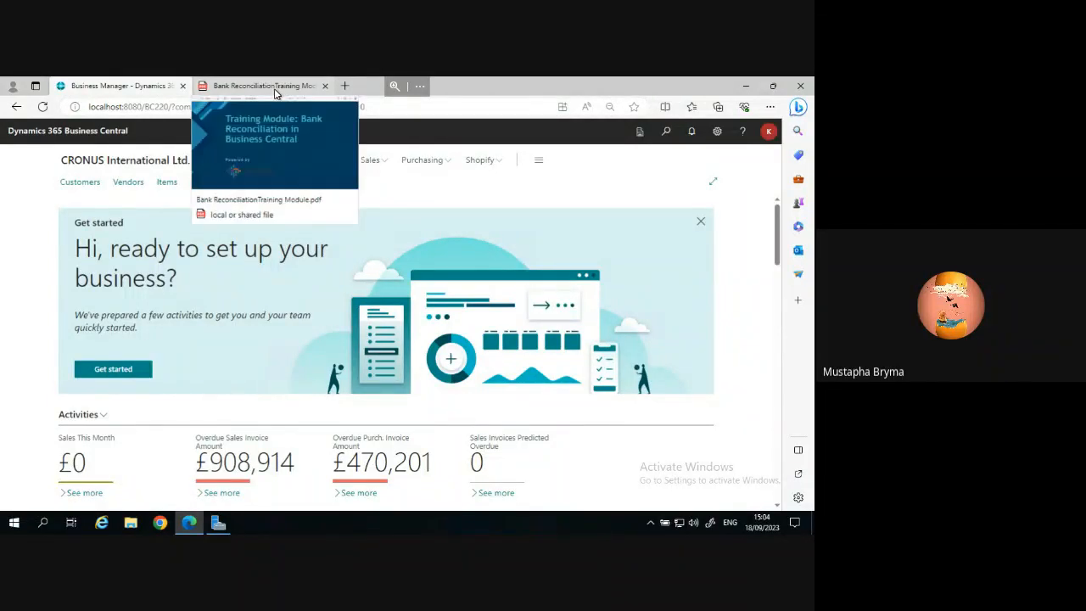
Review the Bank Reconciliation training PDF's contents list, introduction and first step on creating the bank statement format.
click(275, 93)
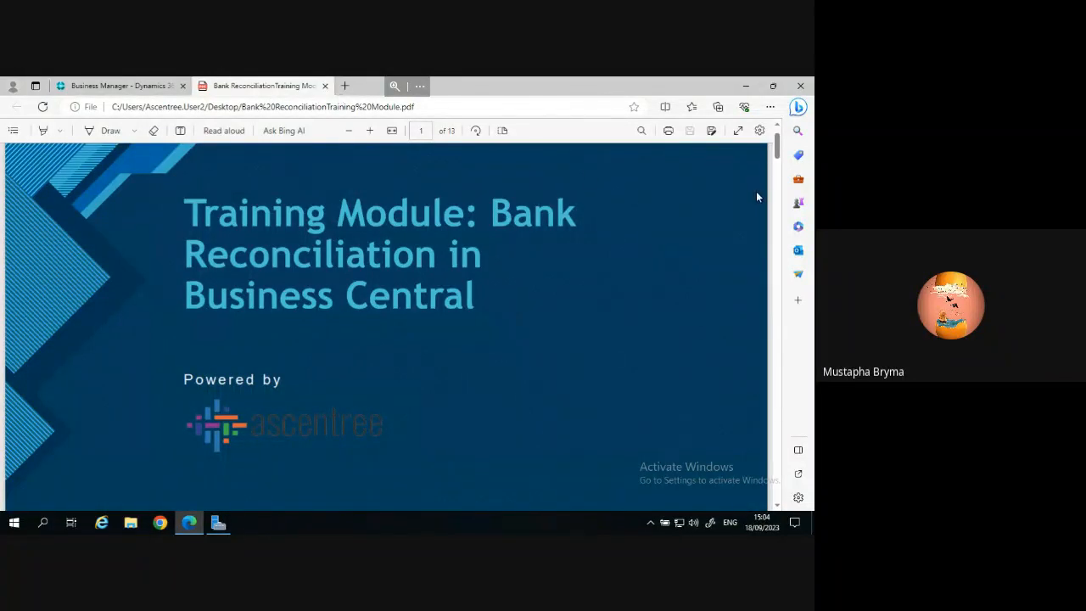
scroll(776, 165, down, 1)
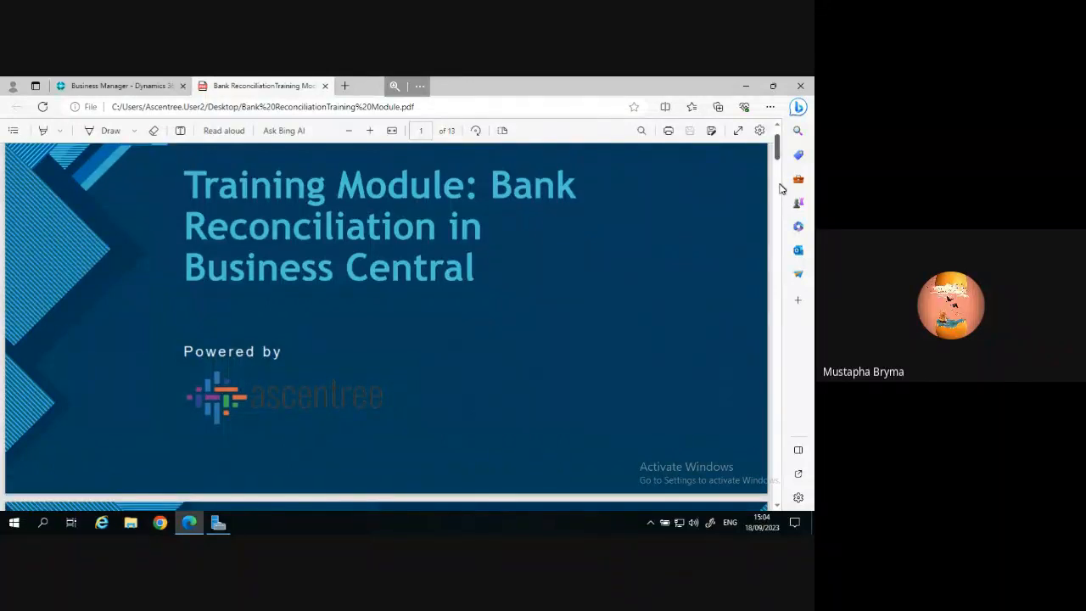
scroll(782, 193, down, 3)
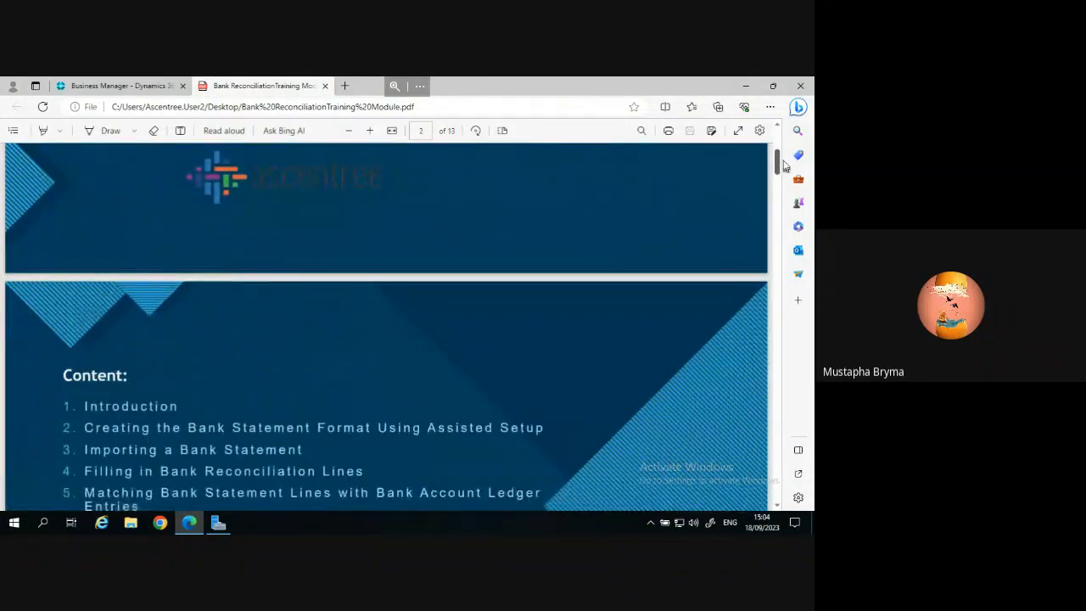
scroll(781, 174, down, 4)
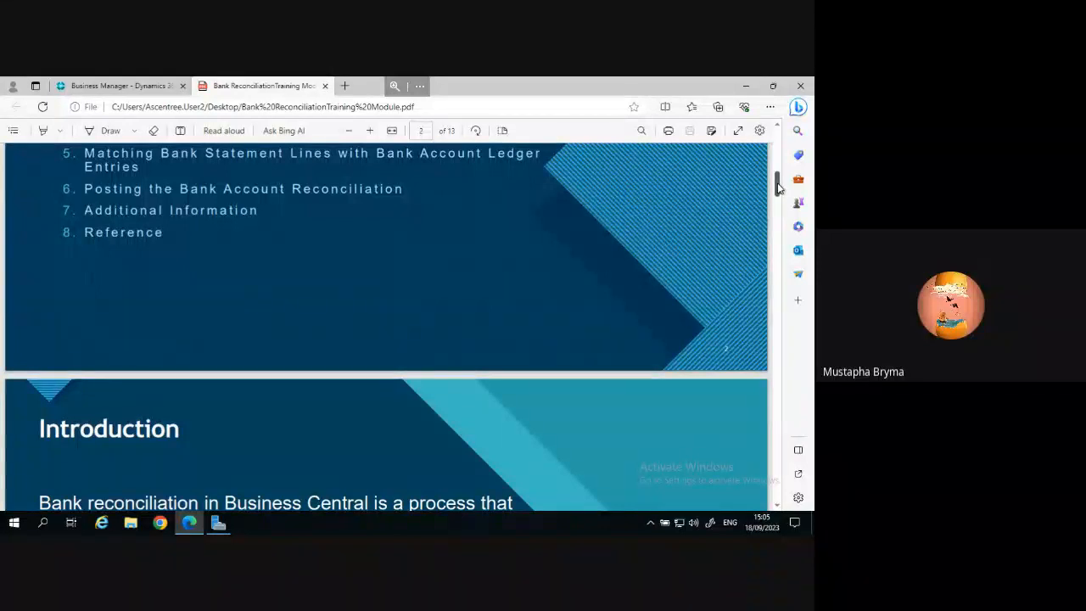
scroll(778, 187, up, 1)
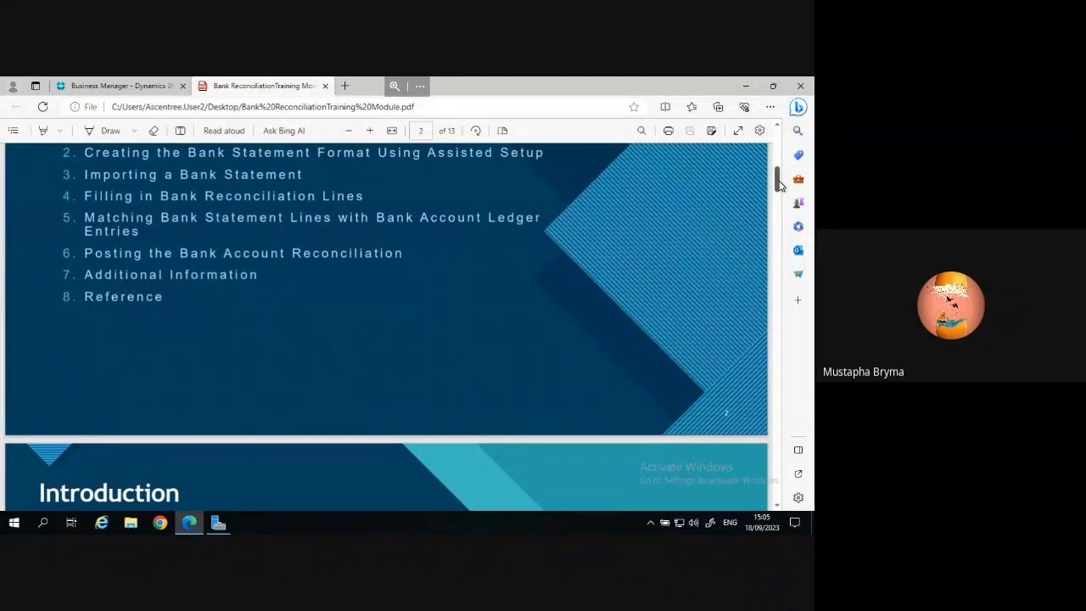
mouse_move(777, 178)
mouse_down()
mouse_move(781, 149)
mouse_move(782, 198)
mouse_up()
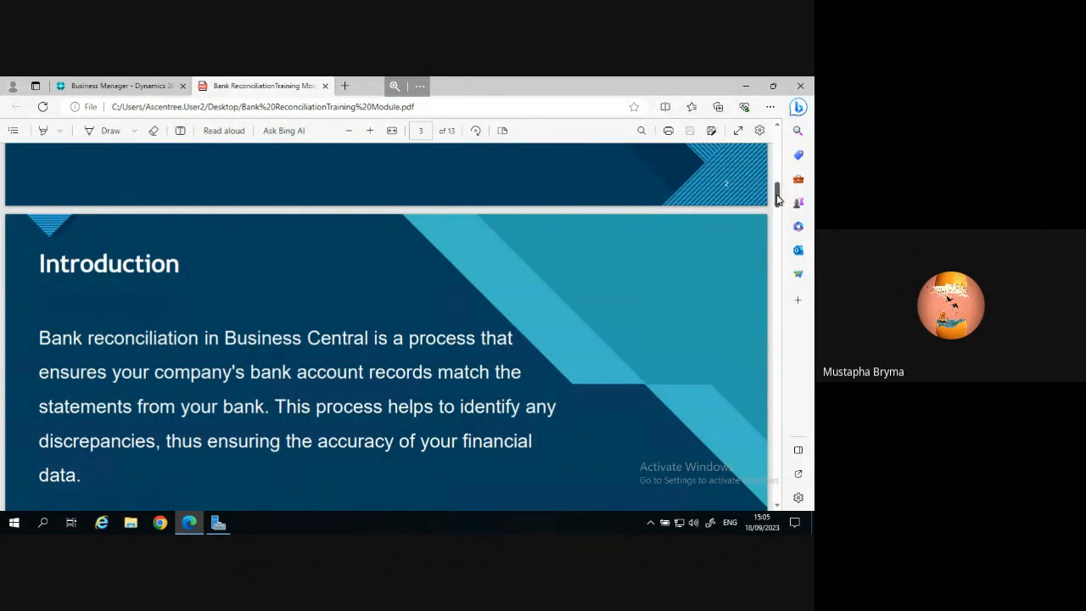
drag(777, 198, 779, 180)
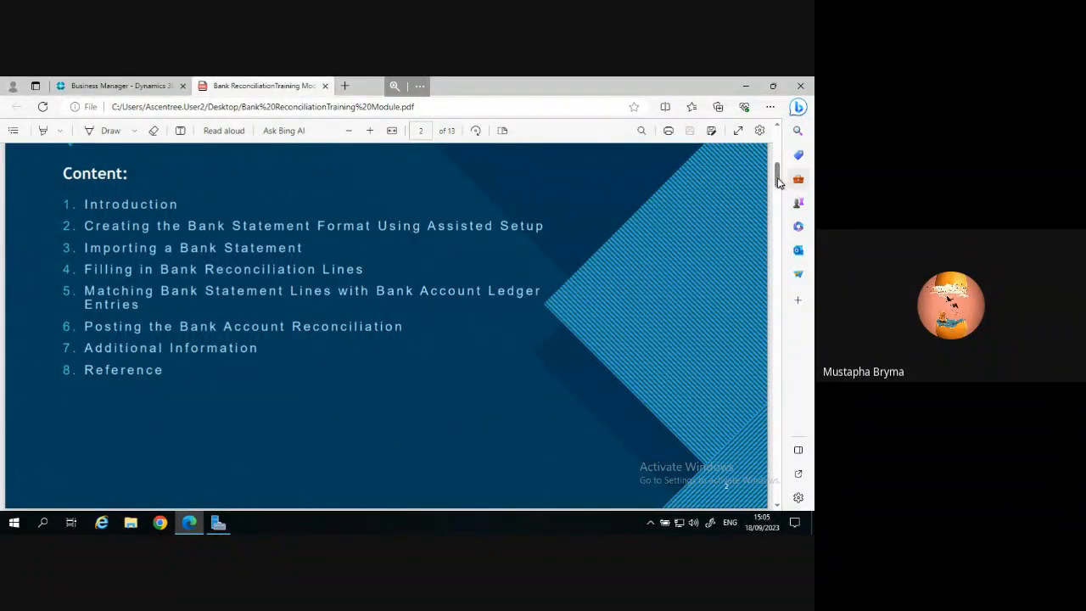
drag(778, 182, 781, 228)
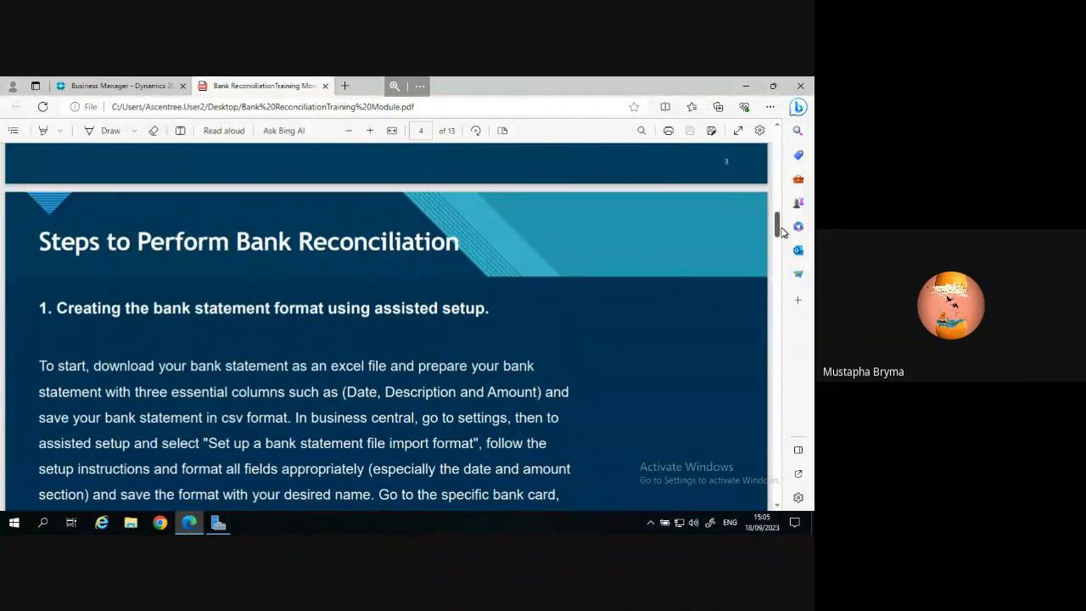
Switch to Business Central, open Assisted Setup and locate the "Set up a bank statement file import format" entry.
click(131, 87)
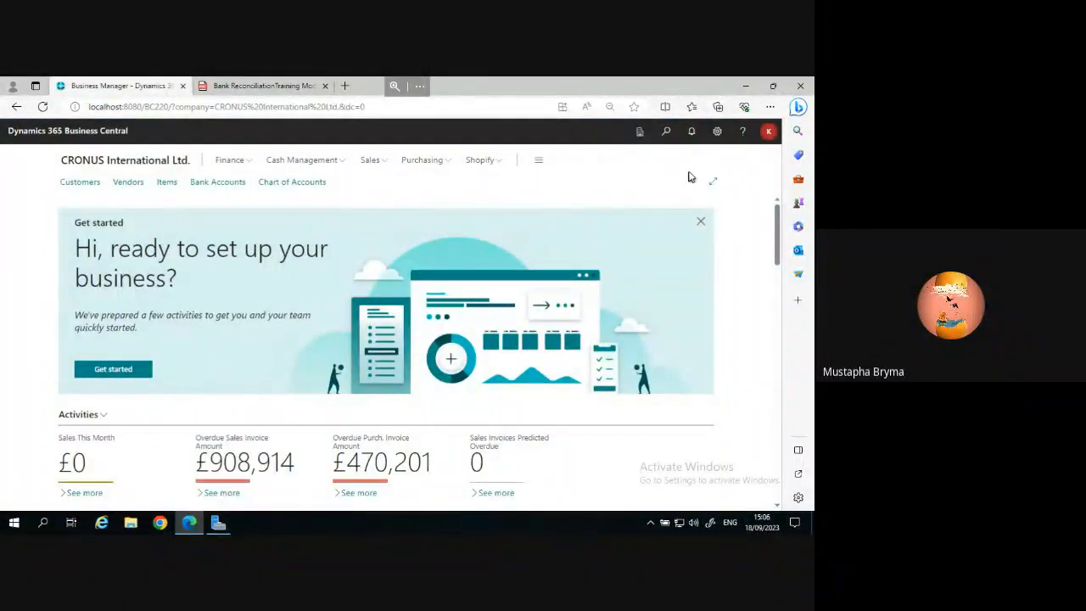
click(717, 134)
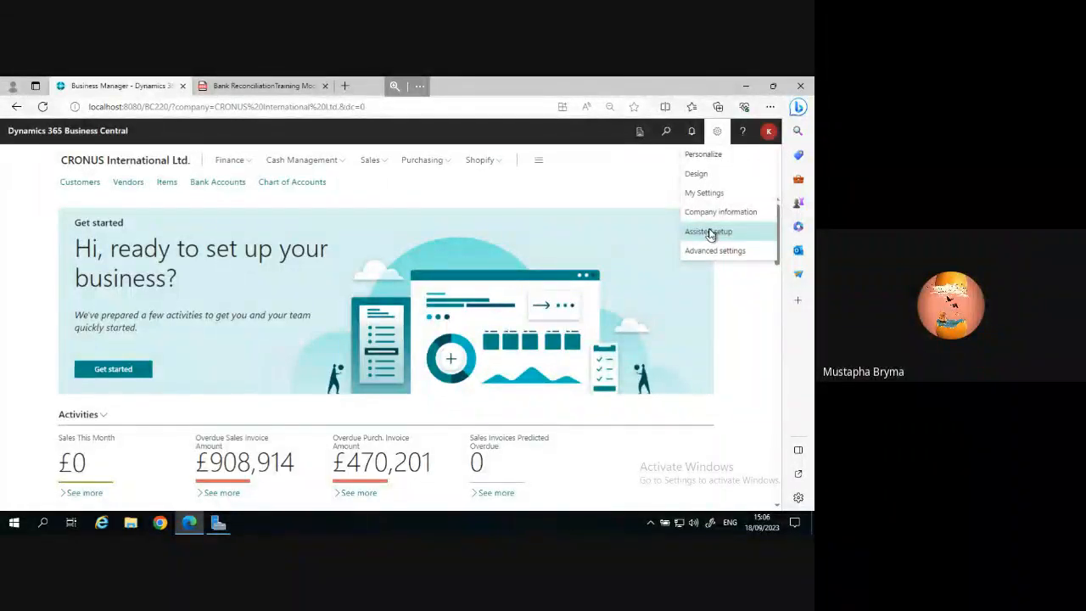
click(709, 232)
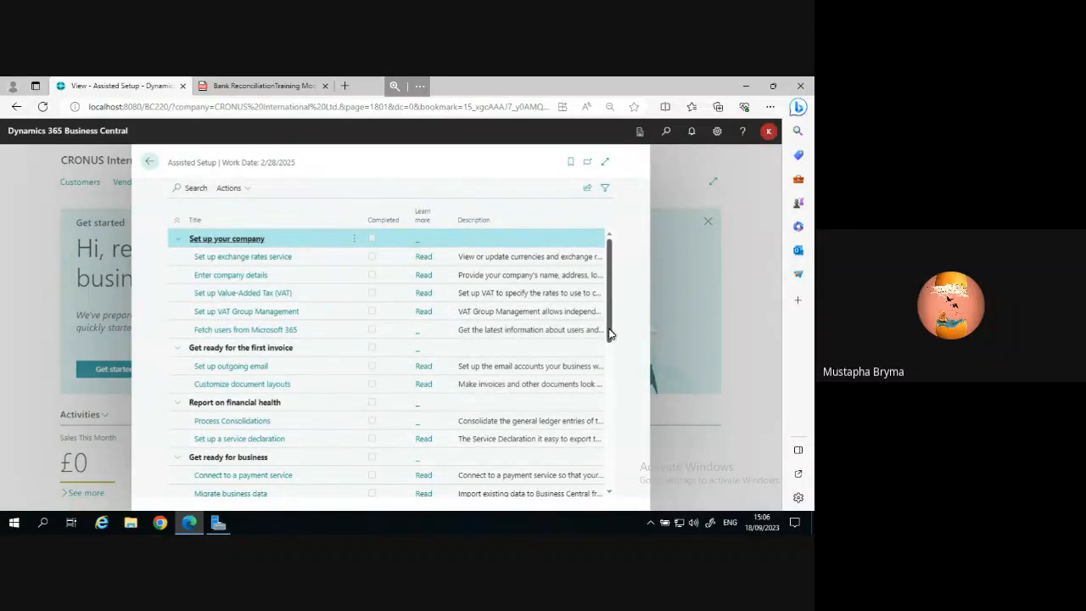
drag(609, 334, 613, 385)
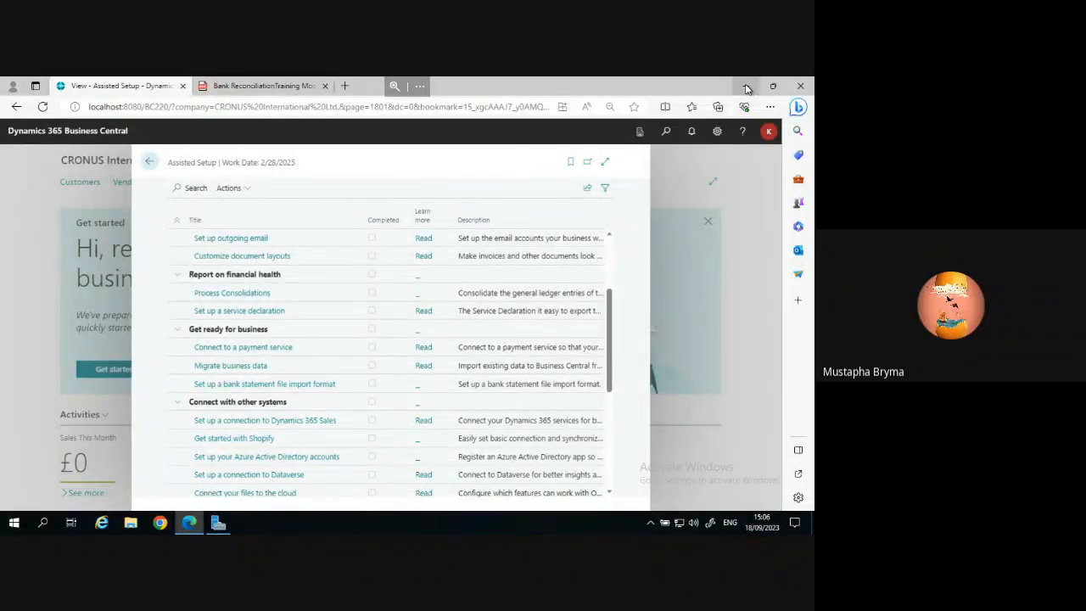
Open the Bank Statement 3 workbook from the desktop in Excel and examine its date, description, credit, debit and balance columns.
click(746, 88)
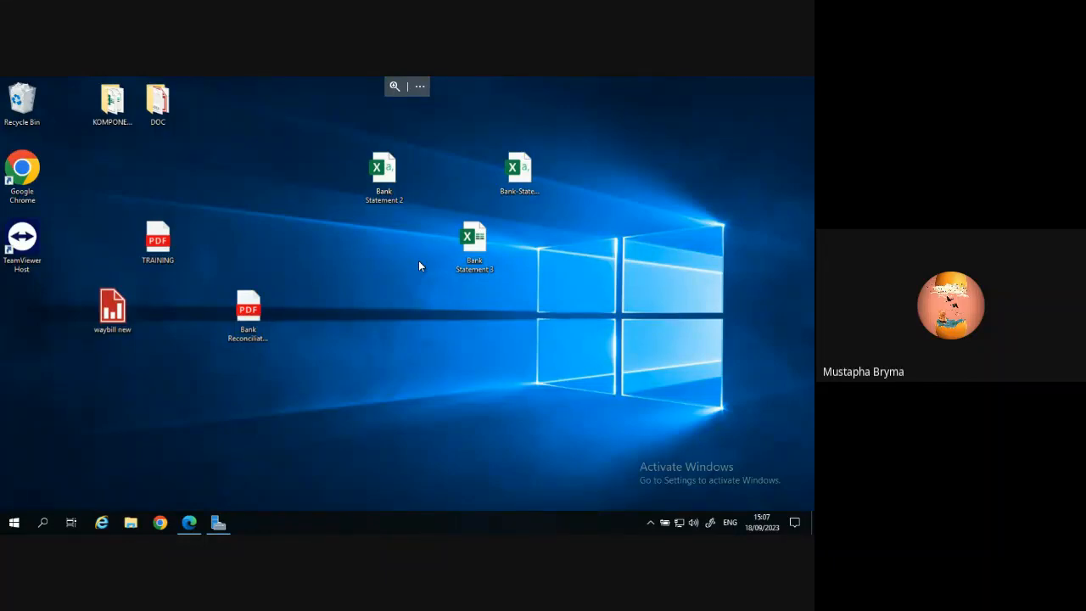
double_click(477, 244)
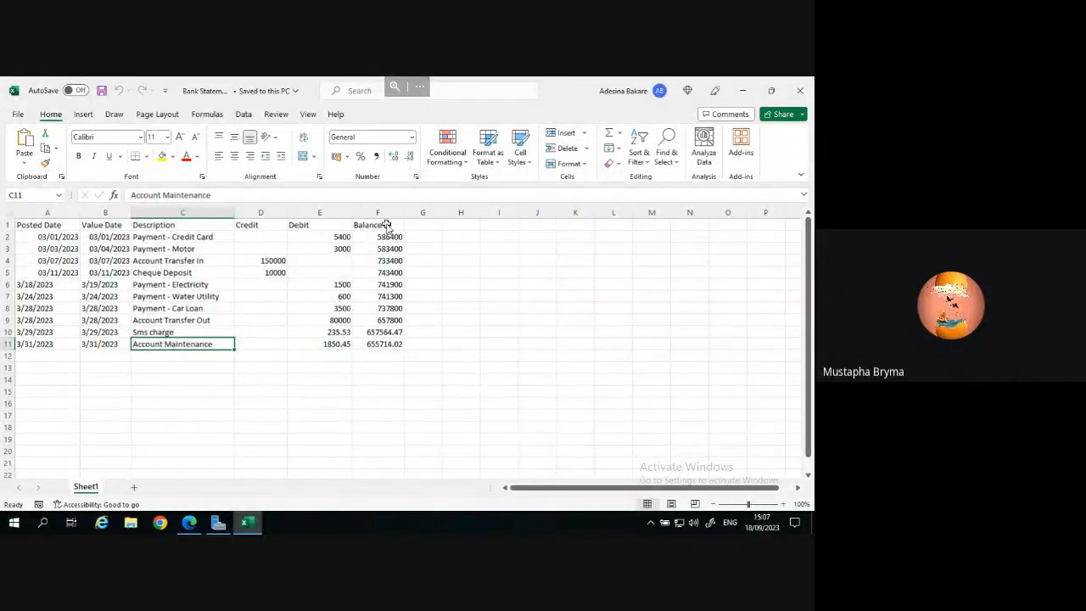
click(34, 238)
click(285, 238)
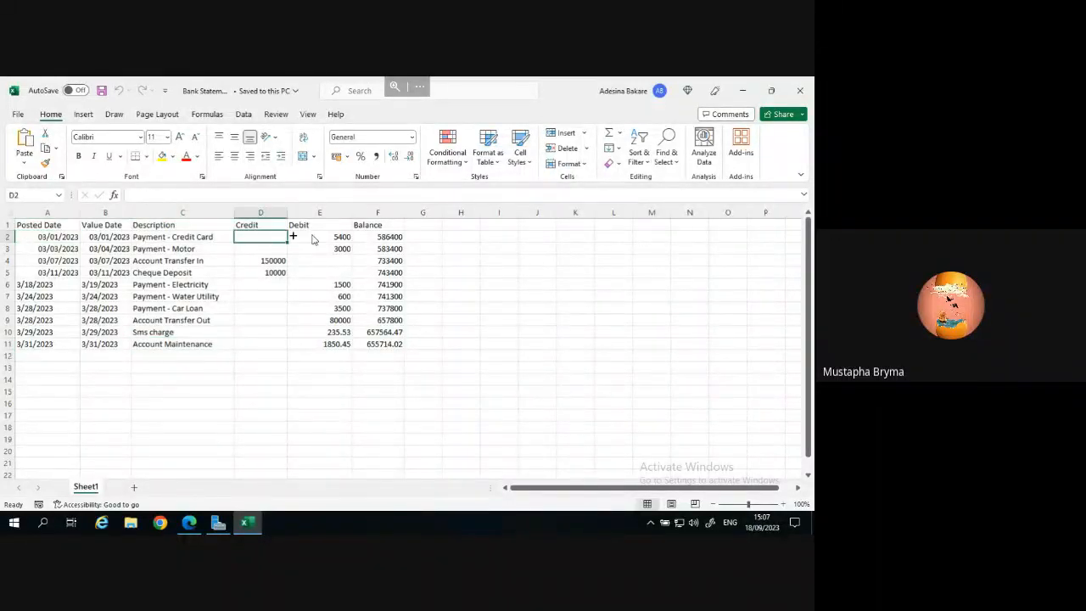
click(340, 237)
click(380, 237)
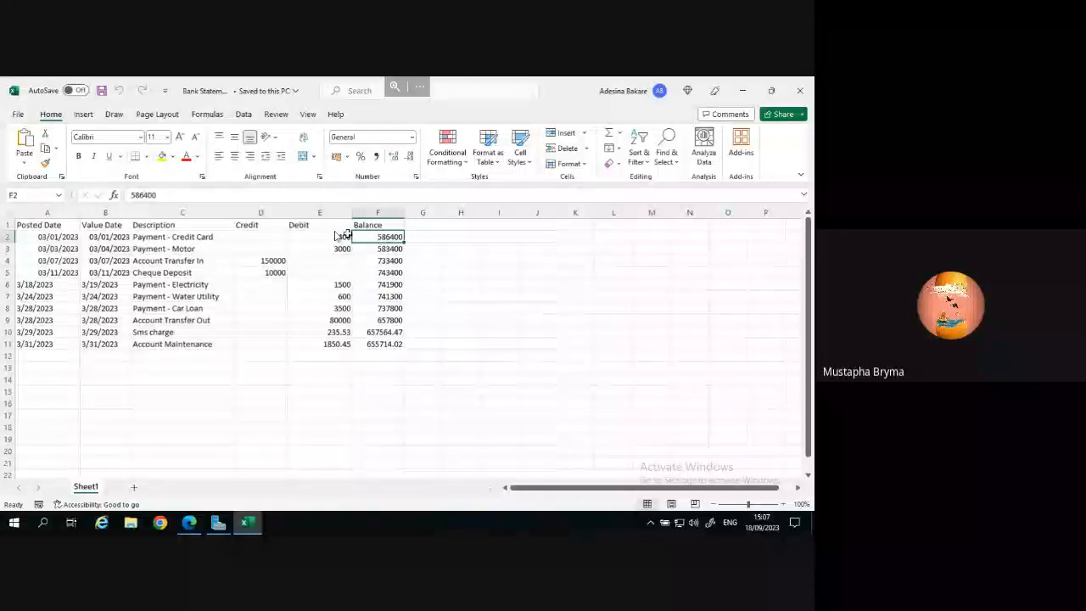
click(248, 227)
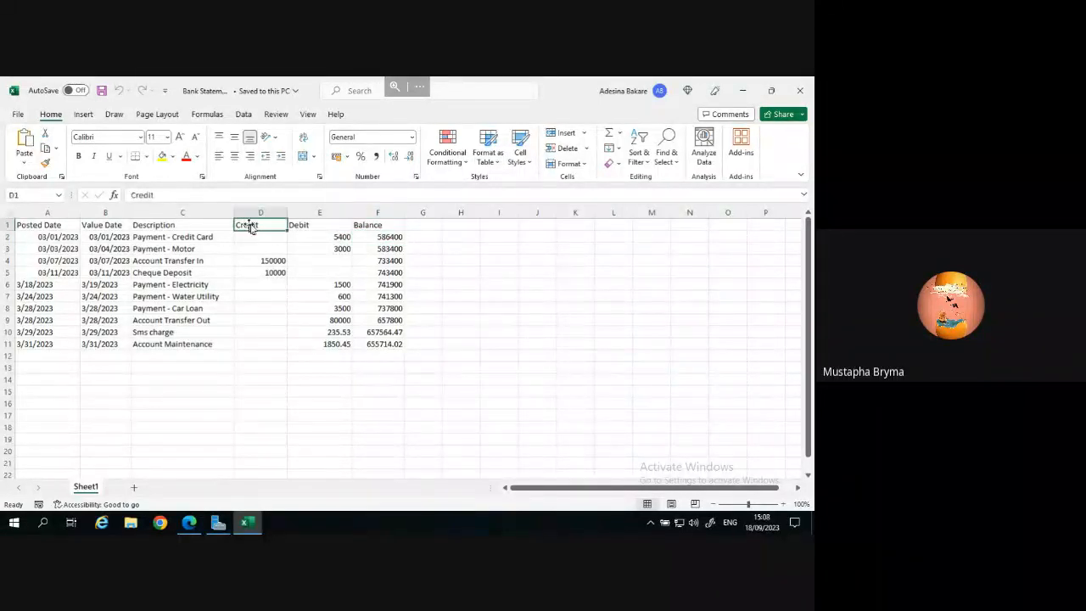
drag(289, 228, 301, 227)
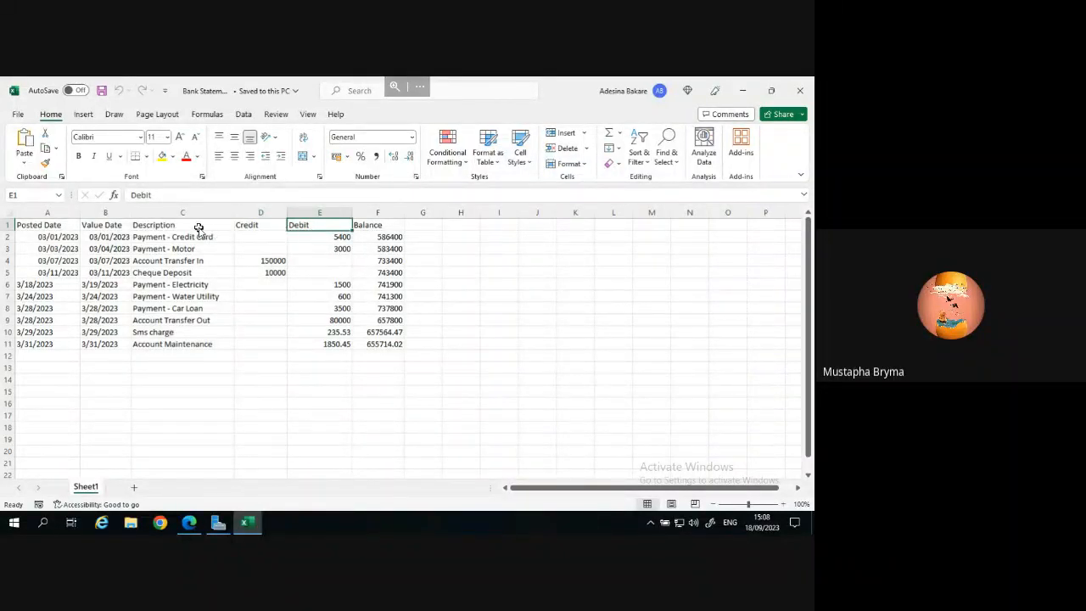
click(51, 225)
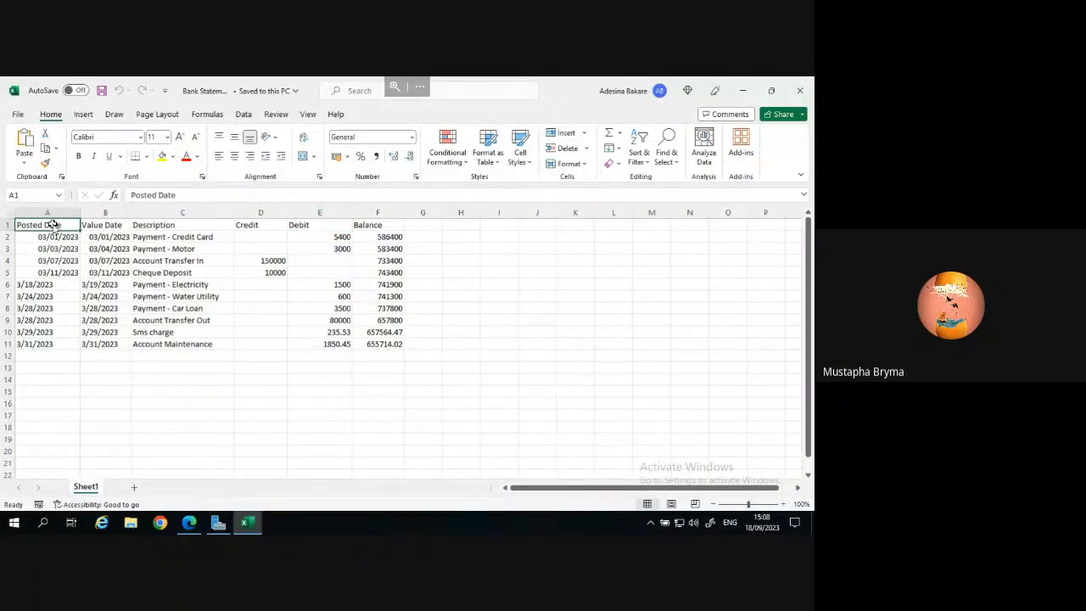
click(209, 225)
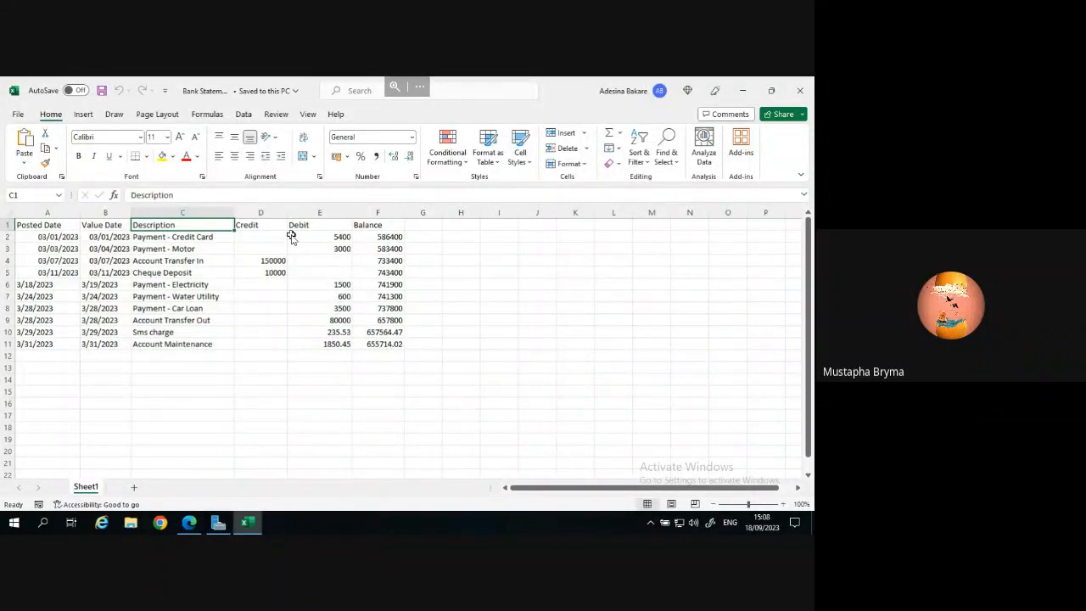
Insert a new column before the Balance column and head it Amount in cell F1.
click(385, 212)
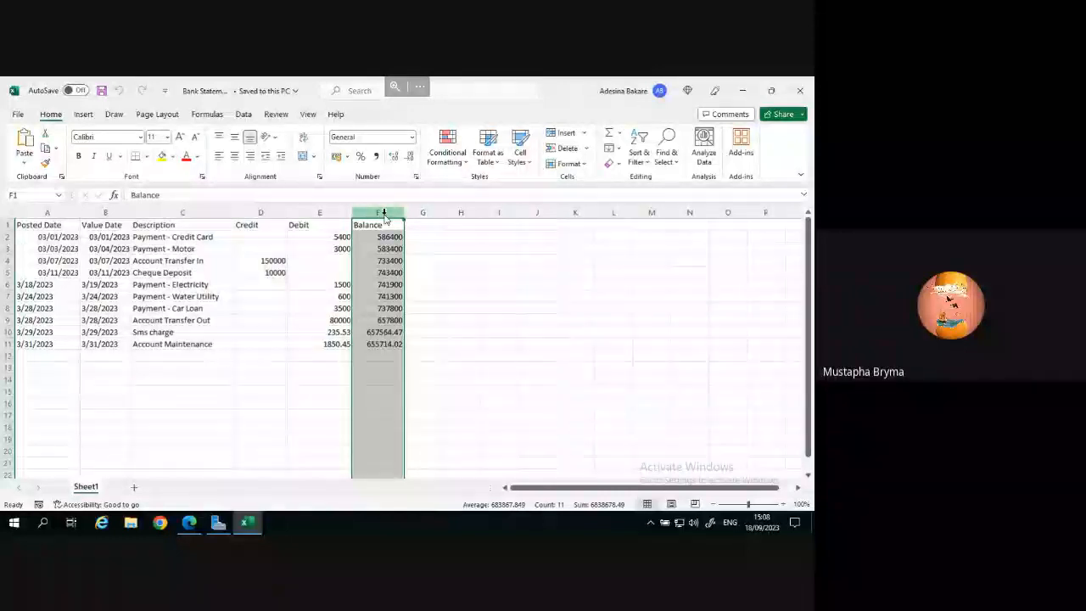
right_click(384, 216)
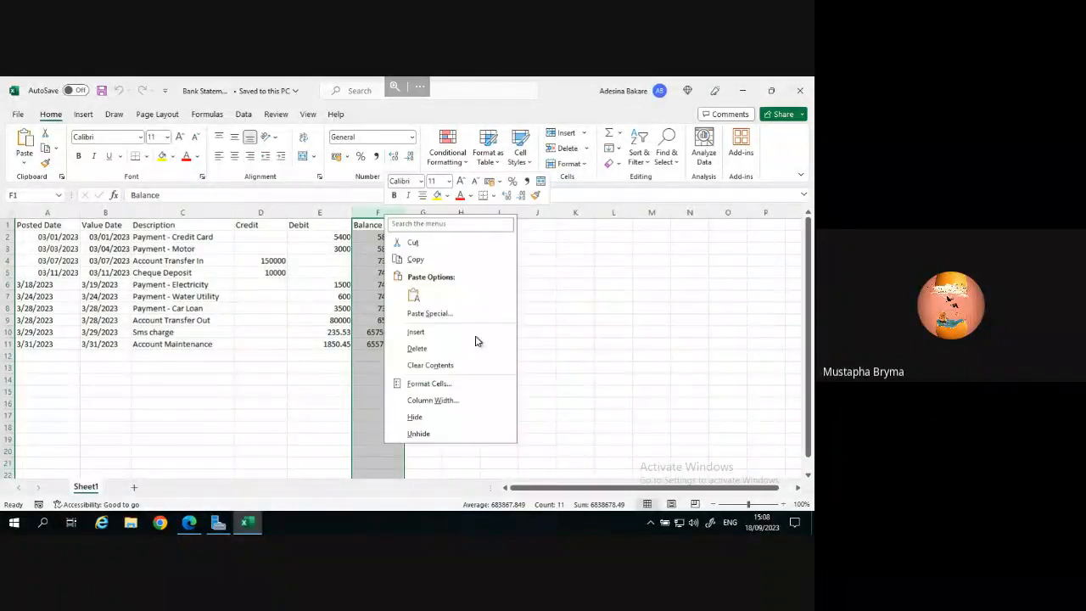
click(415, 334)
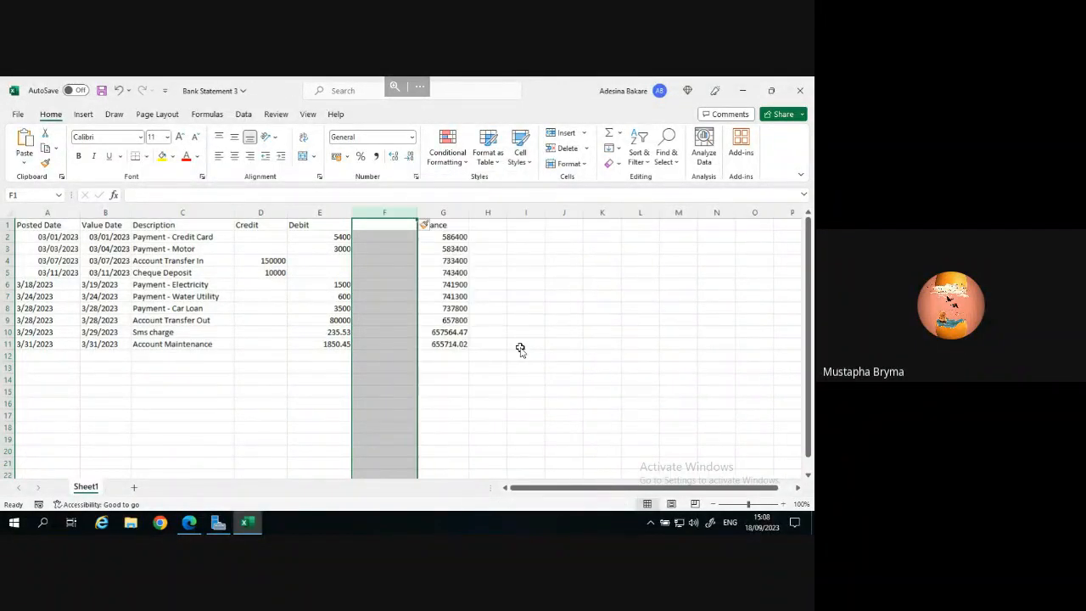
click(386, 225)
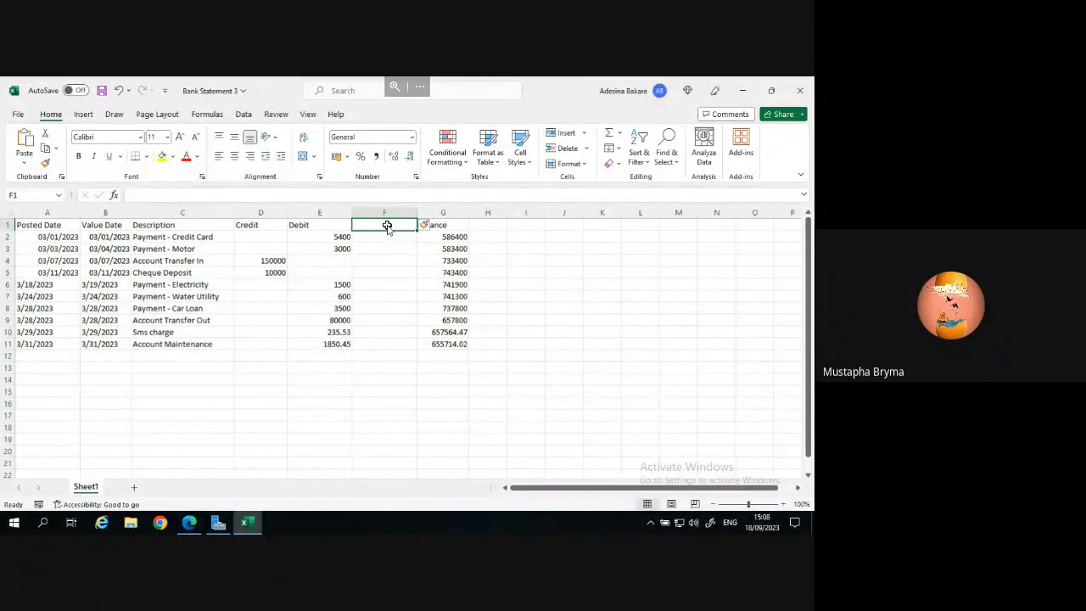
text(Amount)
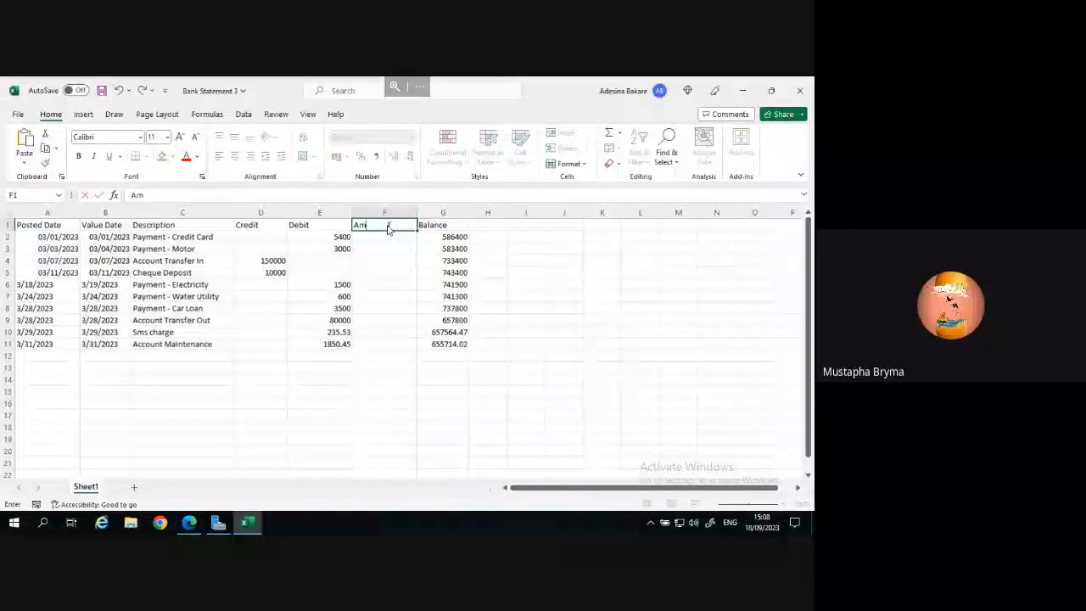
click(589, 259)
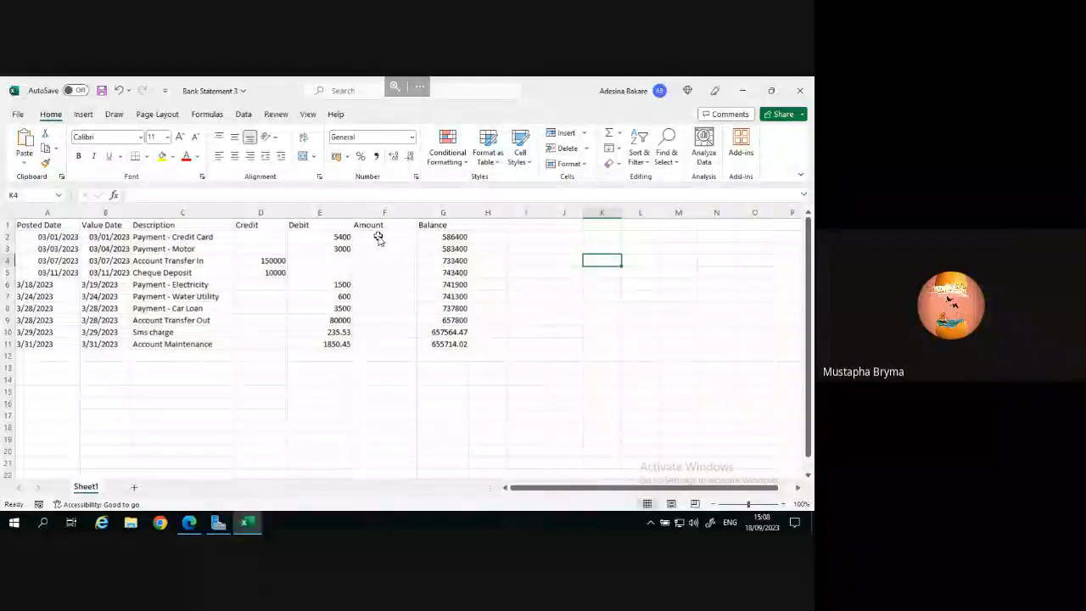
Calculate the first Amount entry in cell F2 as credit minus debit with the formula =D2-E2.
click(375, 237)
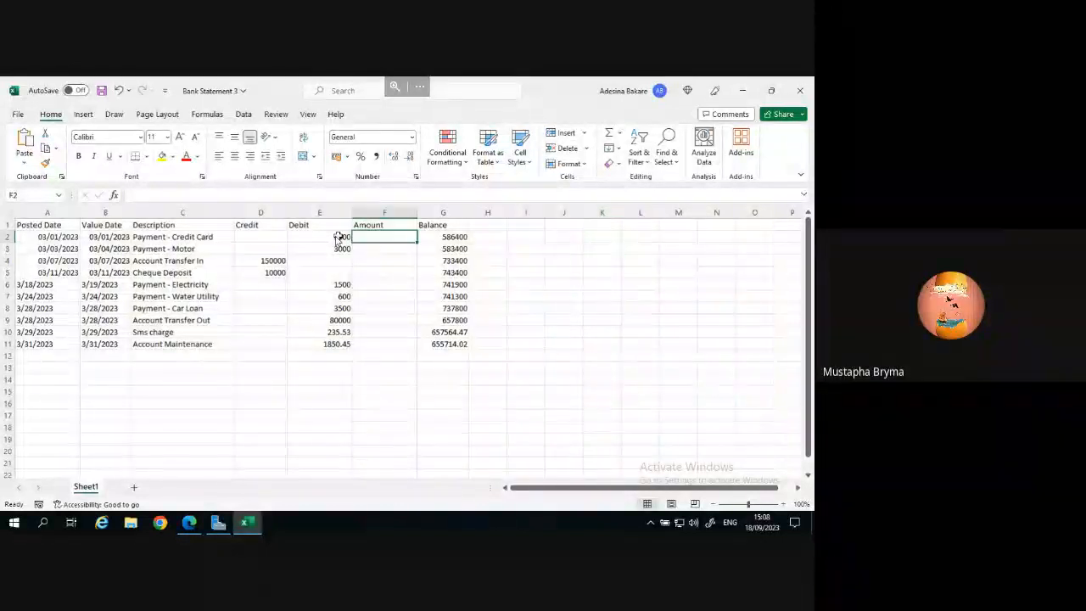
click(265, 238)
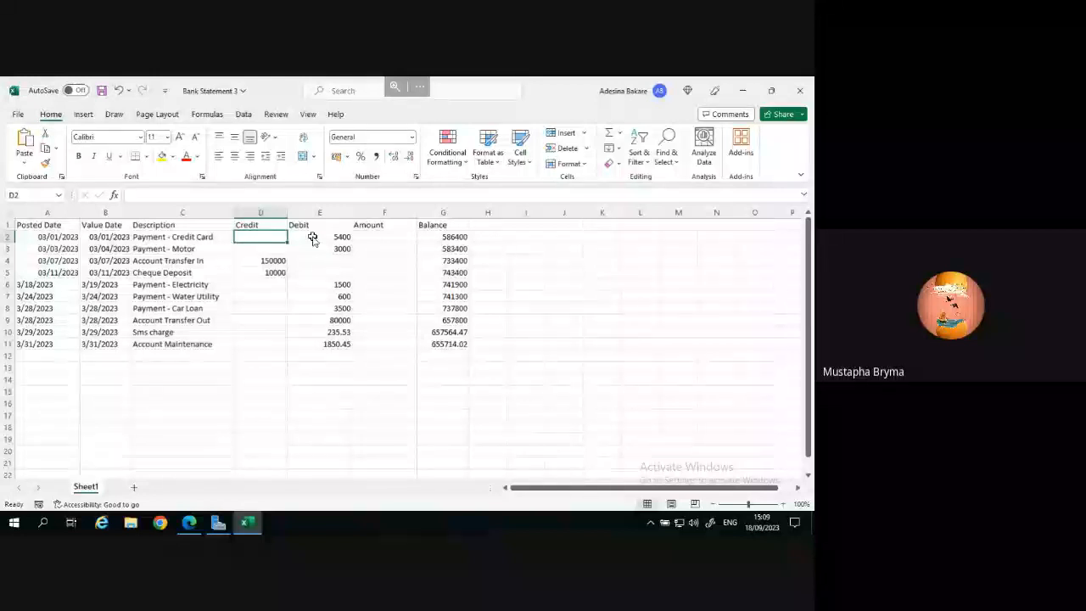
click(274, 262)
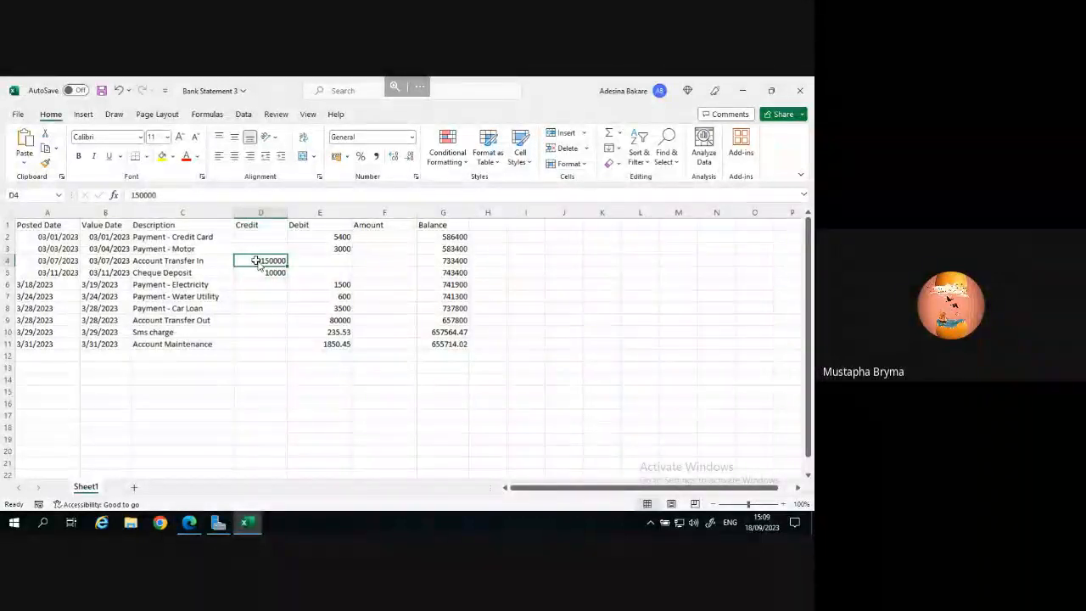
click(376, 238)
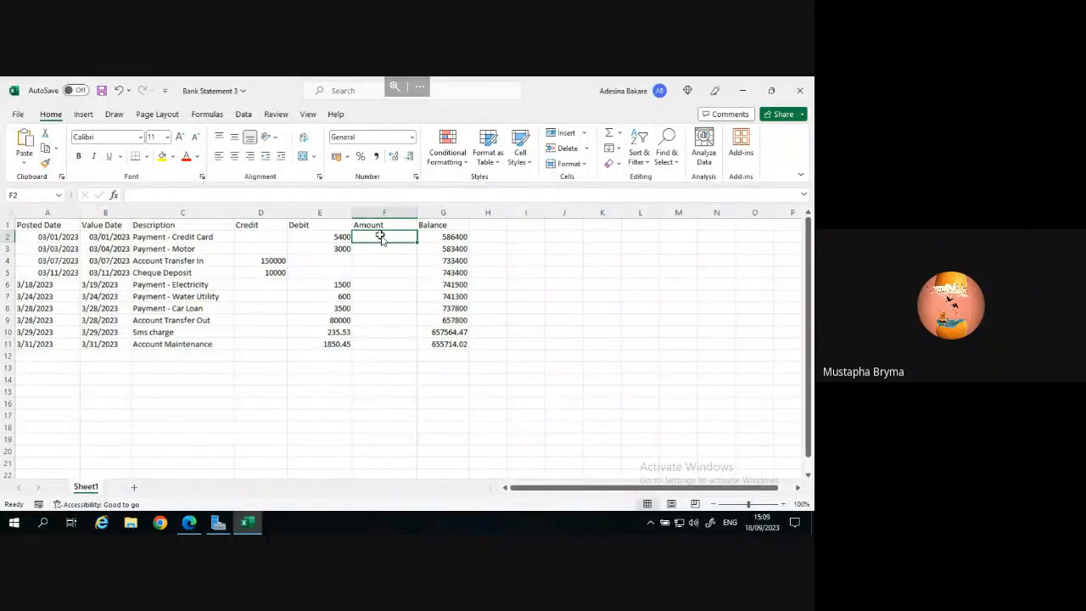
text(=)
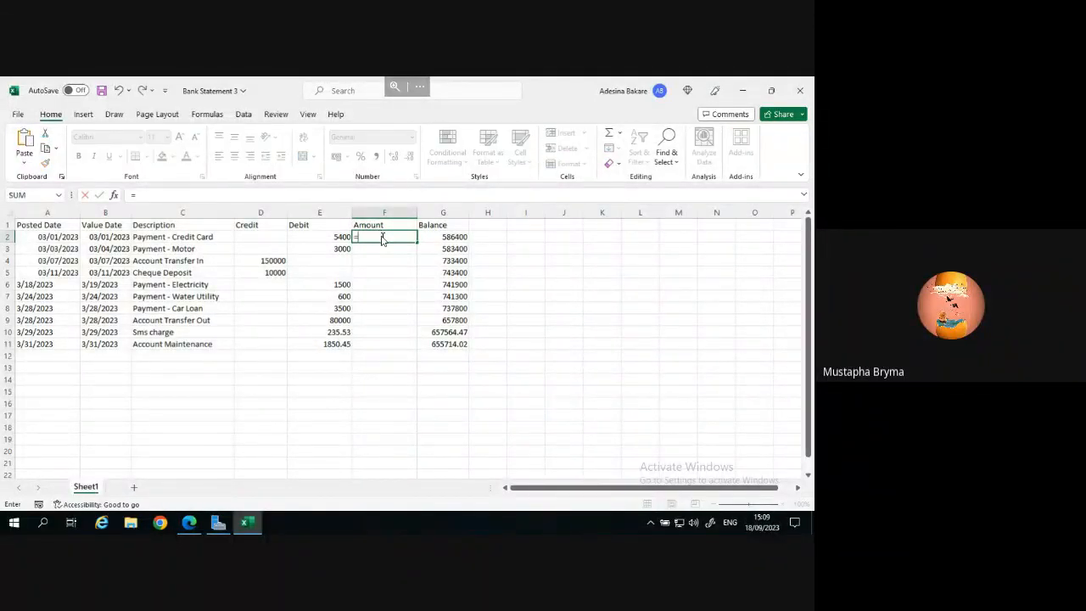
click(250, 241)
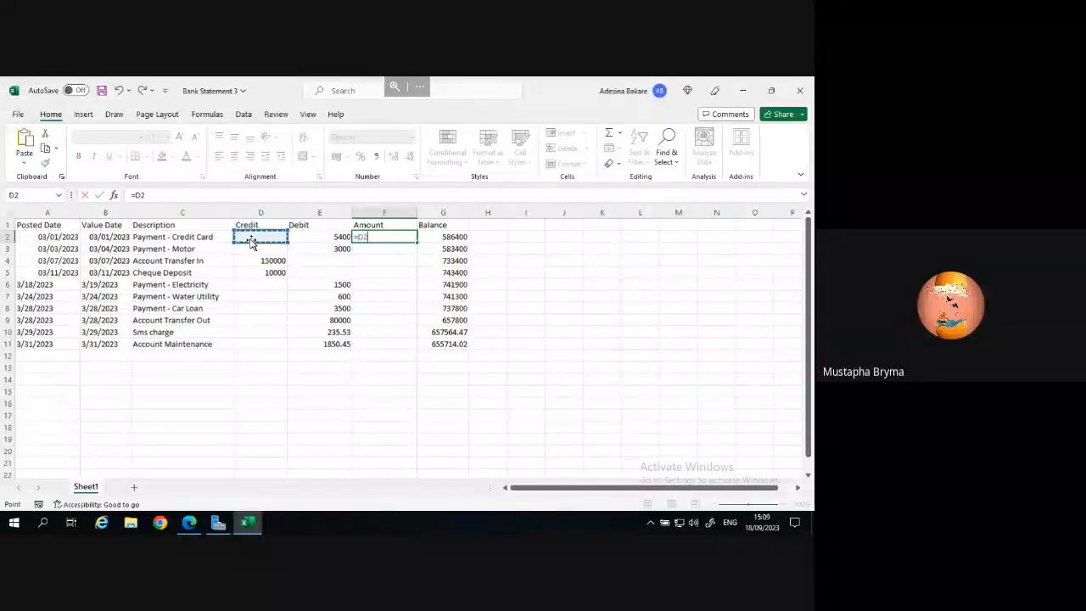
text(-)
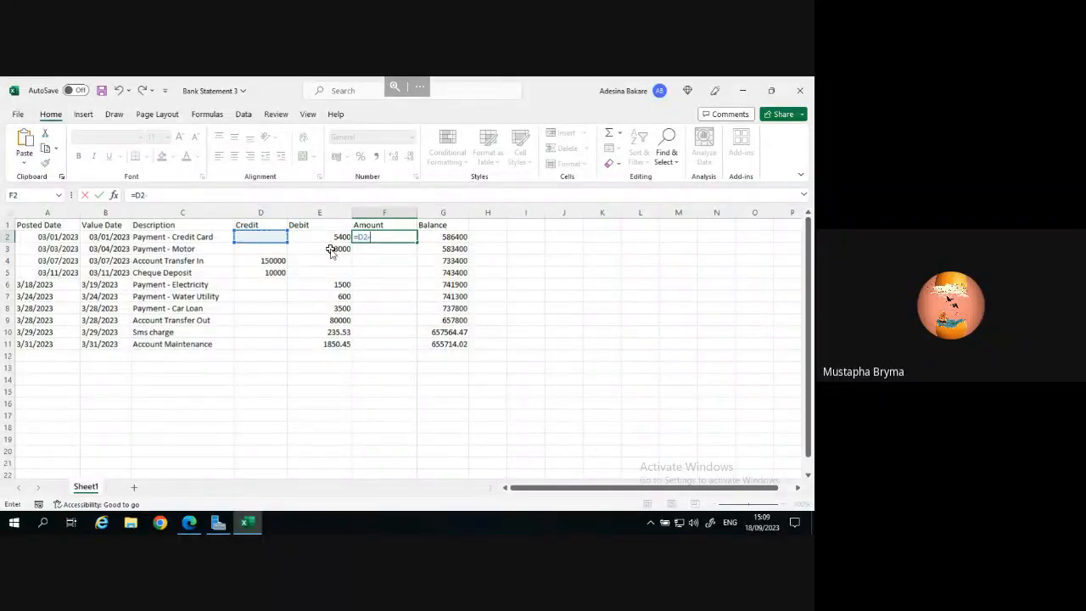
click(319, 239)
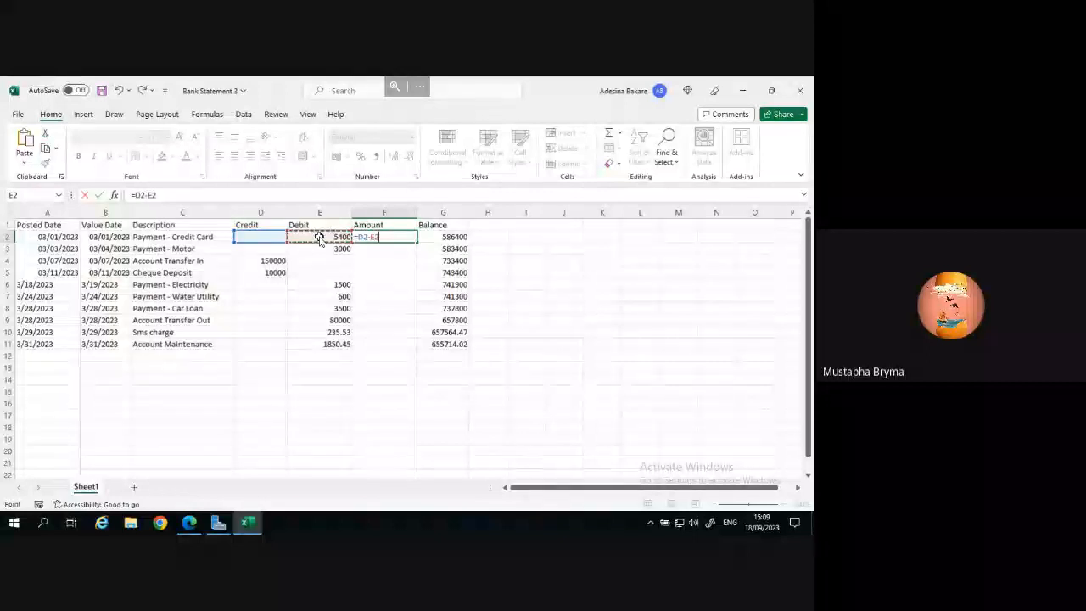
key(Return)
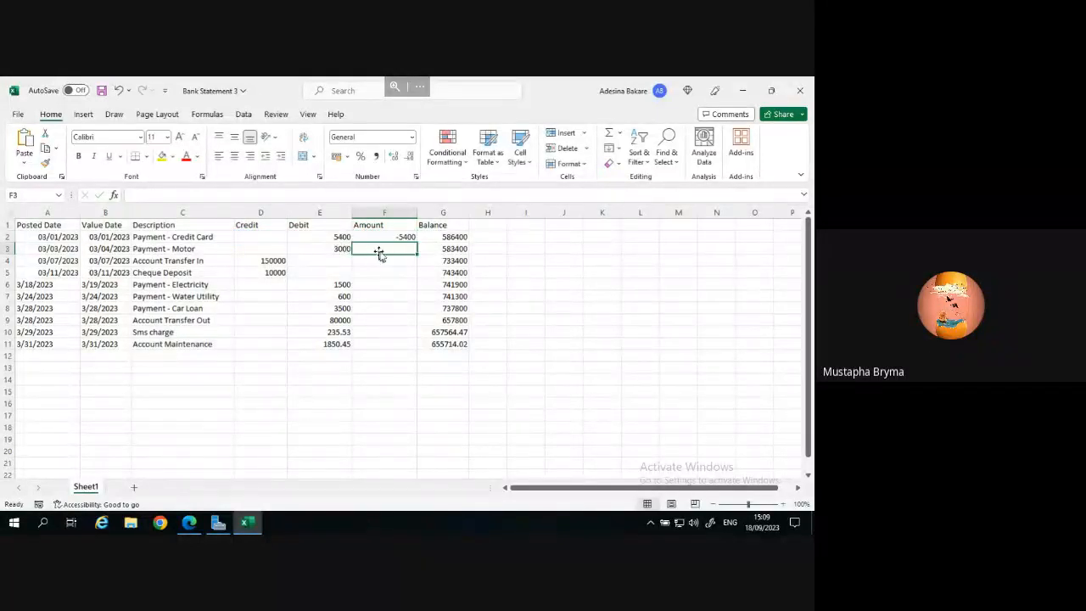
Fill the credit-minus-debit formula from cell F2 down to F11 so every transaction has an Amount.
click(372, 237)
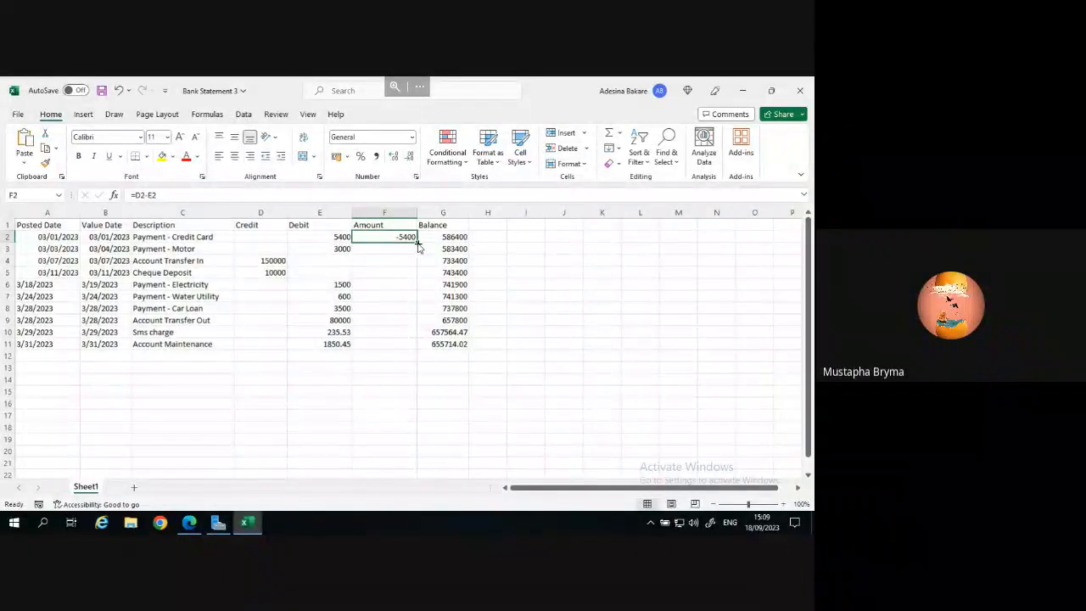
drag(417, 243, 414, 348)
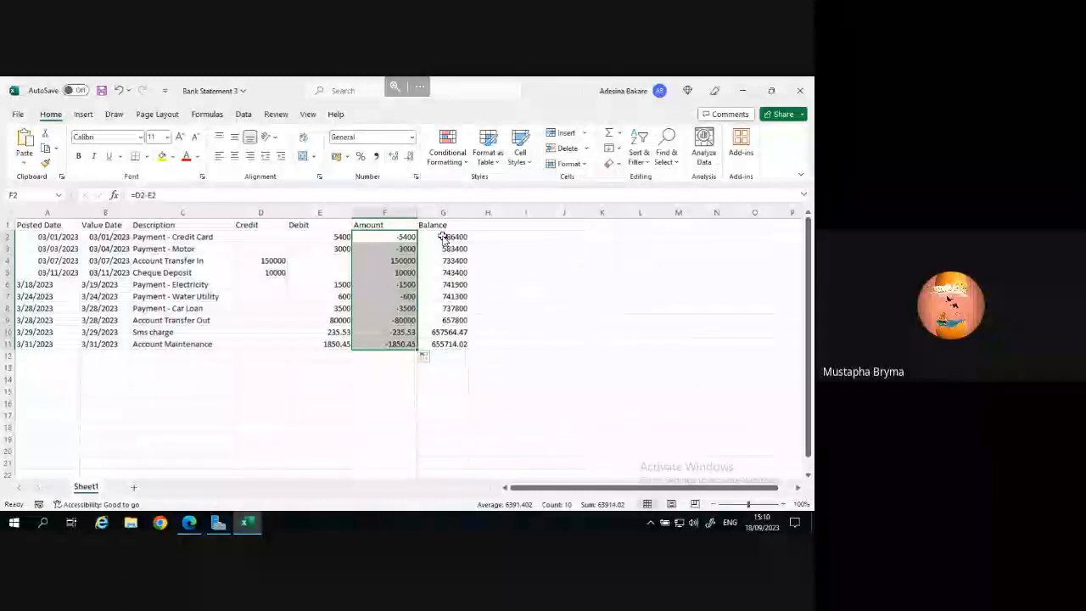
Examine the Amount formulas and their signs for payments and deposits alongside the Balance column.
click(453, 237)
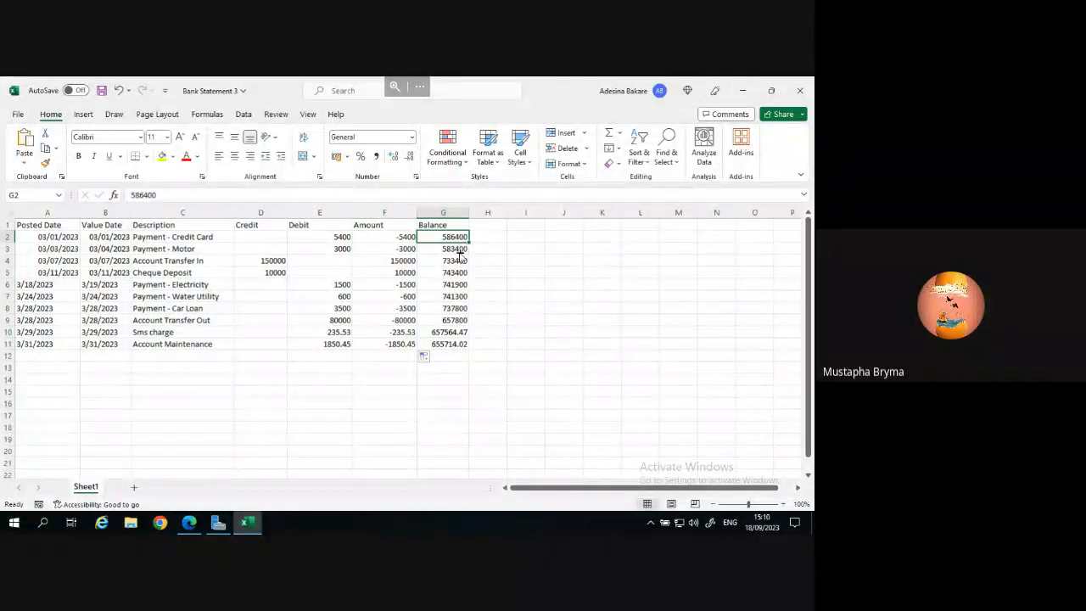
click(446, 248)
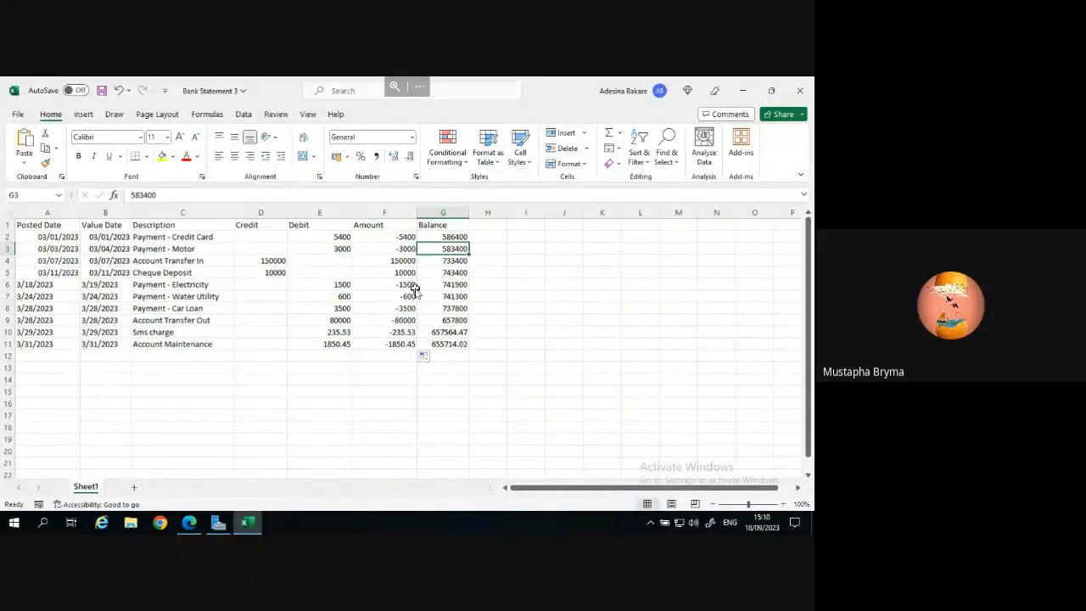
click(406, 342)
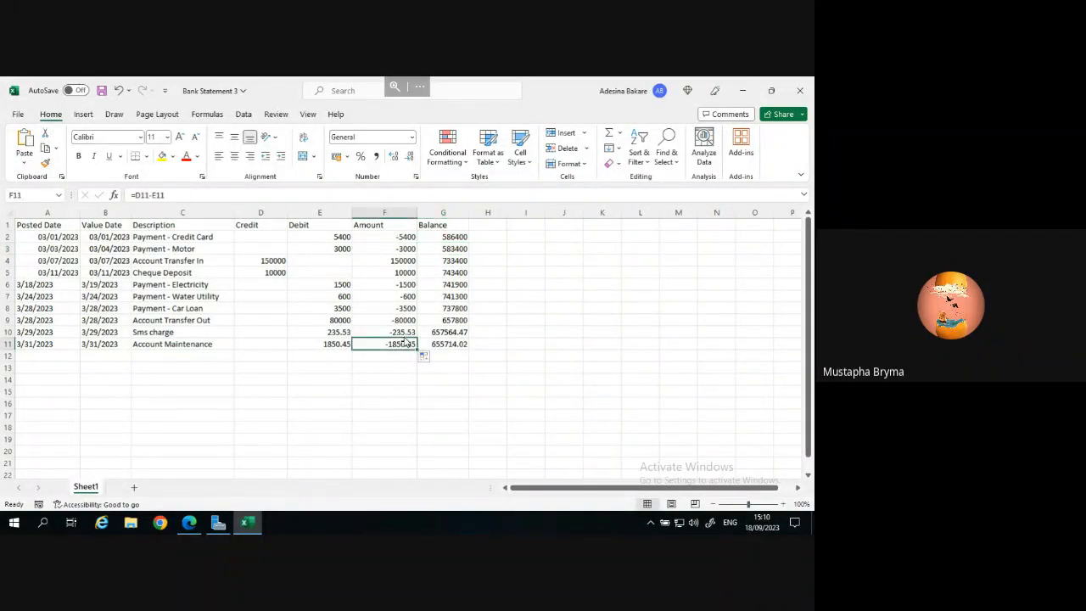
click(398, 261)
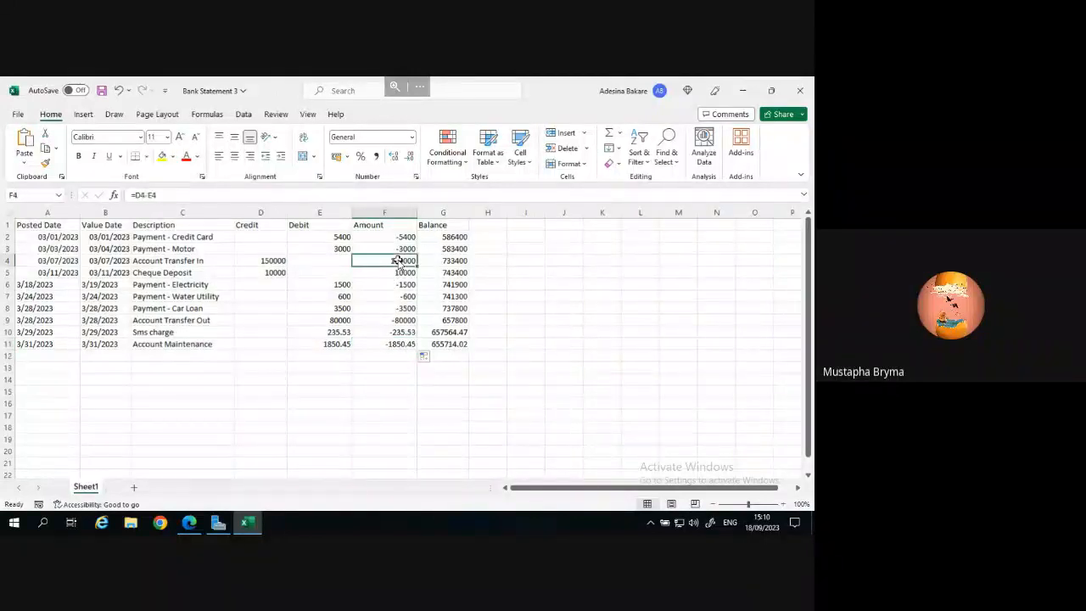
click(398, 238)
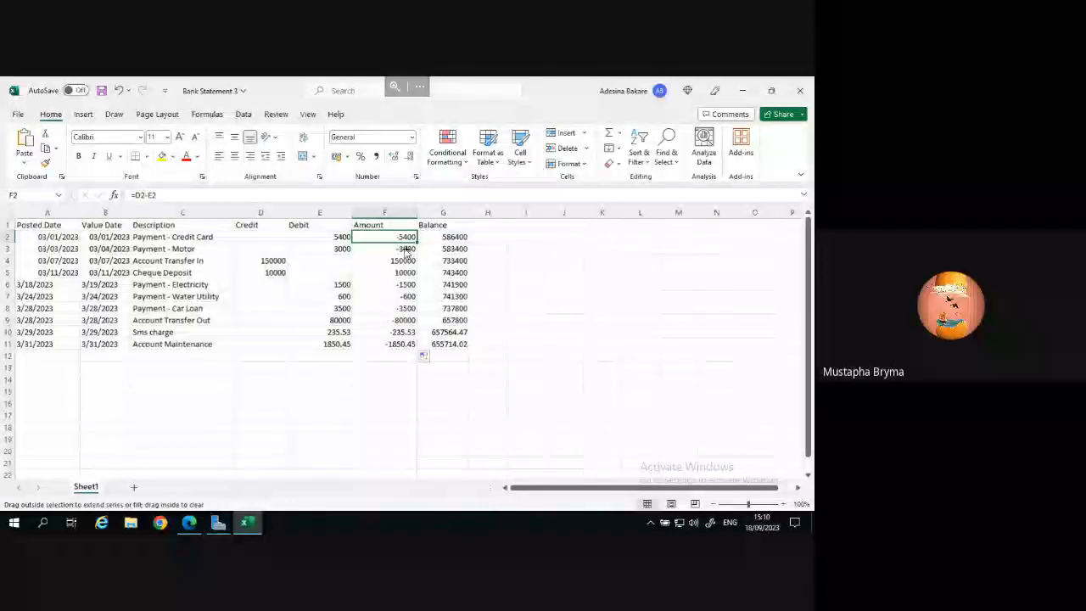
click(393, 261)
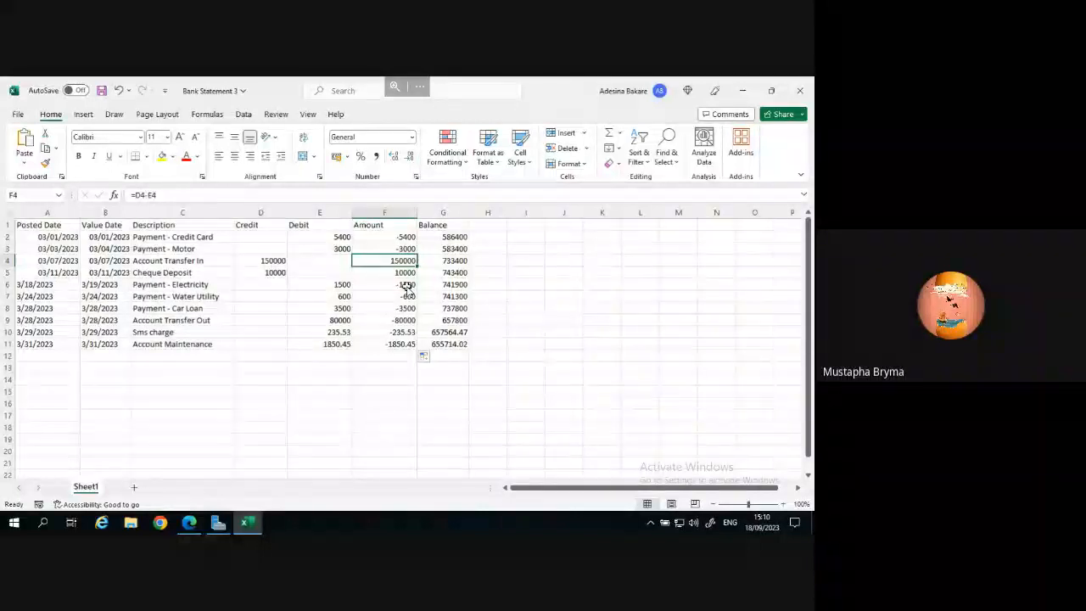
click(406, 286)
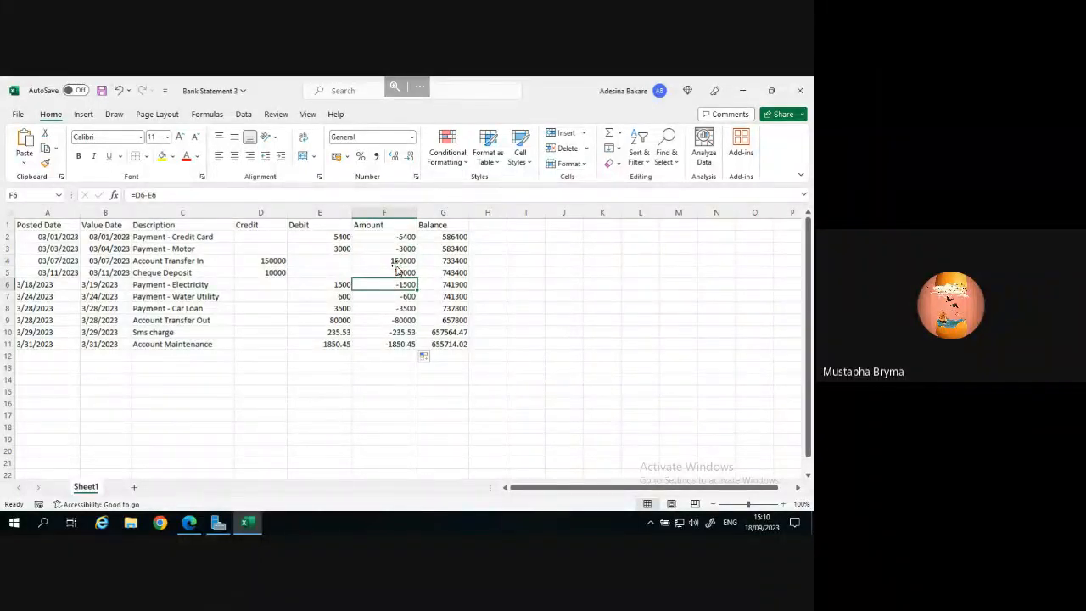
click(396, 260)
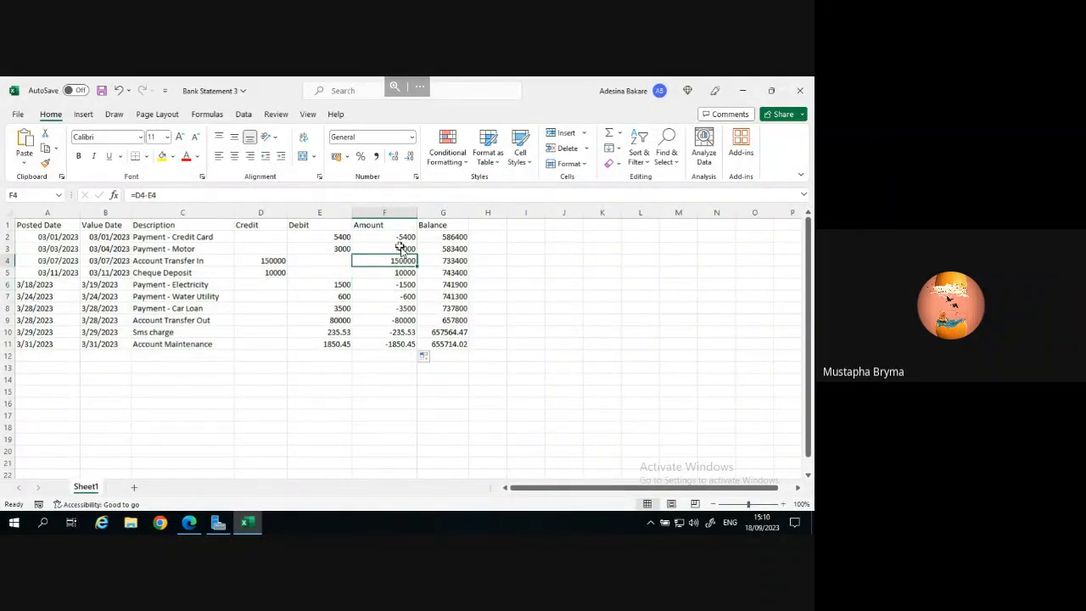
click(401, 248)
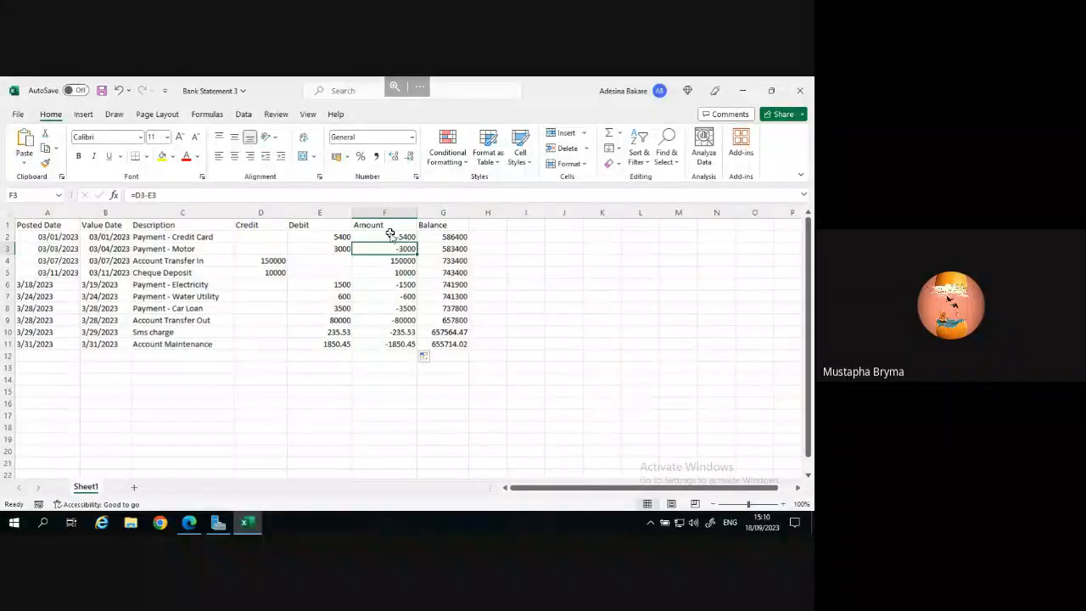
Copy the calculated amounts in F2:F11 and paste them as values only, starting in cell I2.
click(392, 237)
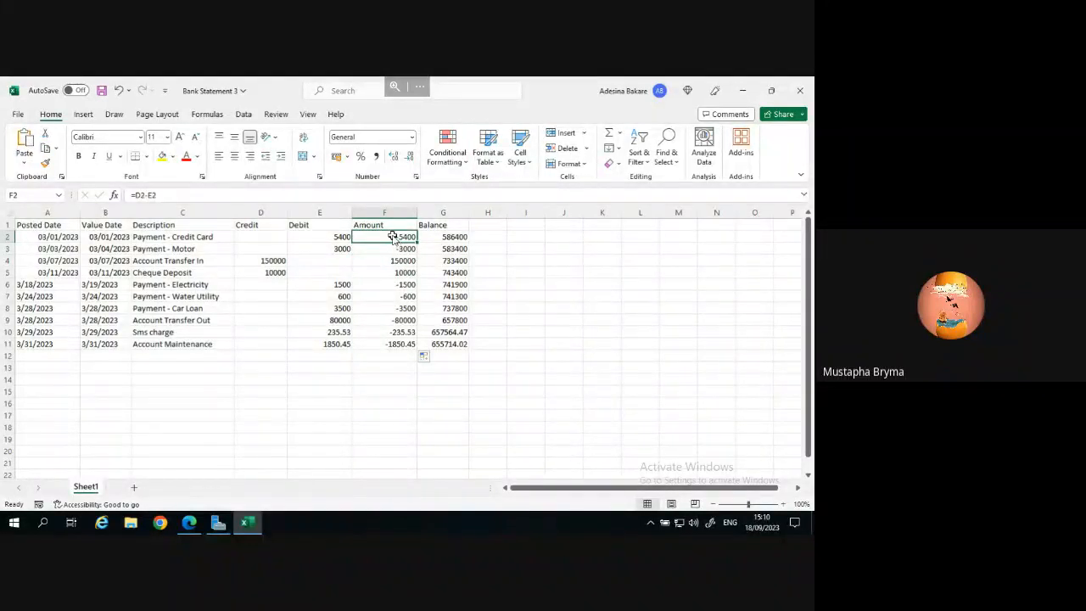
drag(394, 238, 397, 345)
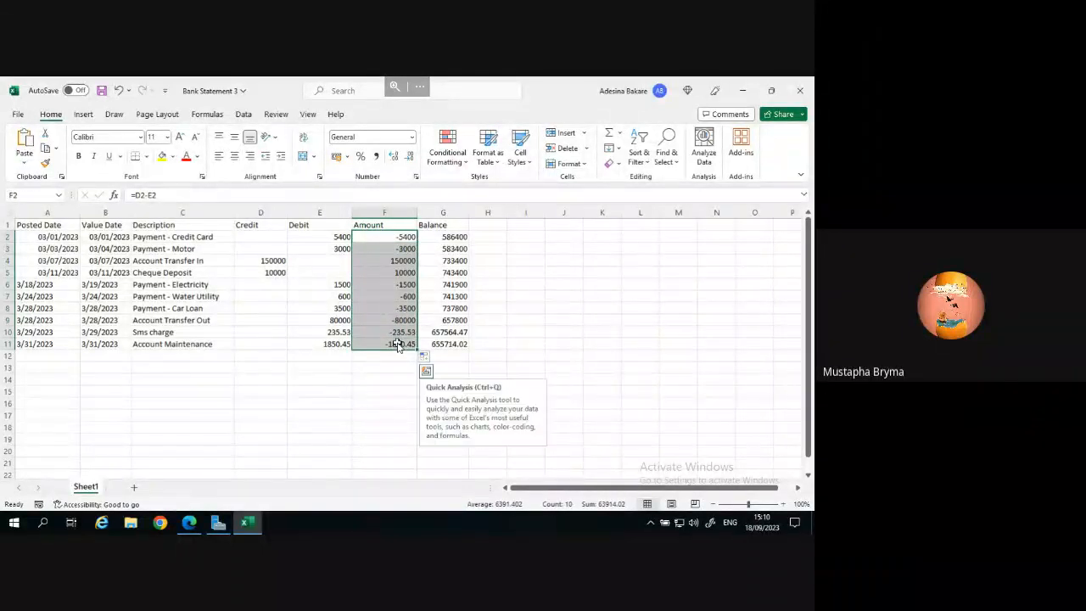
key(ctrl+c)
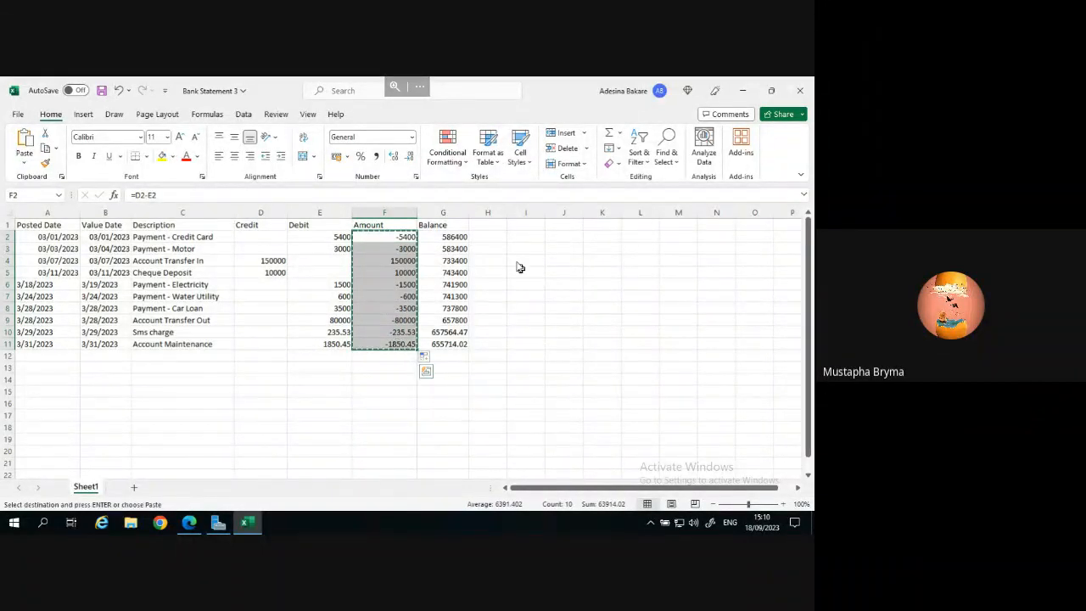
click(517, 237)
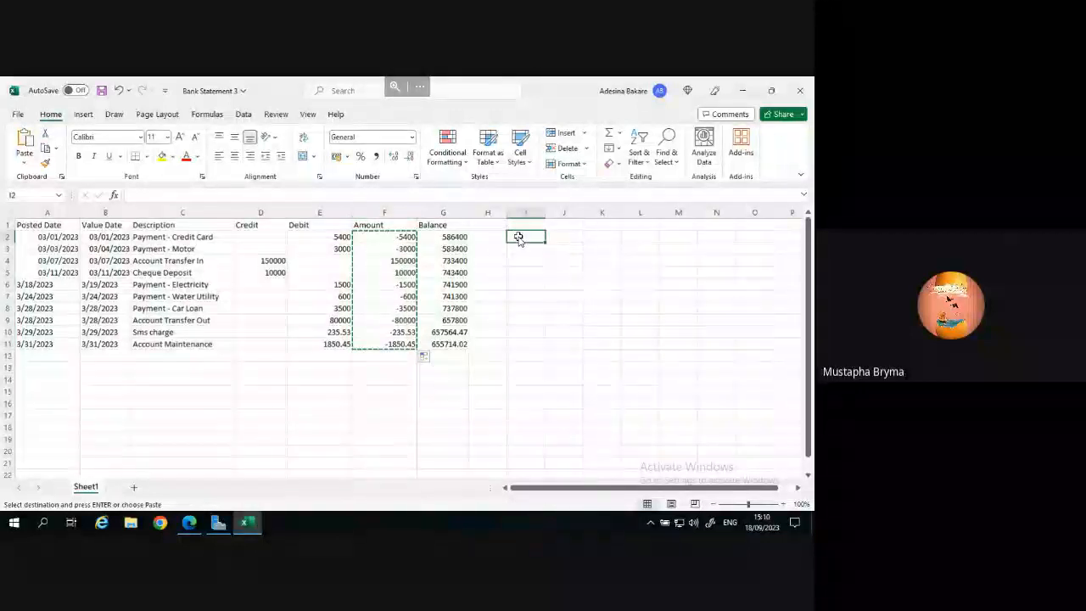
right_click(518, 237)
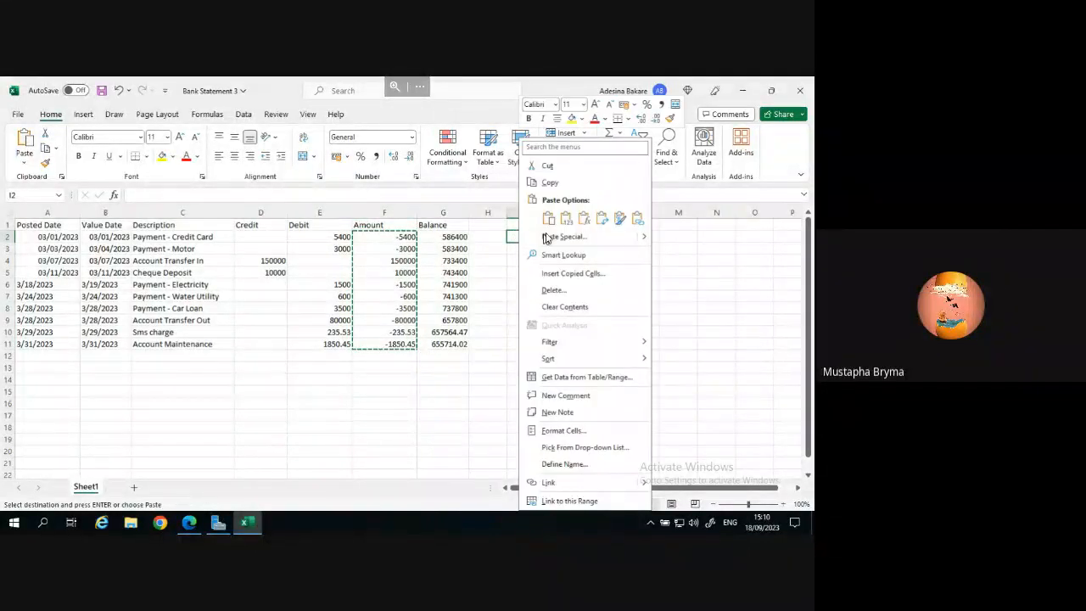
click(568, 219)
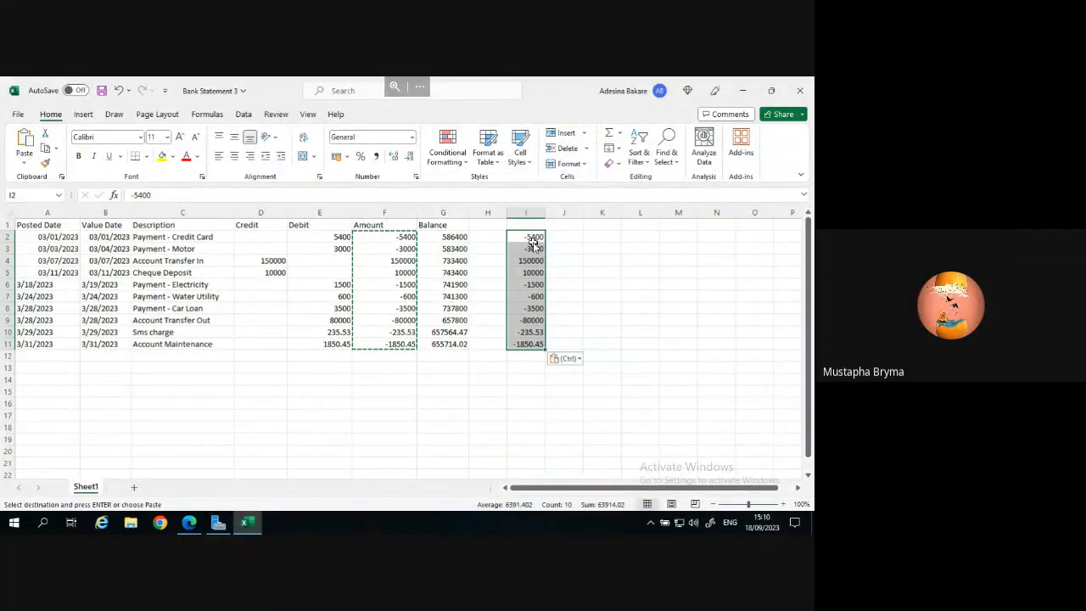
Compare the formulas in the Amount column with the pasted values in column I and clear the formulas from F2:F11.
click(397, 238)
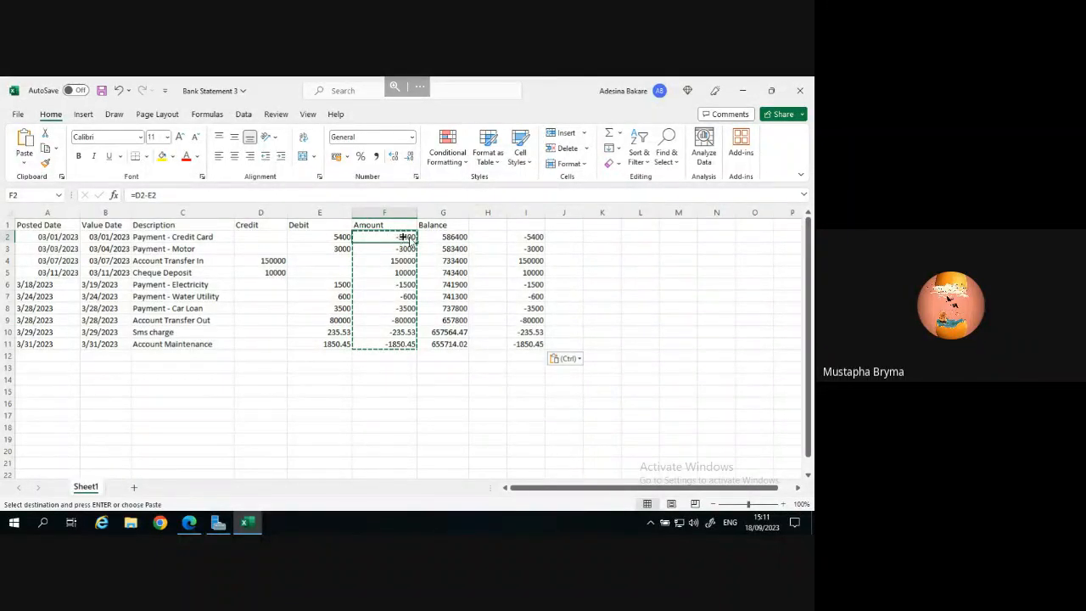
click(533, 237)
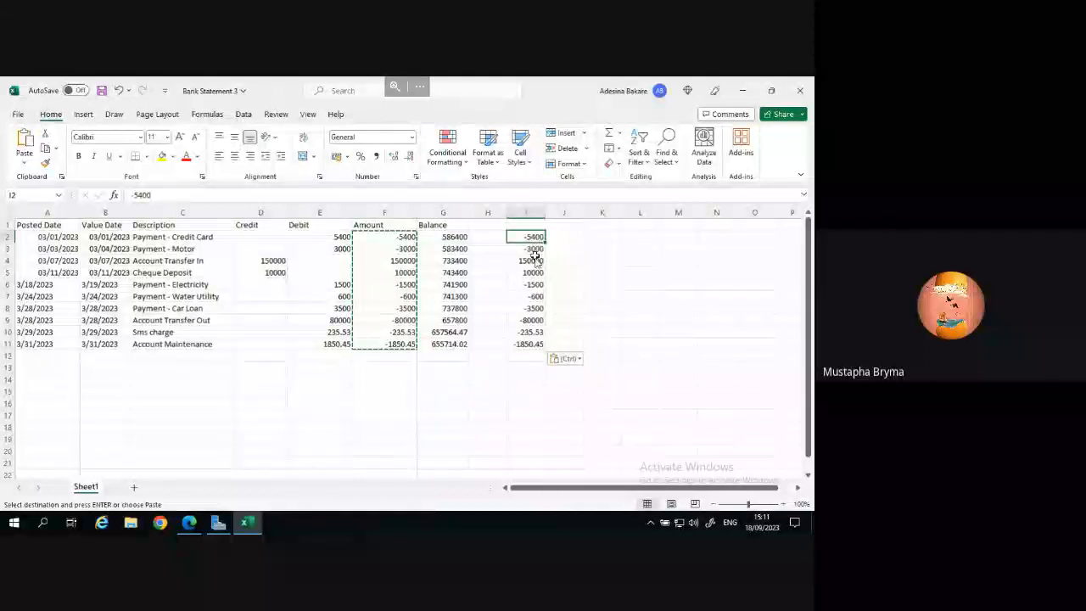
drag(535, 255, 535, 333)
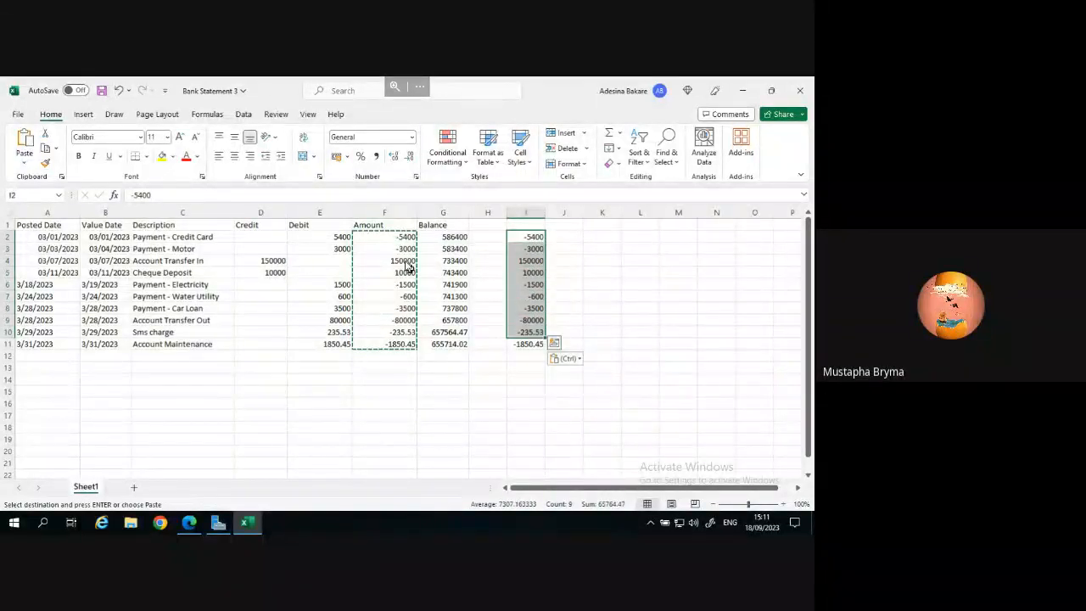
click(397, 236)
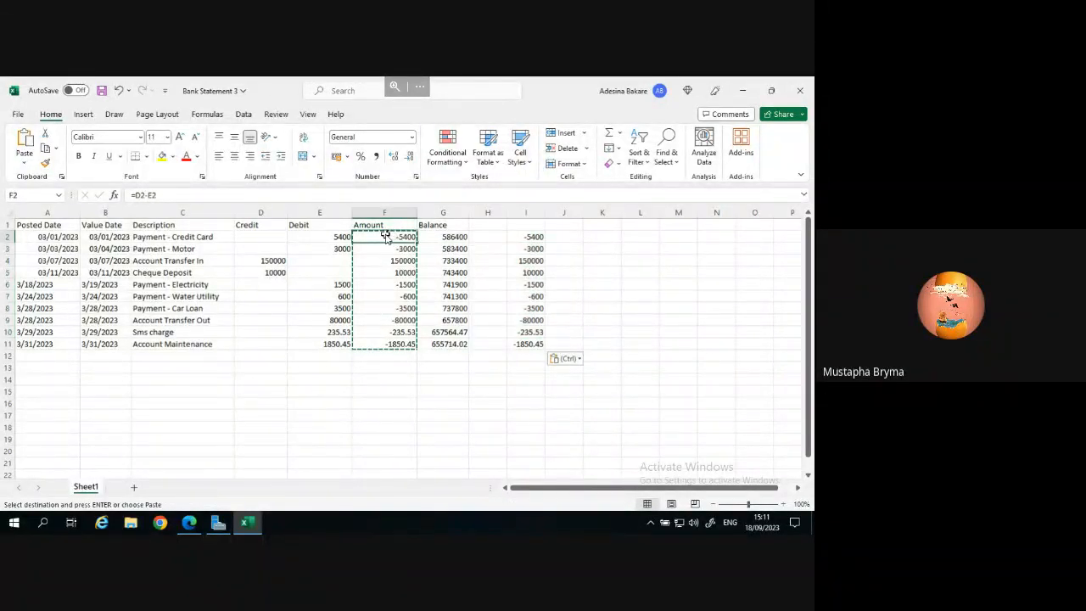
drag(387, 237, 404, 351)
key(Delete)
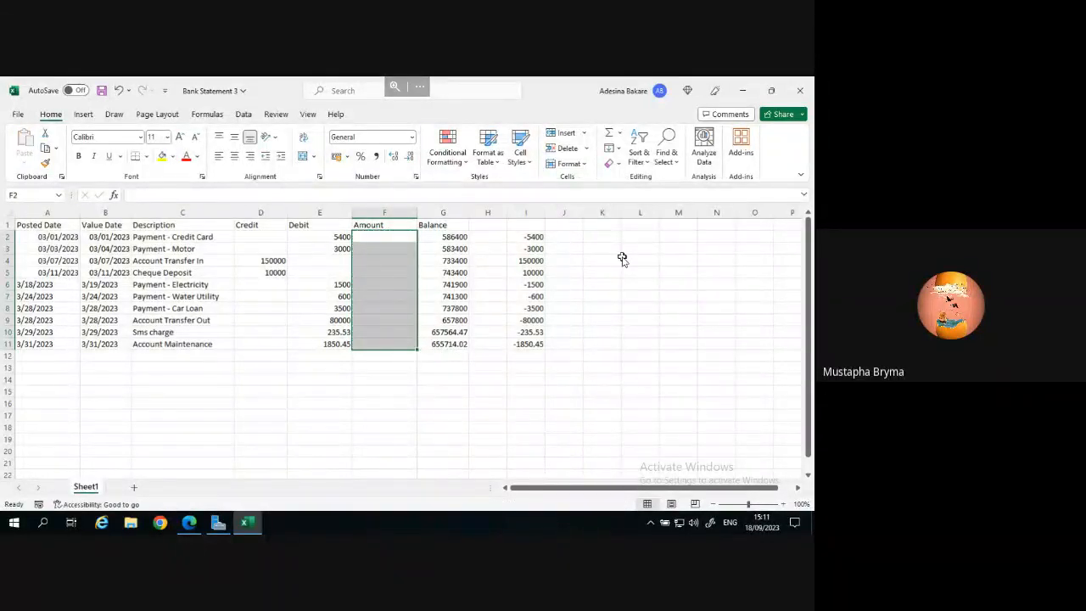
Copy the plain values from I2:I11 back into the Amount column starting at F2, and clear the temporary copies in column I.
drag(529, 239, 538, 342)
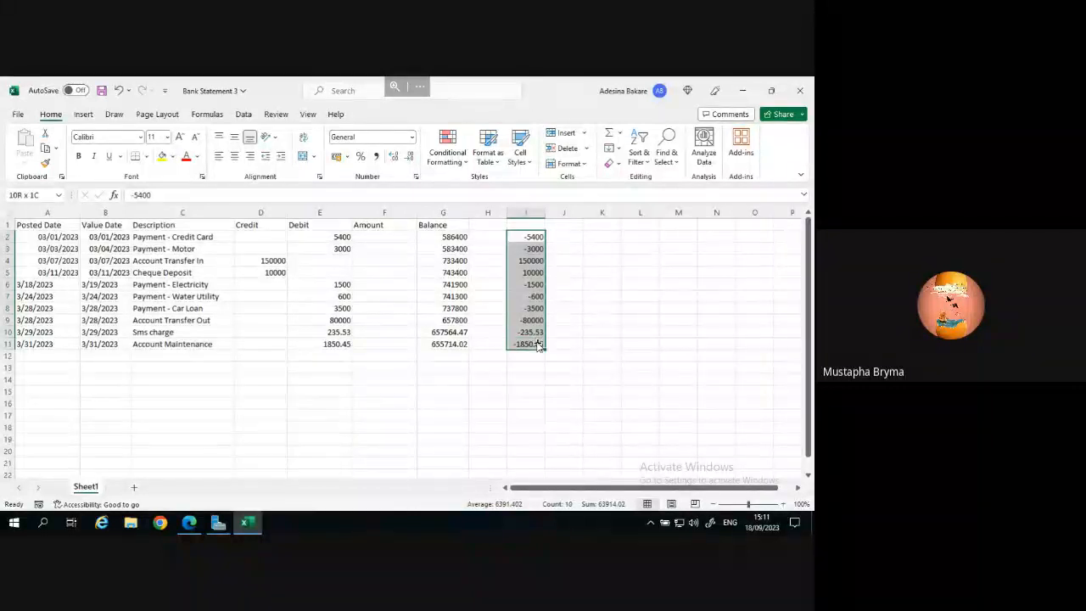
key(ctrl+c)
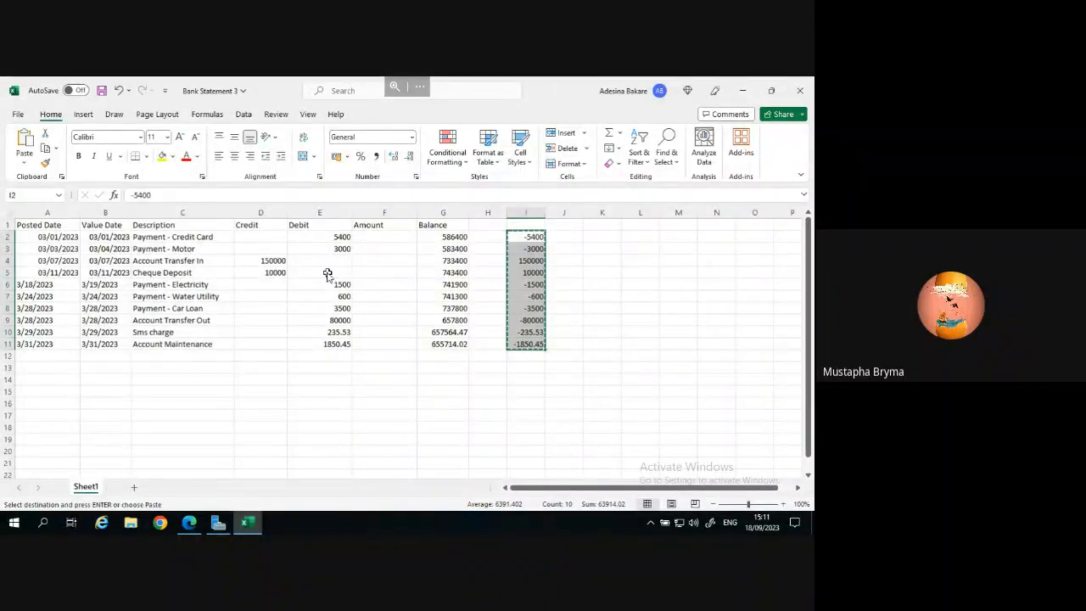
click(382, 241)
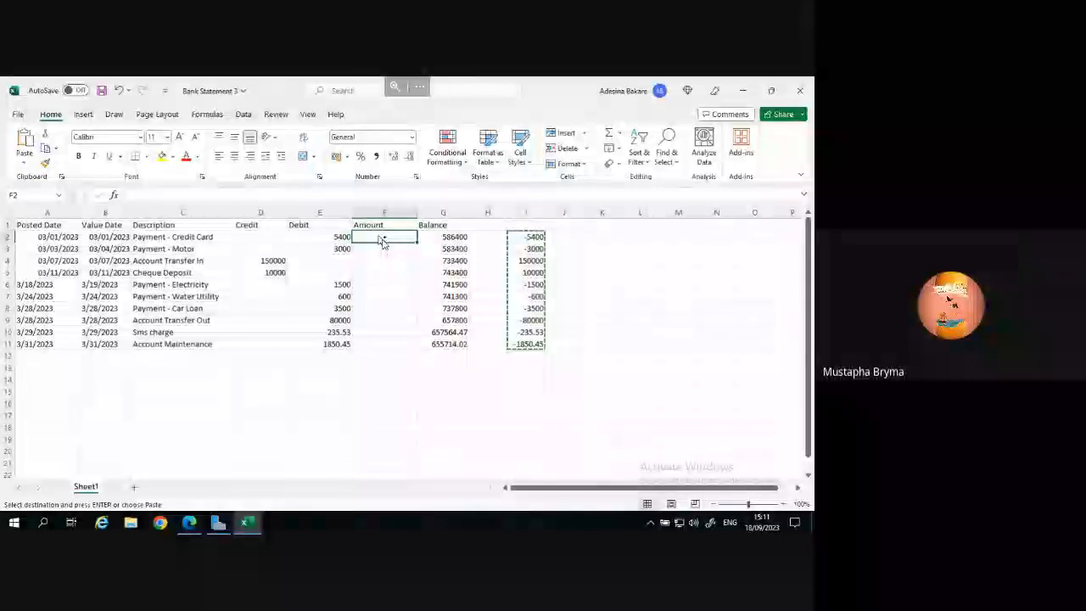
key(ctrl+v)
click(604, 319)
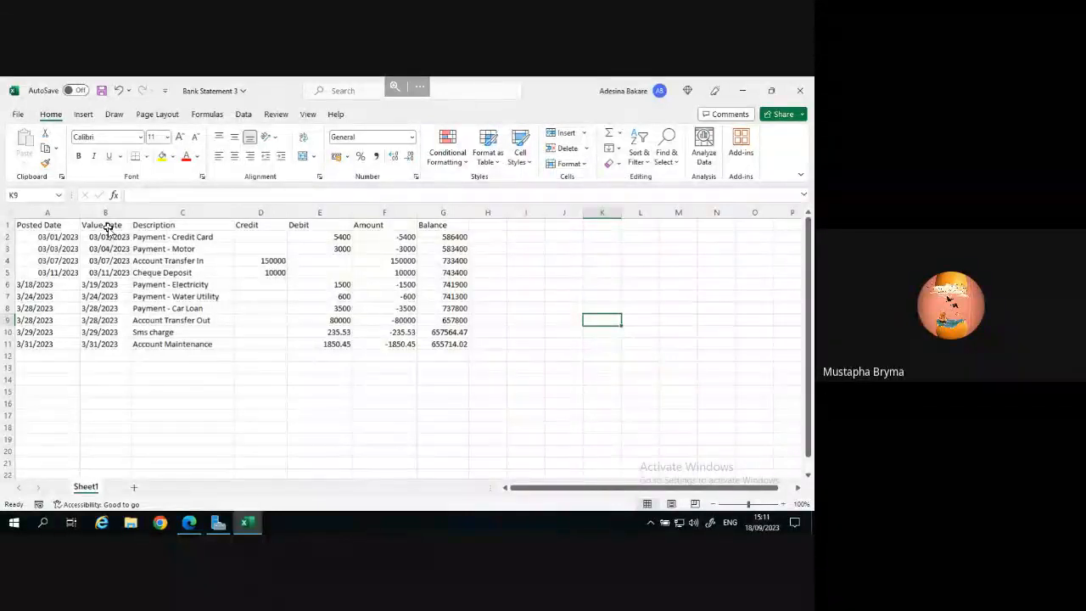
Examine the date entries in the Posted Date and Value Date columns.
click(56, 237)
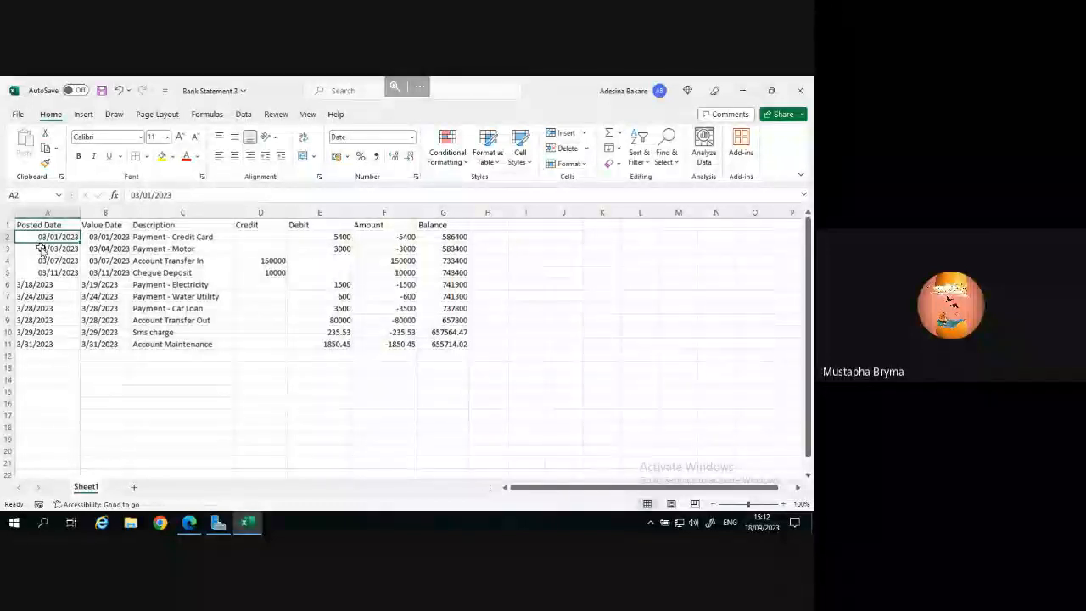
click(46, 248)
click(100, 248)
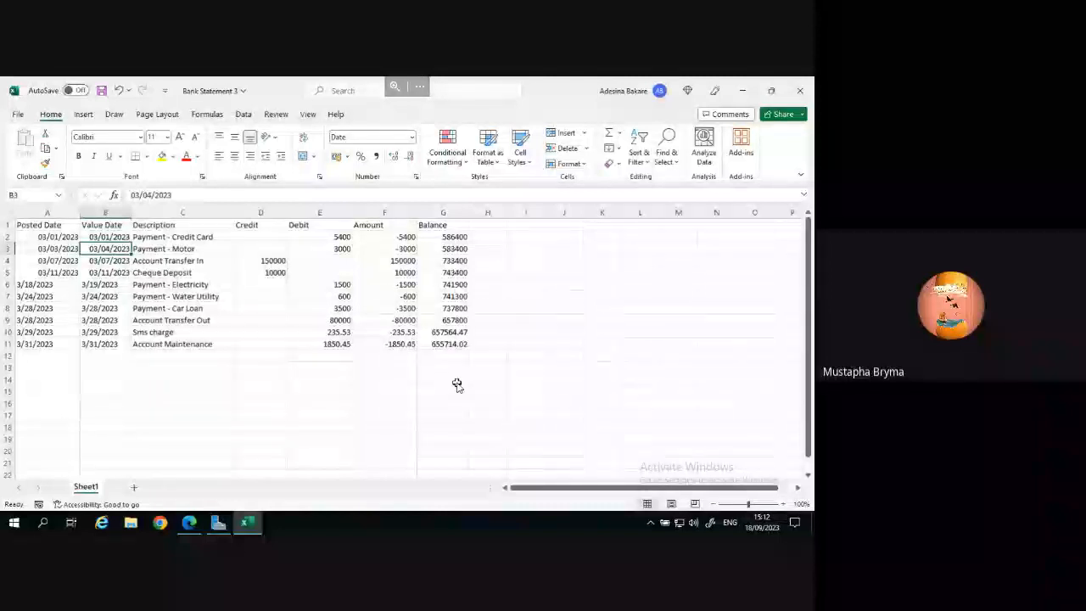
Switch to the browser and open Business Central at localhost:8080/BC220/ in a new tab.
click(196, 526)
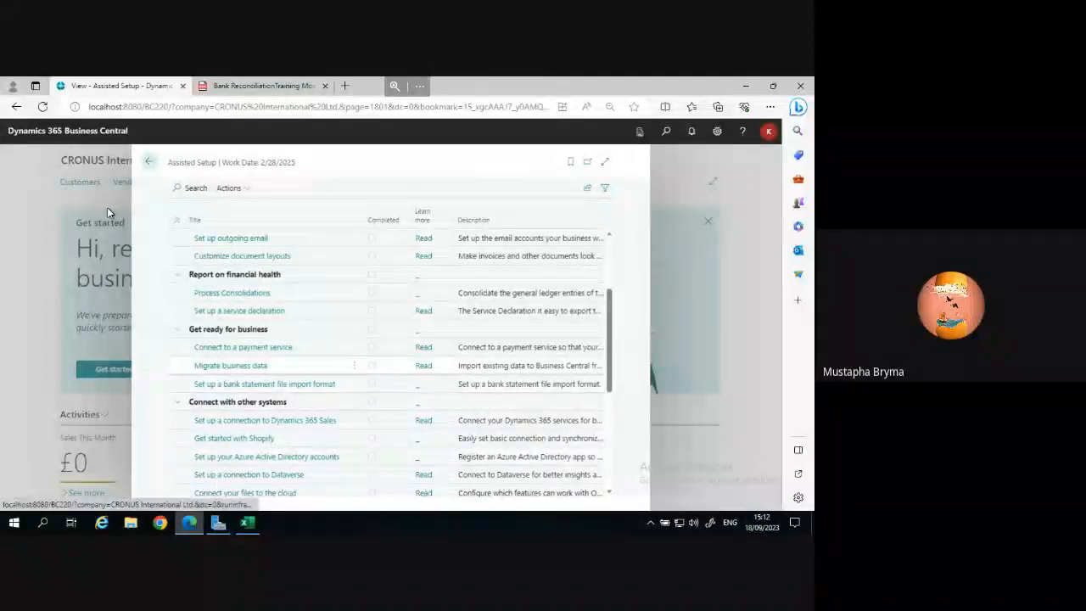
click(345, 85)
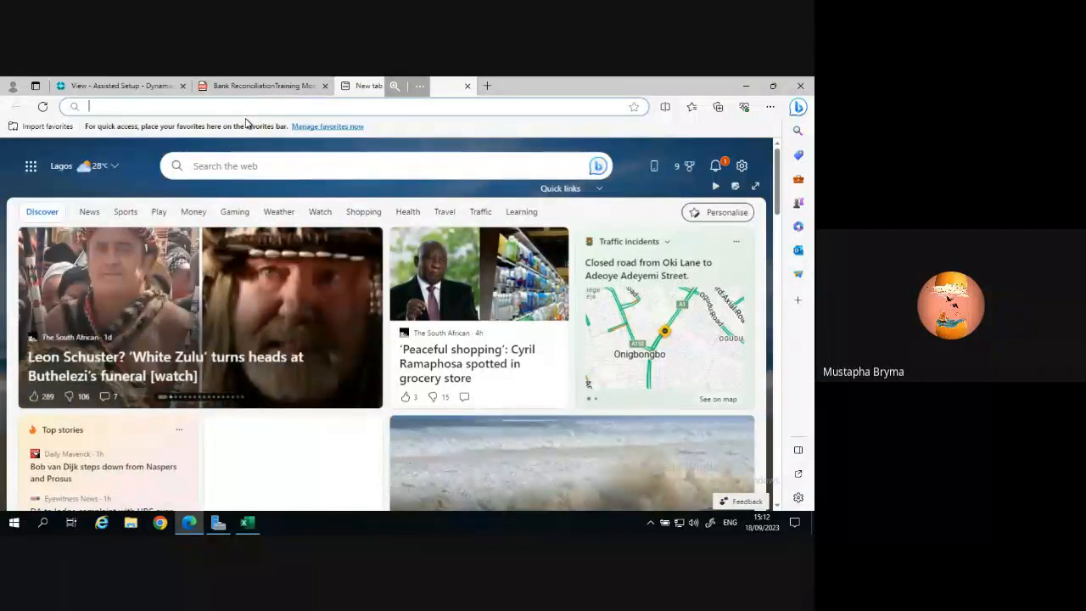
text(loc)
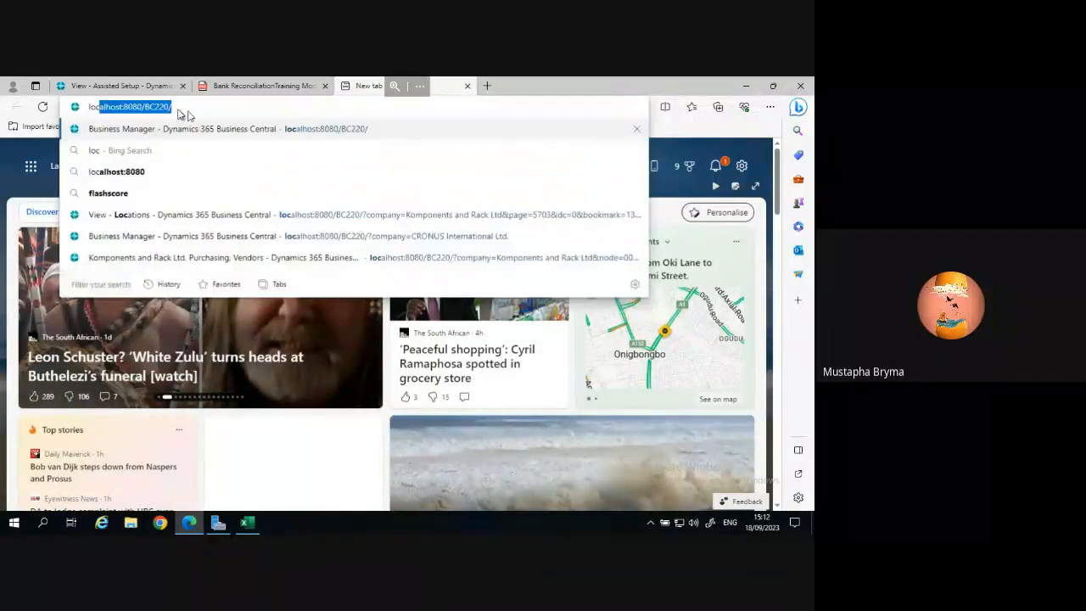
text(al)
key(Return)
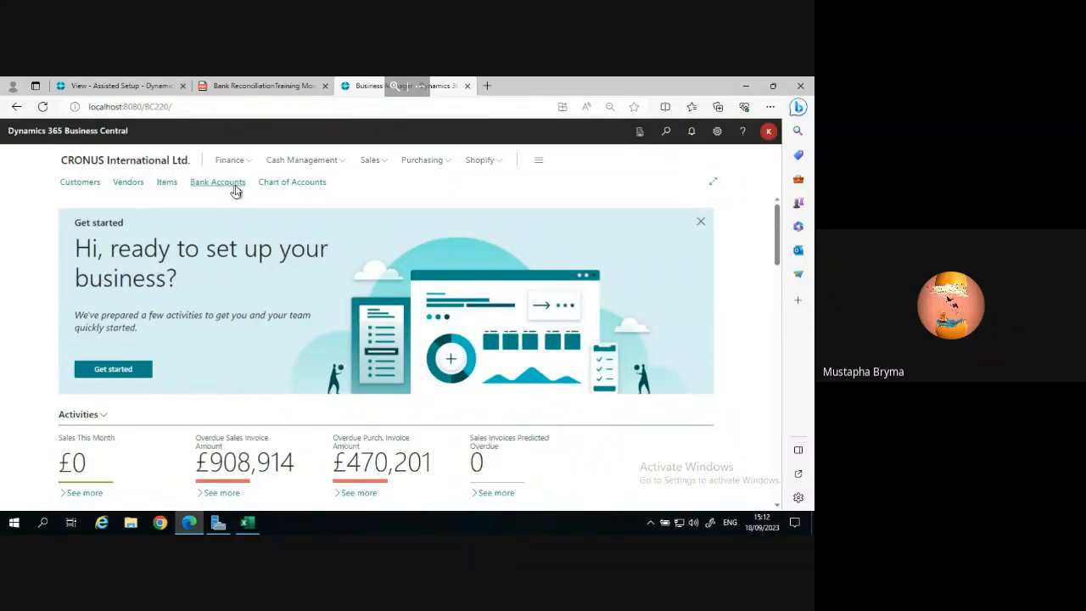
View the Bank Account Reconciliations list and open the GENERAL batch in the Cash Receipt Journals to examine its posting date format.
click(342, 162)
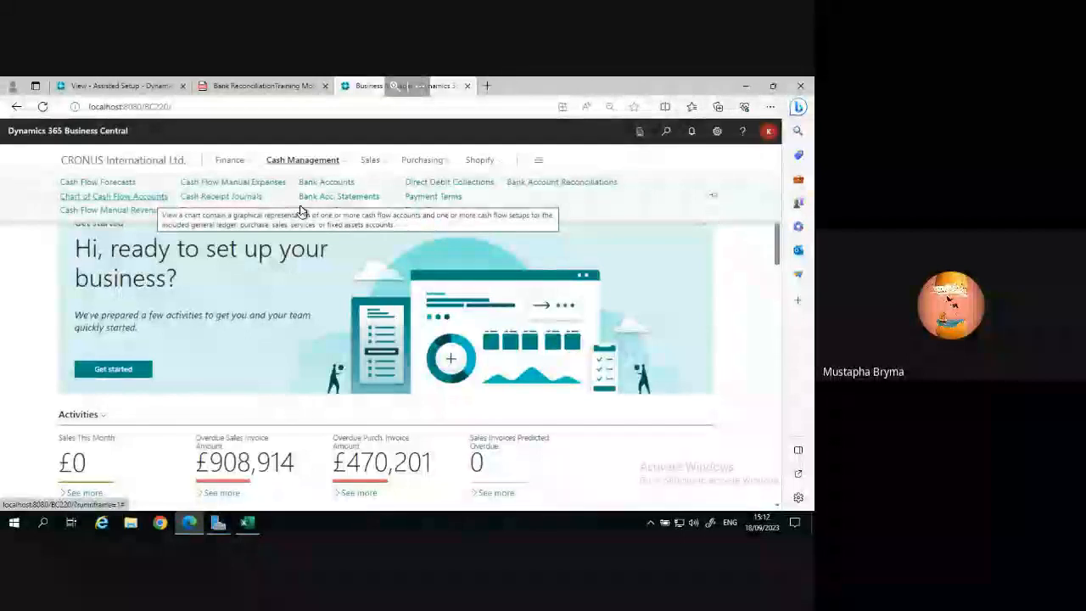
click(524, 184)
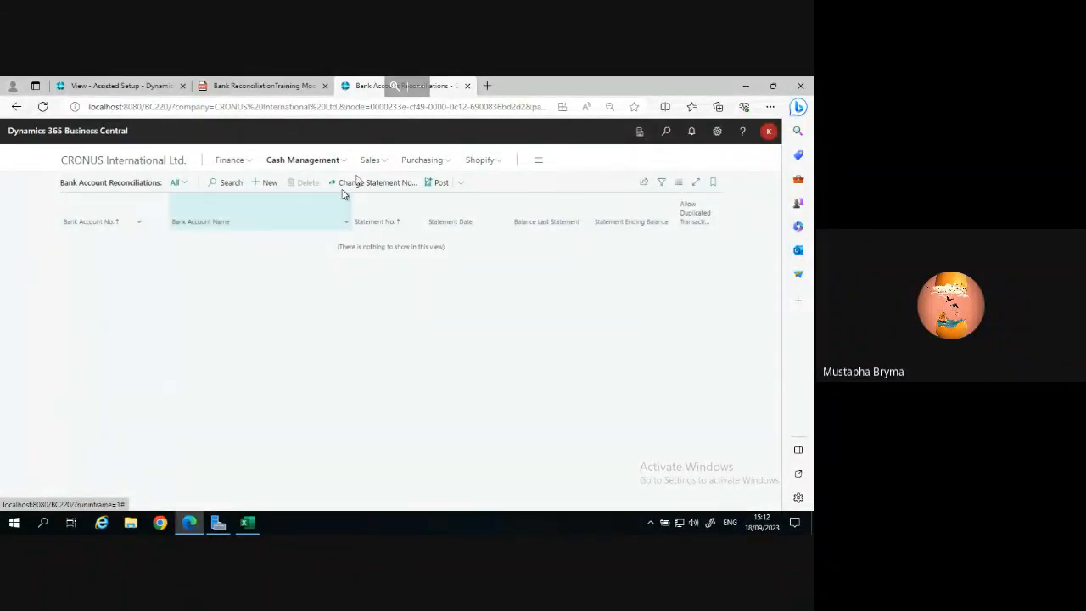
click(338, 161)
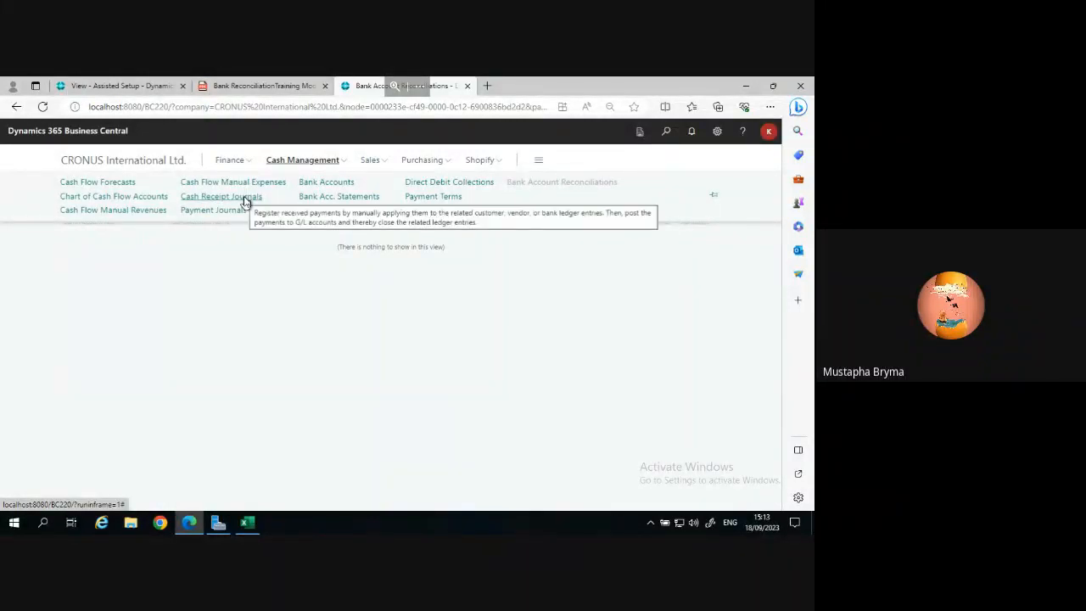
click(244, 198)
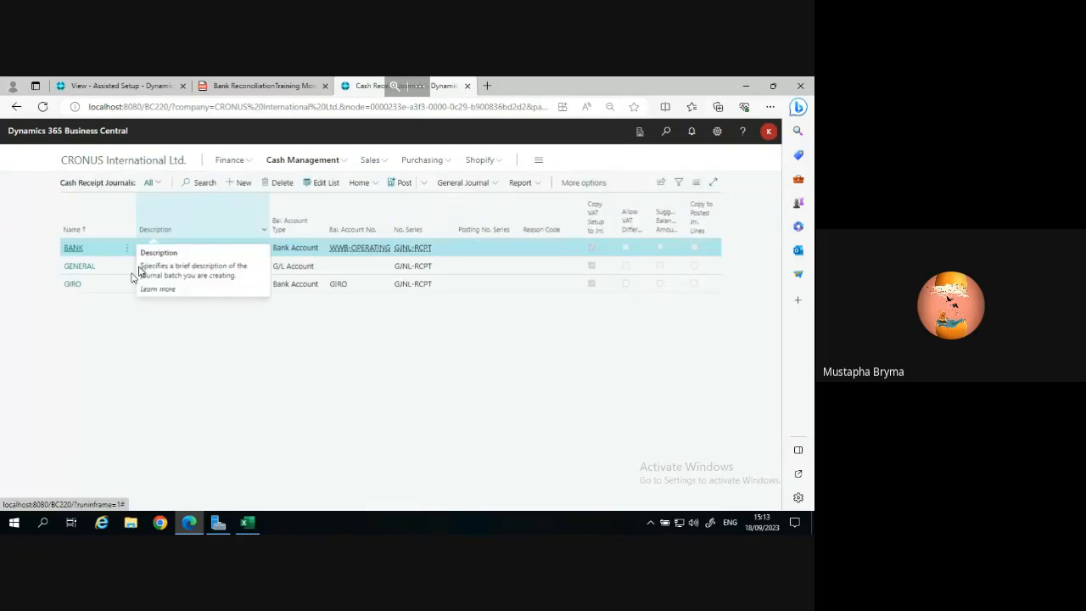
click(93, 268)
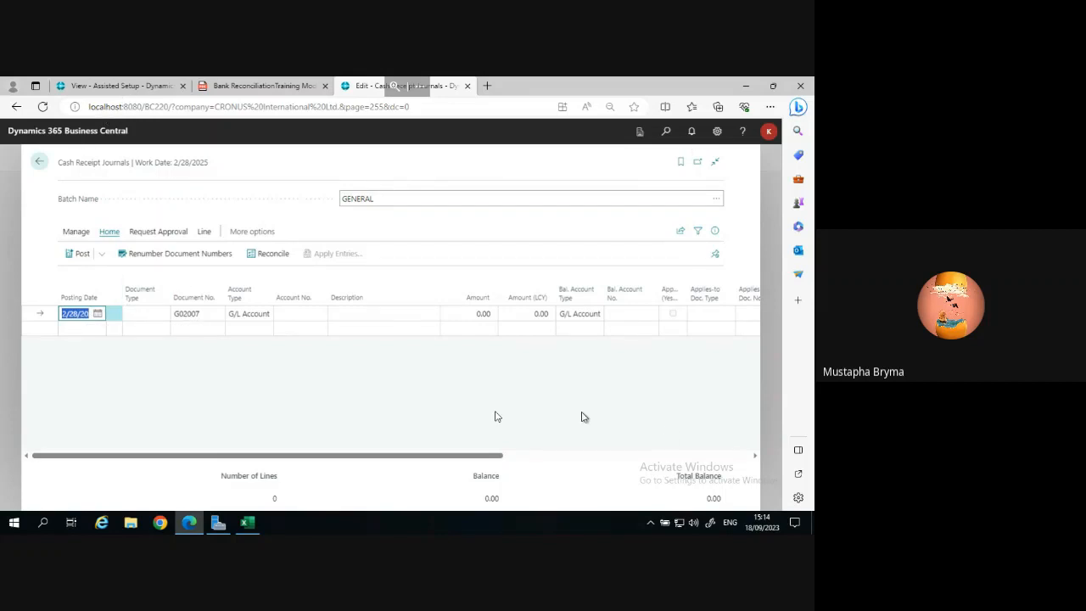
Switch to Excel and compare the date entries in the Posted Date and Value Date columns of the bank statement.
click(247, 522)
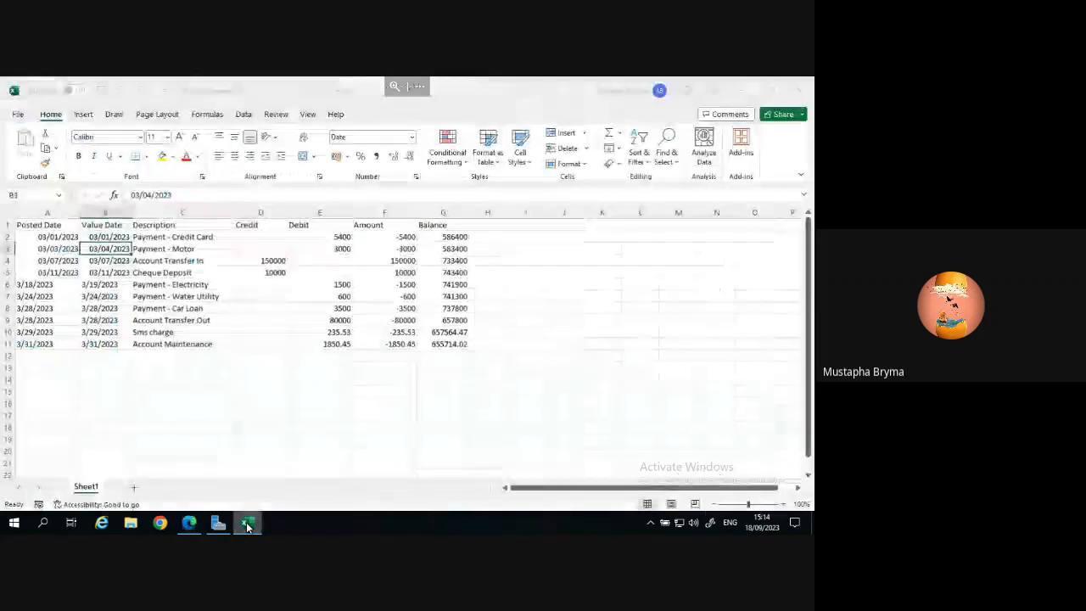
click(106, 286)
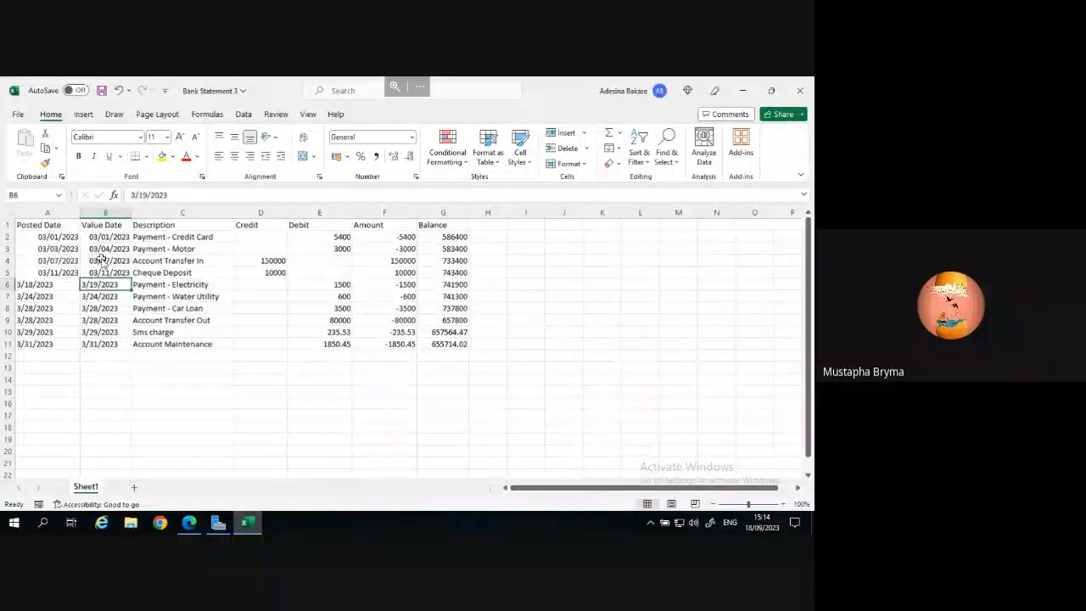
click(52, 238)
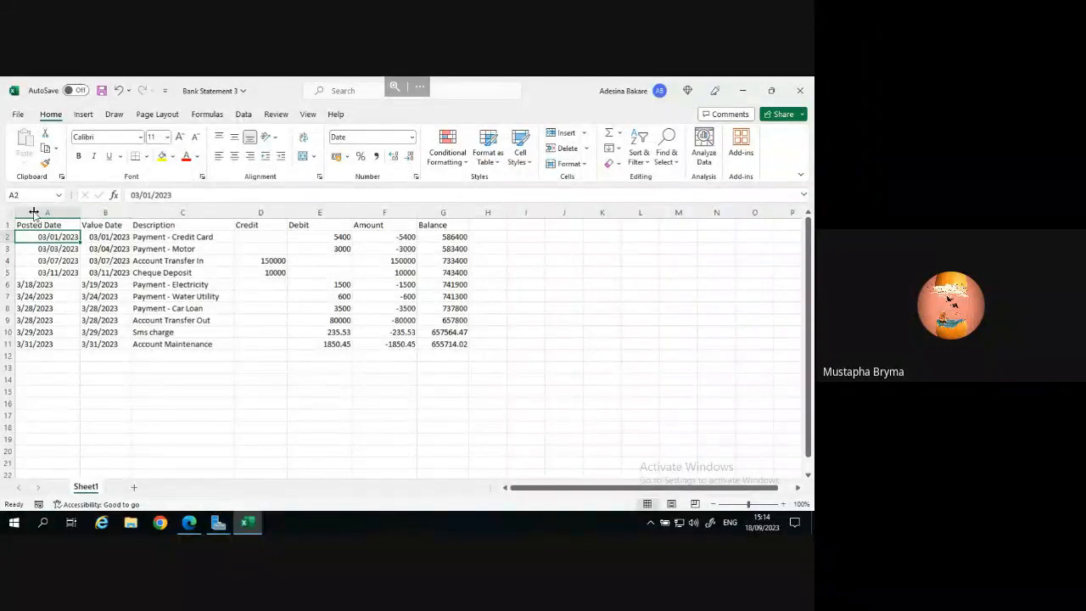
Save a copy of the workbook to the Desktop as Bank Statement 3 in CSV (Comma delimited) format.
click(18, 115)
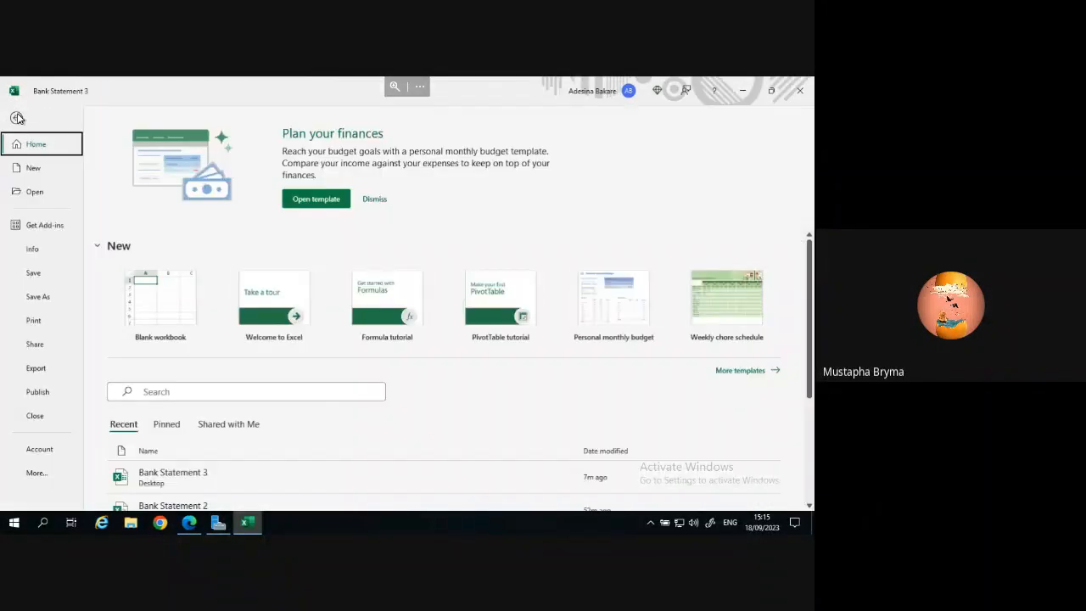
click(38, 297)
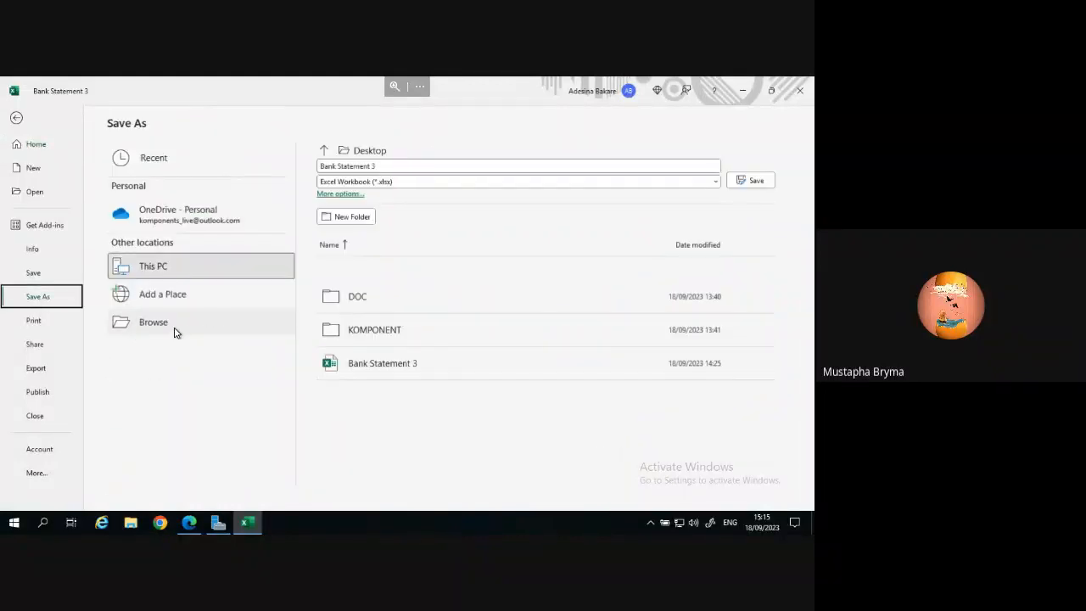
click(176, 330)
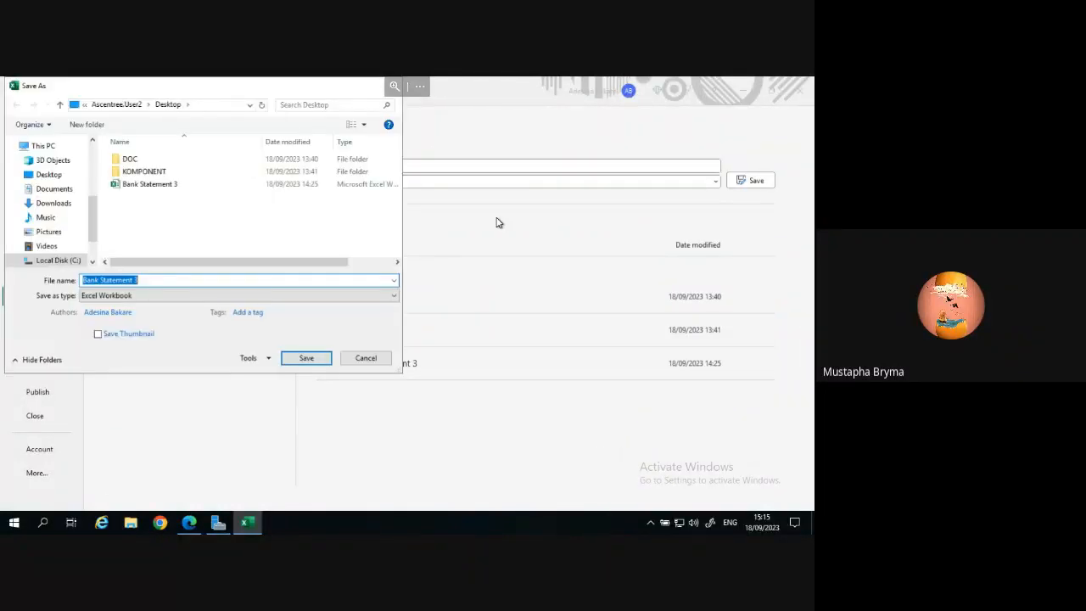
click(153, 281)
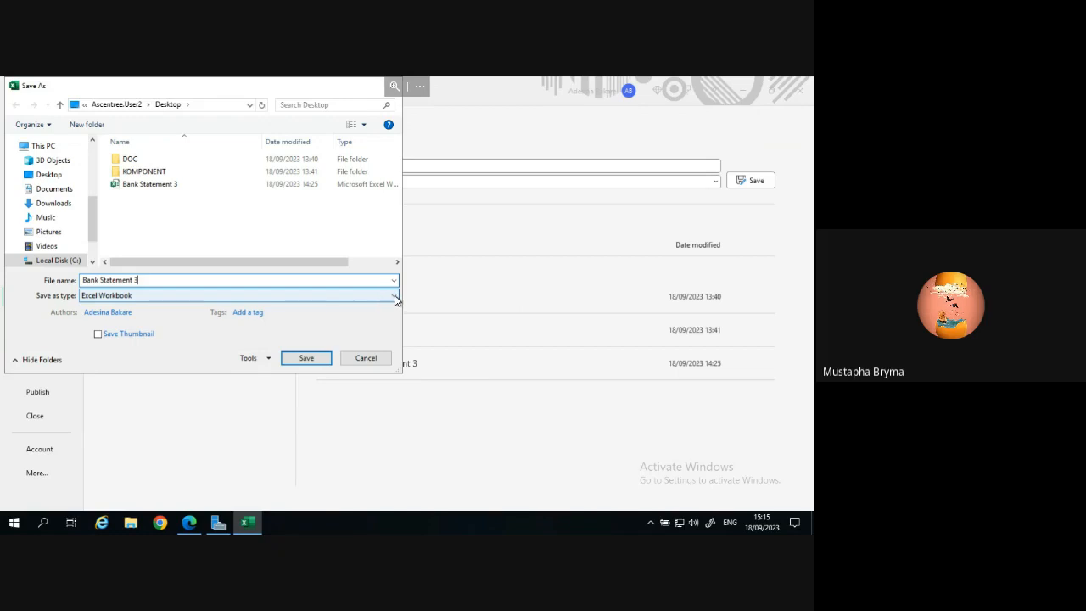
click(394, 297)
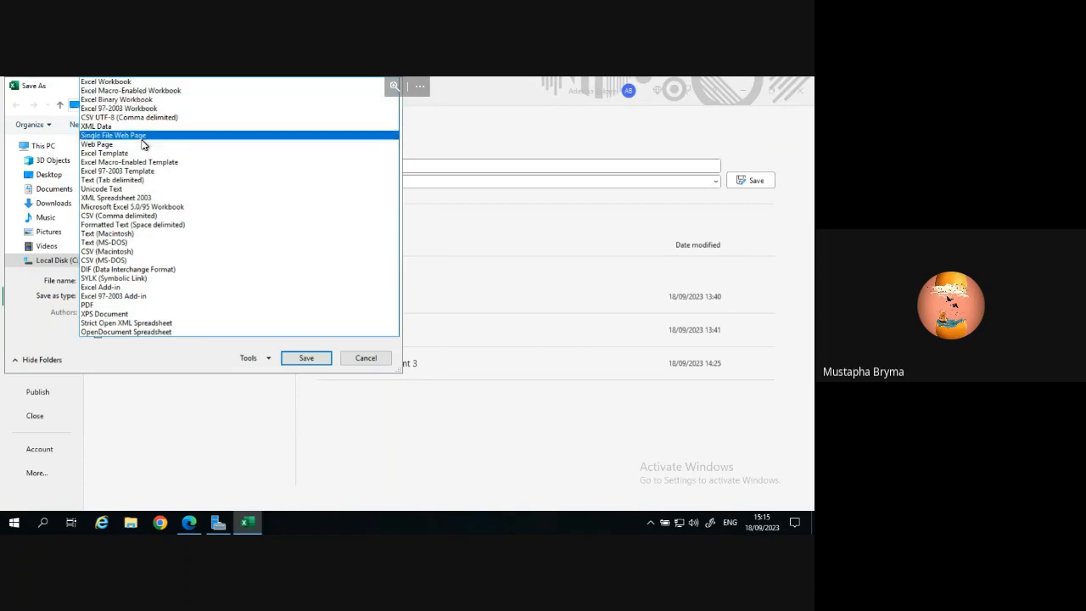
click(144, 217)
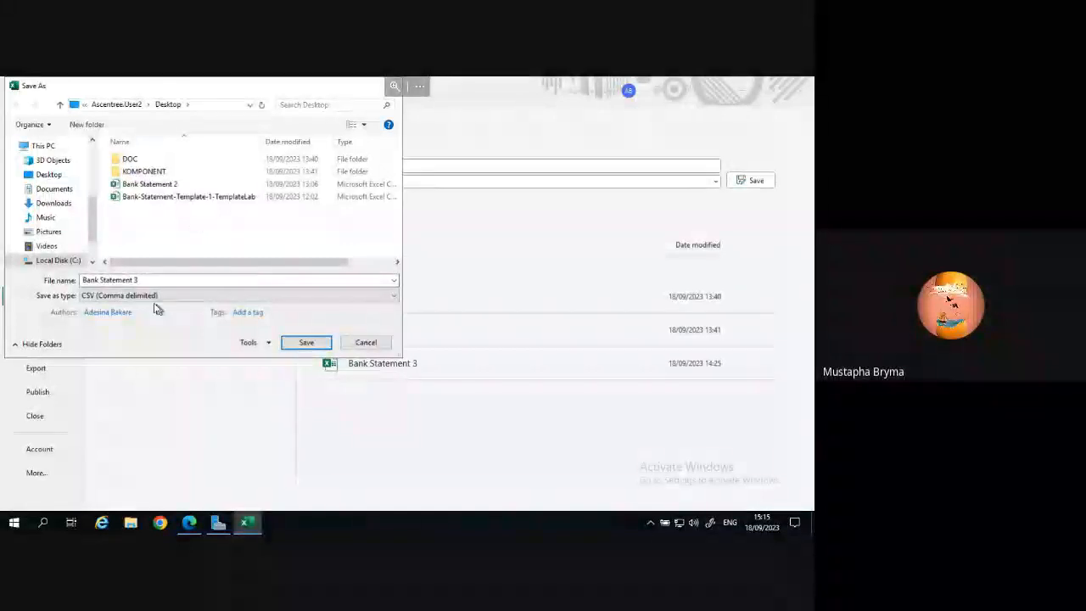
click(307, 343)
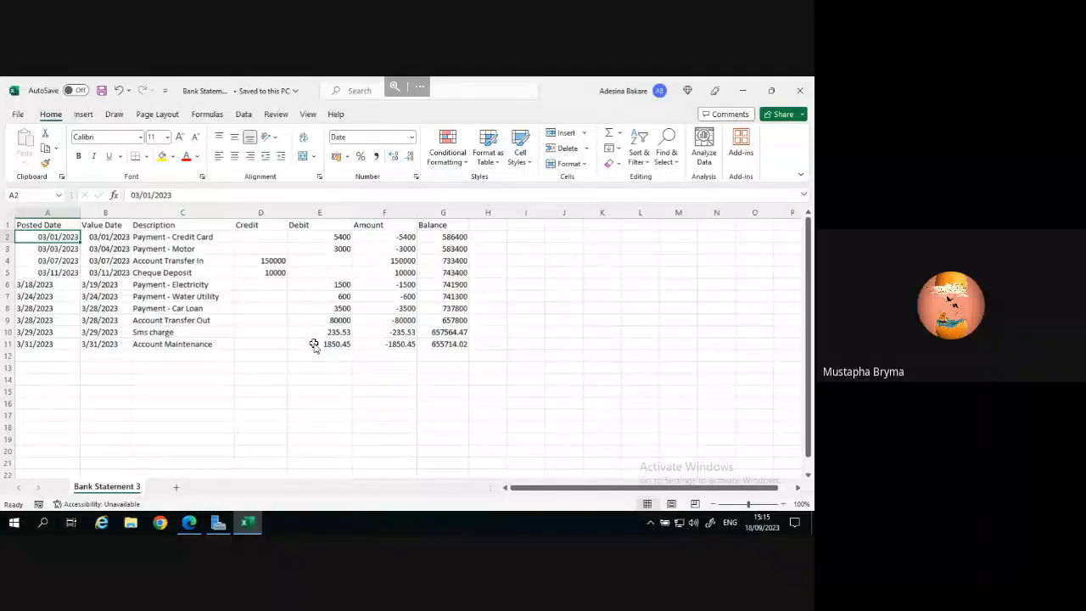
Close the workbook, minimize the browser and reopen the Bank Statement 3 CSV file from the desktop.
click(804, 90)
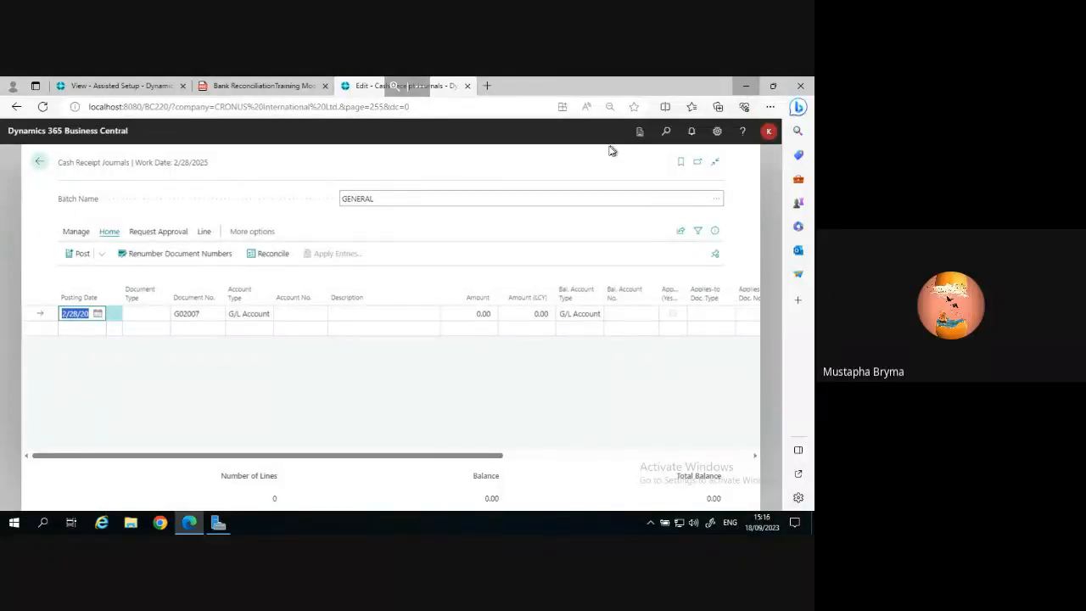
click(746, 85)
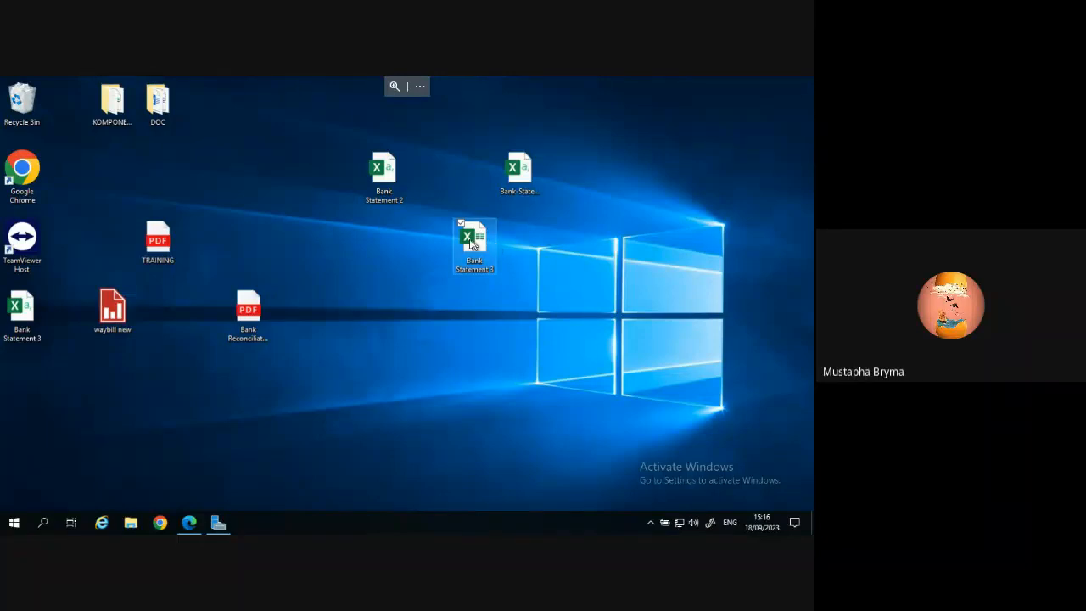
drag(12, 335, 378, 312)
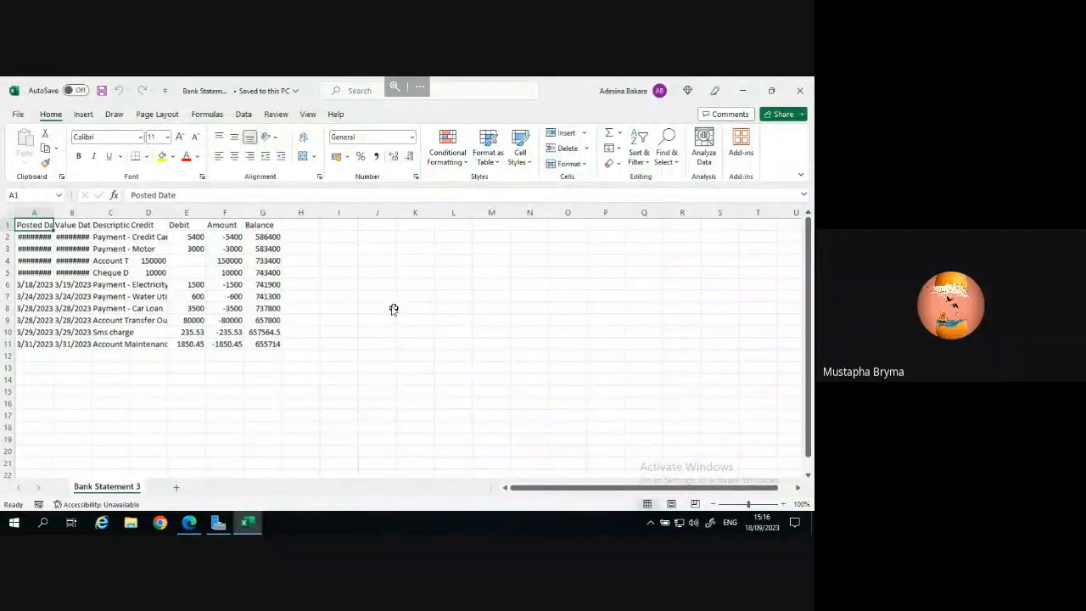
Open Format Cells for the Posted Date and Value Date columns and review the available Date types.
click(53, 214)
drag(41, 212, 82, 213)
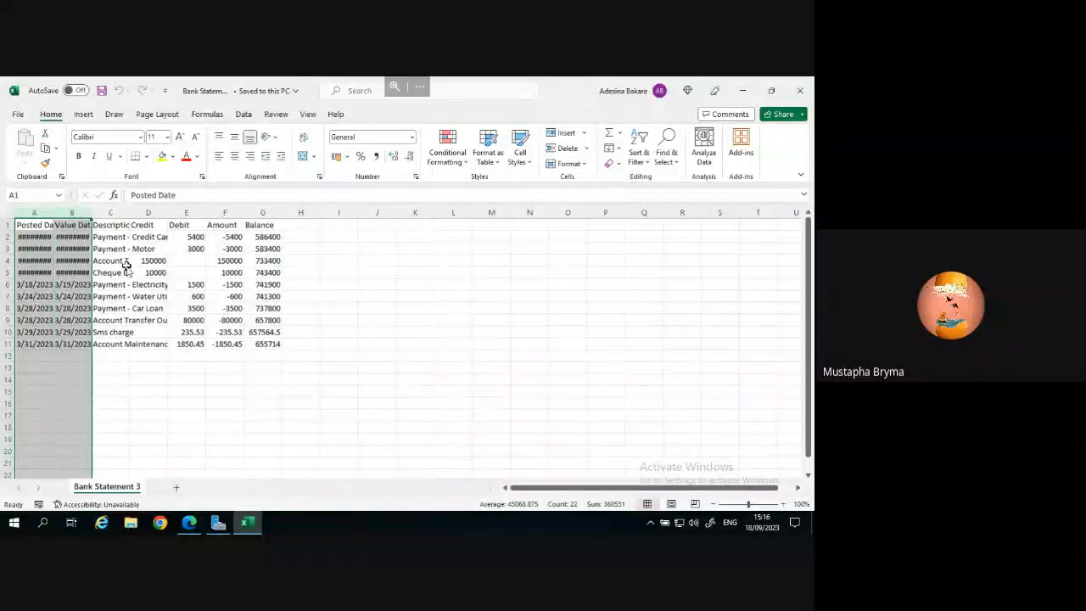
right_click(46, 288)
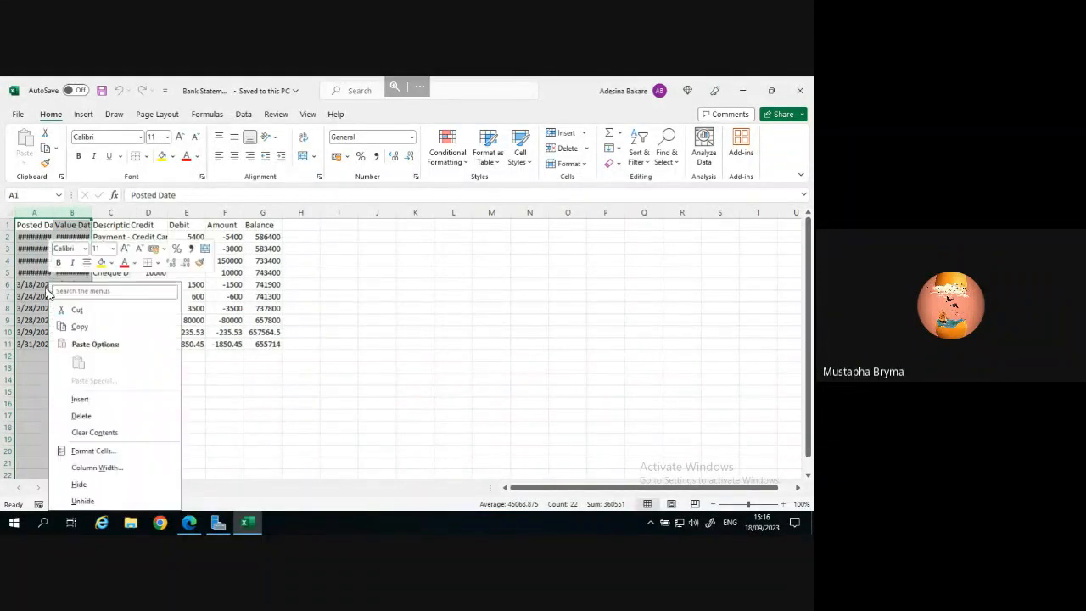
click(82, 452)
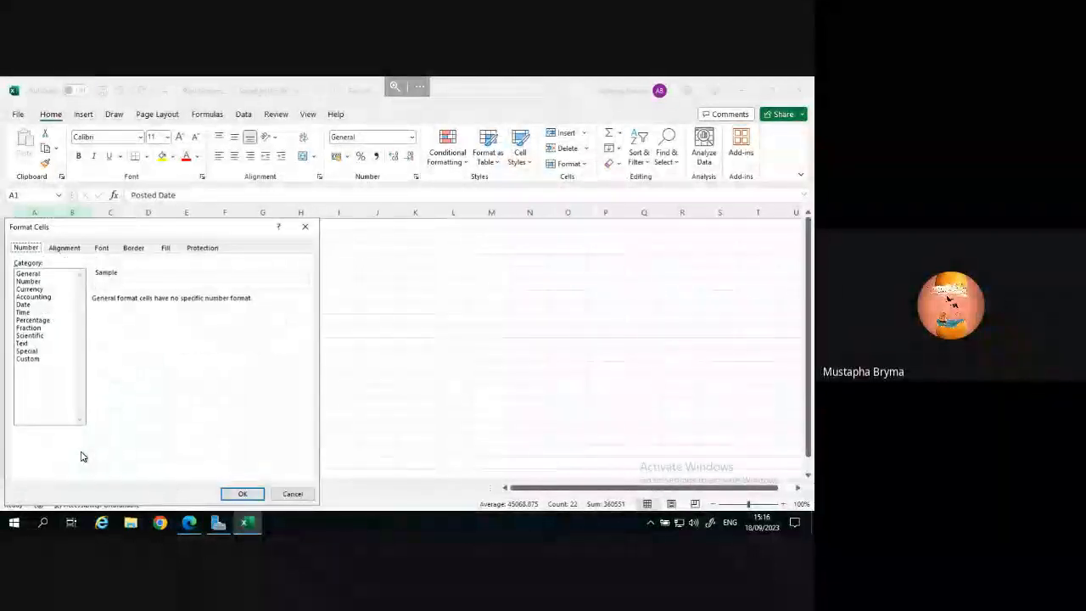
click(23, 304)
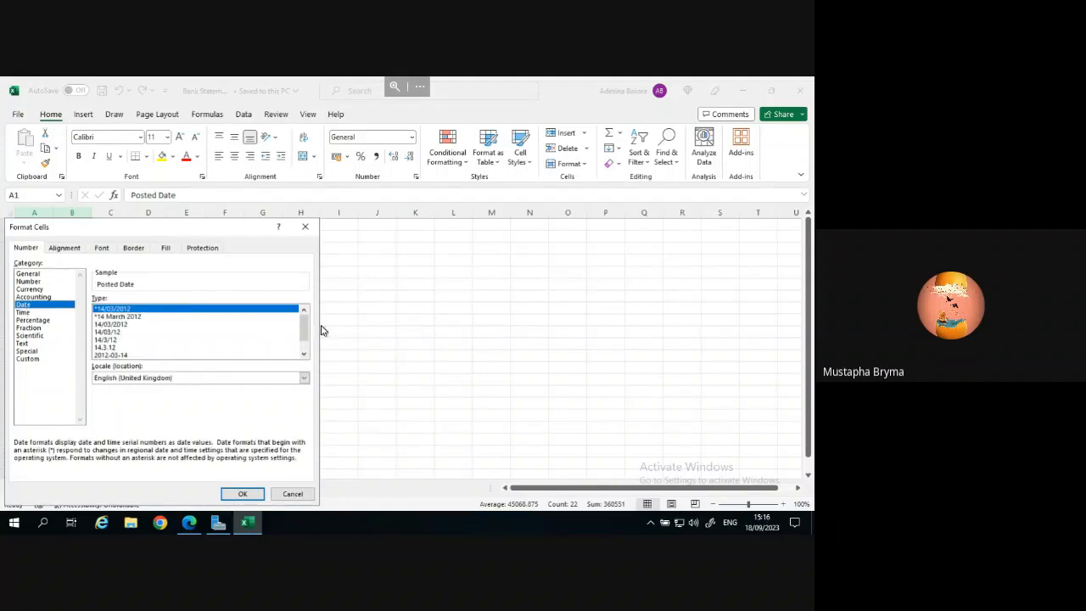
drag(307, 330, 307, 346)
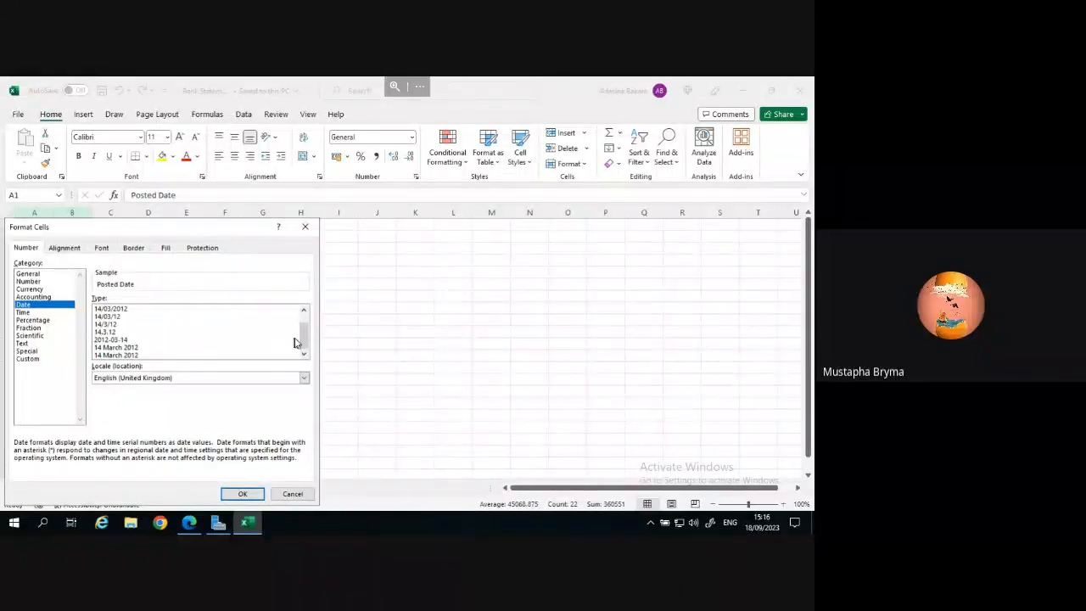
drag(303, 342, 308, 311)
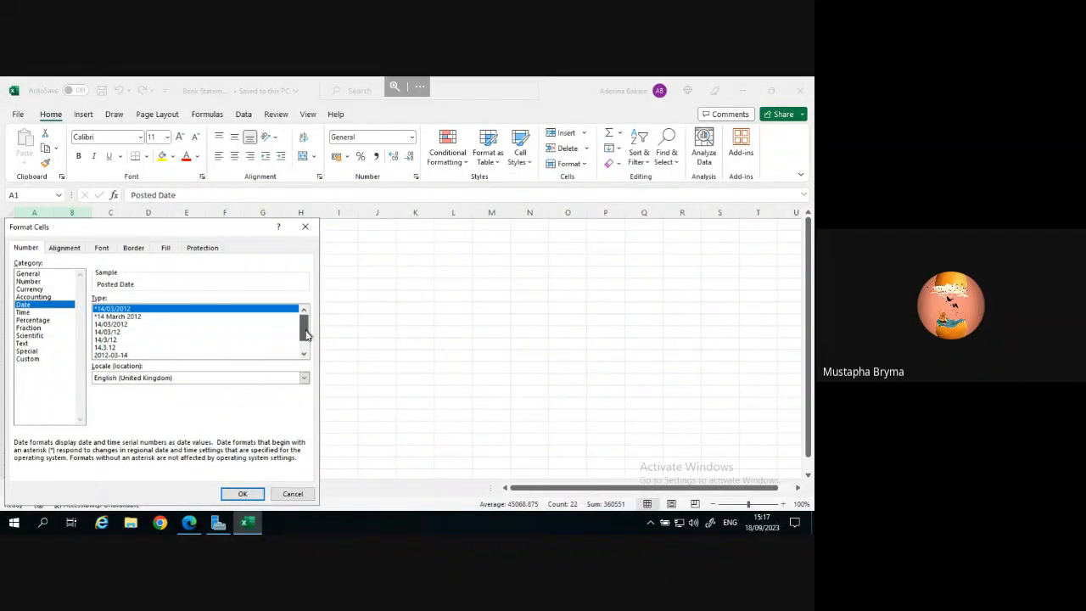
drag(306, 333, 308, 359)
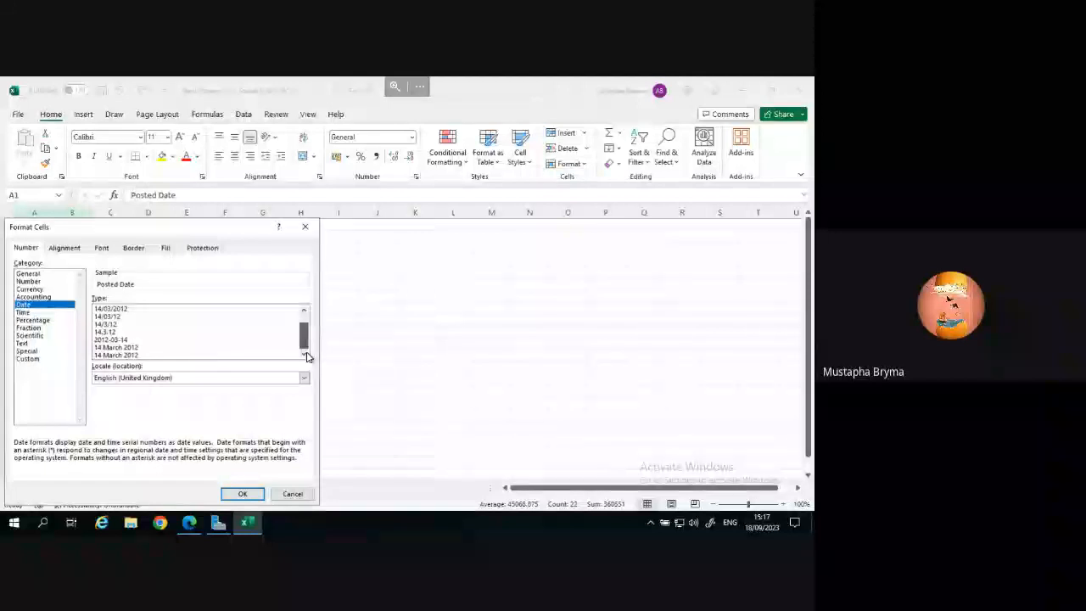
Apply the custom number format M/d/yyyy to the Posted Date and Value Date columns.
click(27, 358)
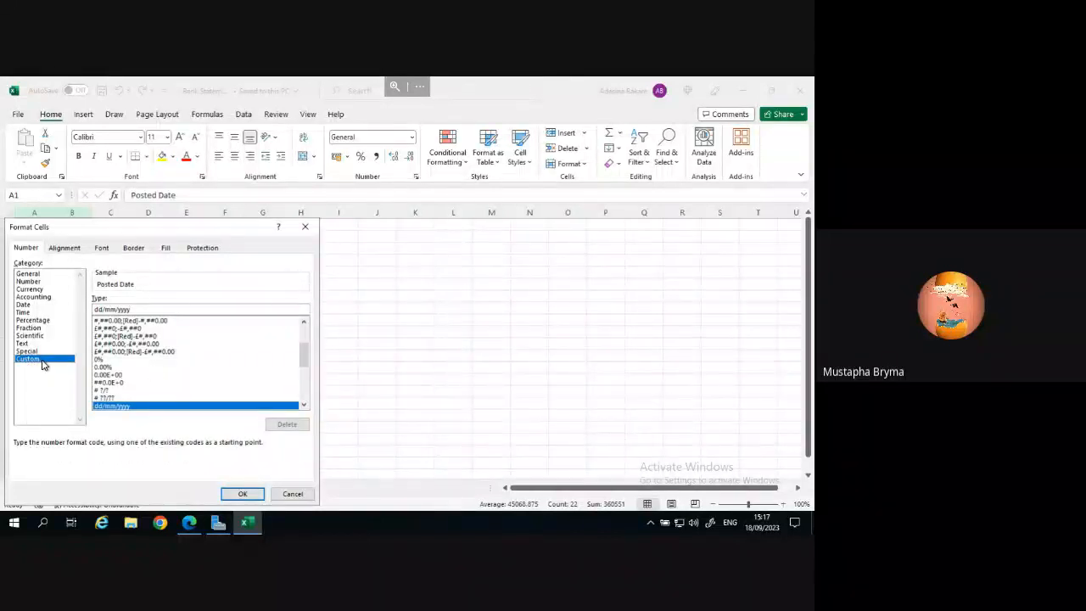
click(126, 408)
click(132, 310)
key(BackSpace)
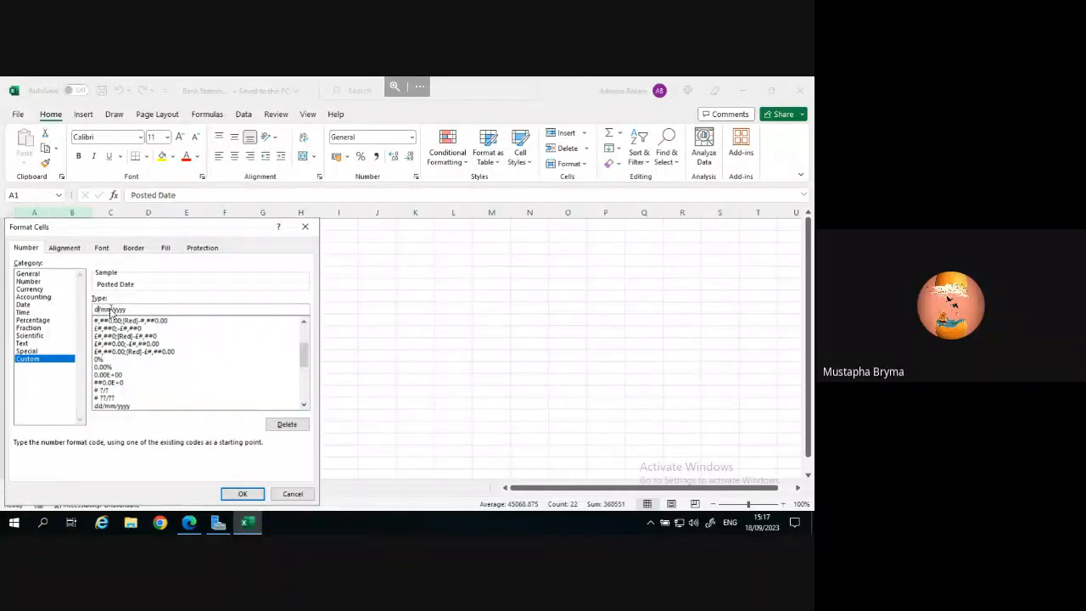
key(BackSpace)
text(m)
key(BackSpace)
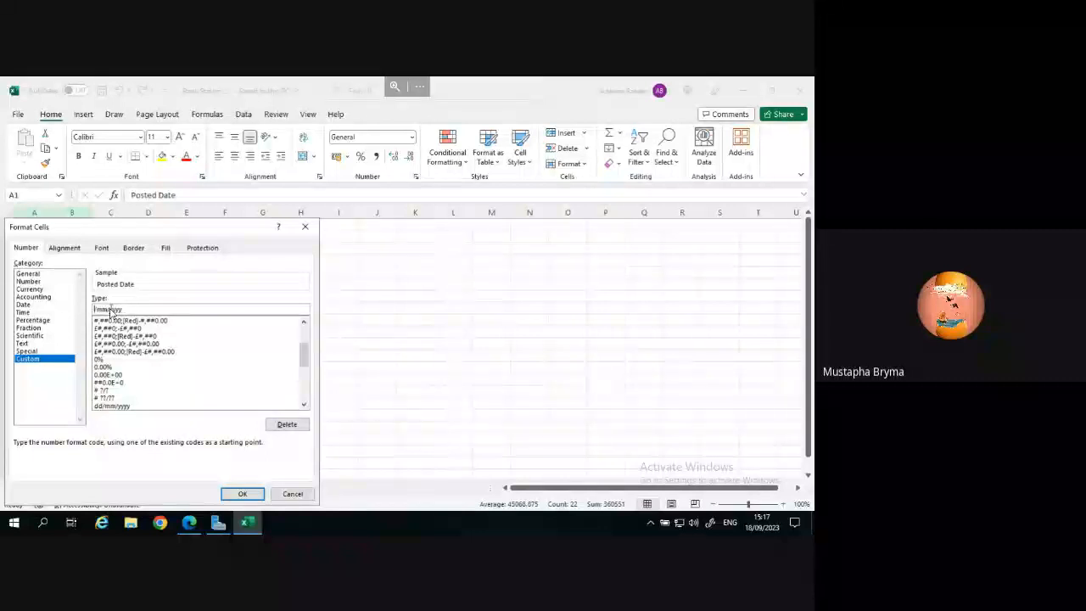
text(M/d)
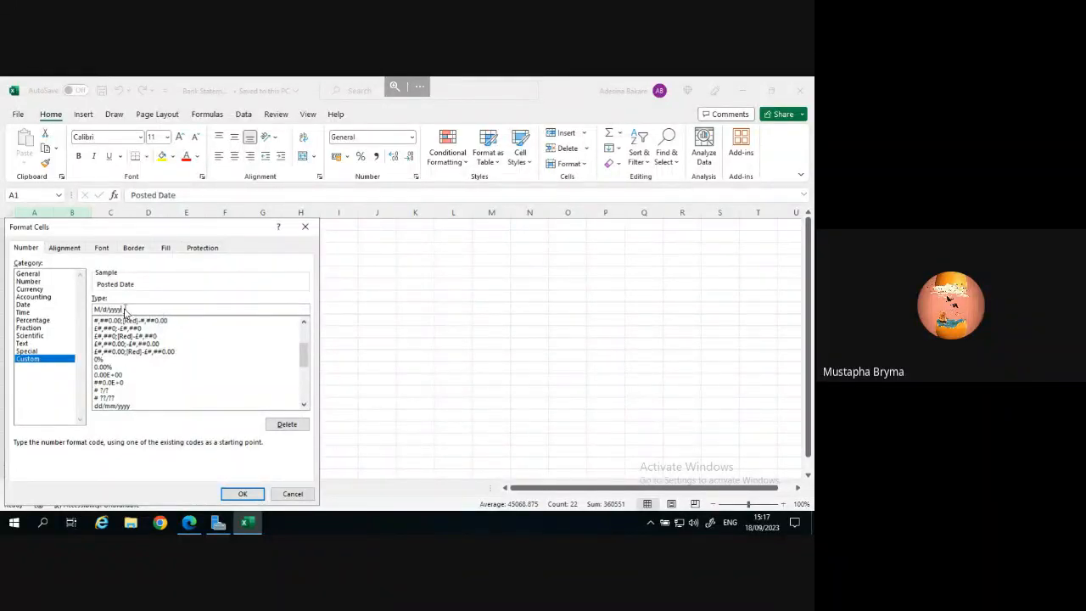
drag(129, 310, 92, 313)
click(91, 313)
double_click(93, 311)
click(244, 494)
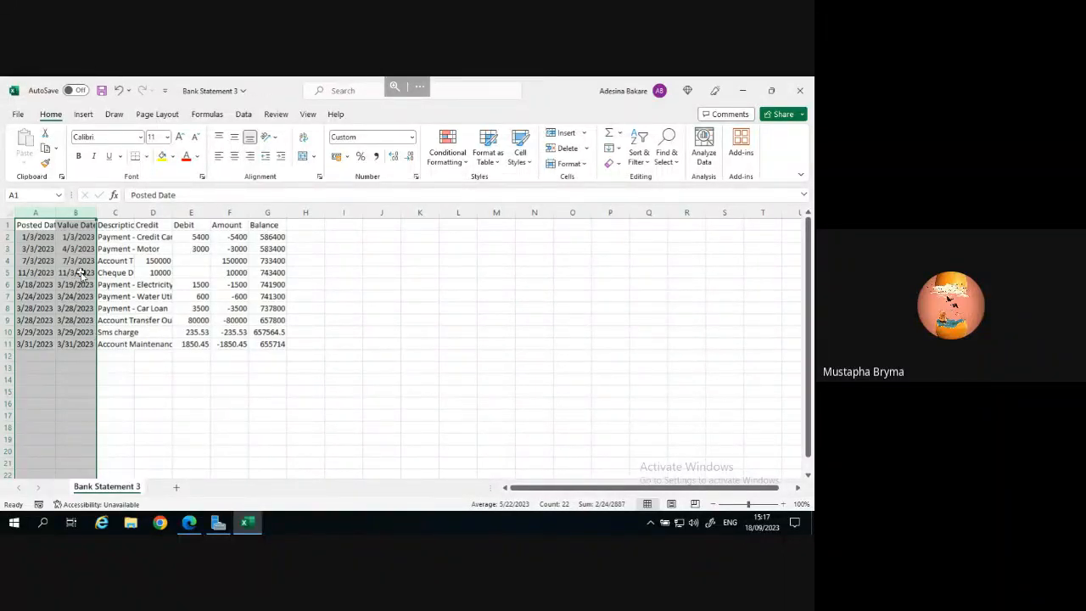
Compare the displayed dates with the underlying cell values in rows 2 and 3 of the Posted Date and Value Date columns.
click(36, 237)
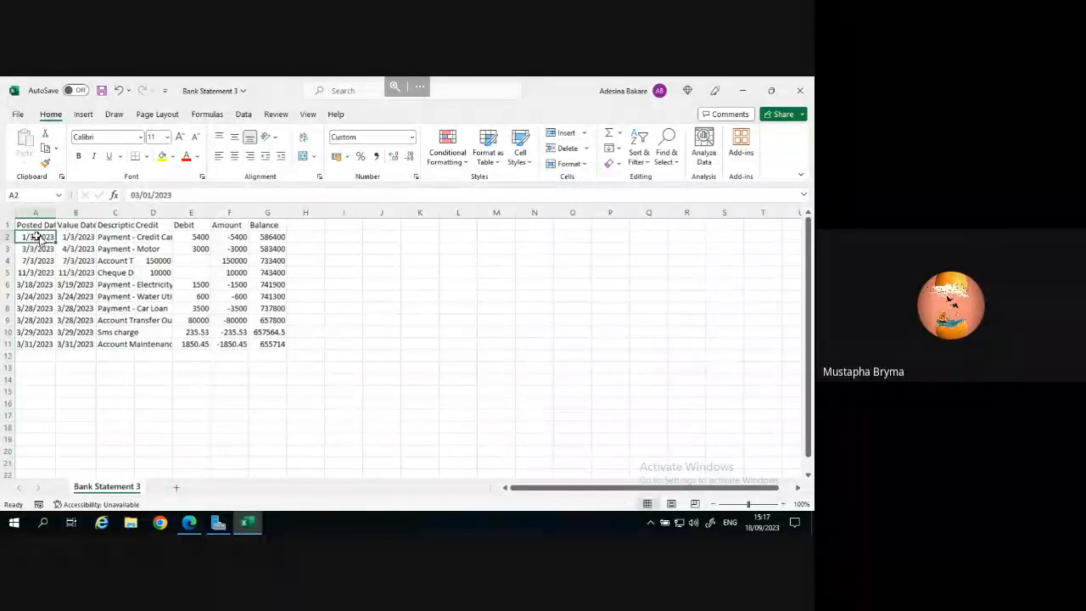
click(82, 238)
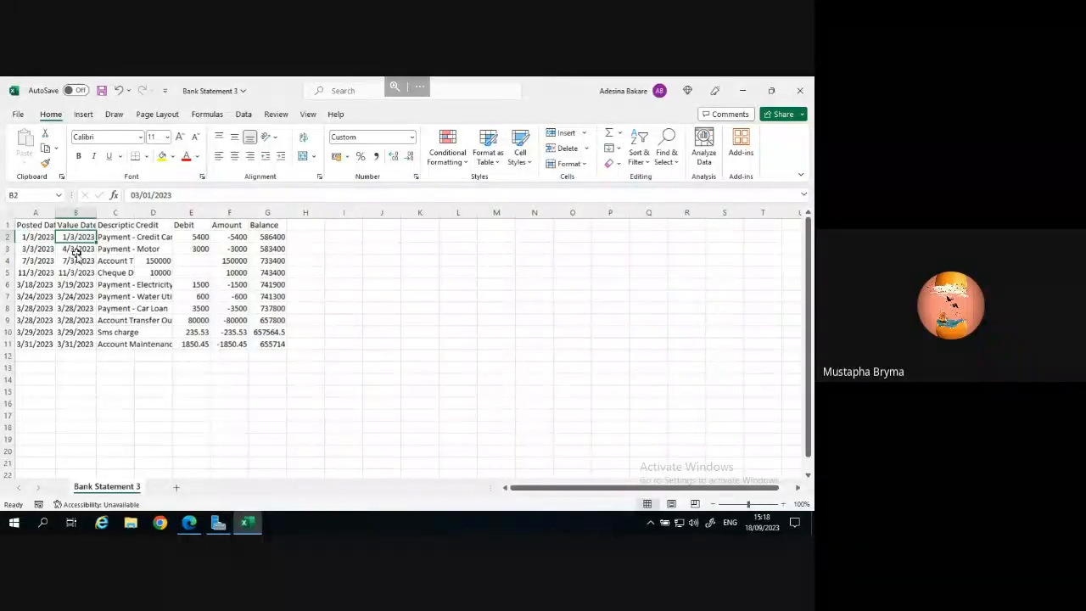
click(75, 252)
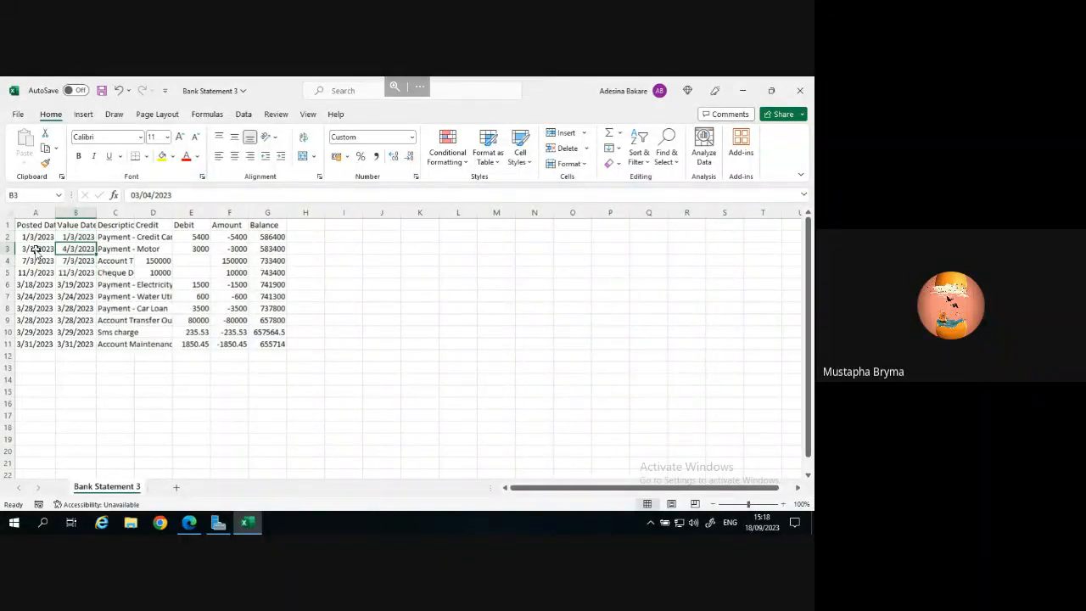
click(35, 249)
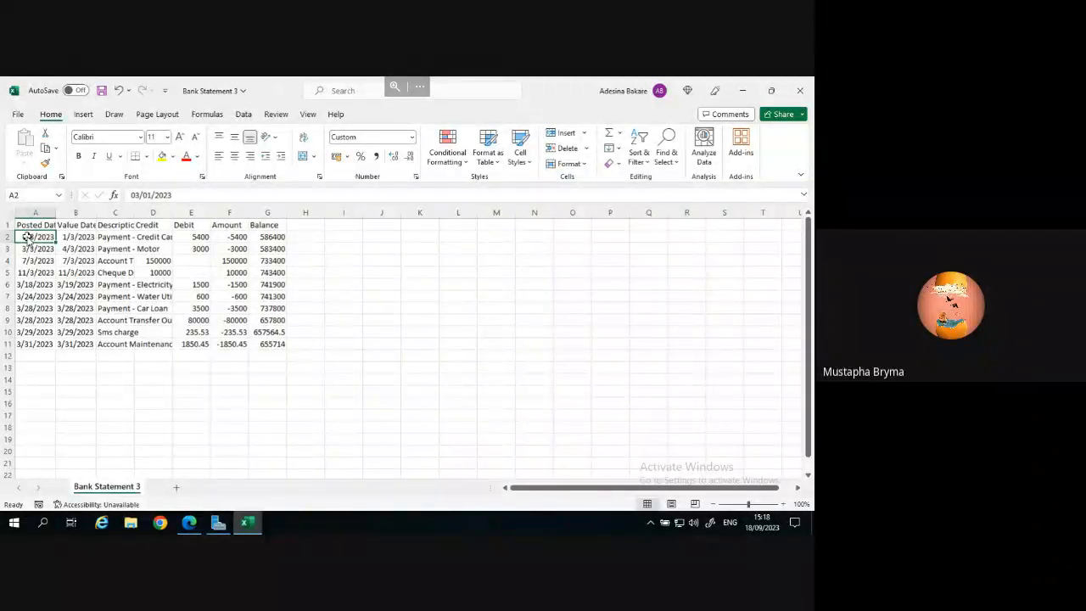
click(21, 248)
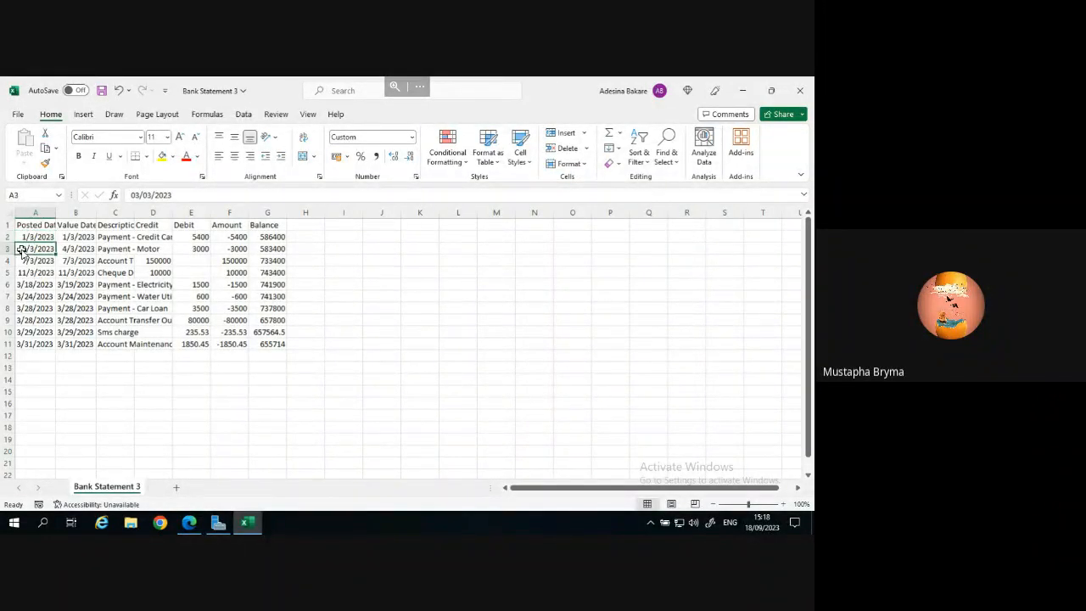
Check the Posted Date values in rows 4 and 5 and reapply the custom format M/d/yyyy to the Posted Date and Value Date columns.
click(21, 262)
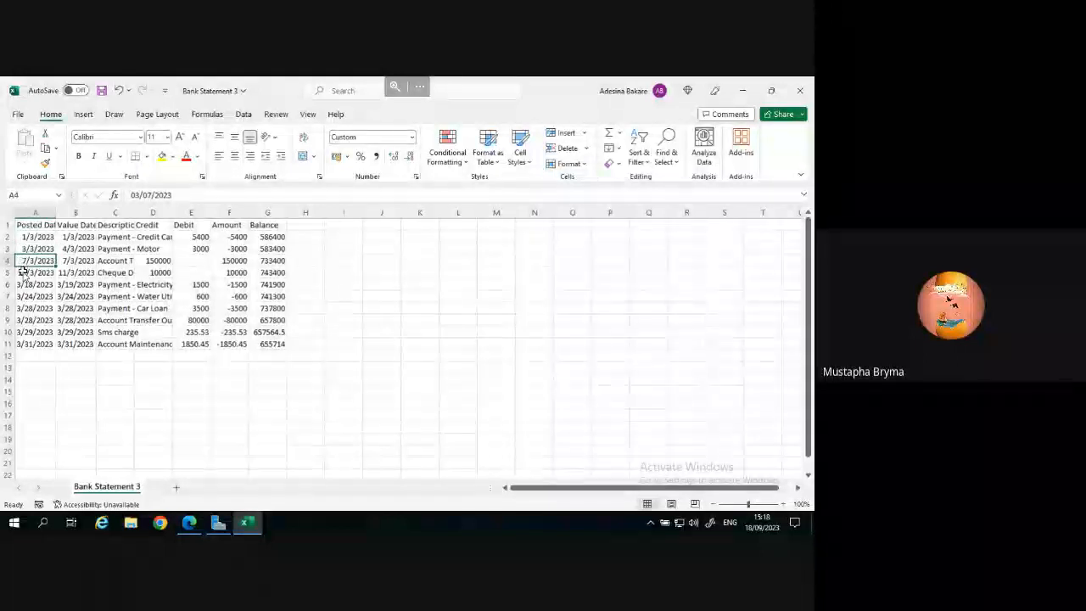
click(21, 272)
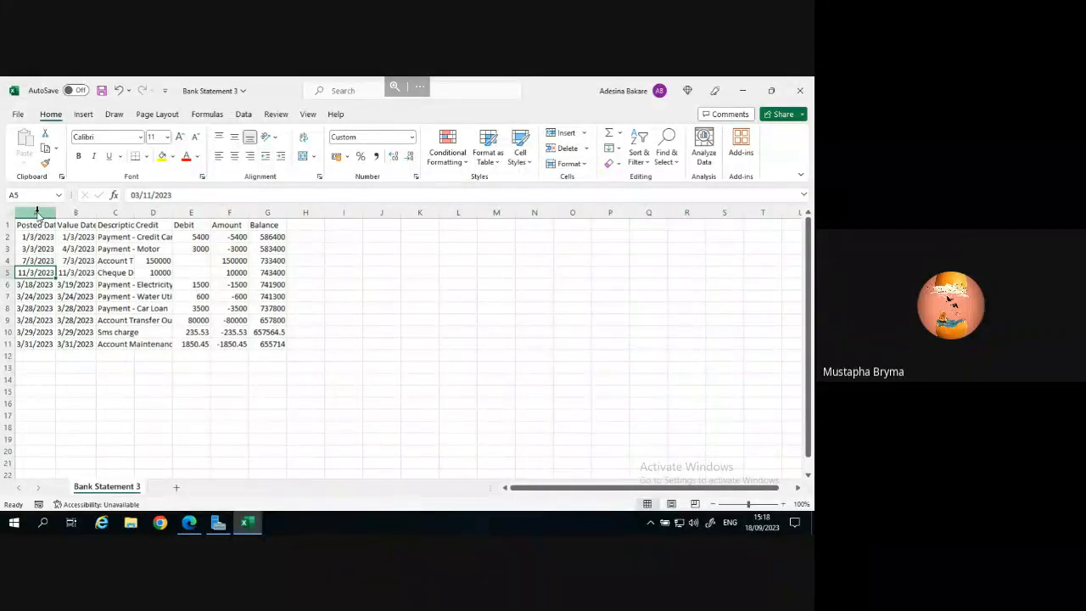
drag(35, 214, 65, 233)
right_click(49, 270)
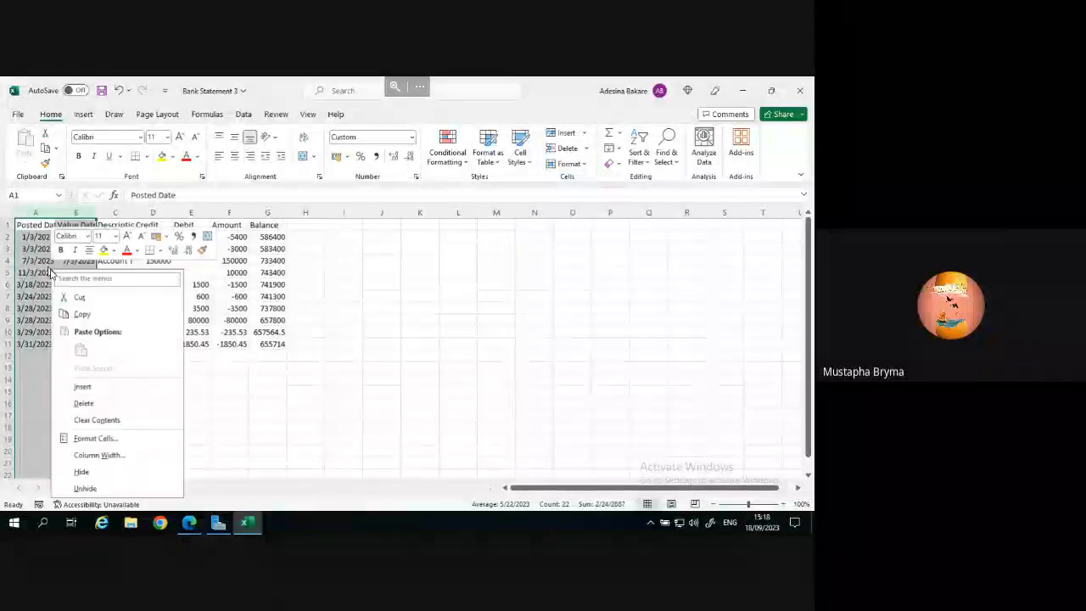
click(96, 439)
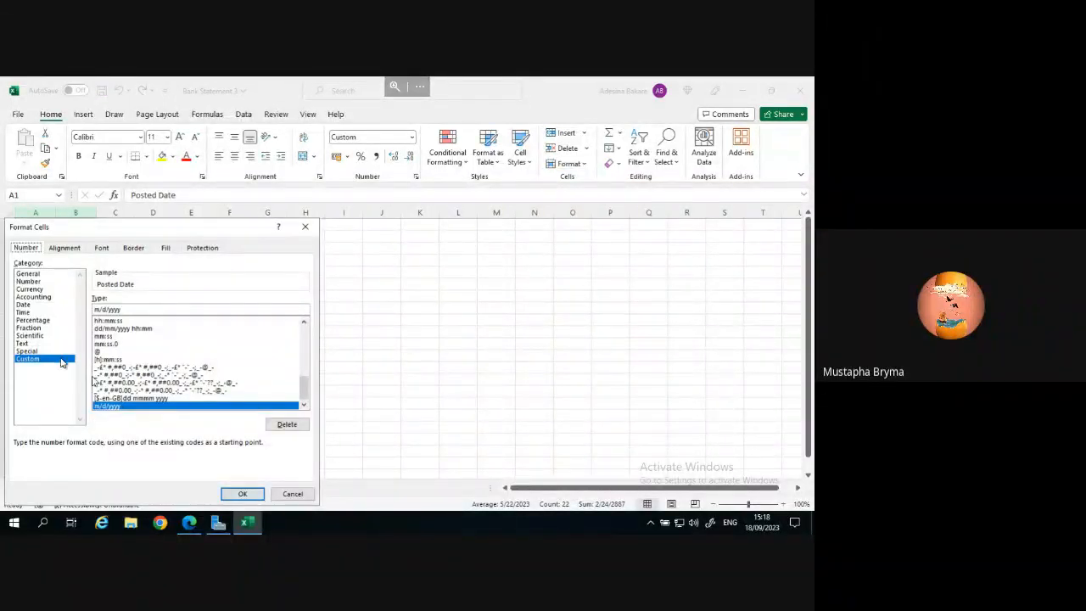
click(123, 311)
key(BackSpace)
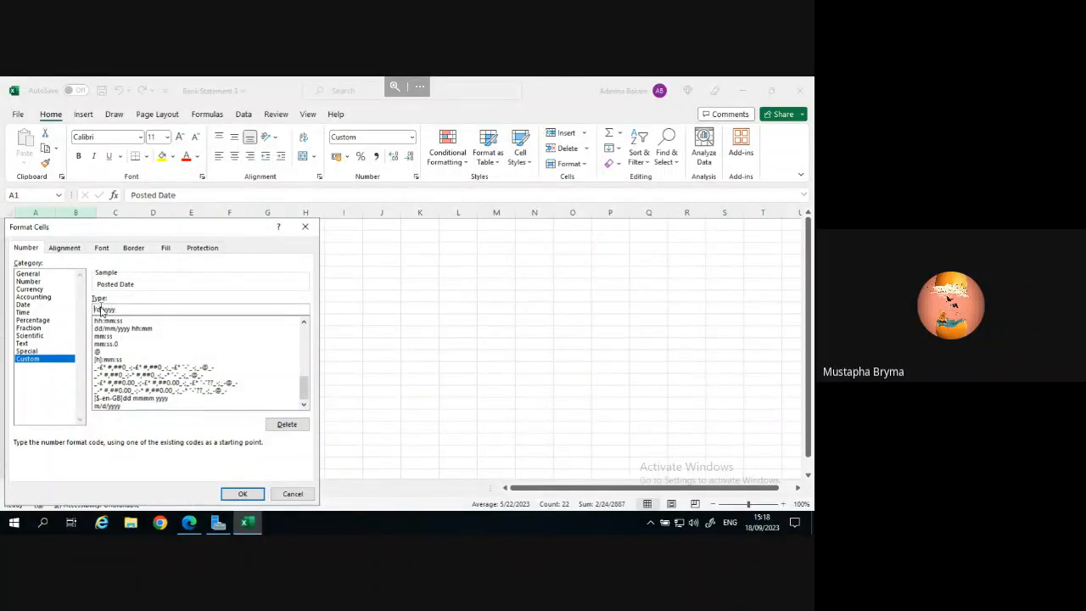
text(m)
text(M)
drag(125, 310, 94, 311)
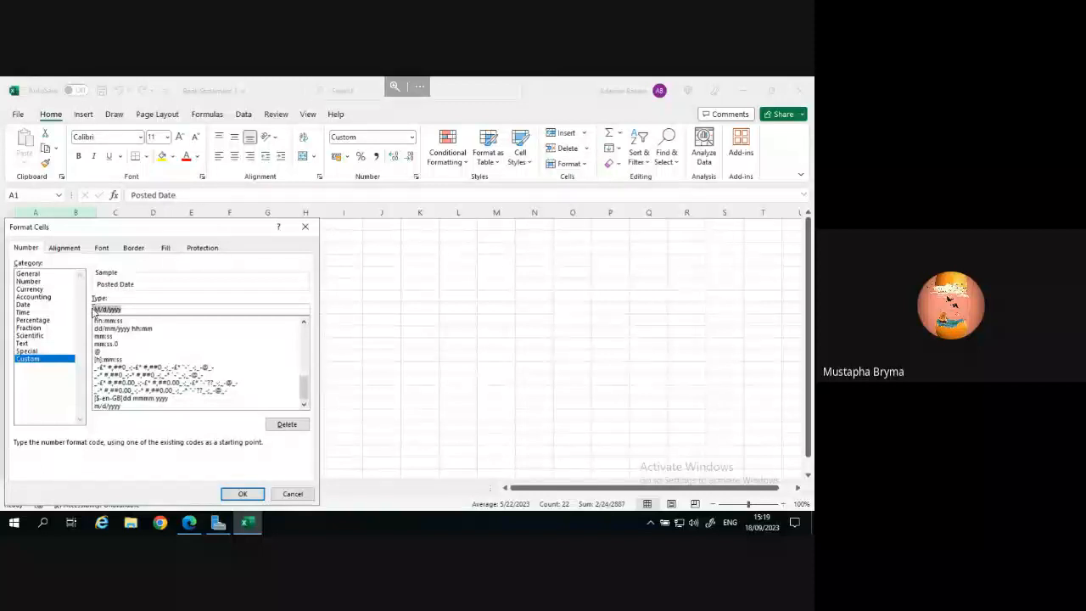
click(243, 495)
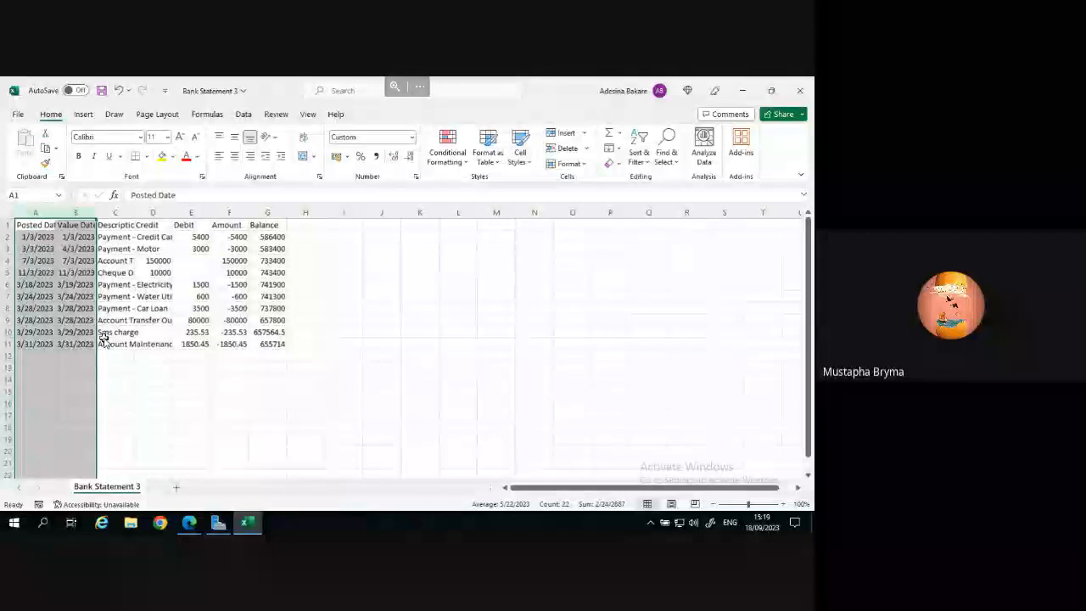
Check the underlying values of the Posted Date and Value Date cells against their displayed dates.
drag(72, 328, 78, 322)
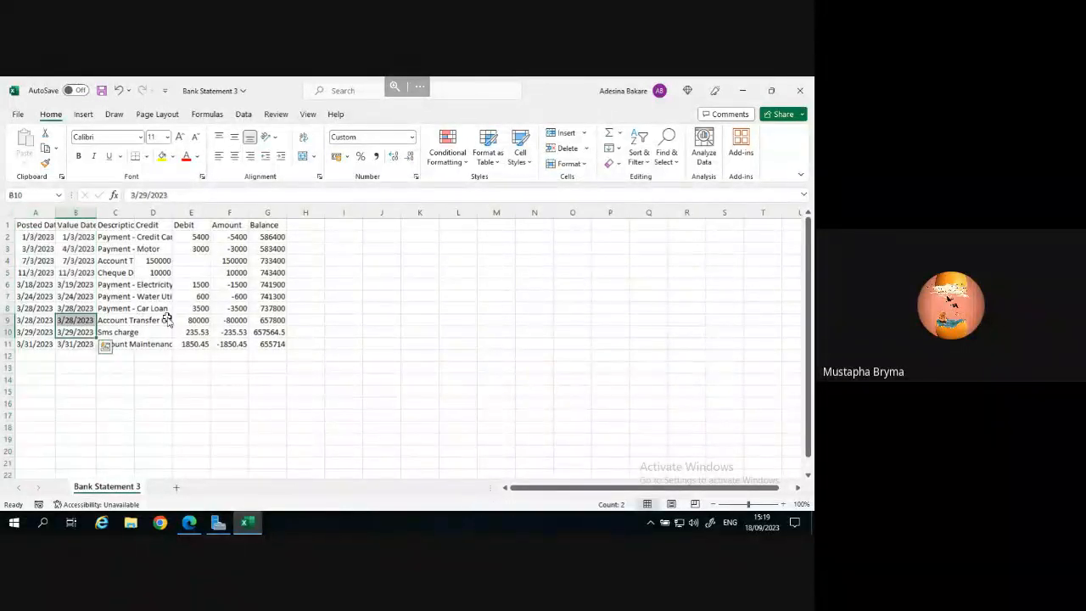
click(182, 311)
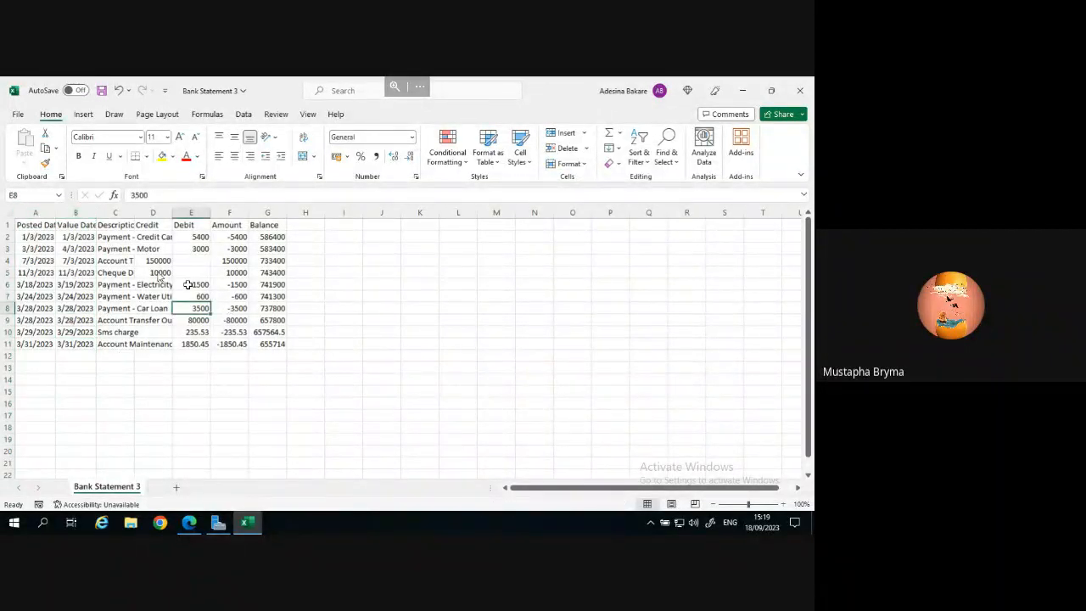
click(85, 238)
click(41, 238)
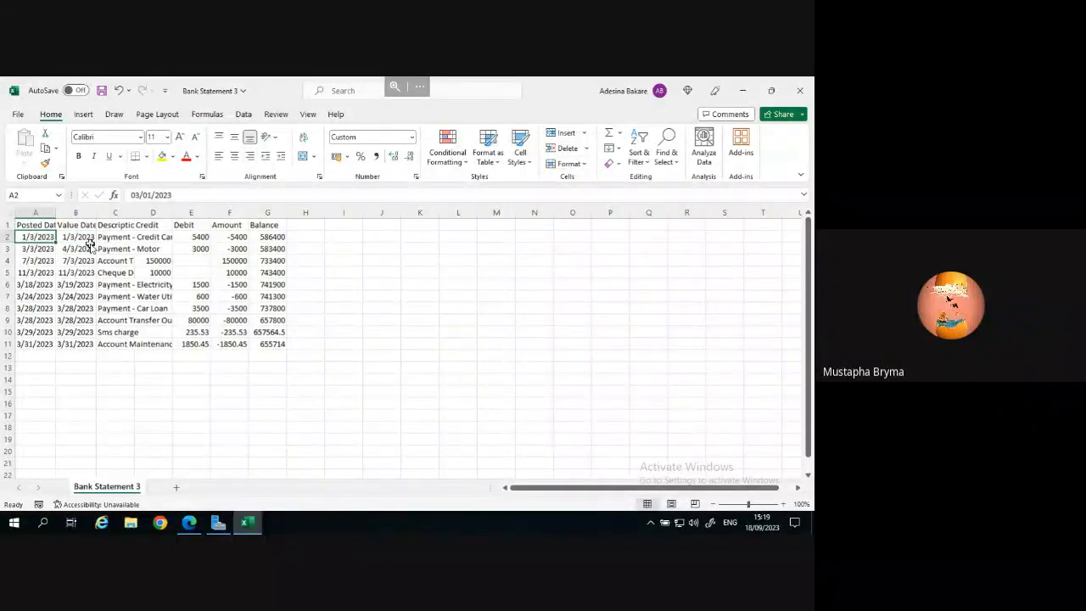
click(34, 253)
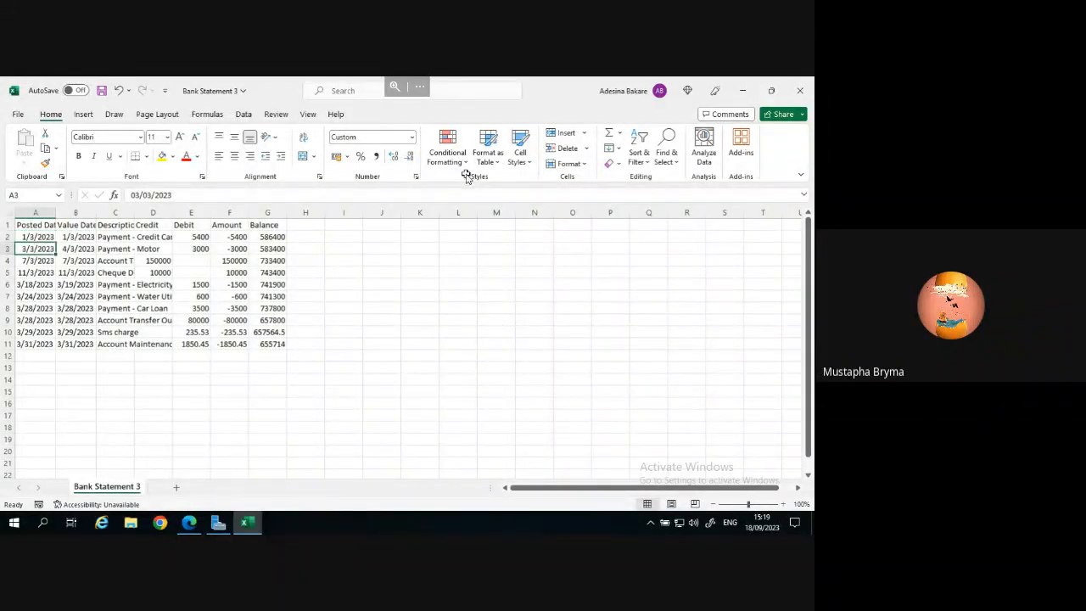
Save the Bank Statement 3 CSV file under its existing name, then close and reopen it.
click(801, 95)
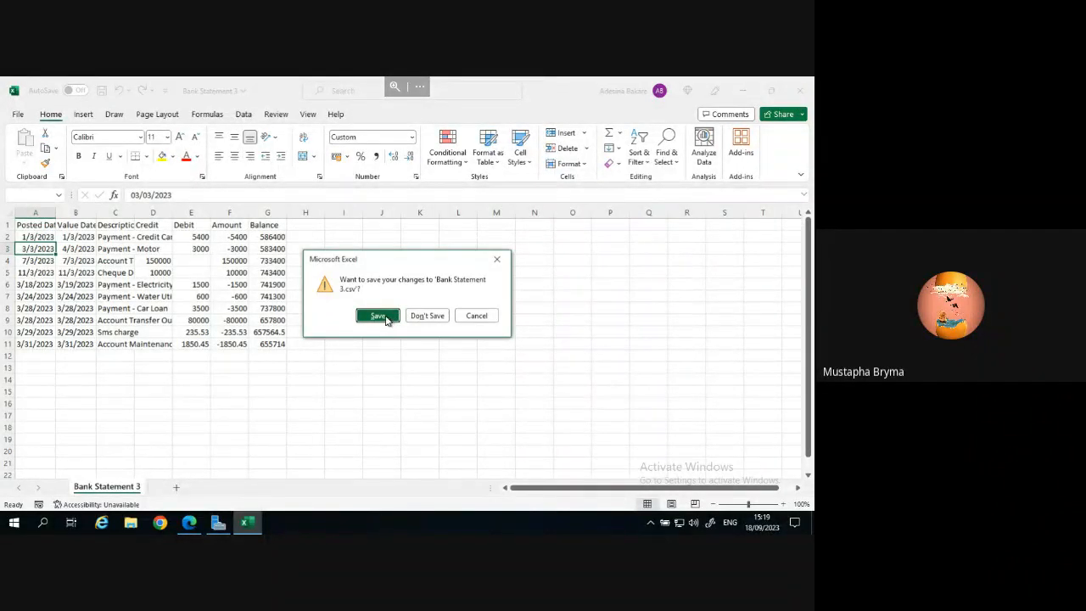
click(378, 315)
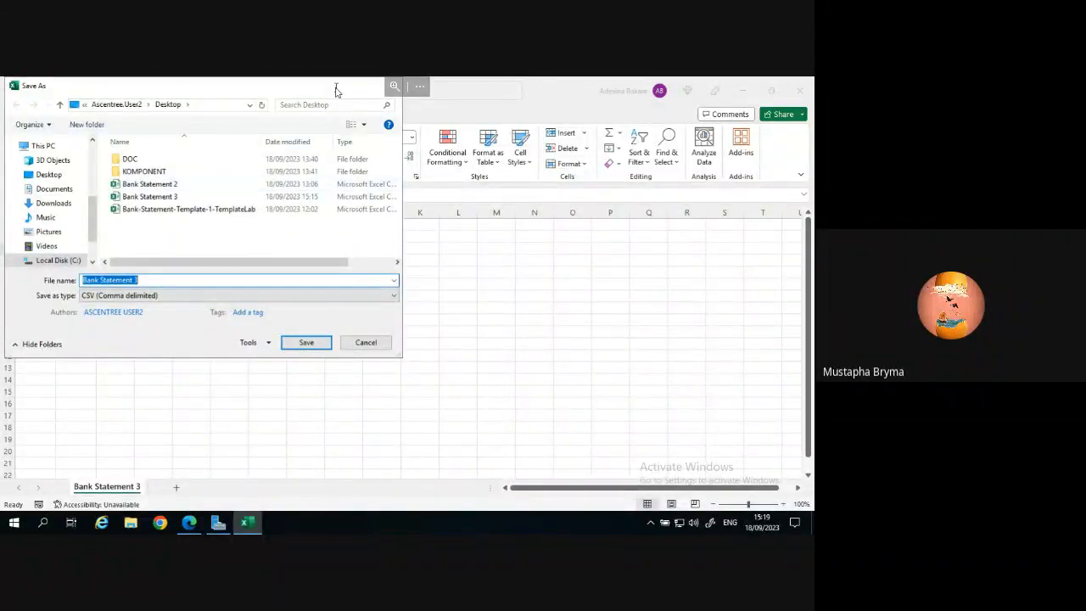
click(368, 341)
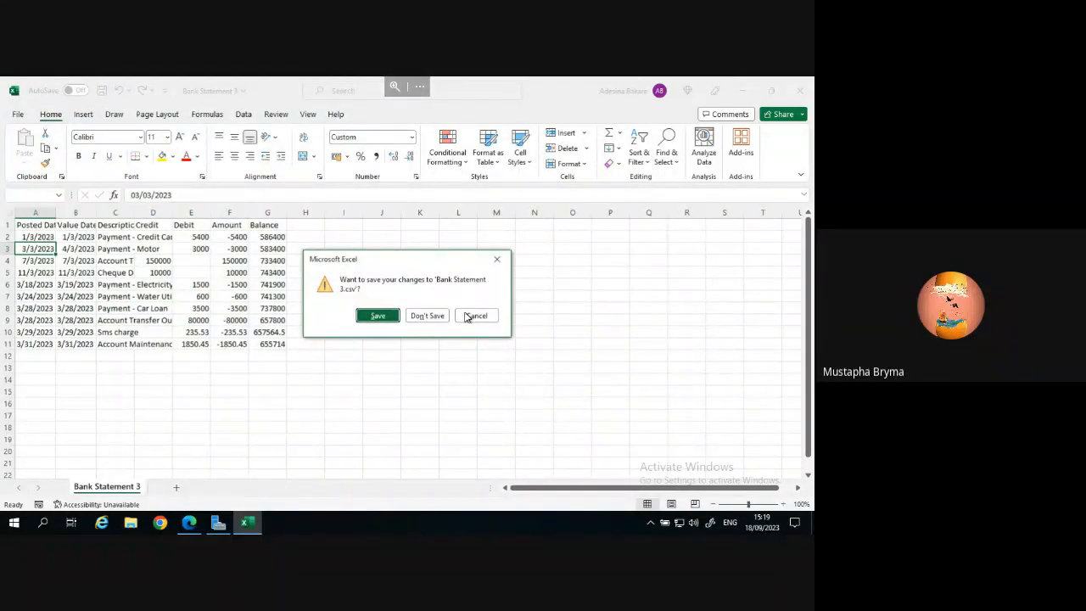
click(468, 316)
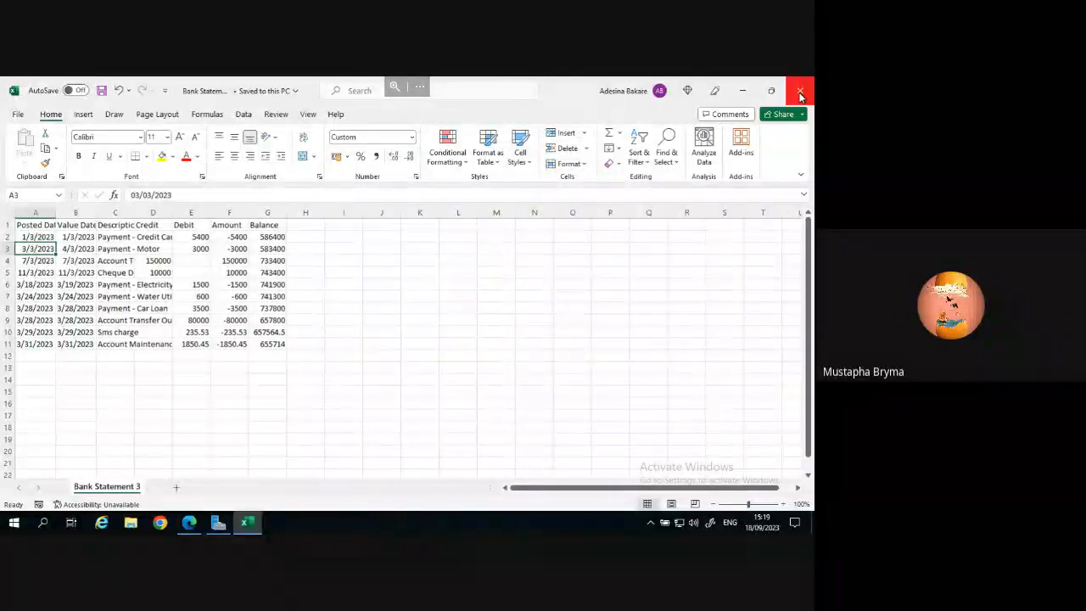
click(800, 92)
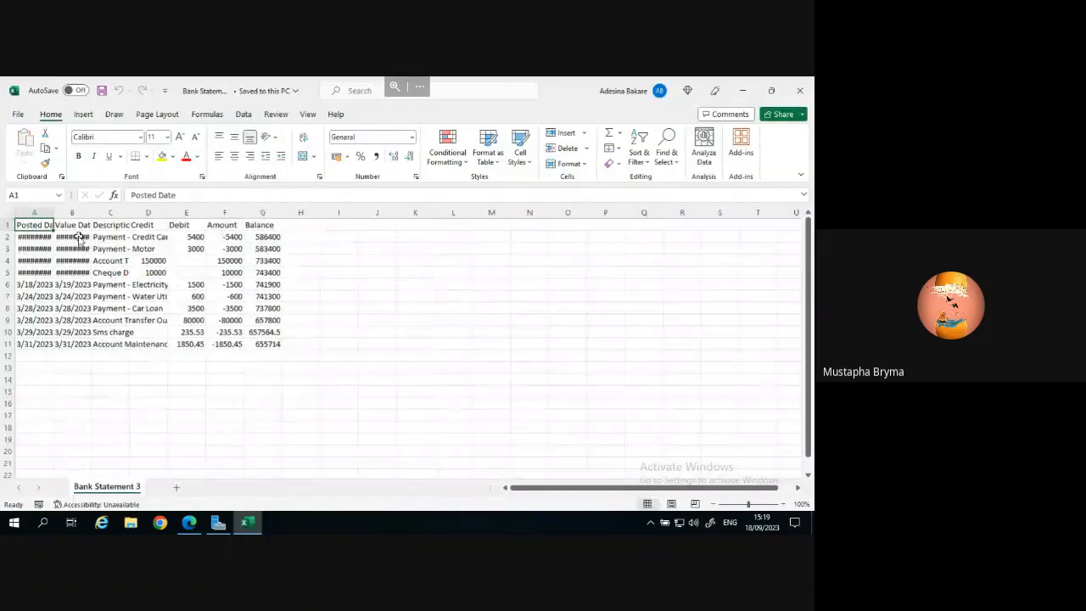
Widen the Posted Date and Value Date columns and apply the custom number format M/d/yyyy to both.
drag(53, 212, 123, 259)
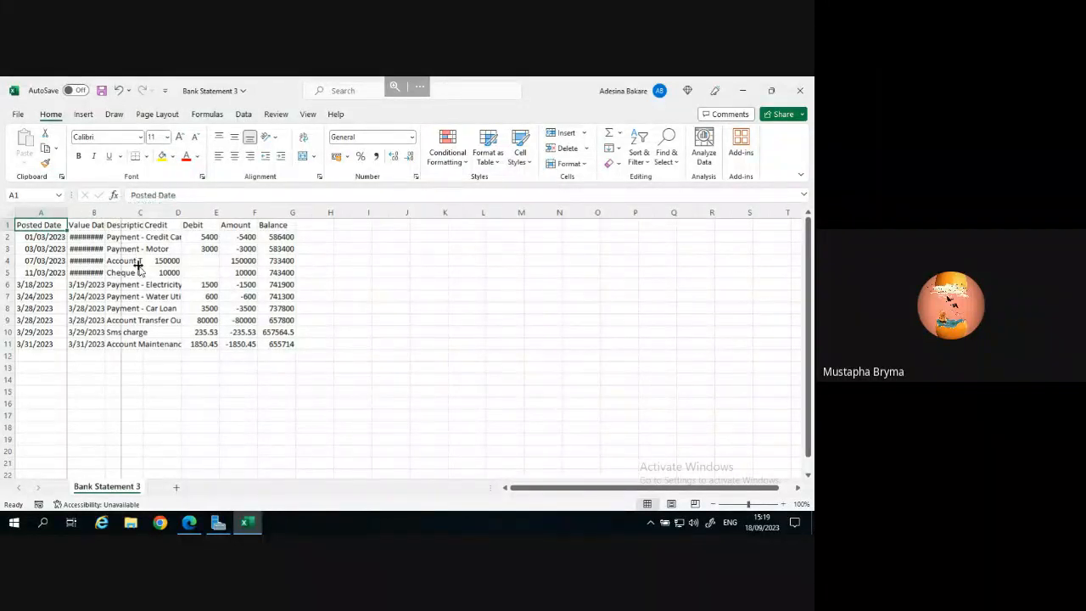
click(47, 213)
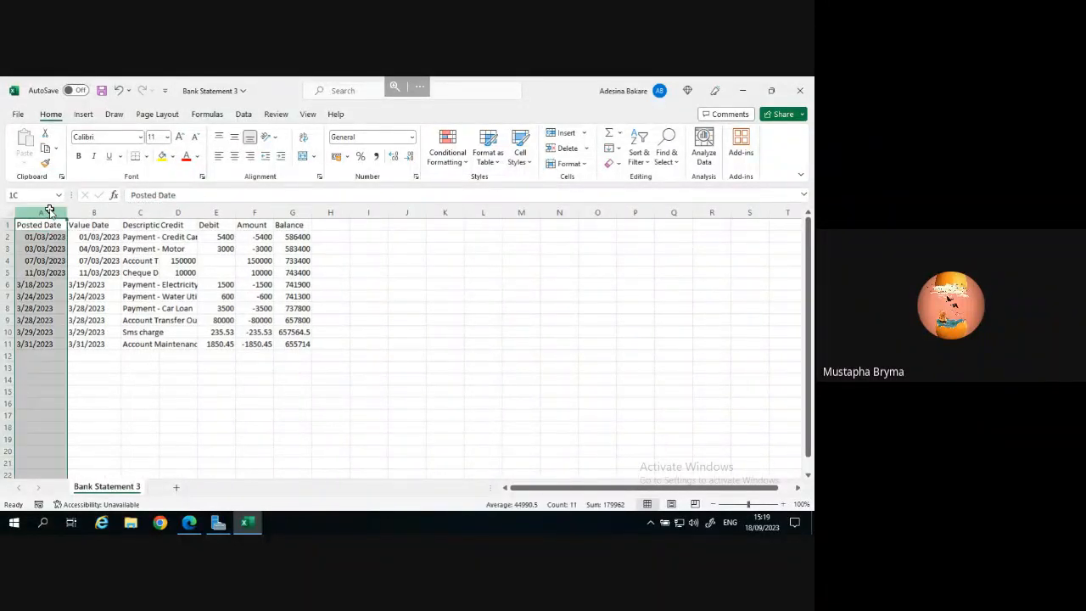
shift+click(108, 213)
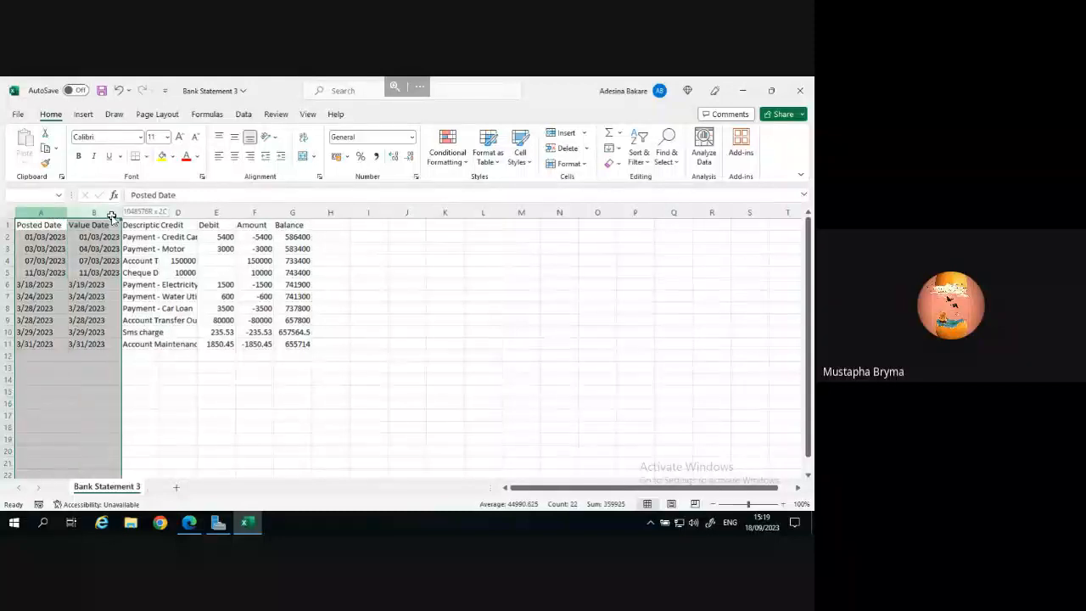
right_click(83, 249)
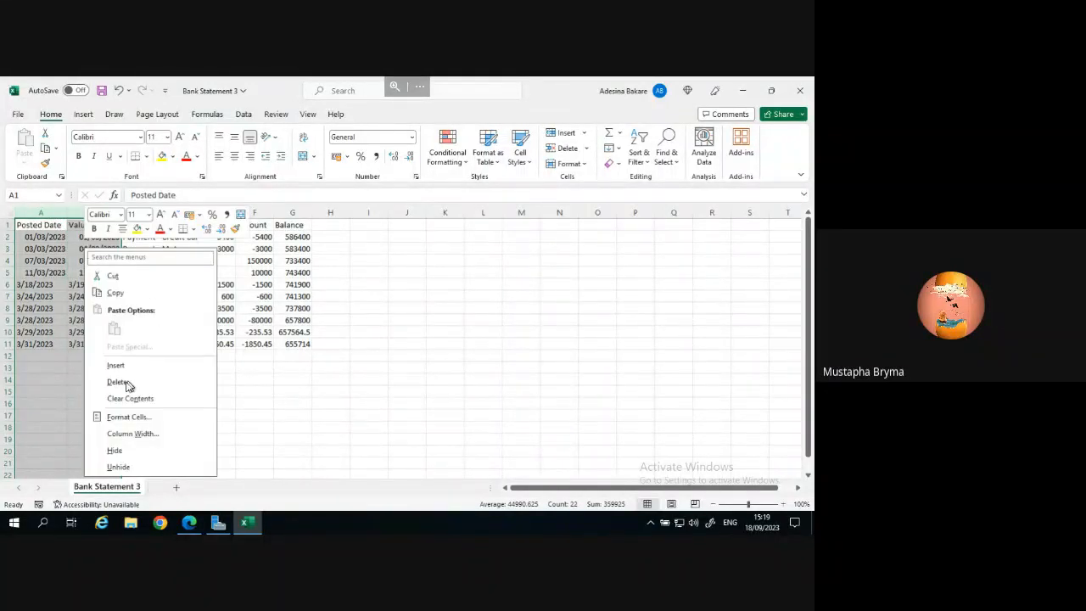
click(119, 416)
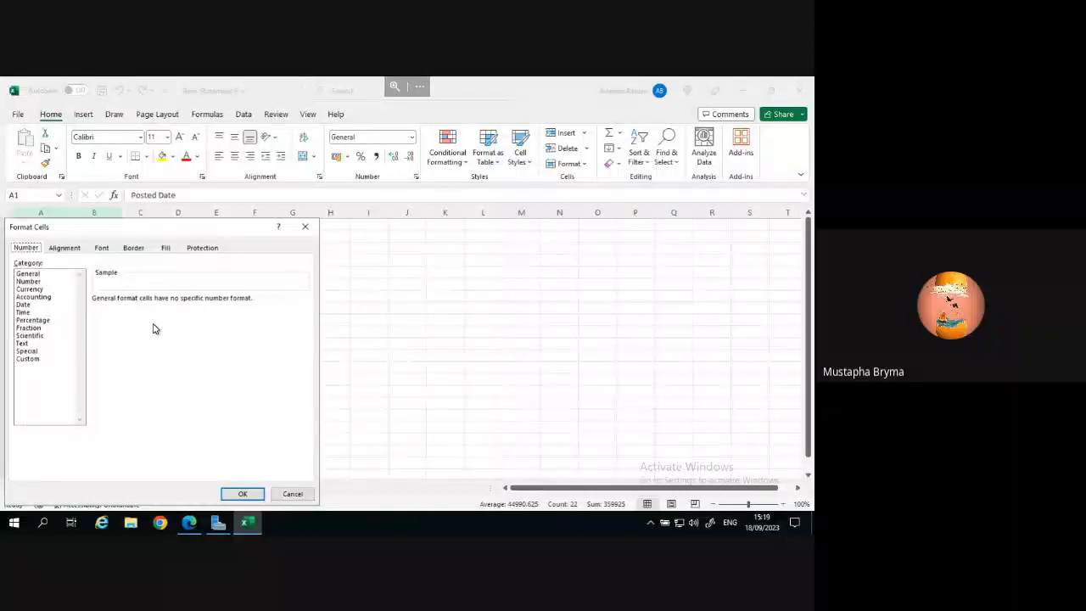
click(28, 359)
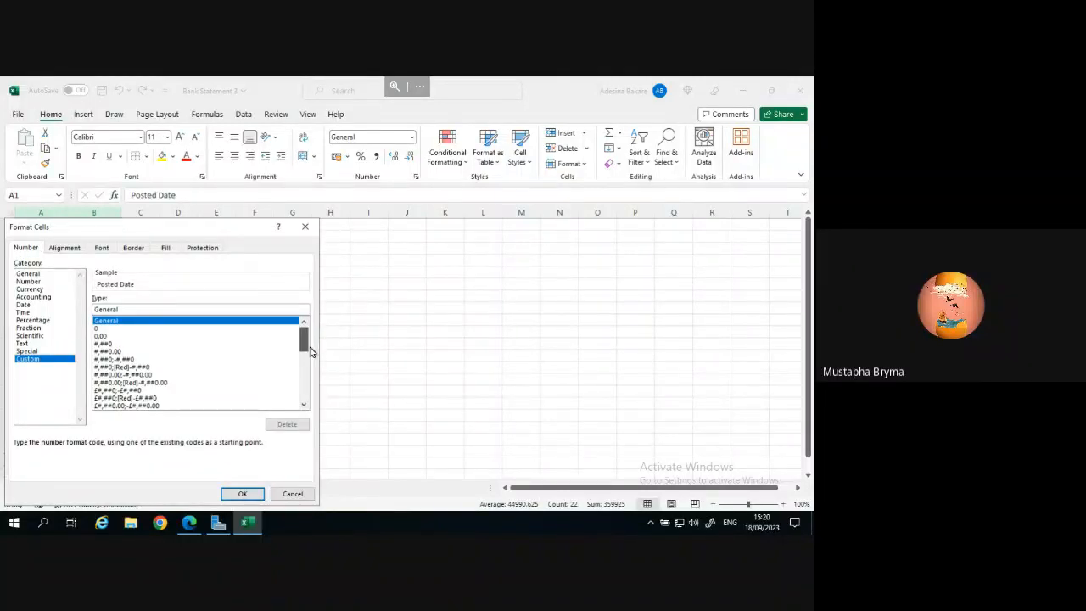
drag(311, 349, 311, 363)
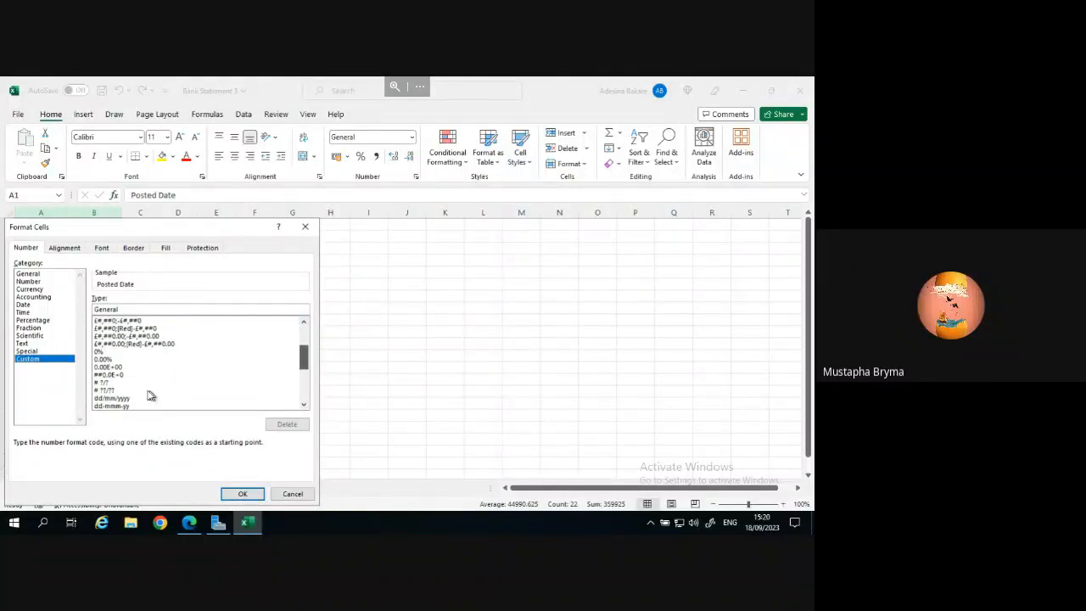
click(118, 398)
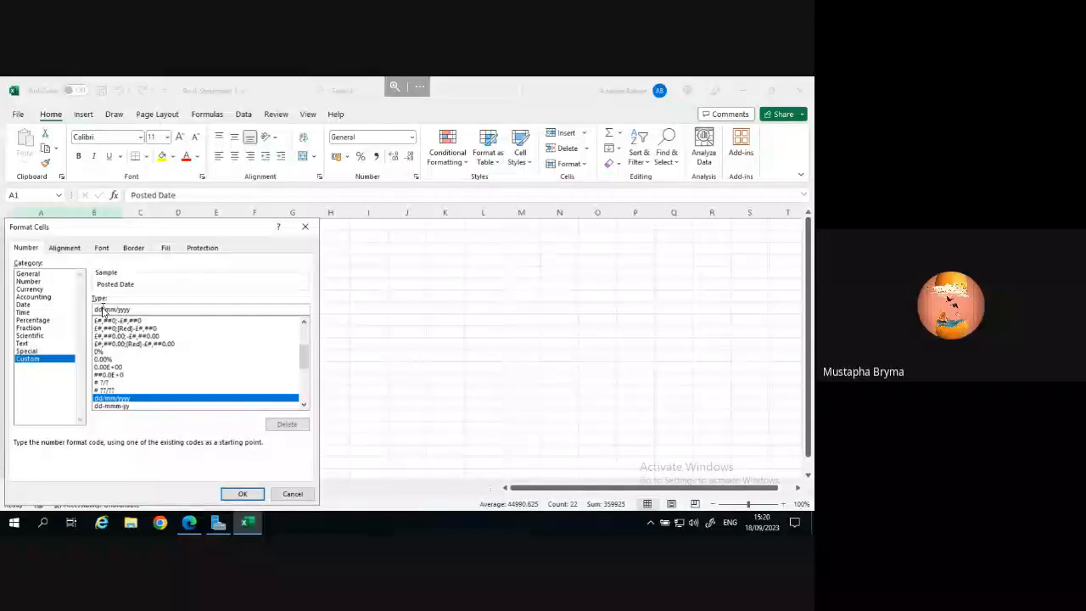
key(BackSpace)
key(BackSpace)
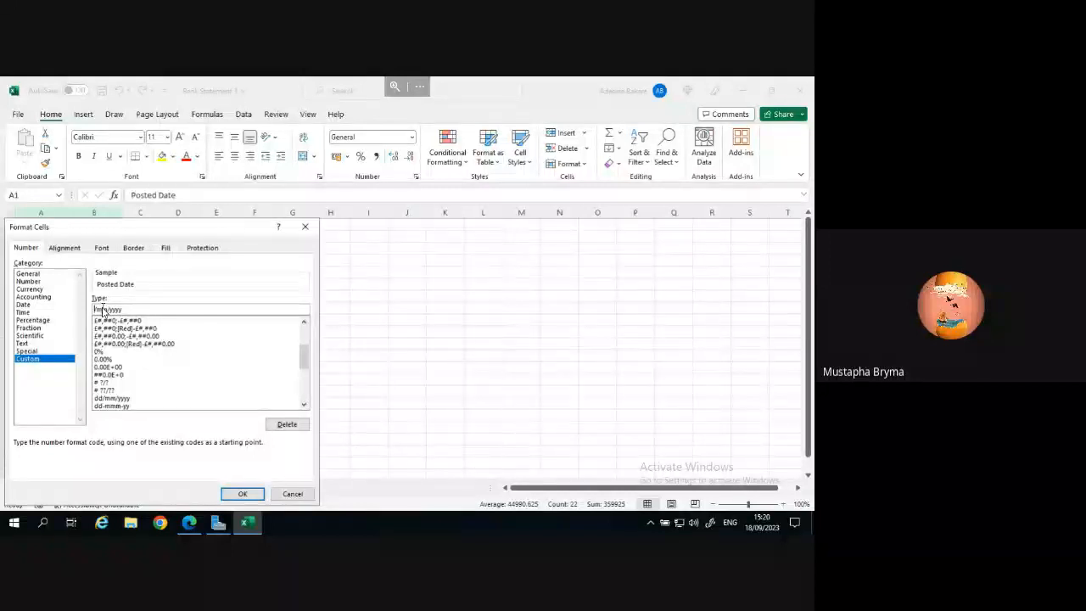
text(M/)
text(d/)
drag(136, 311, 90, 311)
click(244, 493)
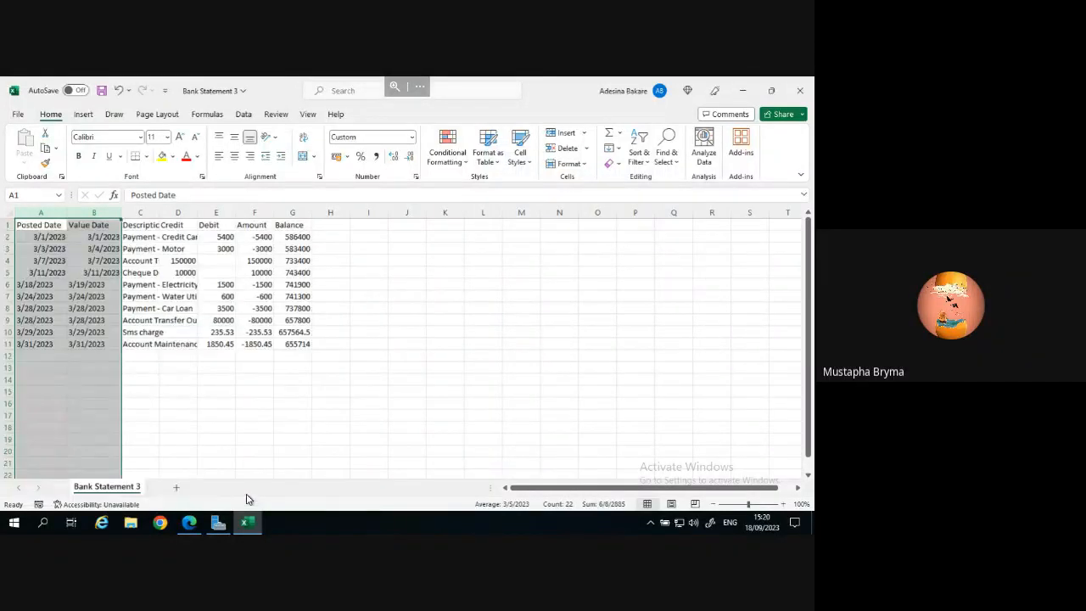
click(220, 443)
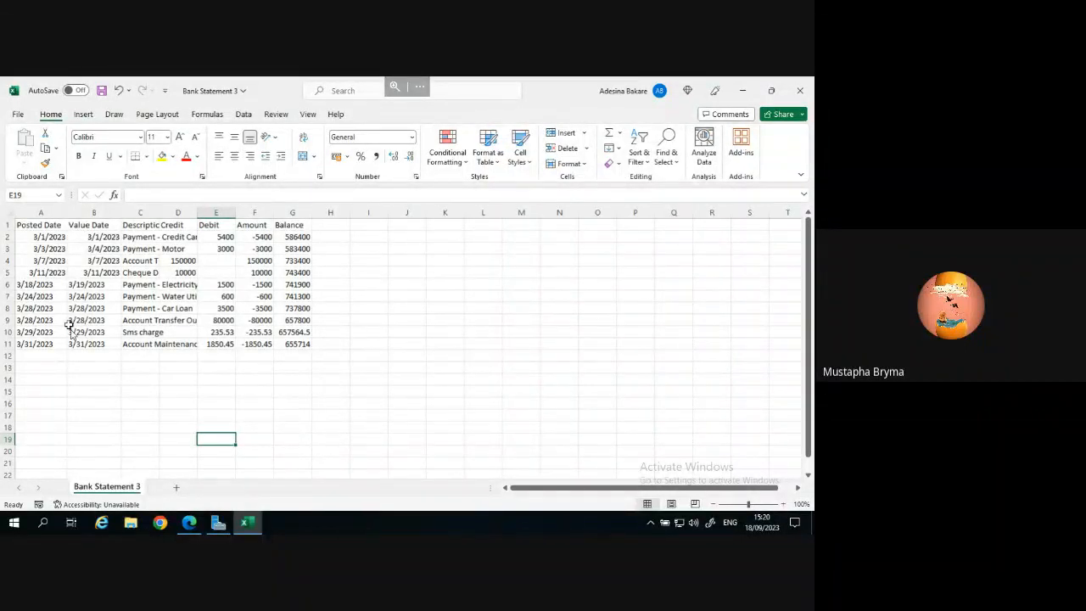
Save the reformatted Bank Statement 3 CSV file and close the workbook.
click(381, 331)
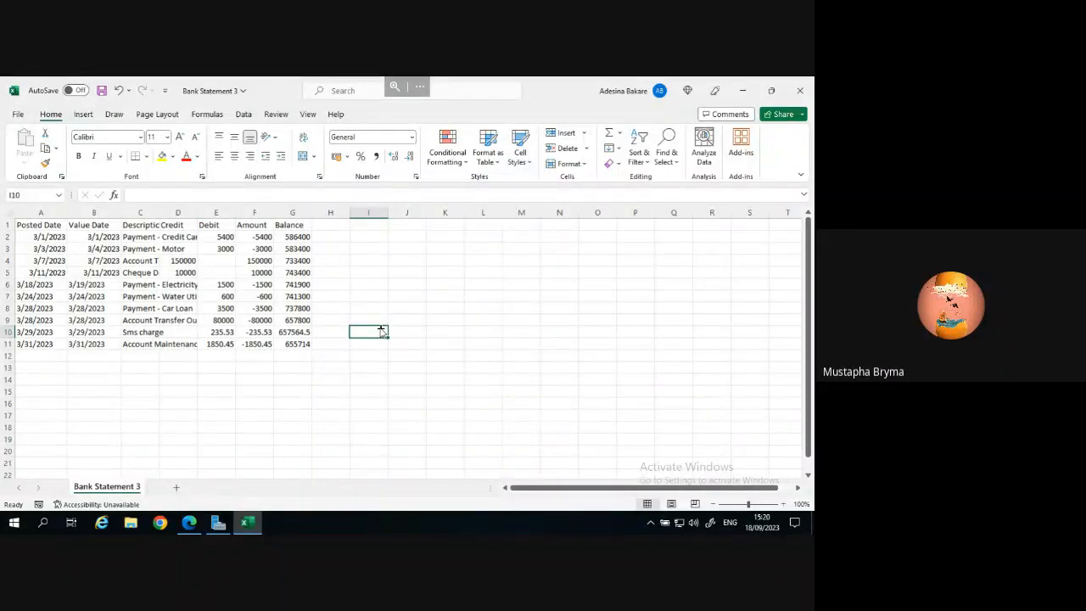
key(ctrl+s)
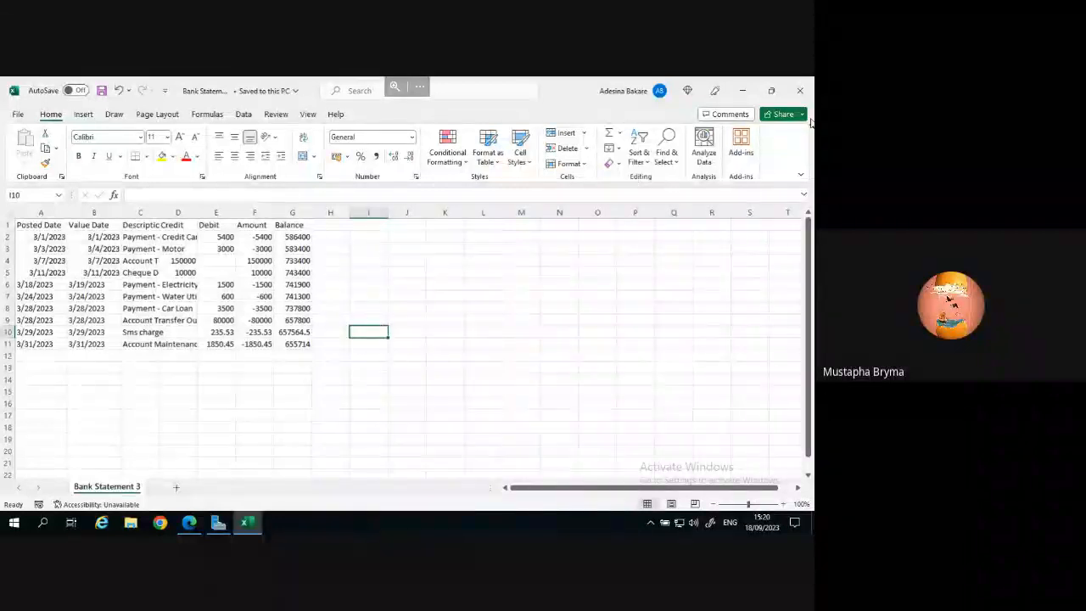
click(799, 90)
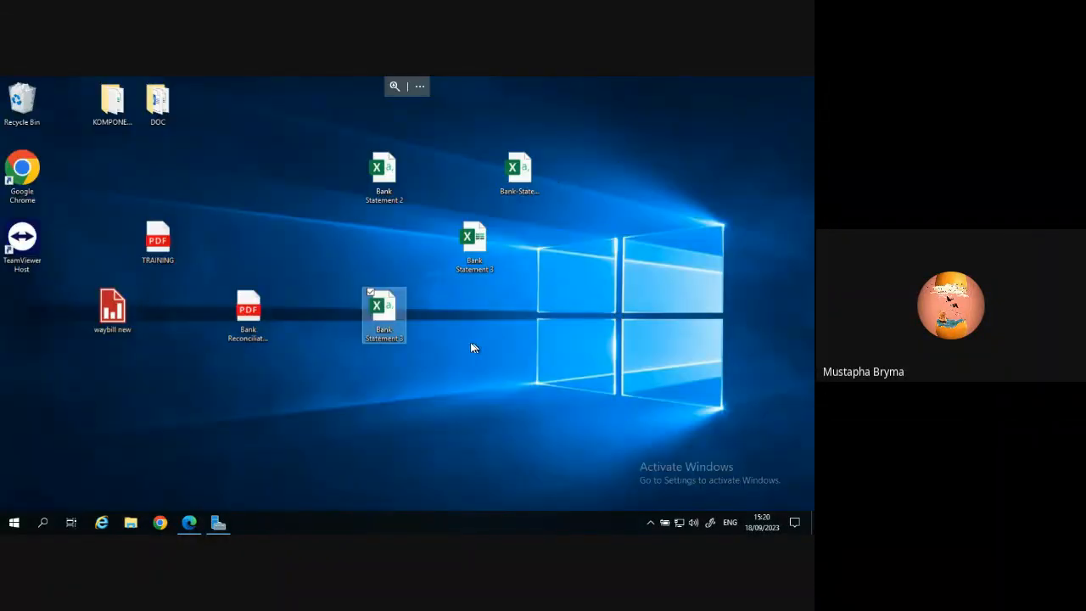
click(307, 416)
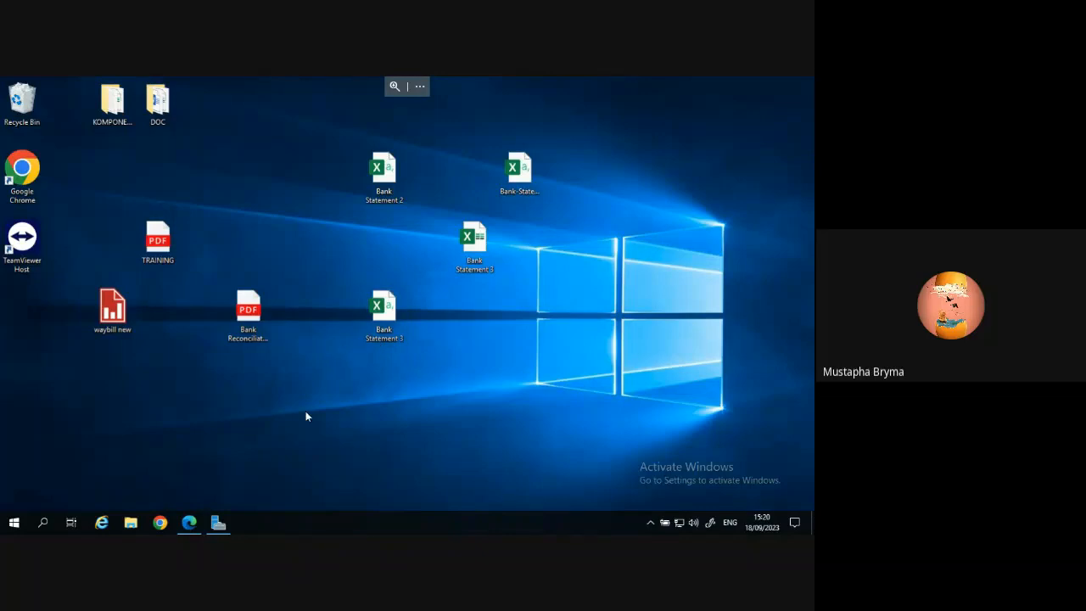
Switch to Business Central in the browser, reopen Assisted Setup from the home page and start the bank statement file import format setup.
click(190, 524)
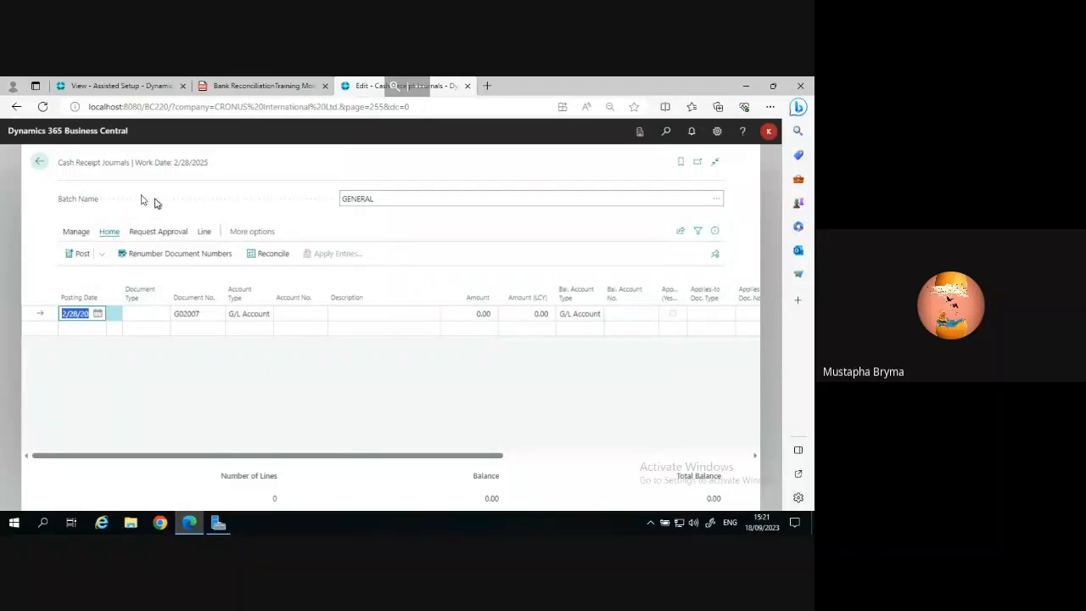
click(128, 85)
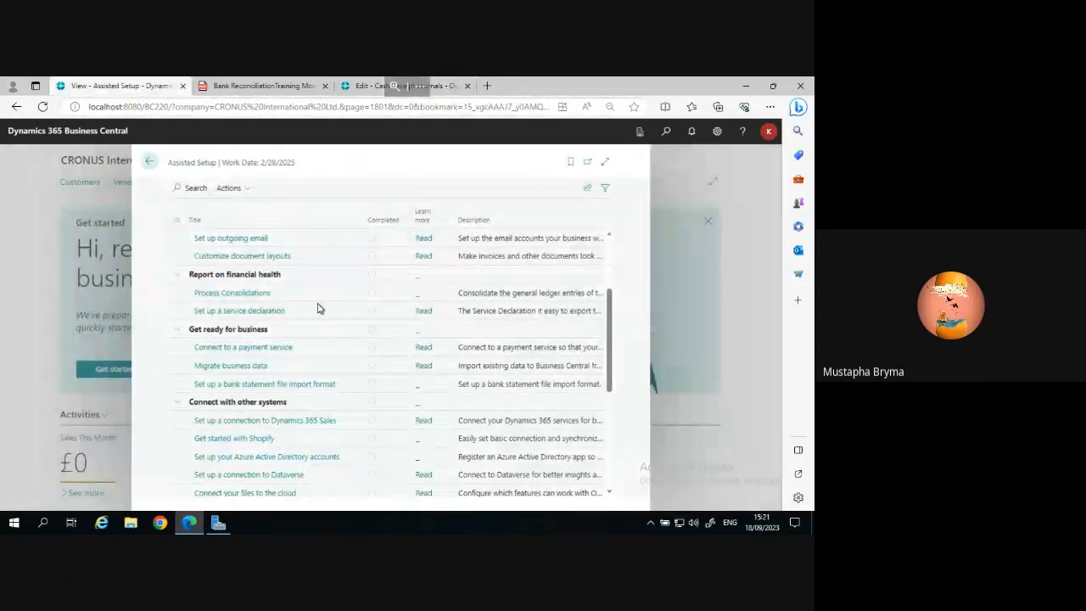
click(149, 163)
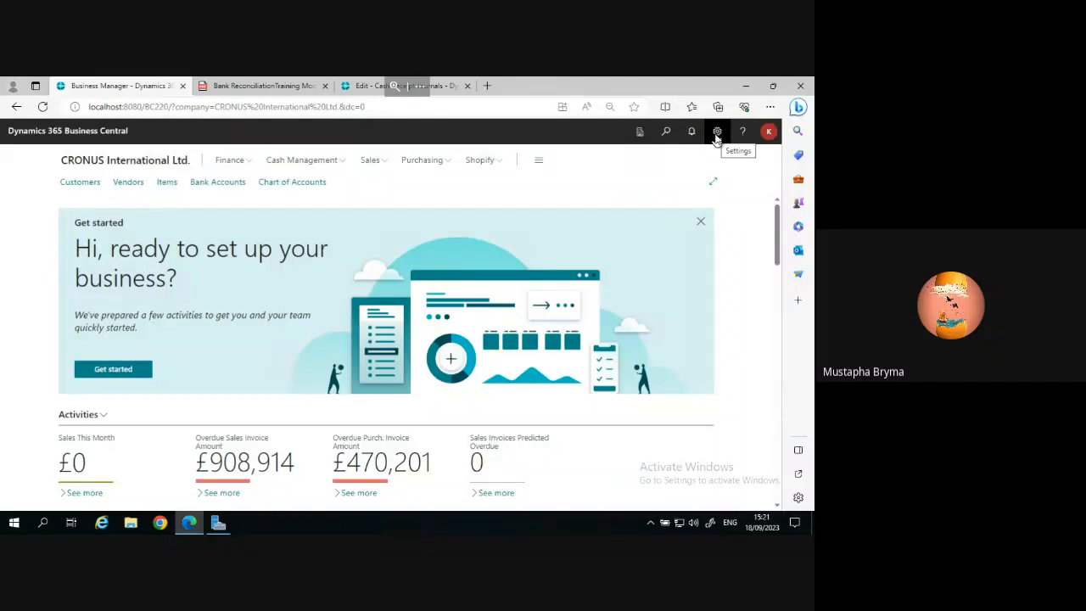
click(716, 136)
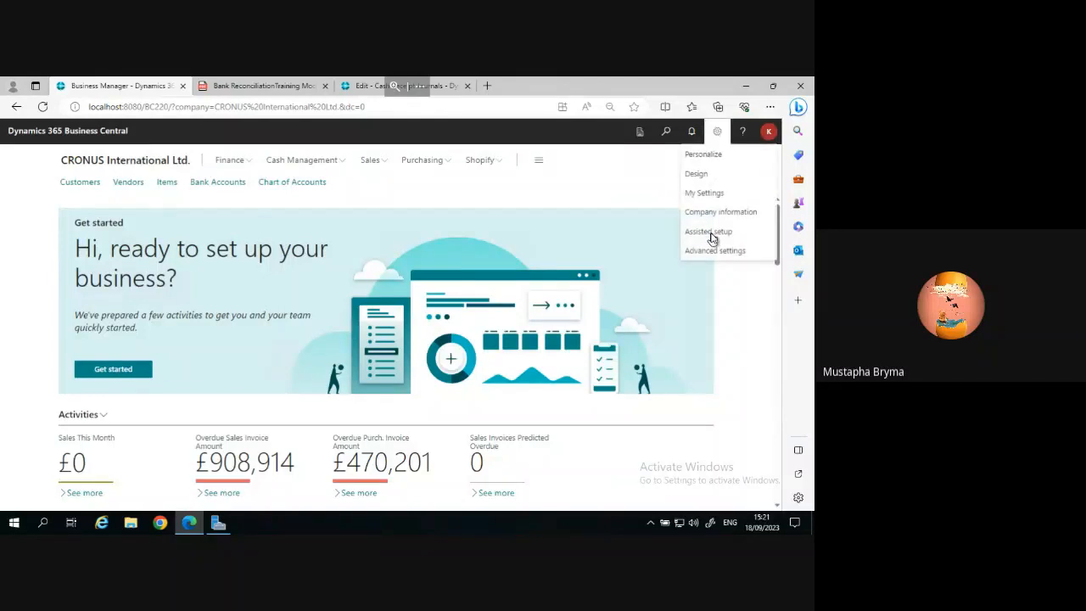
click(711, 236)
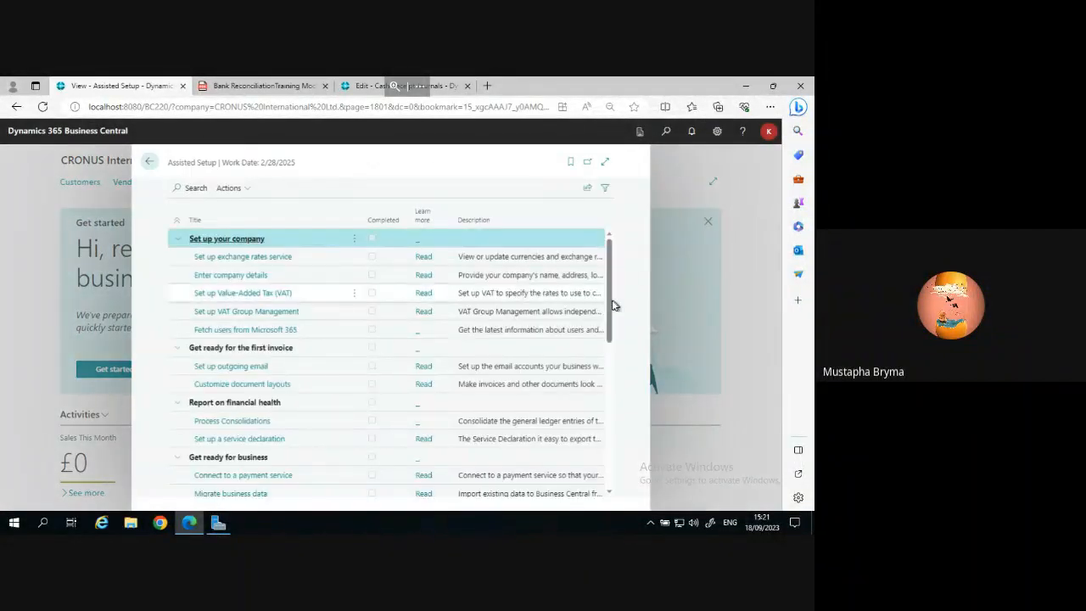
scroll(607, 330, down, 3)
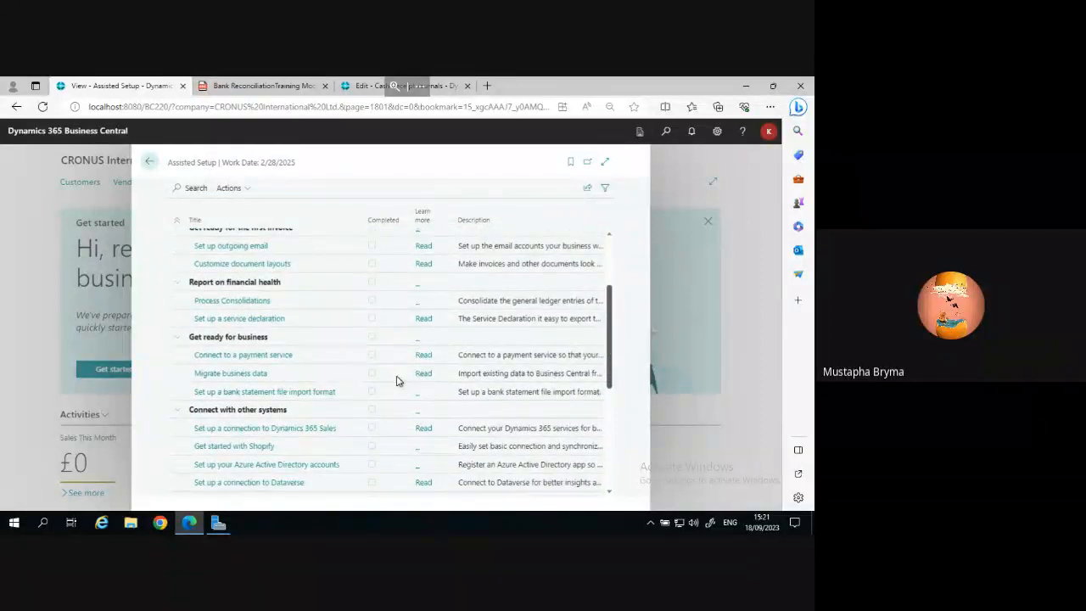
scroll(395, 382, down, 1)
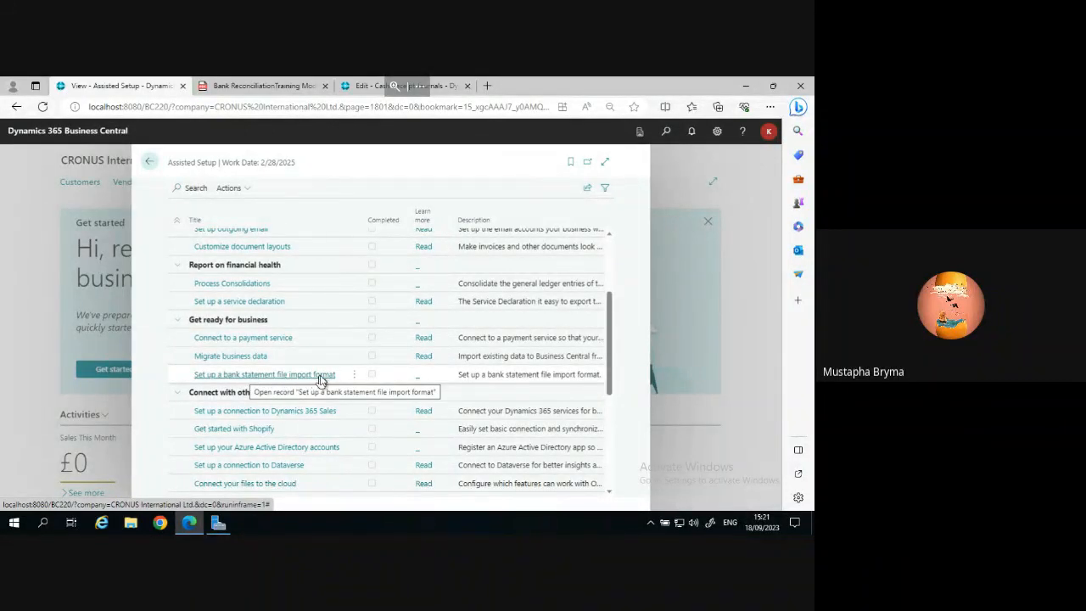
click(273, 379)
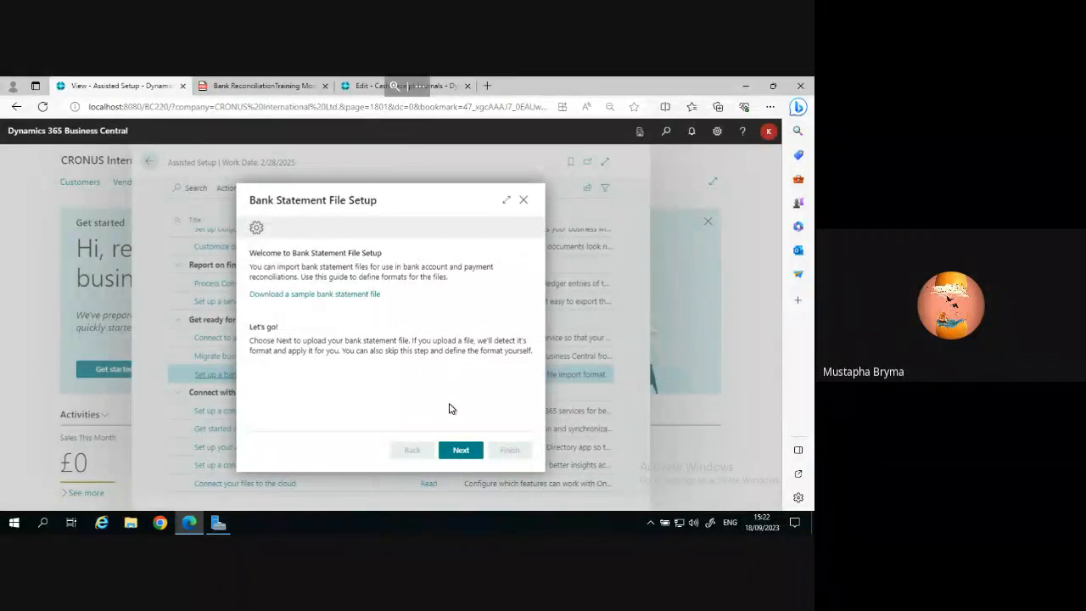
Upload the Bank Statement 3 CSV file from the Desktop to the Bank Statement File Setup guide.
click(461, 450)
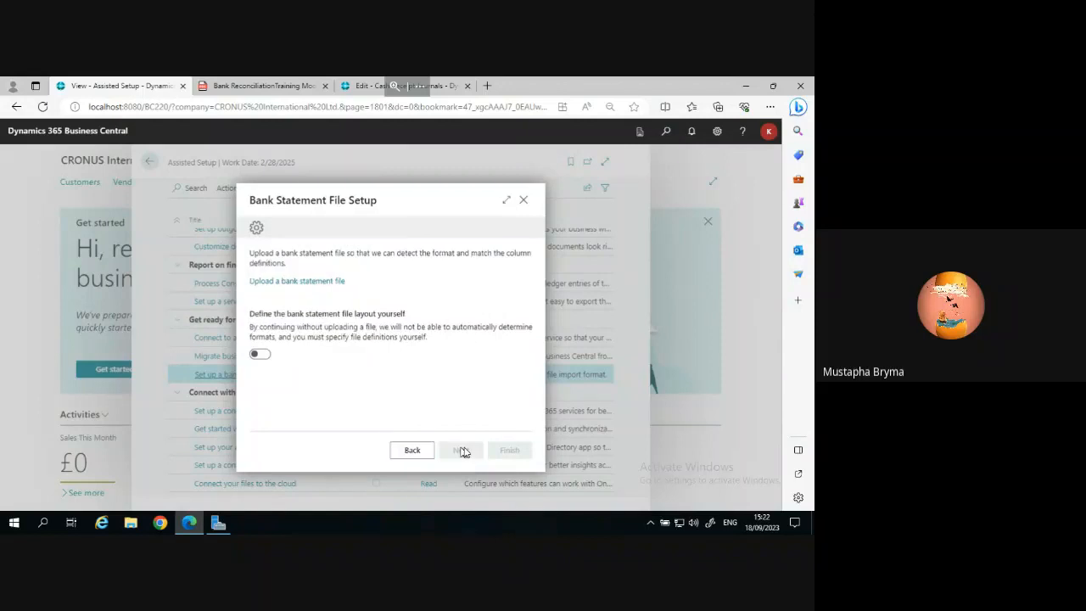
click(312, 282)
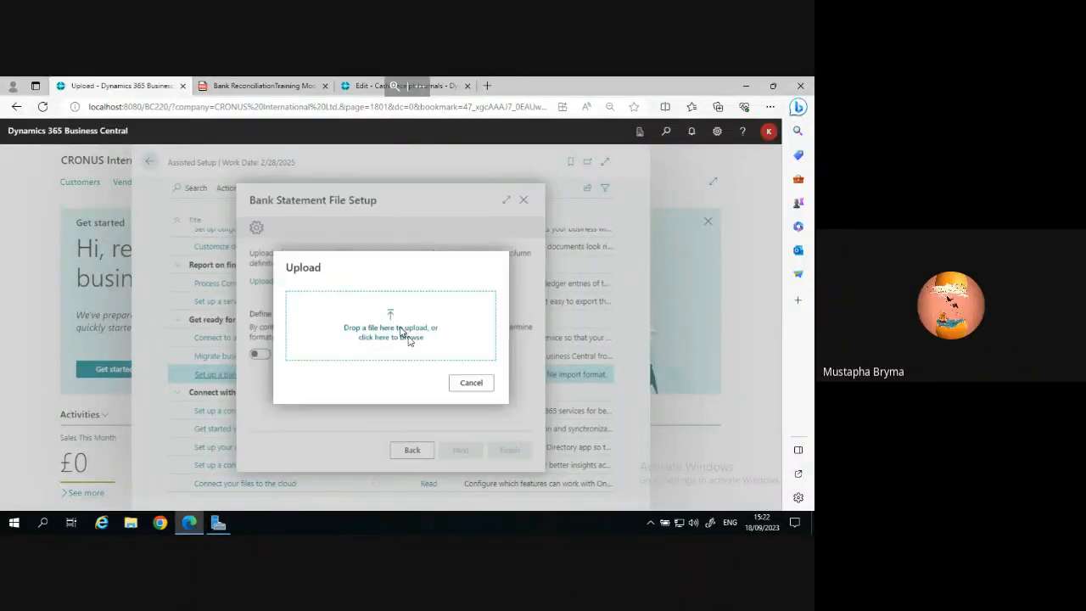
click(387, 337)
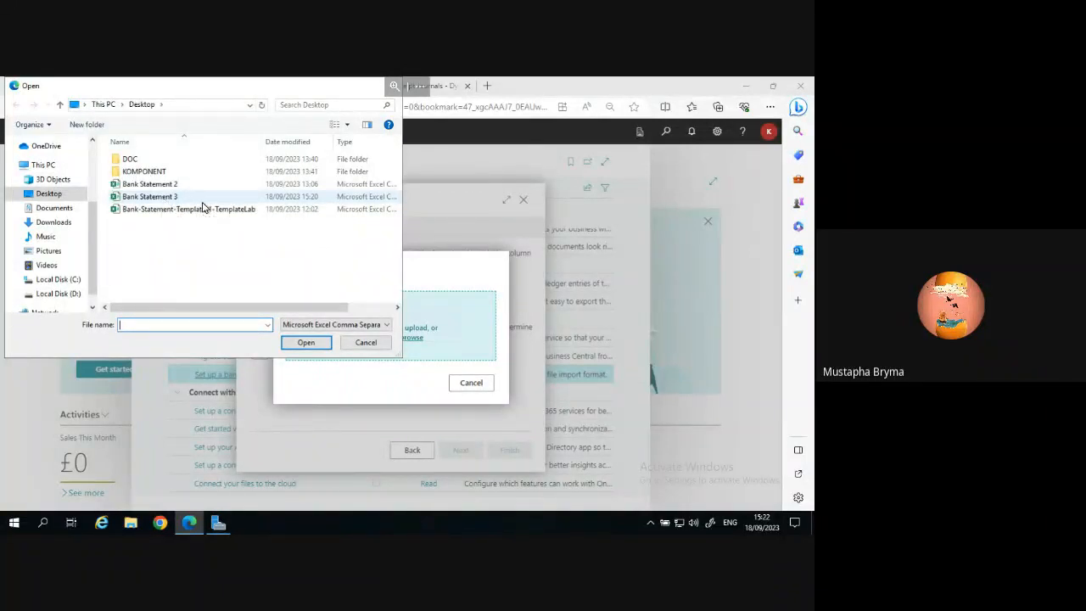
click(167, 199)
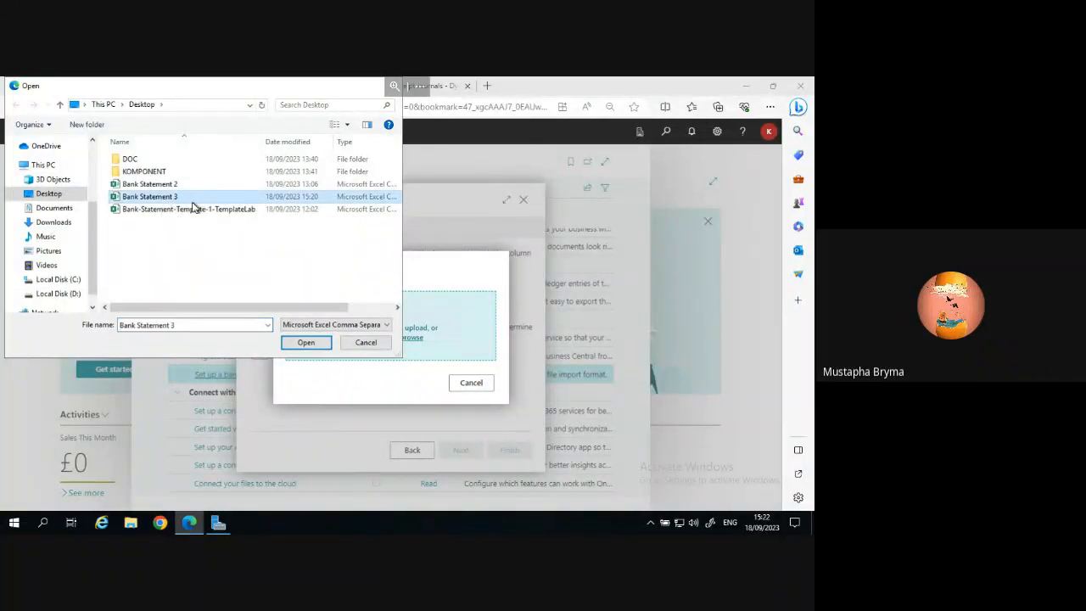
click(305, 343)
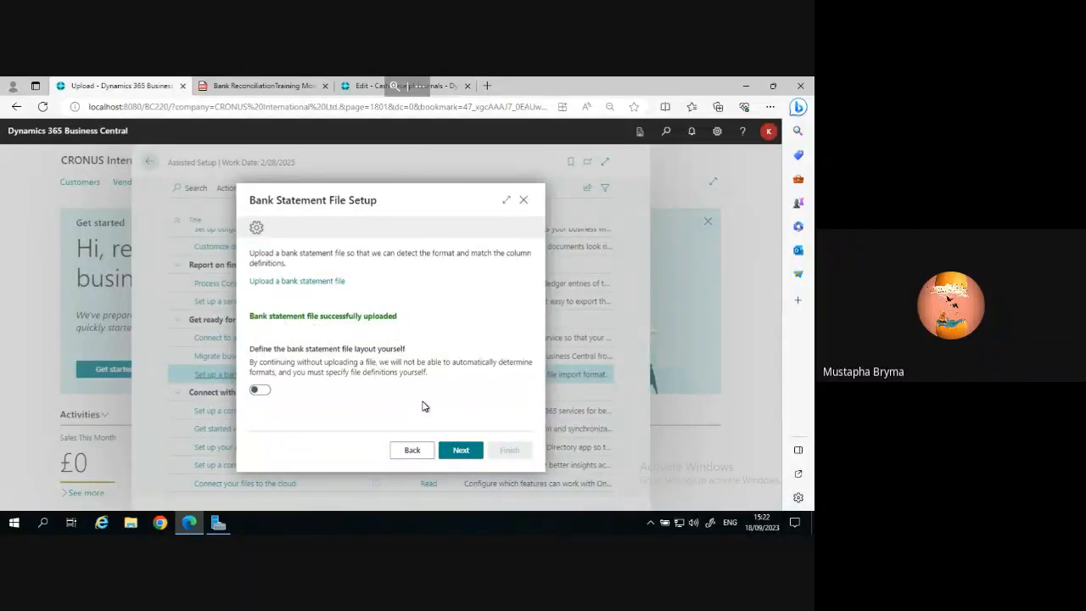
Review the file preview and accept 1 header line to skip, Comma column separator, 7 columns and CRLF line separator.
click(458, 451)
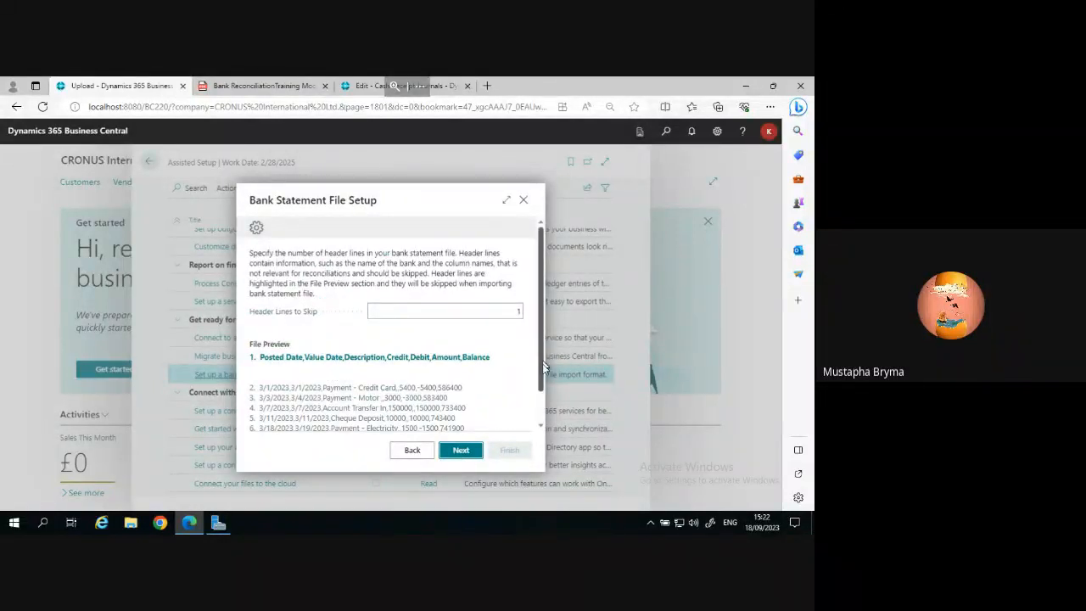
scroll(544, 374, down, 1)
scroll(544, 374, down, 2)
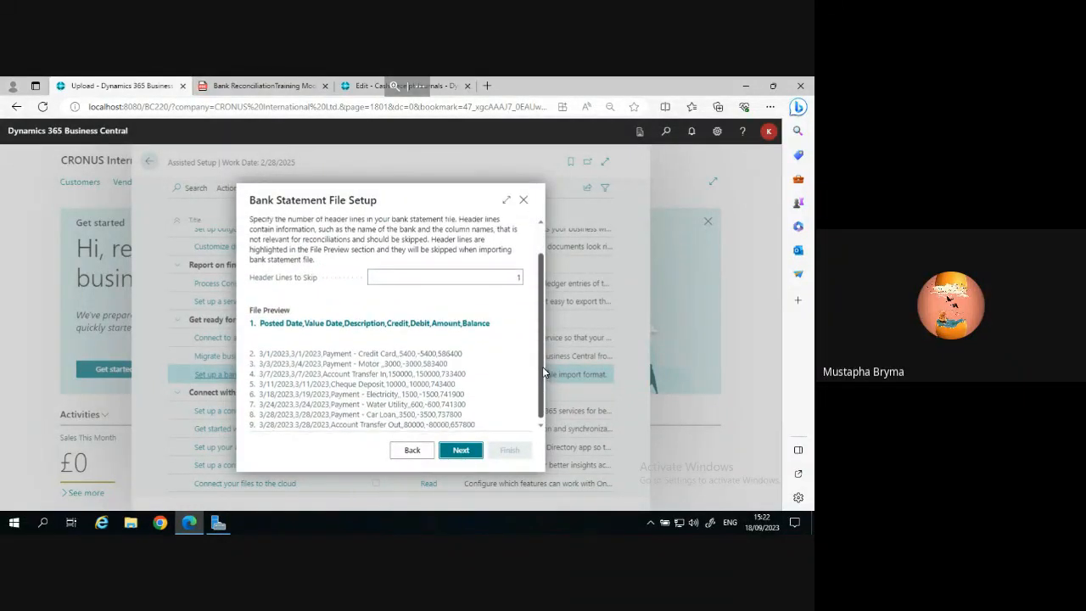
scroll(541, 354, up, 2)
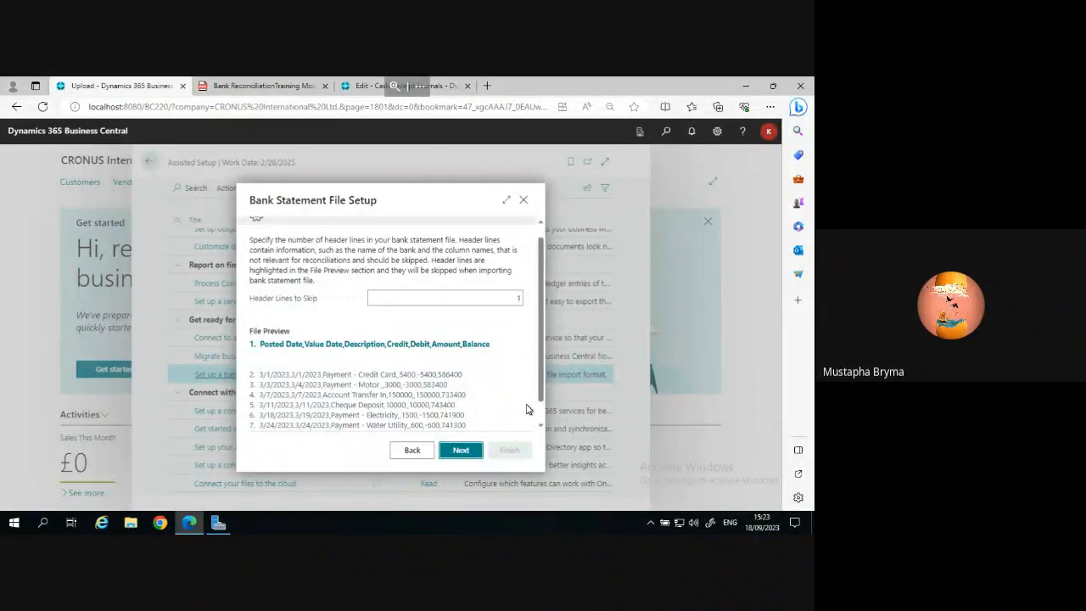
click(373, 301)
click(465, 456)
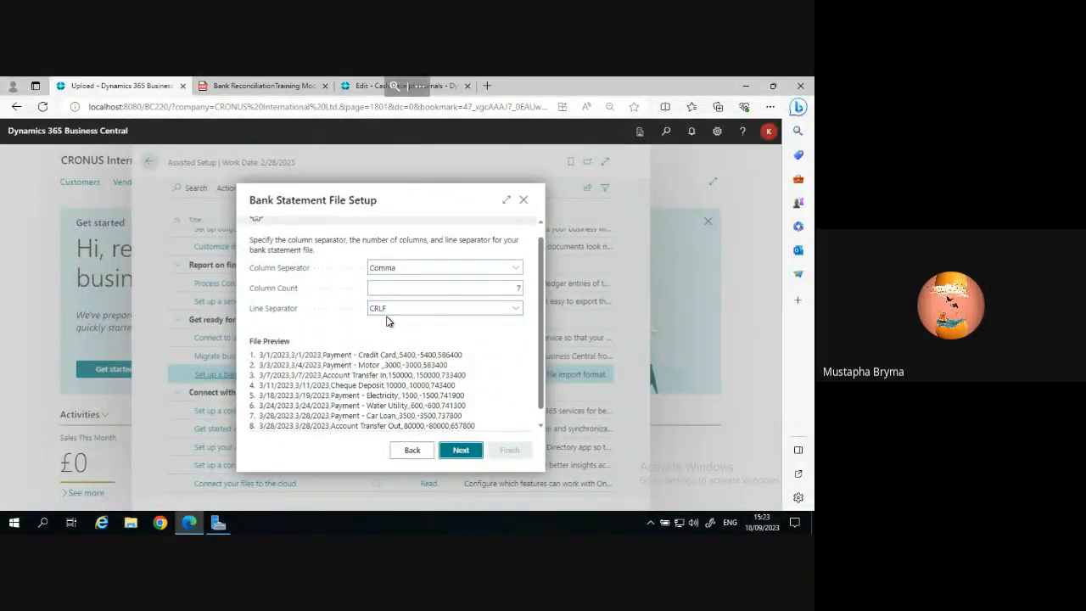
click(458, 450)
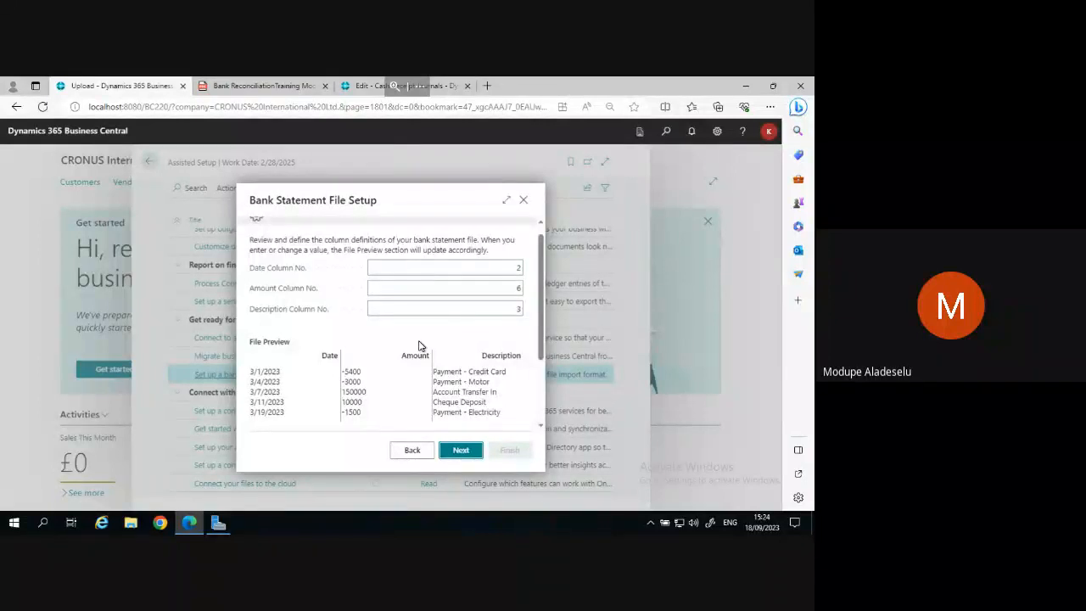
Go back to the separator page, open the Bank Statement 3 Excel workbook to examine its Debit and Balance columns, and close it.
click(410, 453)
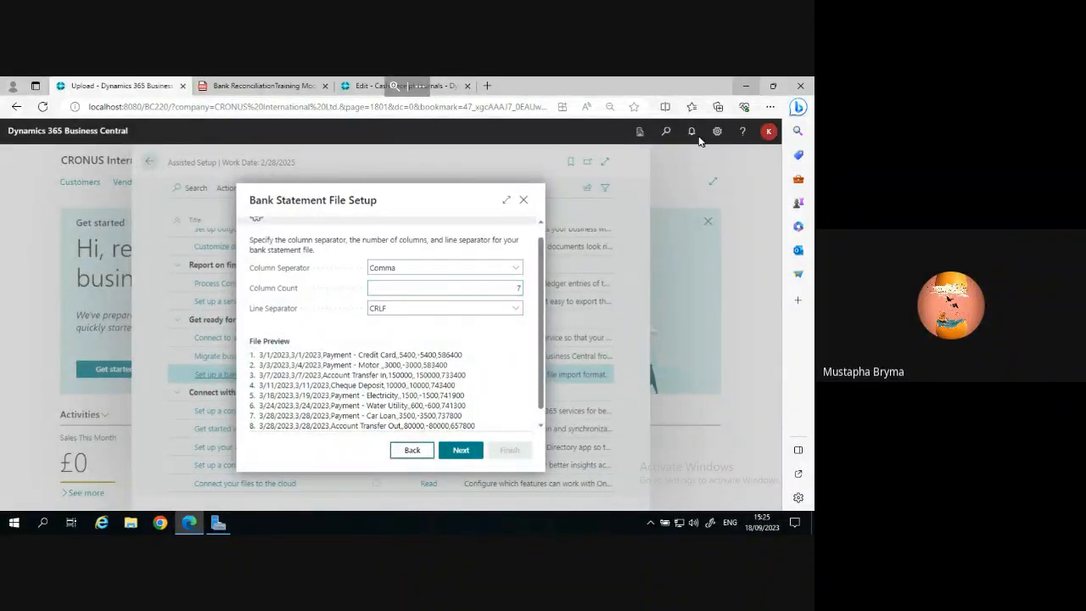
click(744, 86)
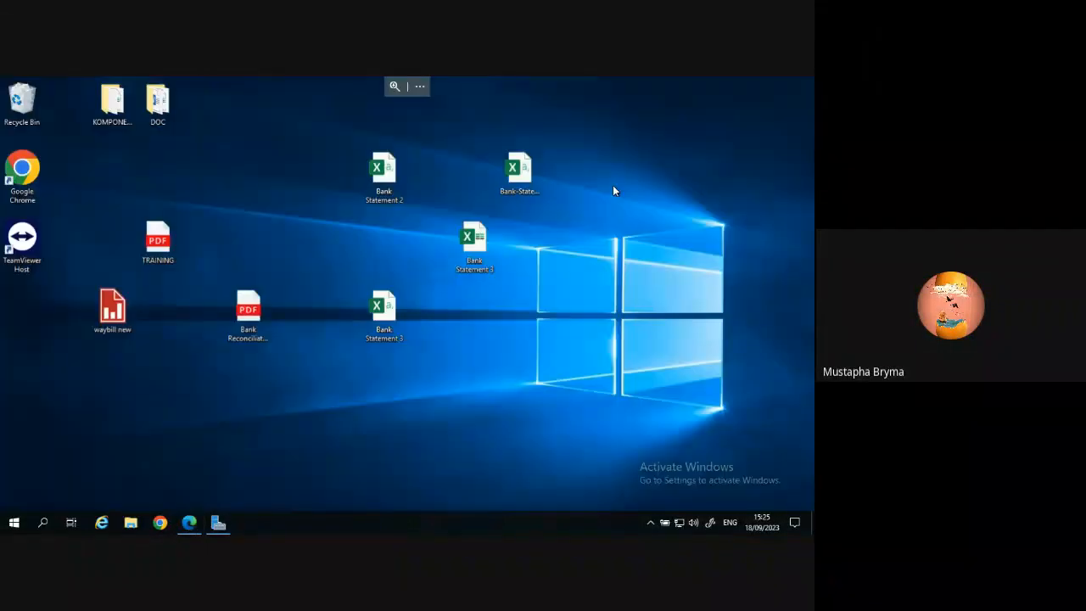
click(392, 320)
drag(484, 246, 477, 244)
double_click(476, 243)
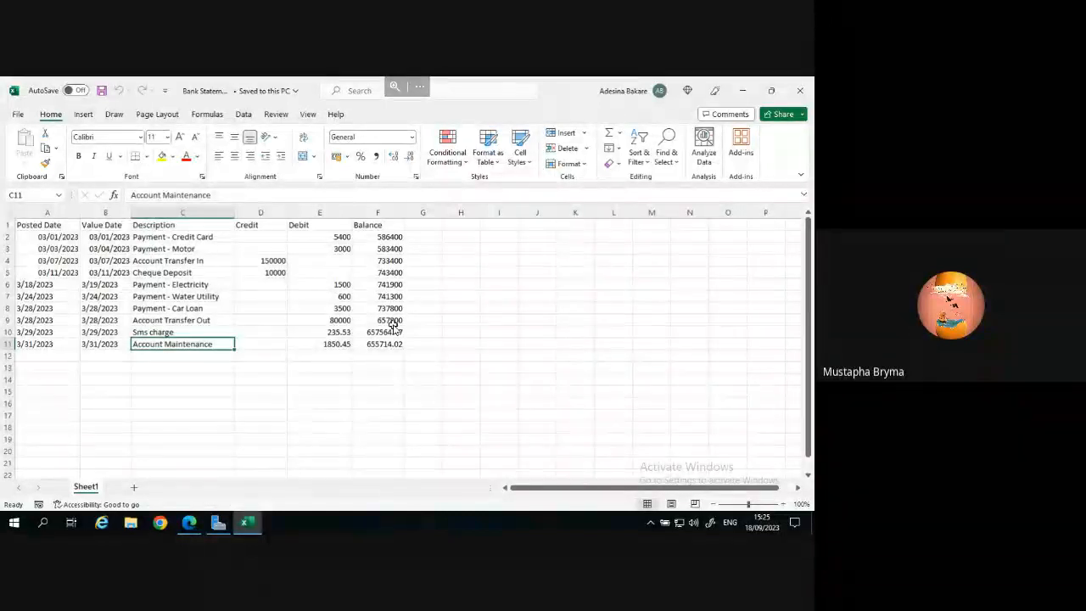
click(371, 215)
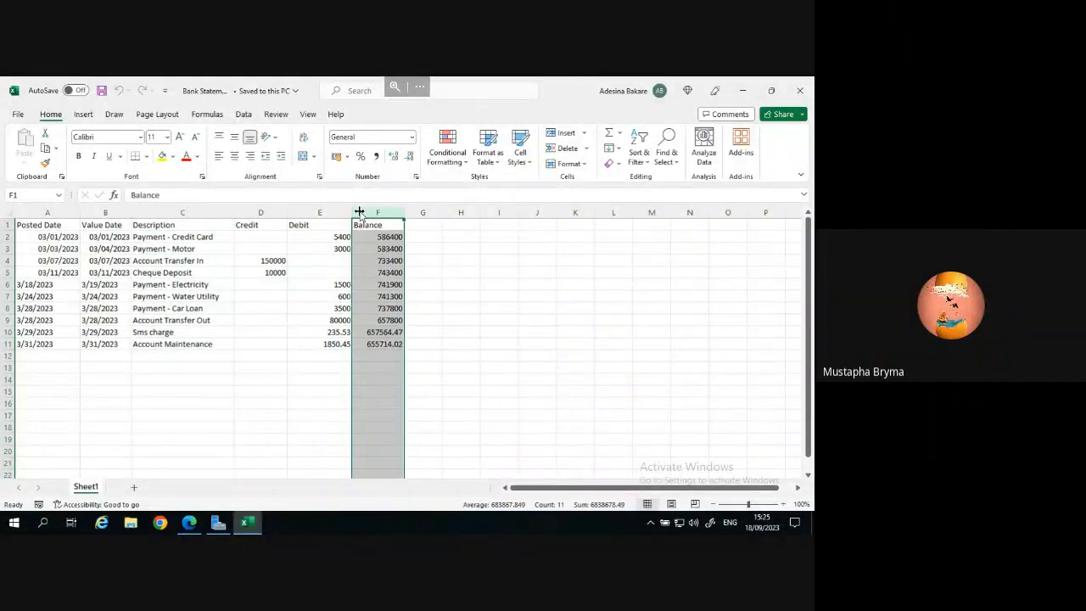
right_click(356, 213)
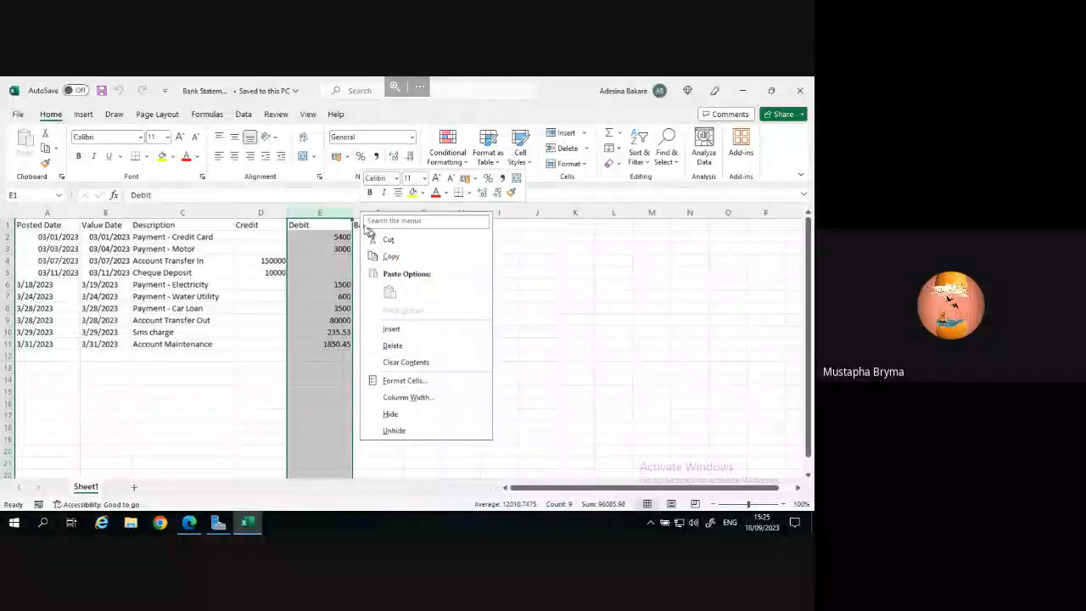
key(Escape)
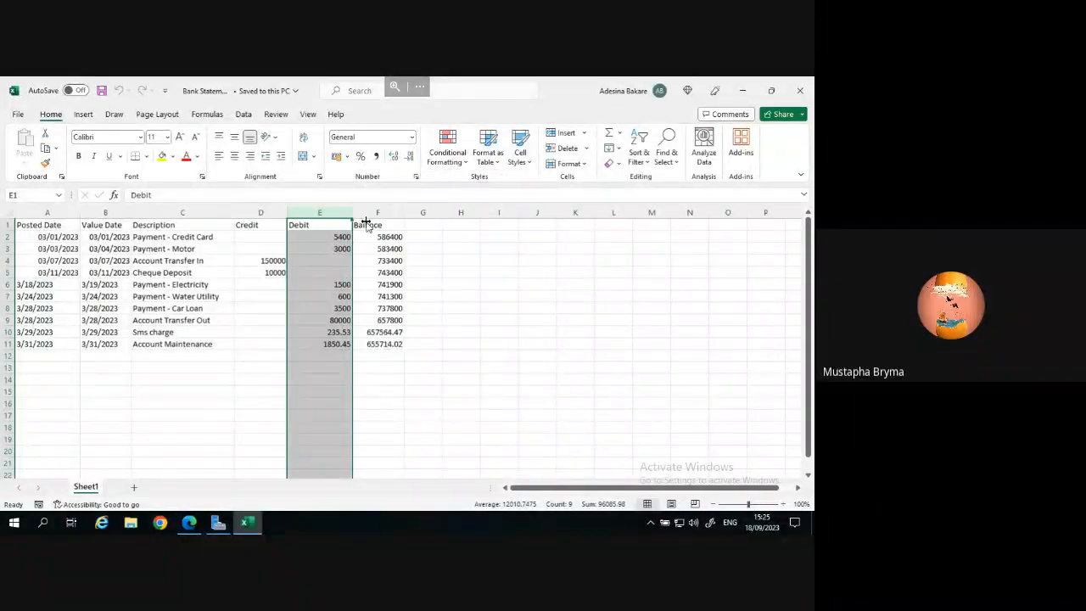
click(367, 224)
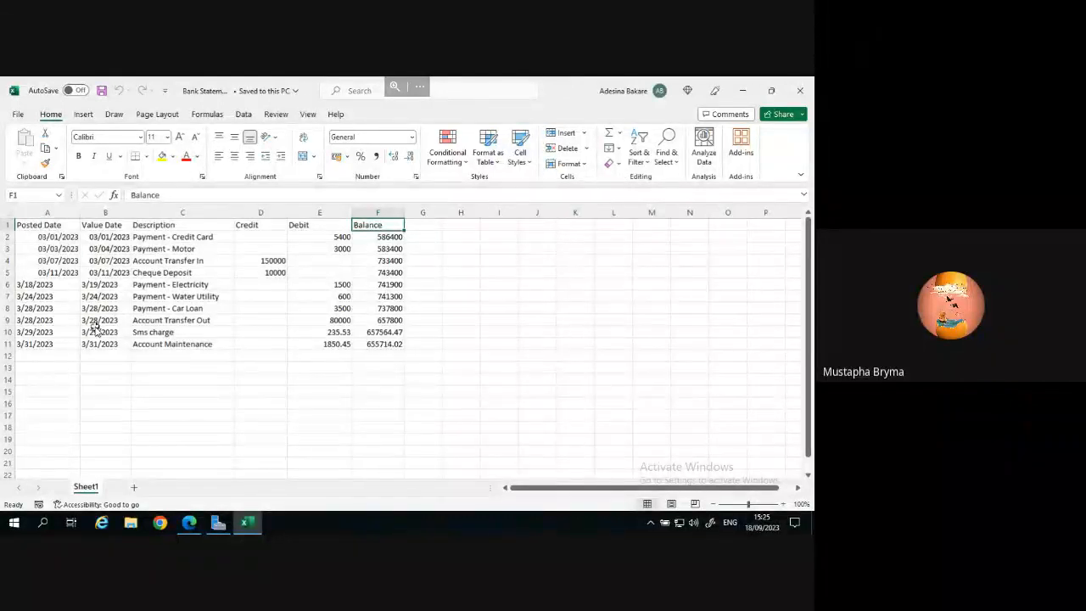
click(801, 93)
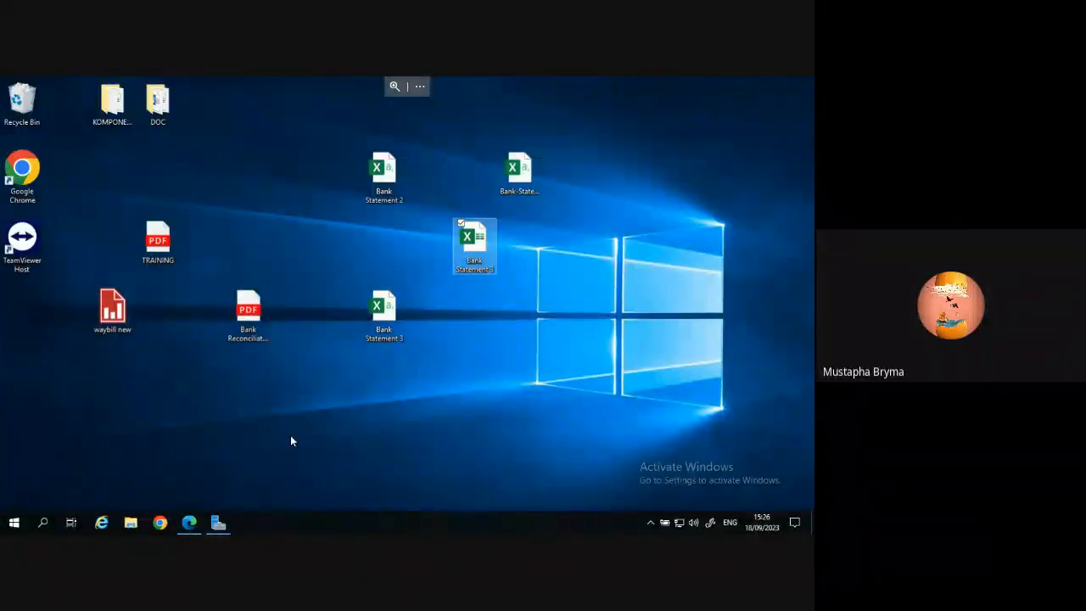
Return to the setup guide in the browser and accept date column 2, amount column 6 and description column 3.
click(194, 526)
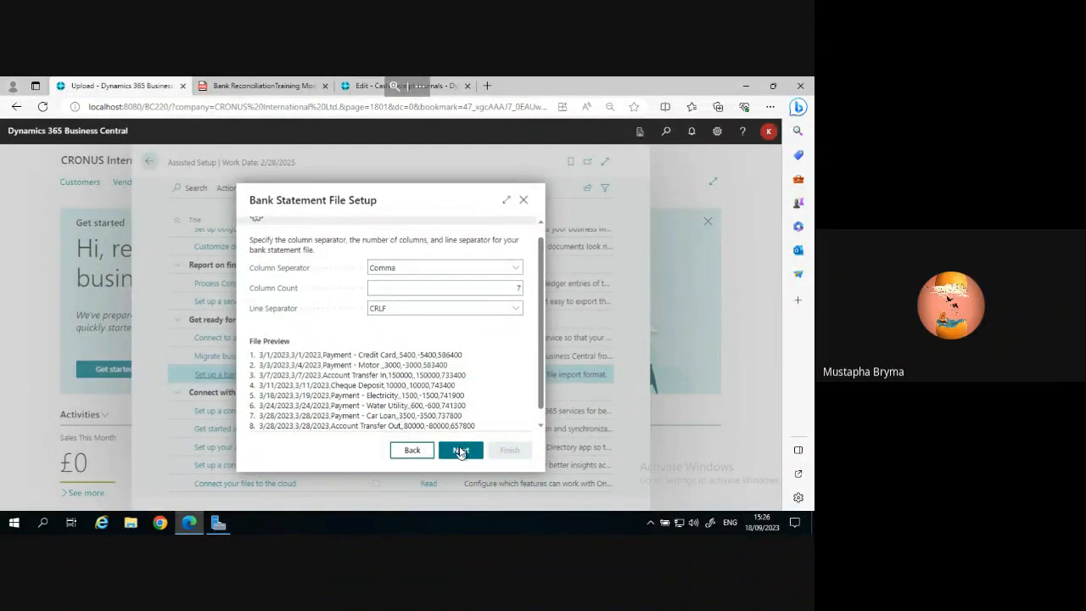
click(459, 450)
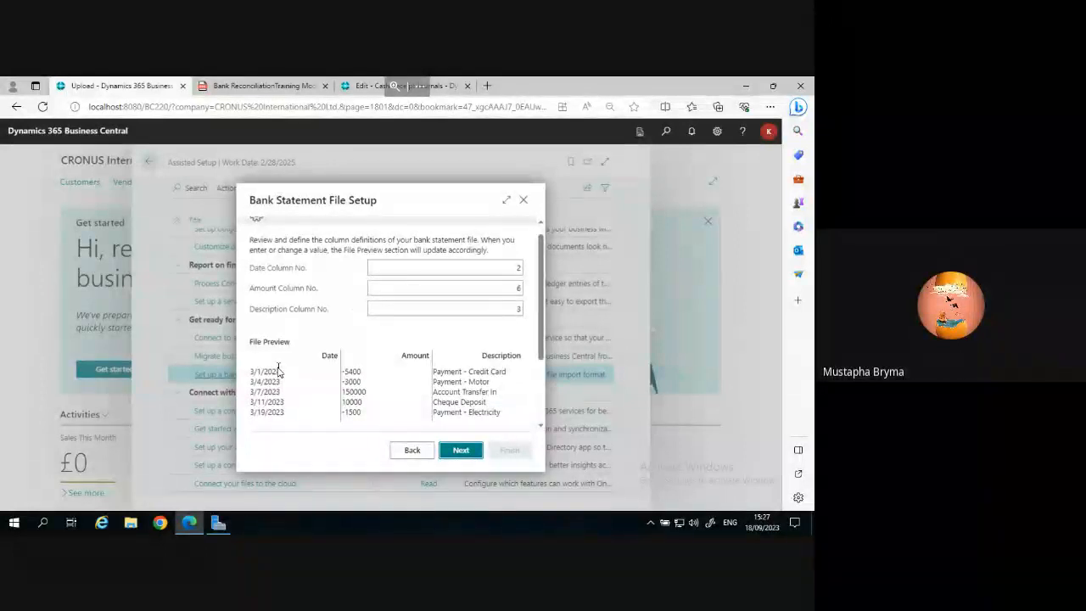
click(460, 451)
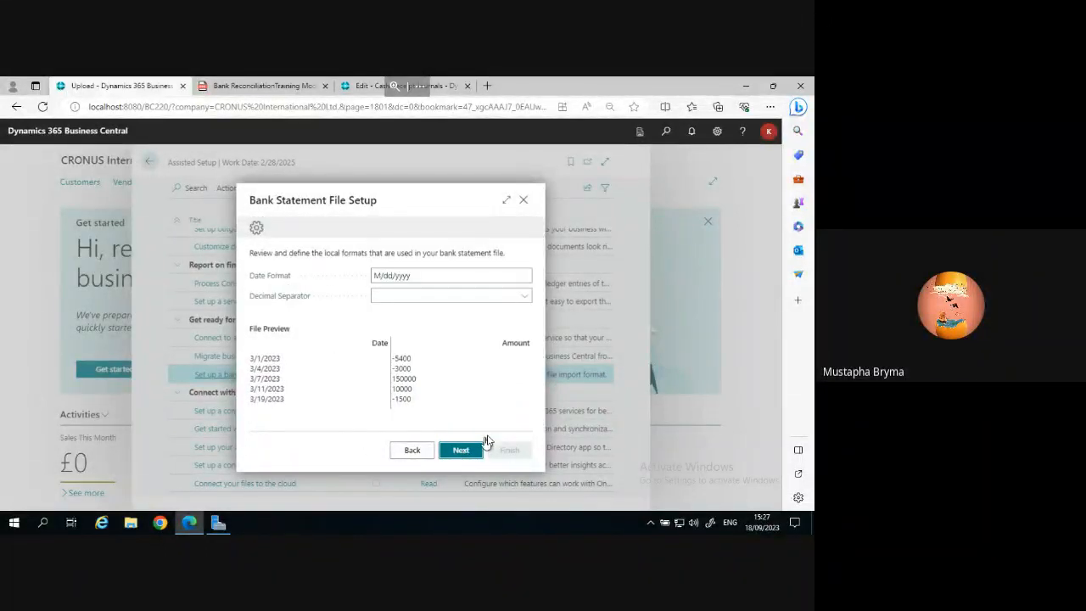
Set the bank statement file's date format to M/d/yyyy and its decimal separator to Dot.
click(394, 277)
click(258, 362)
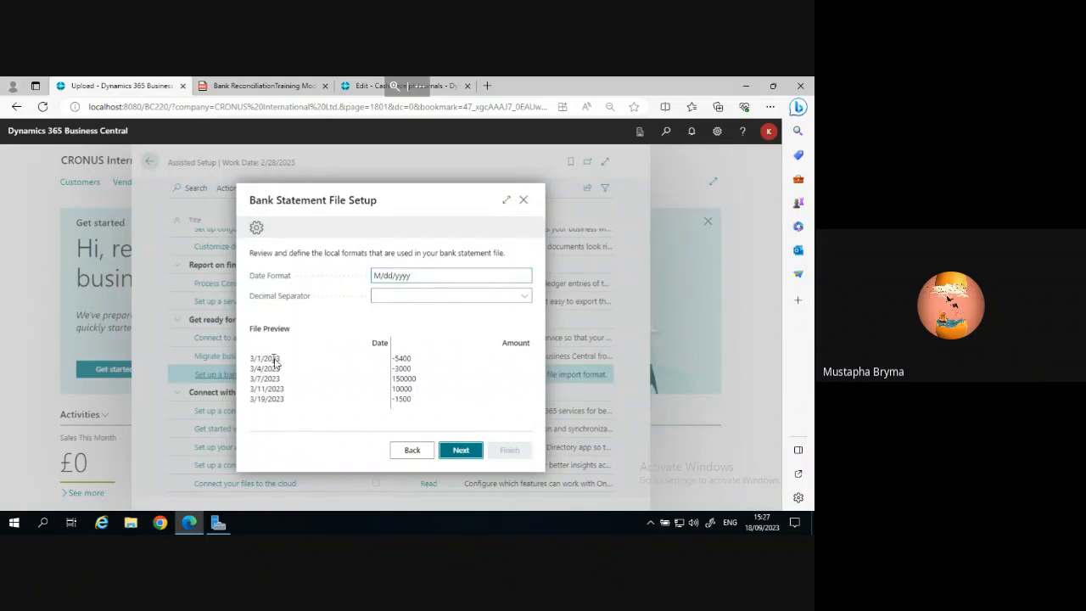
click(404, 282)
triple_click(394, 278)
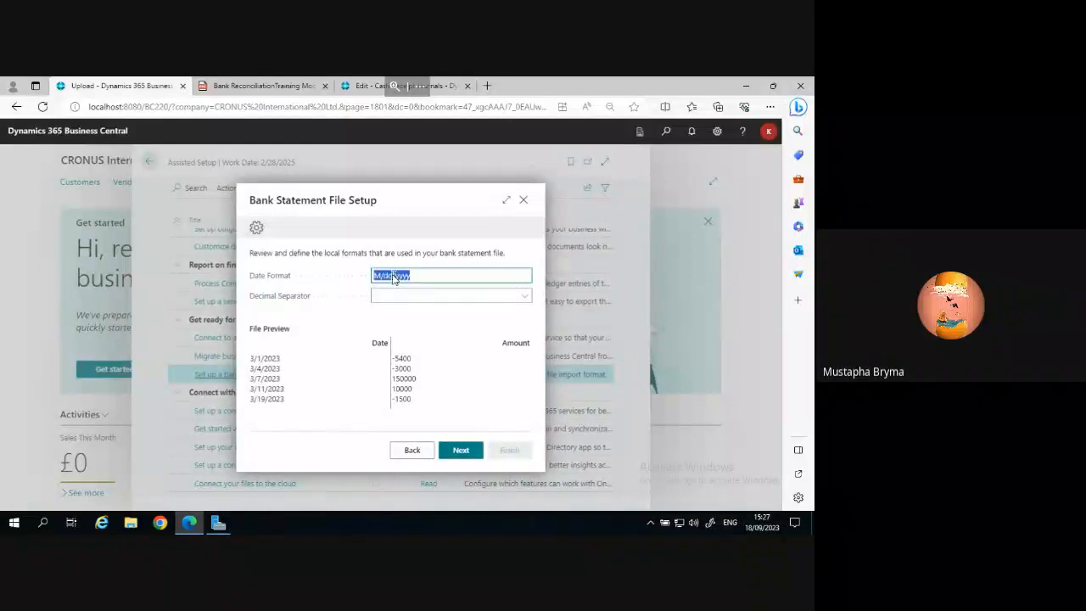
click(419, 280)
key(BackSpace)
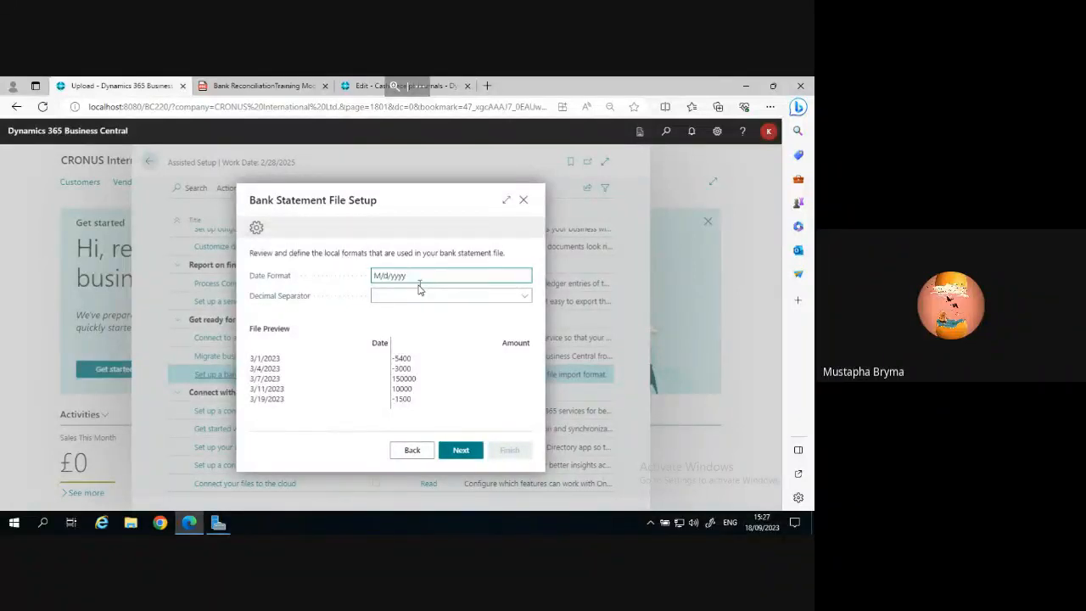
click(528, 301)
click(383, 321)
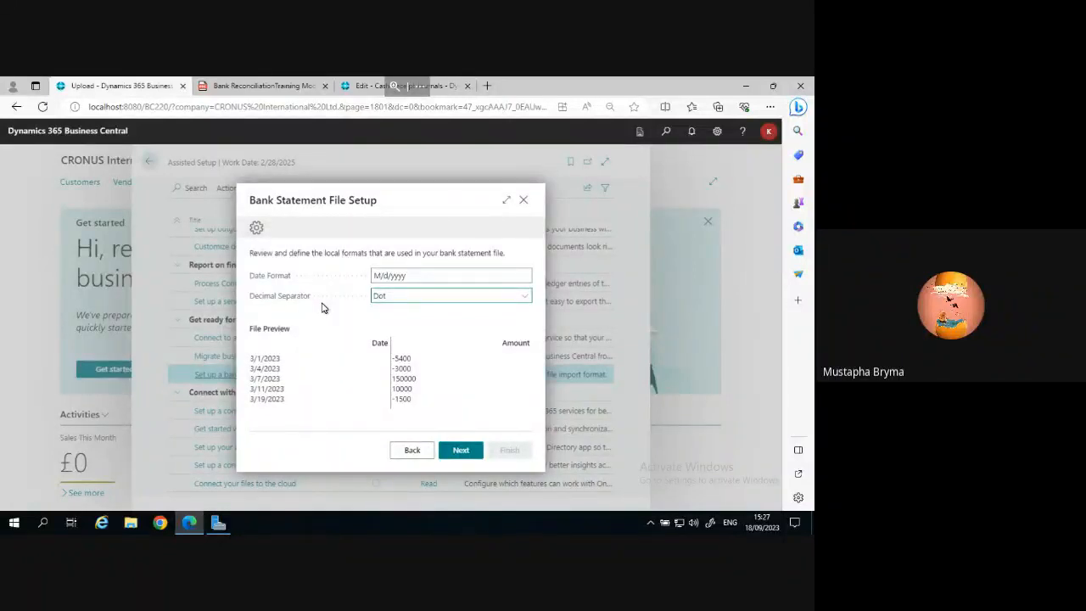
Continue to the try-out page and test the bank statement file format in the import preview.
click(461, 450)
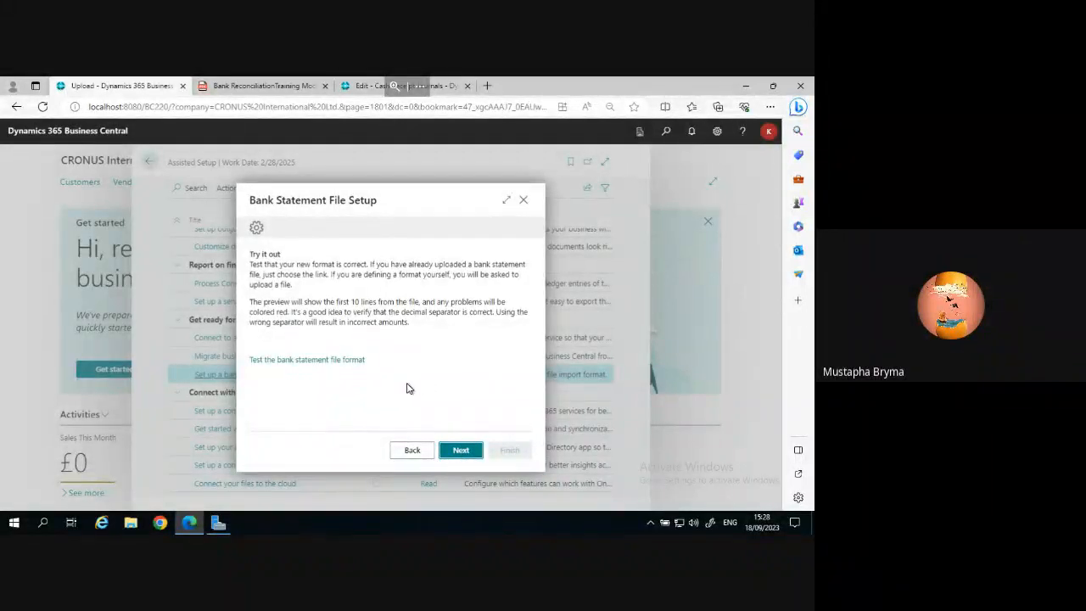
click(340, 361)
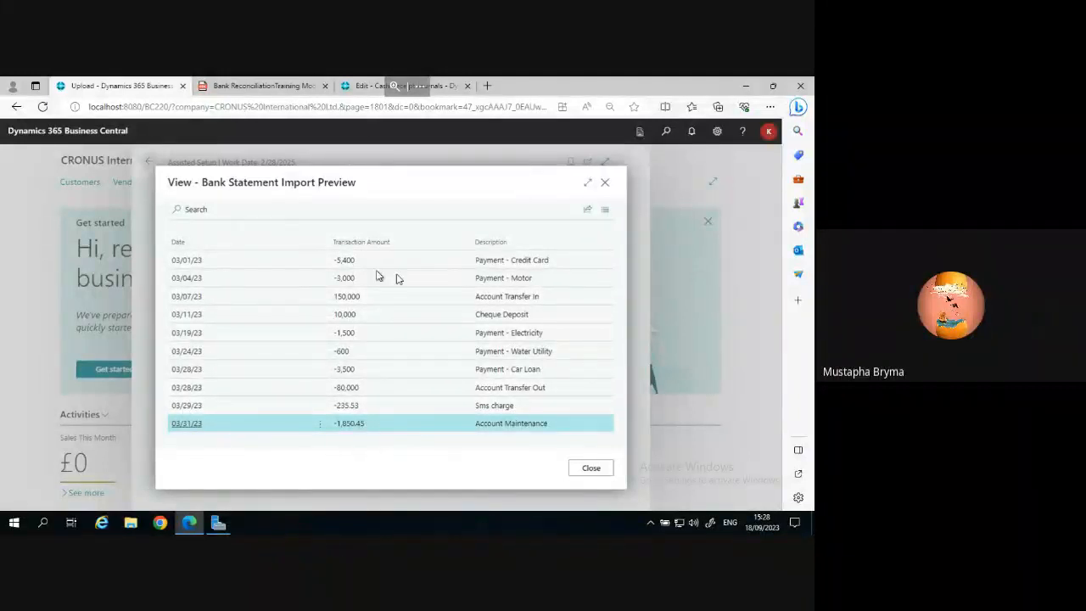
Close the import preview, finish the bank statement file setup with format code BANK STATEMENT 3, and leave Assisted Setup.
click(594, 469)
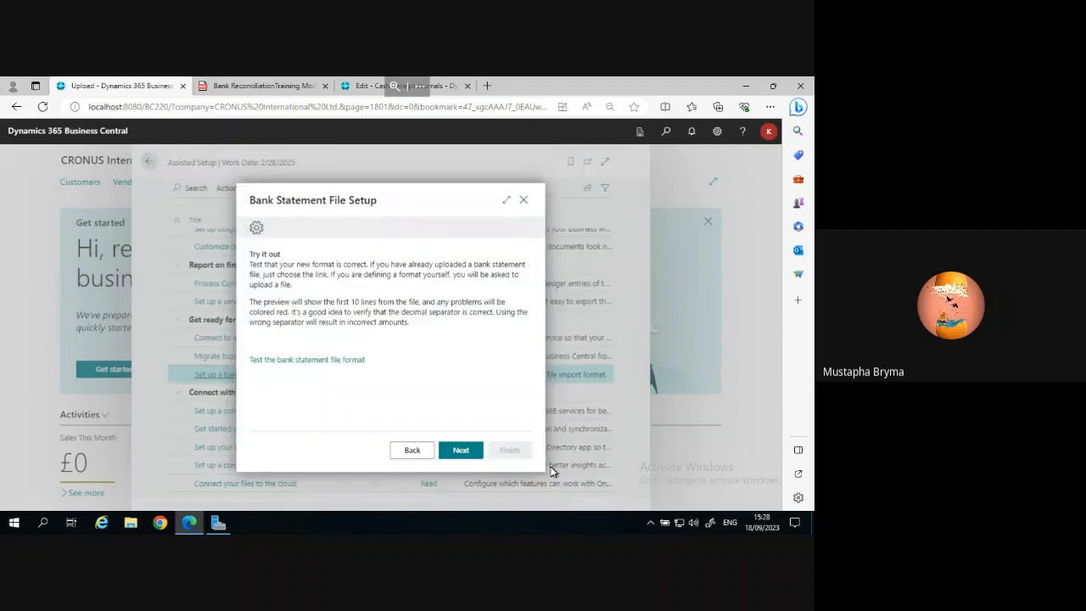
click(458, 453)
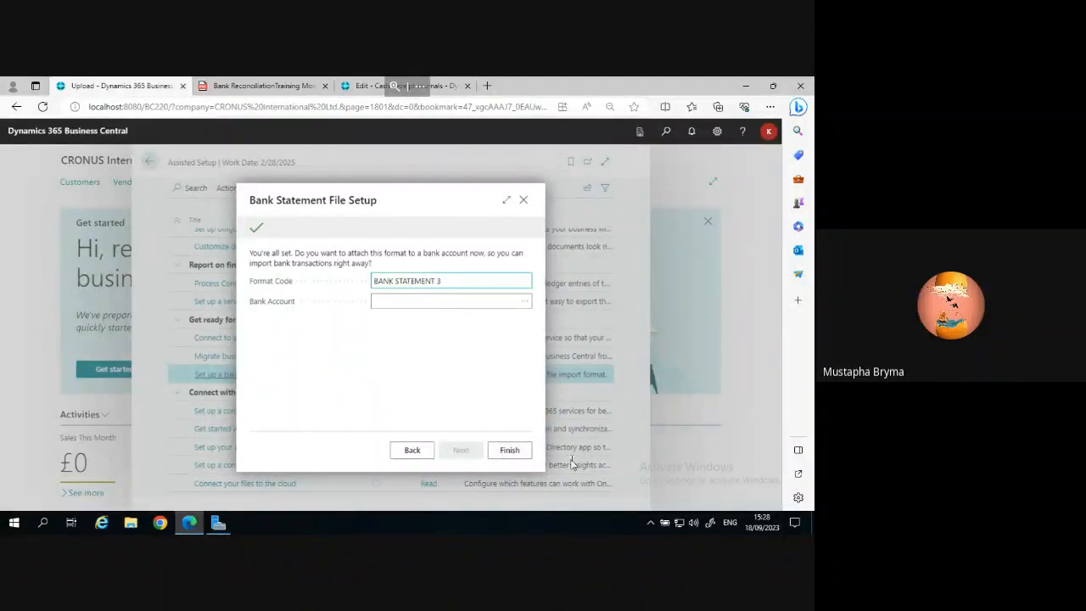
click(513, 453)
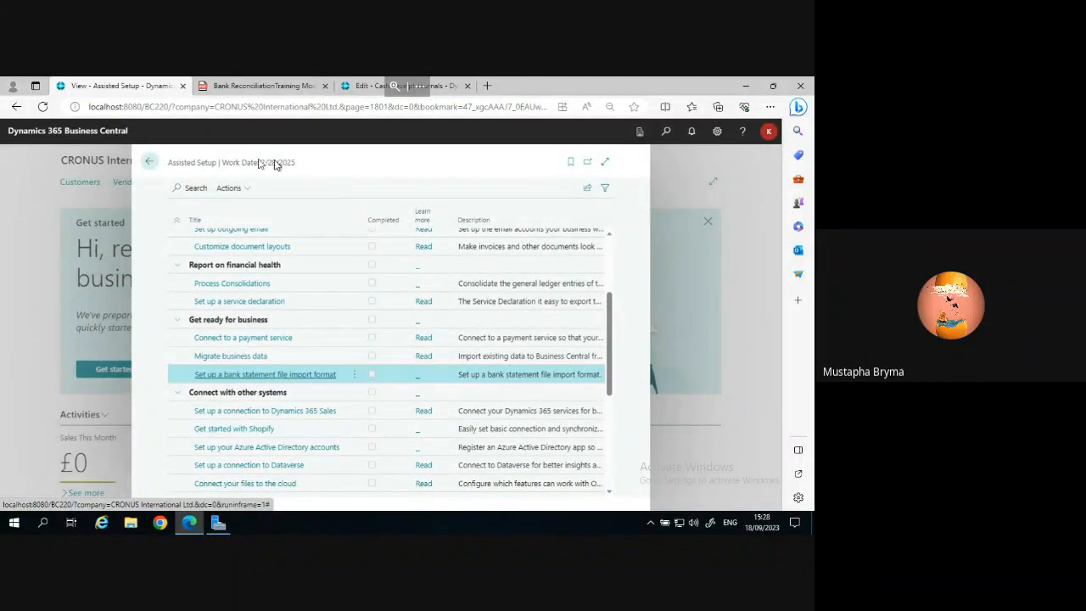
click(149, 162)
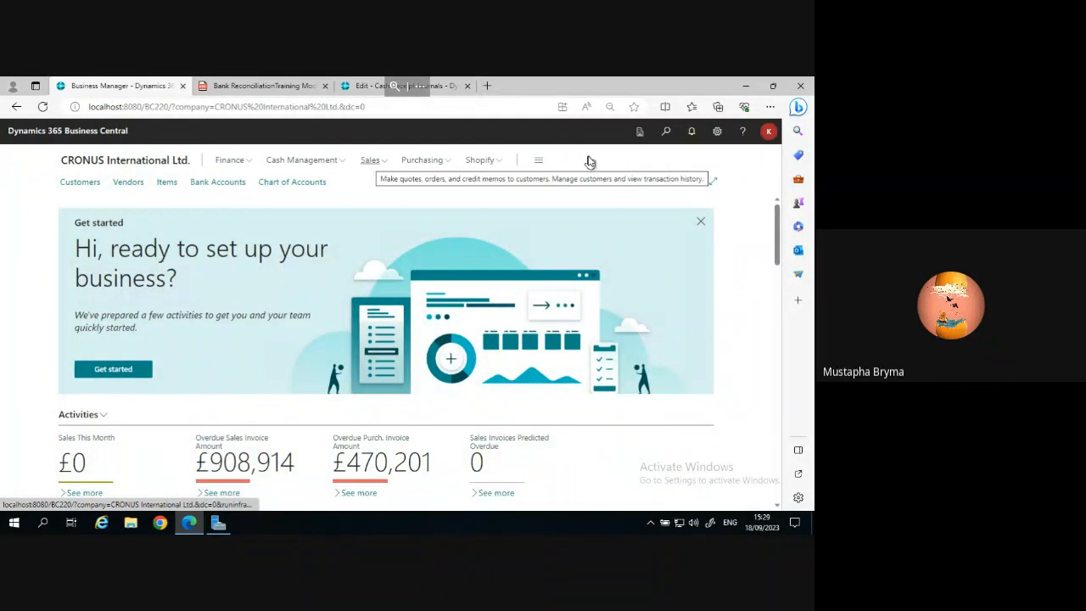
Set the Bank Statement Import Format of the New Bank of London (NBL) bank account to BANK STATEMENT 3 and return to the bank accounts list.
click(342, 162)
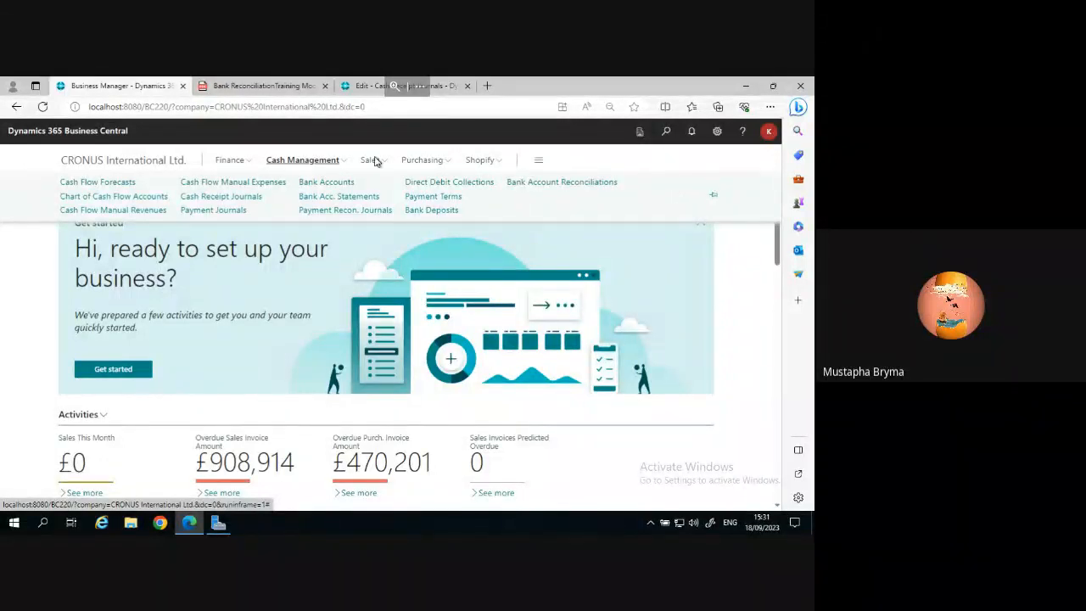
click(667, 134)
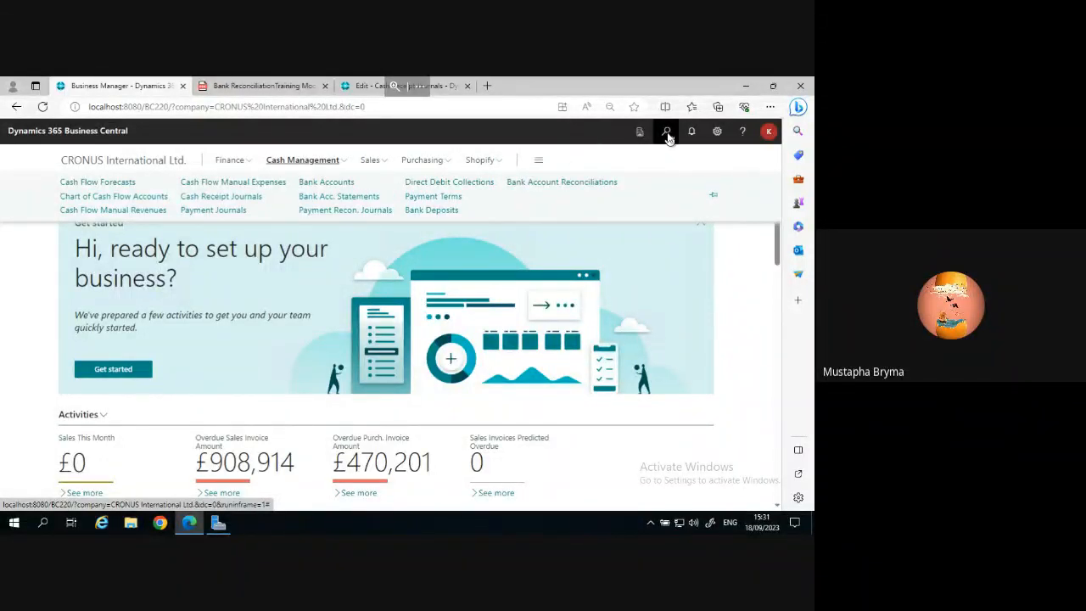
click(325, 184)
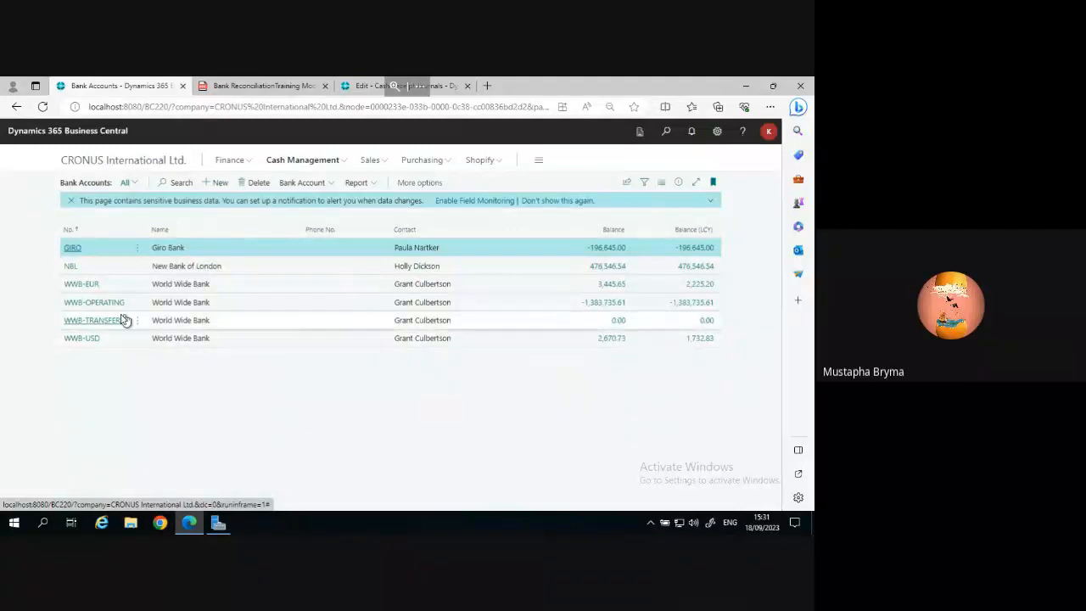
click(70, 269)
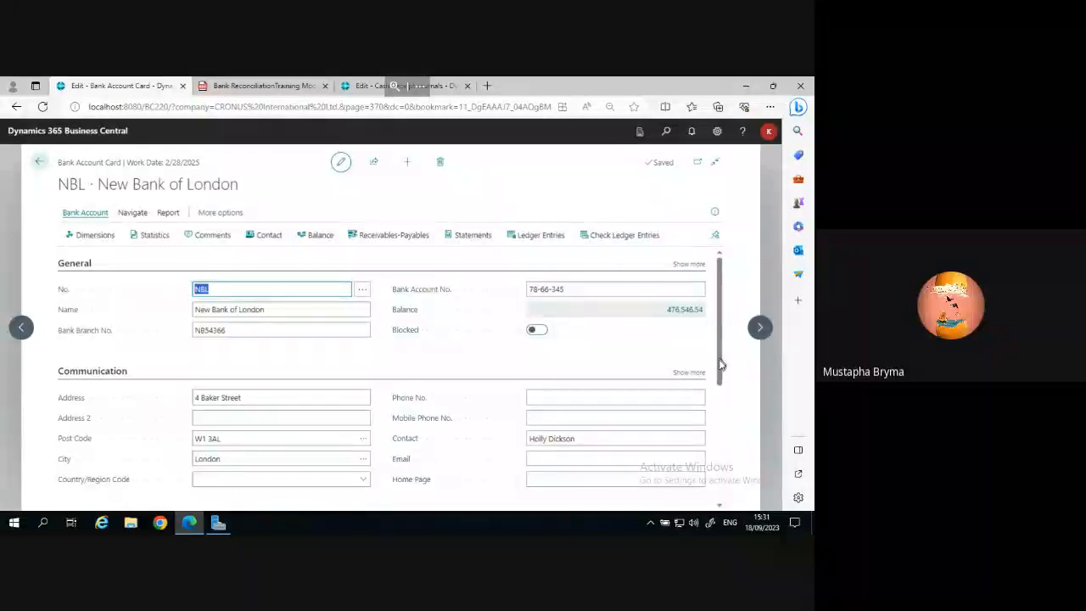
drag(719, 378, 717, 504)
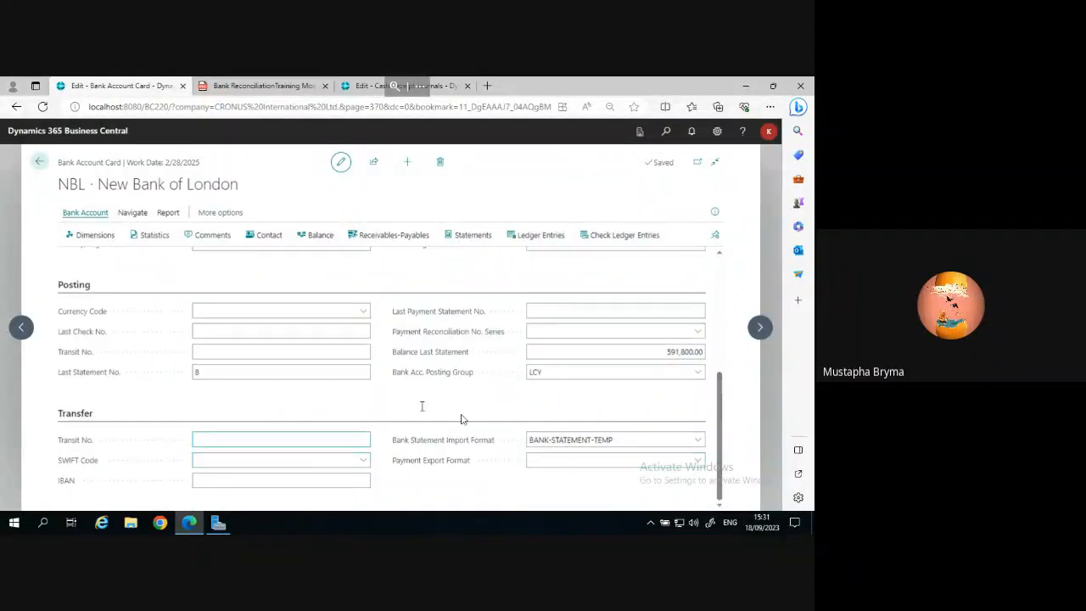
click(697, 442)
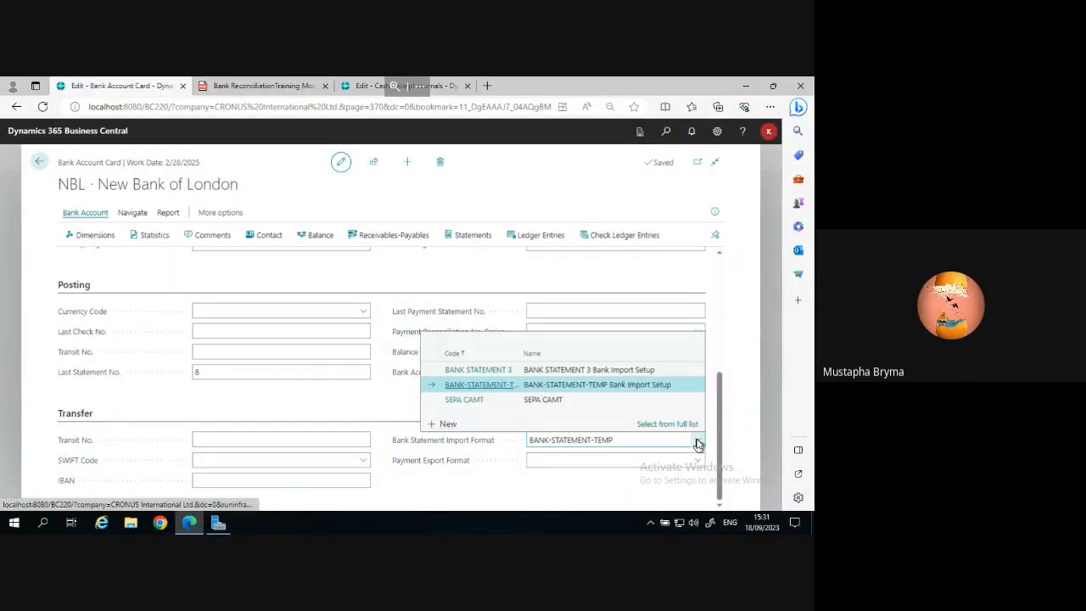
click(544, 370)
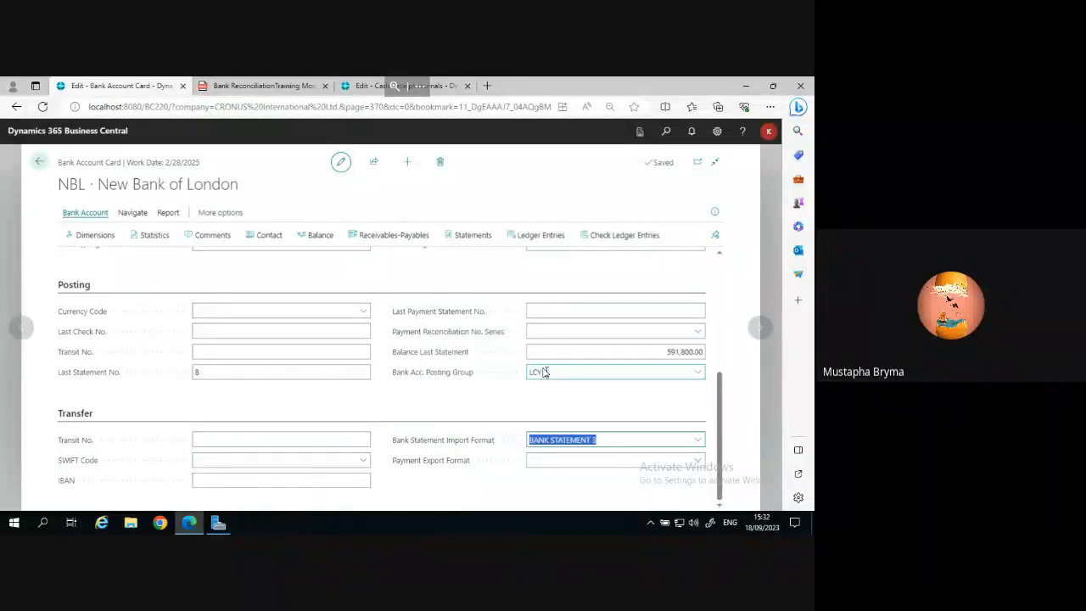
click(518, 197)
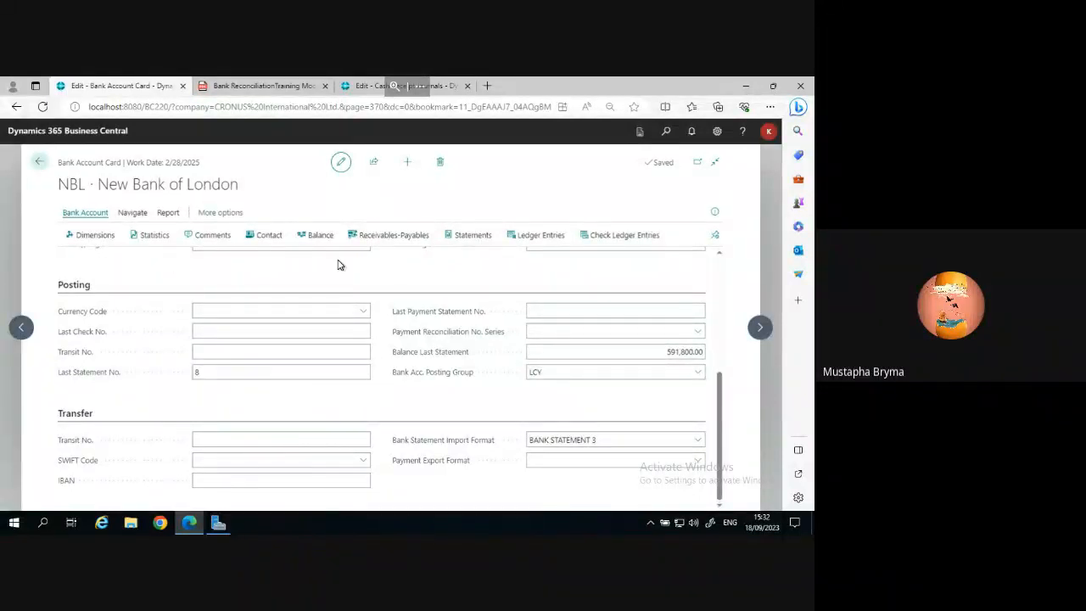
click(40, 162)
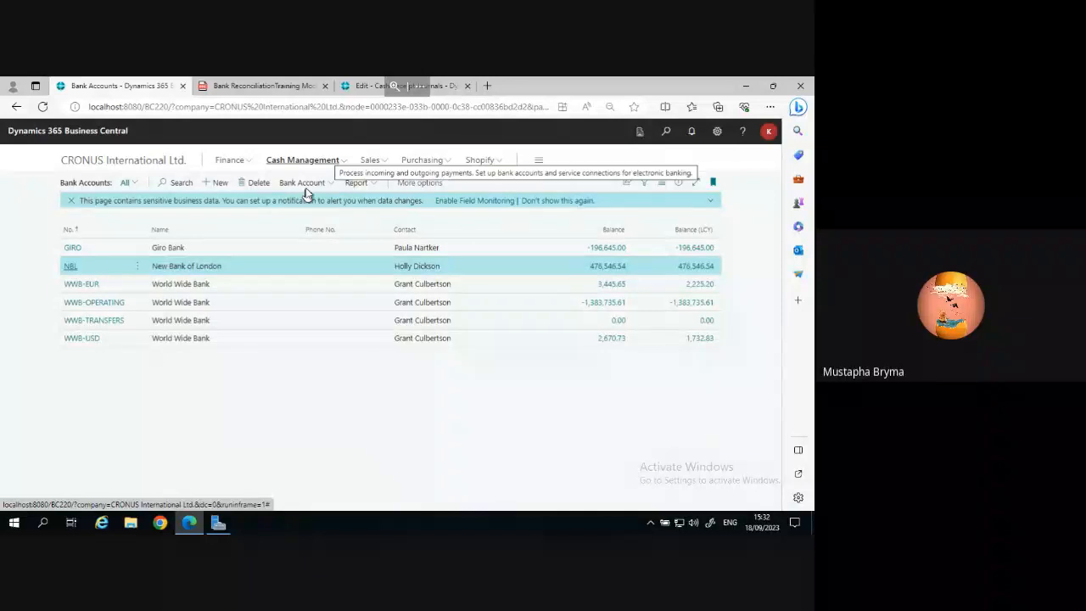
Reopen the New Bank of London bank account card to check its Bank Statement Import Format, and return to the list.
click(70, 268)
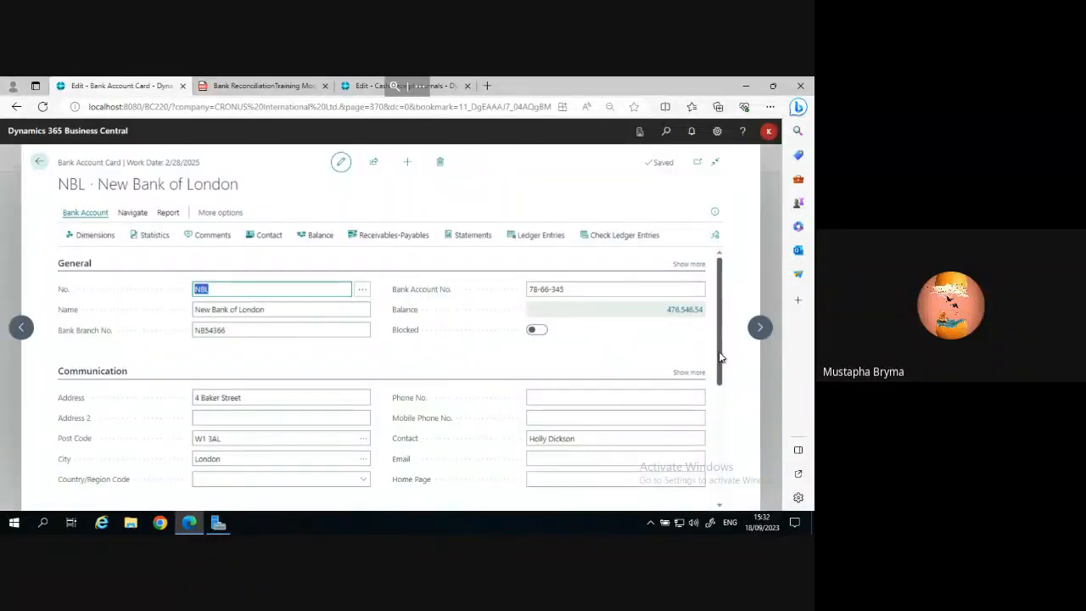
drag(720, 354, 707, 507)
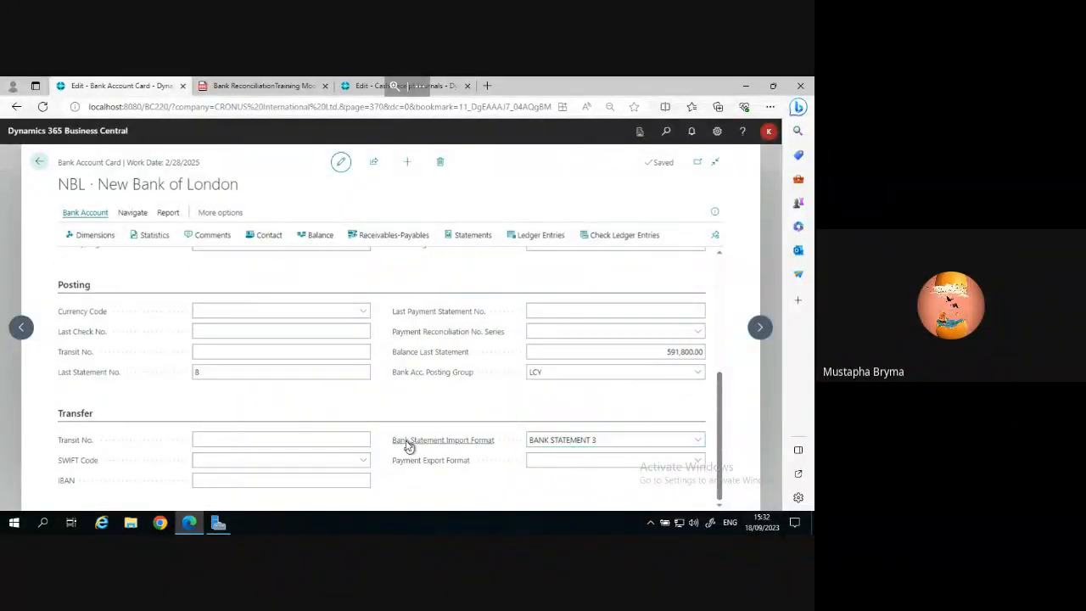
mouse_move(462, 448)
click(38, 163)
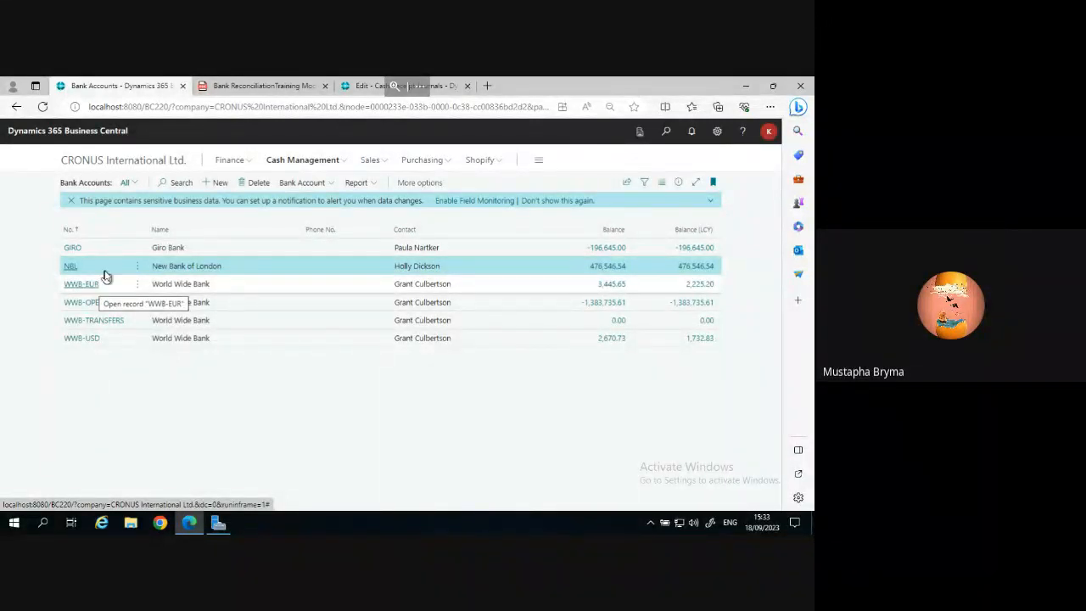
Create a new bank account reconciliation for bank account NBL, New Bank of London.
click(346, 167)
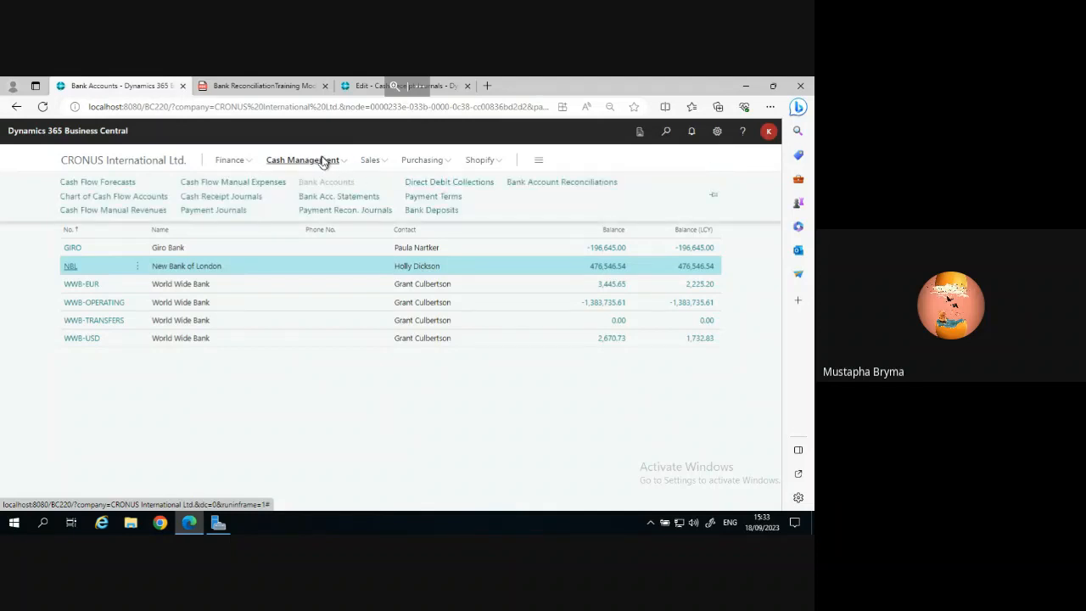
click(555, 185)
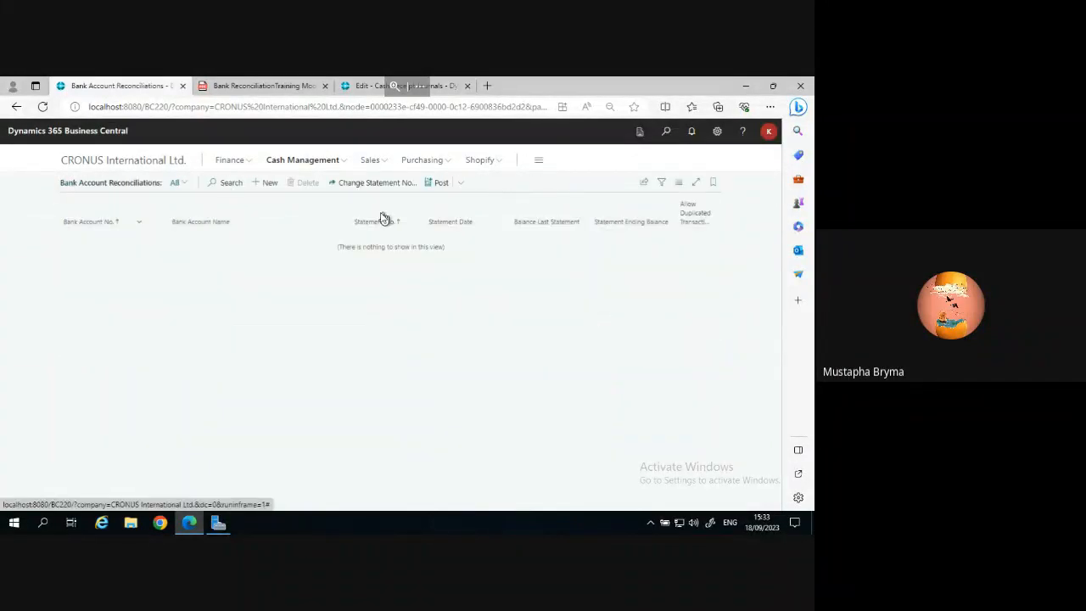
click(258, 186)
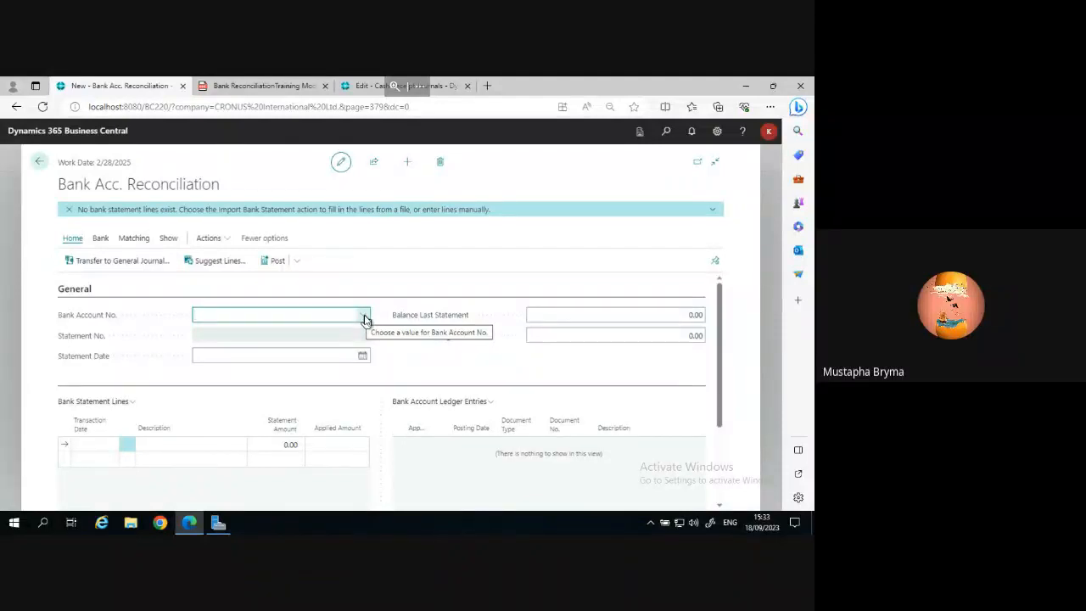
click(364, 316)
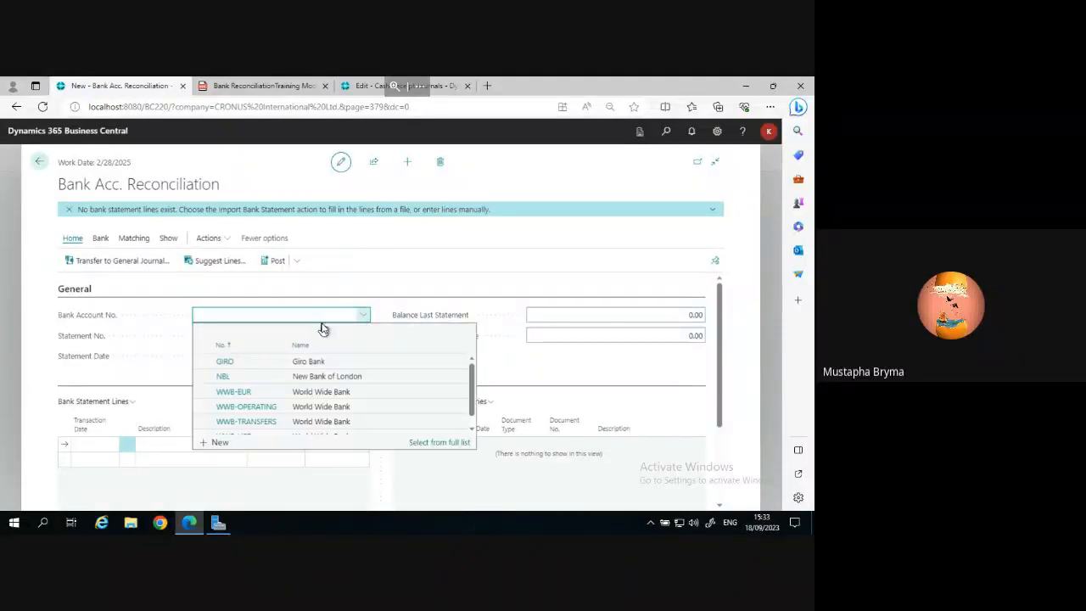
click(240, 374)
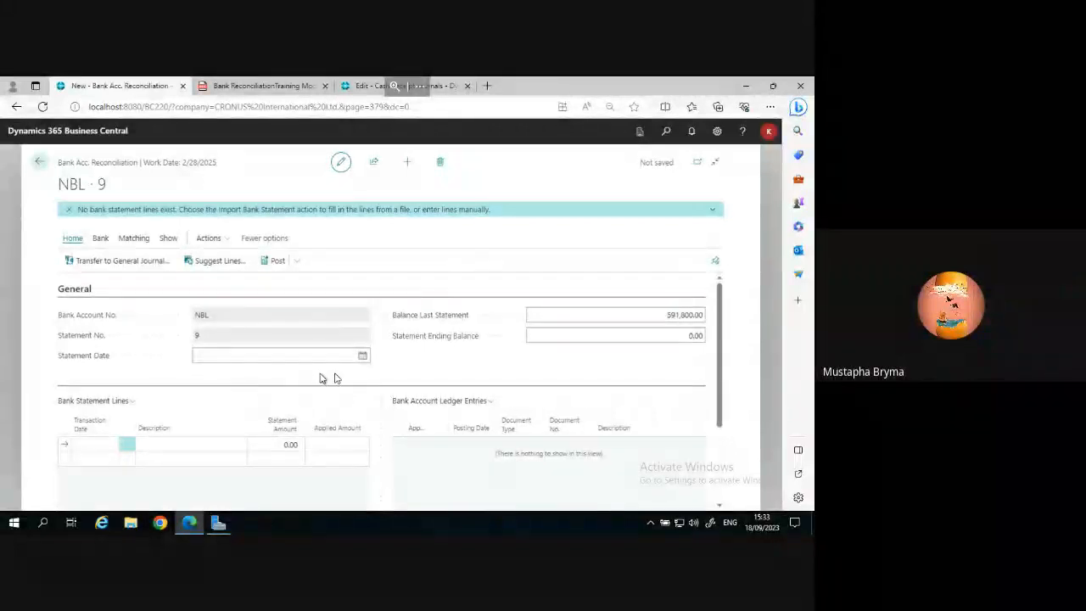
Set the reconciliation's statement date to 3/31/2023.
click(364, 361)
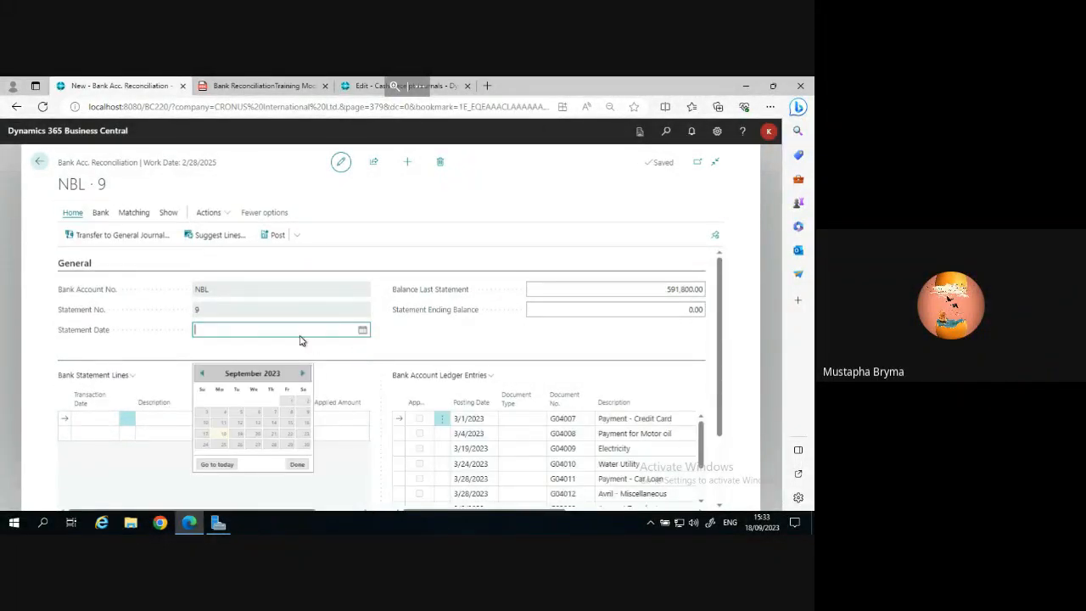
click(204, 375)
click(203, 375)
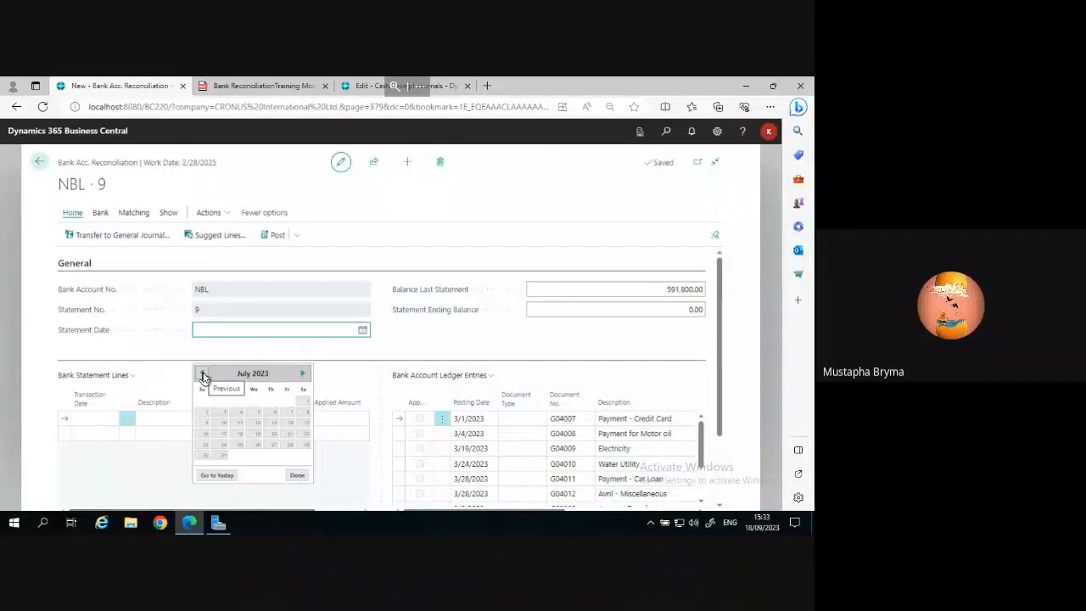
click(204, 375)
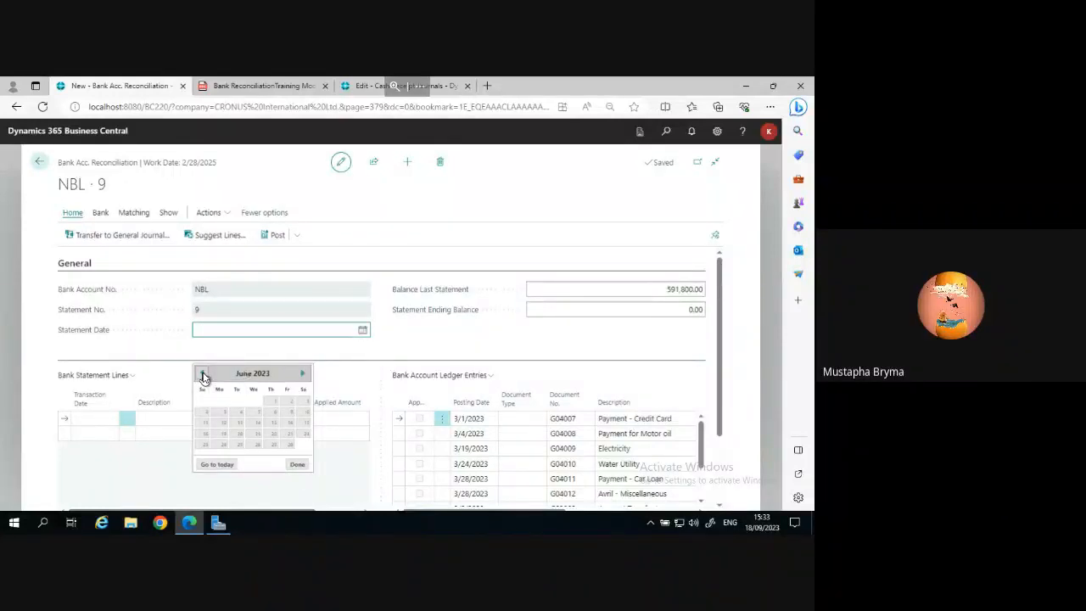
click(203, 375)
click(203, 375)
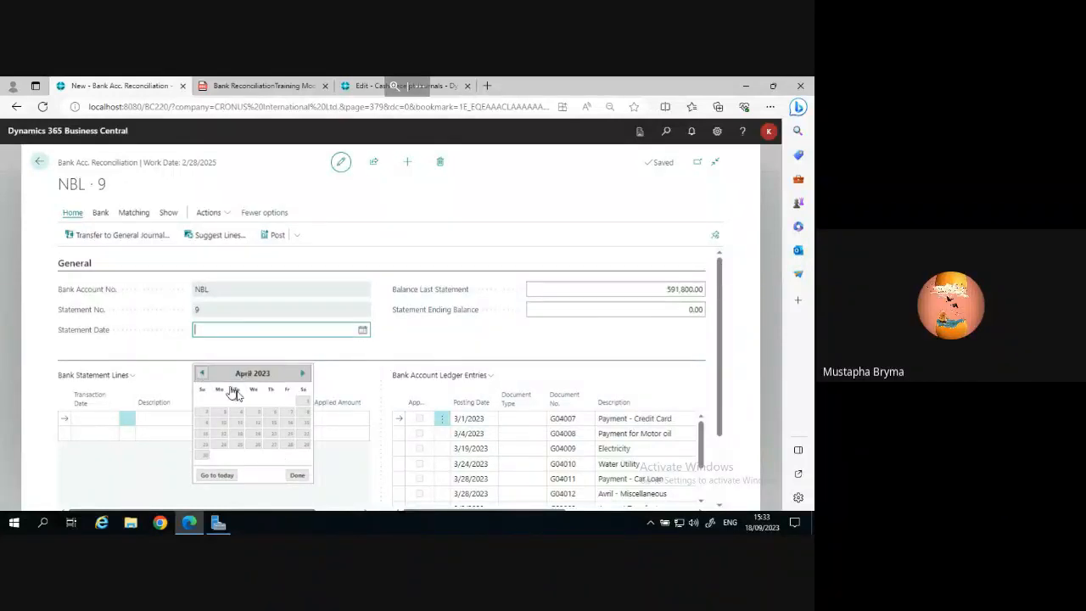
click(202, 375)
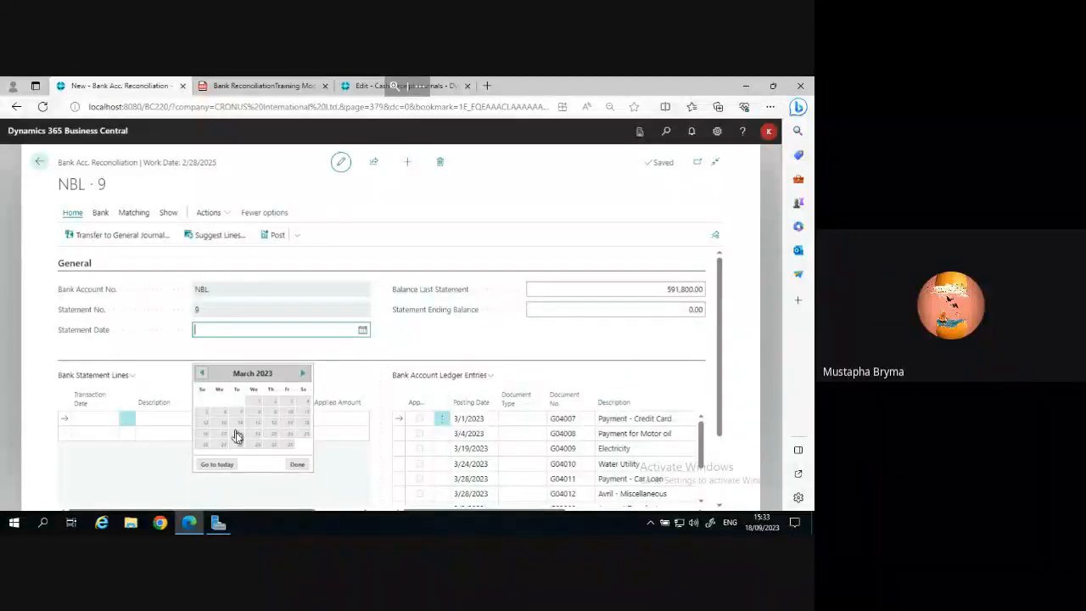
click(289, 448)
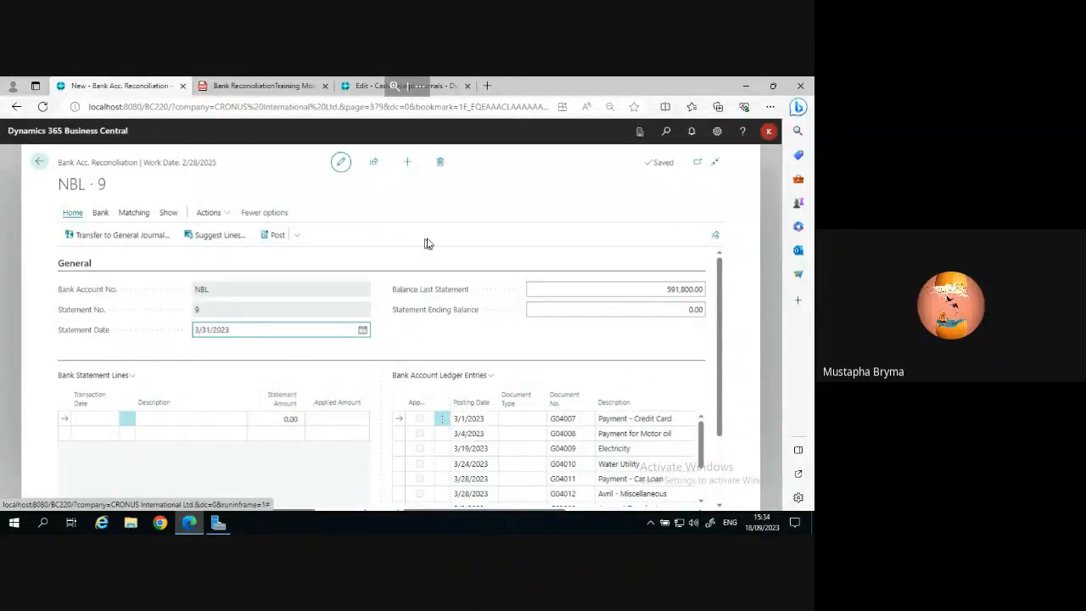
click(259, 344)
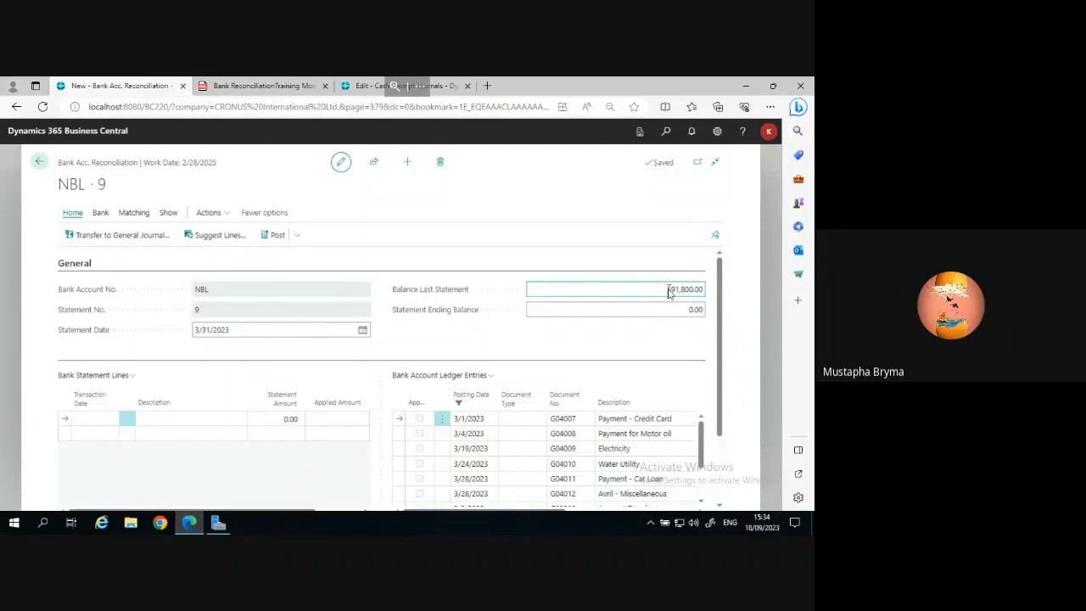
Open the Bank Statement 3 Excel workbook from the desktop and copy the Balance value in the last statement row, cell F11.
drag(692, 291, 671, 292)
click(691, 313)
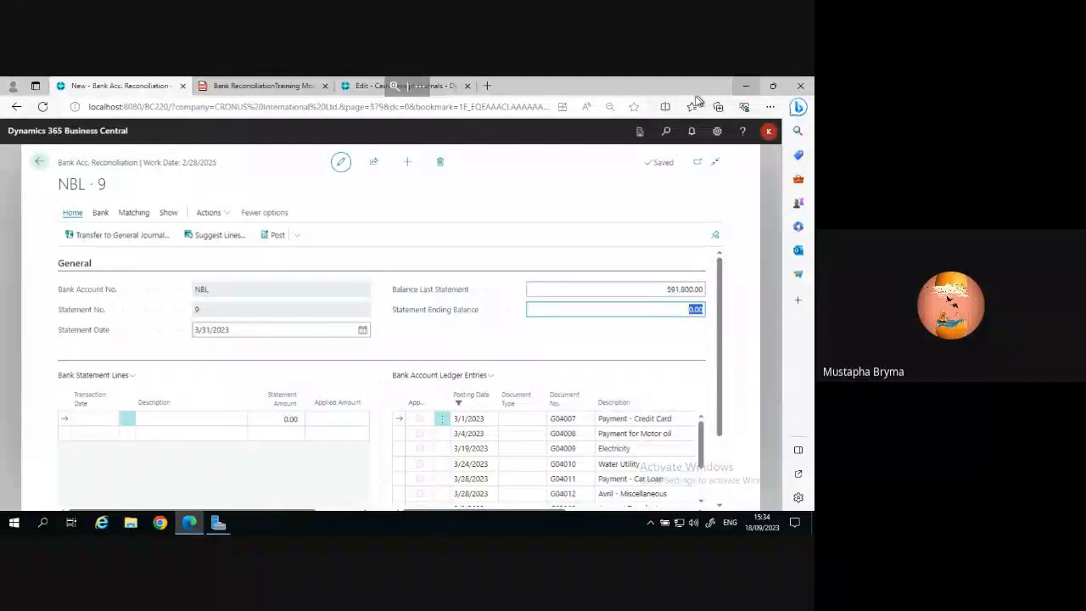
click(745, 86)
click(474, 242)
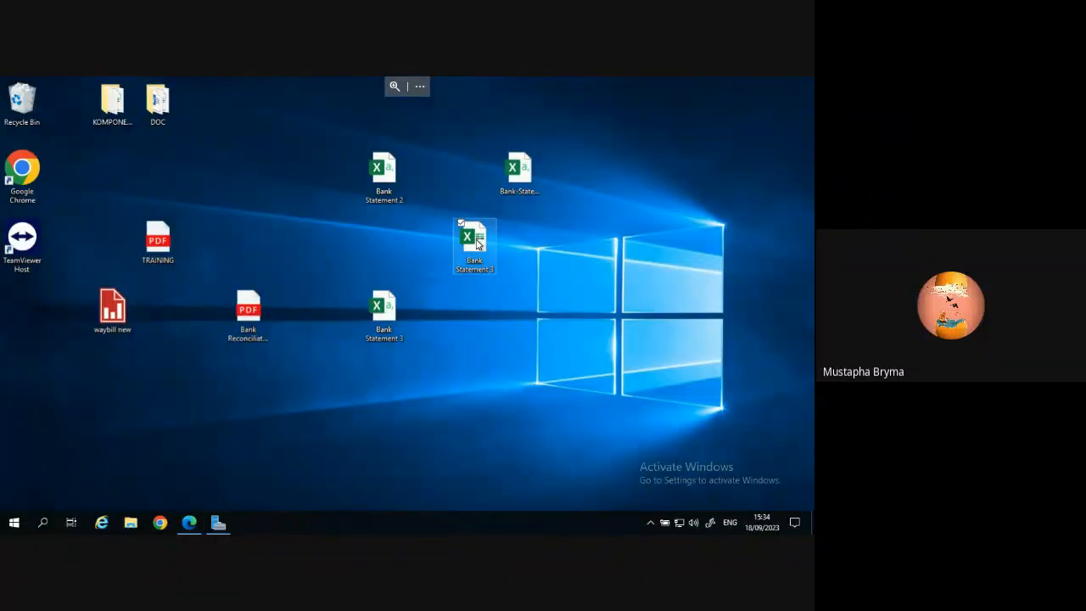
double_click(476, 244)
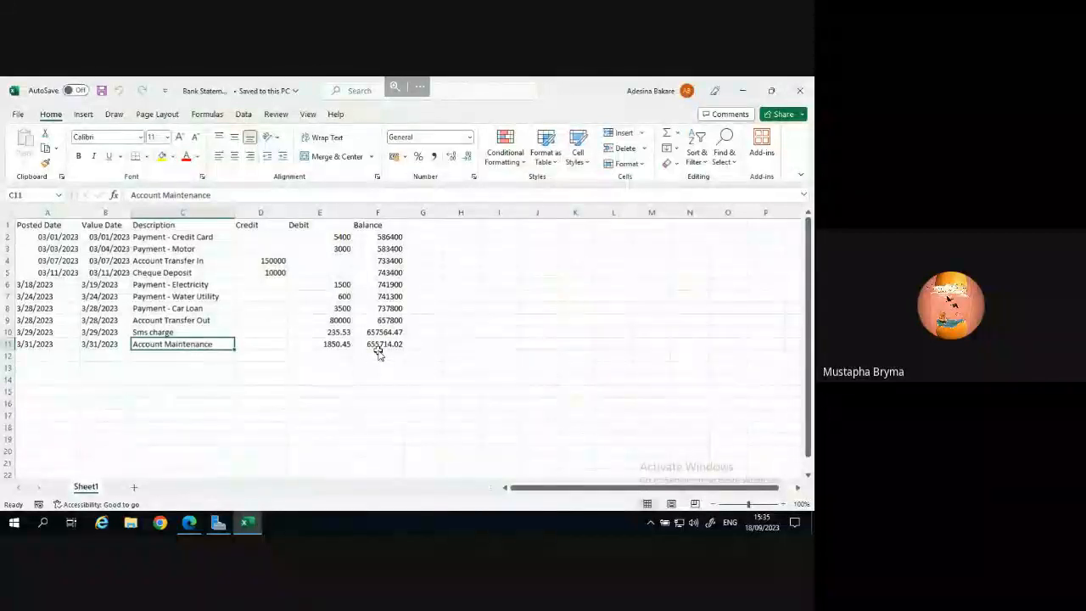
click(387, 344)
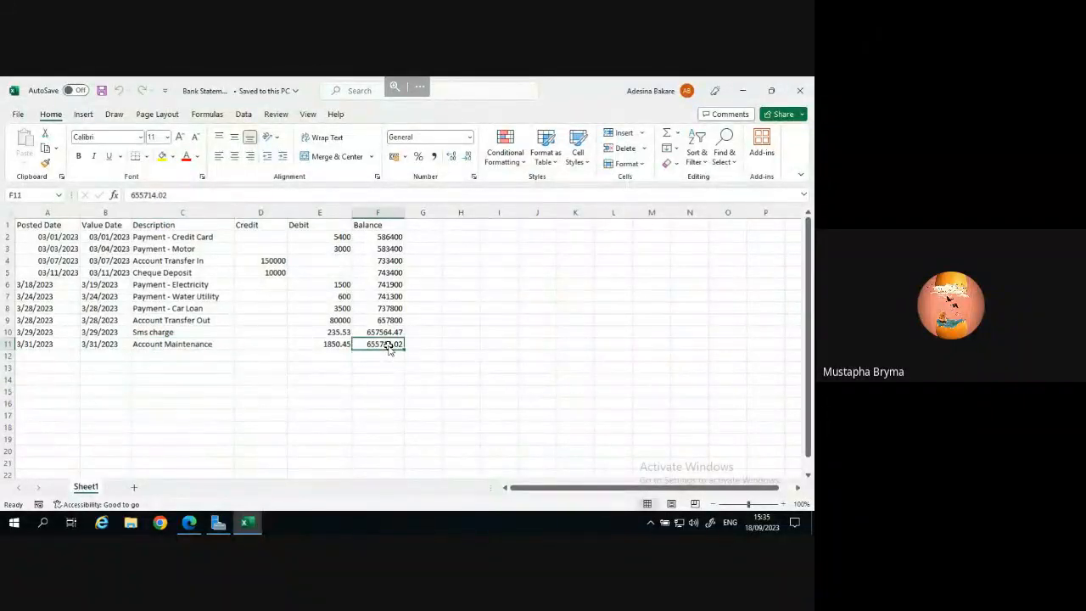
key(ctrl+c)
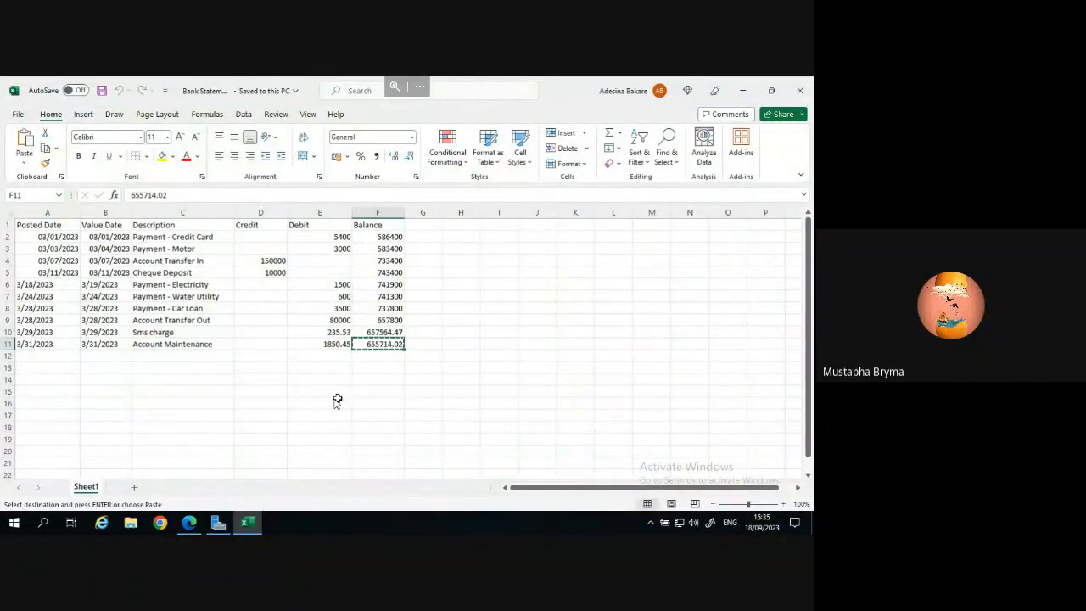
Return to the reconciliation in the browser and set the Statement Ending Balance to 655,714.02.
click(190, 524)
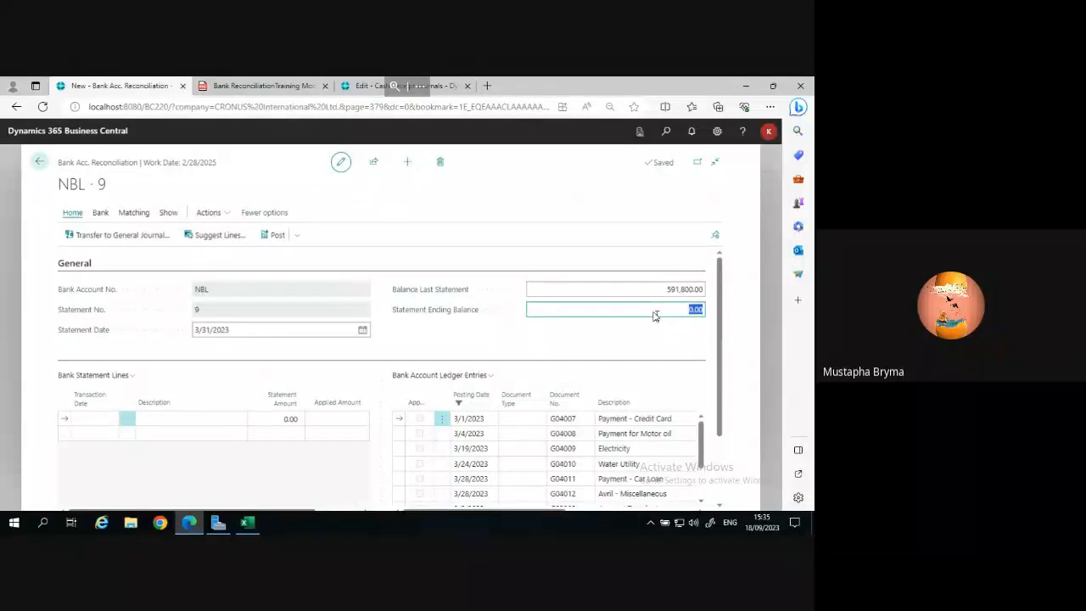
key(ctrl+v)
click(654, 352)
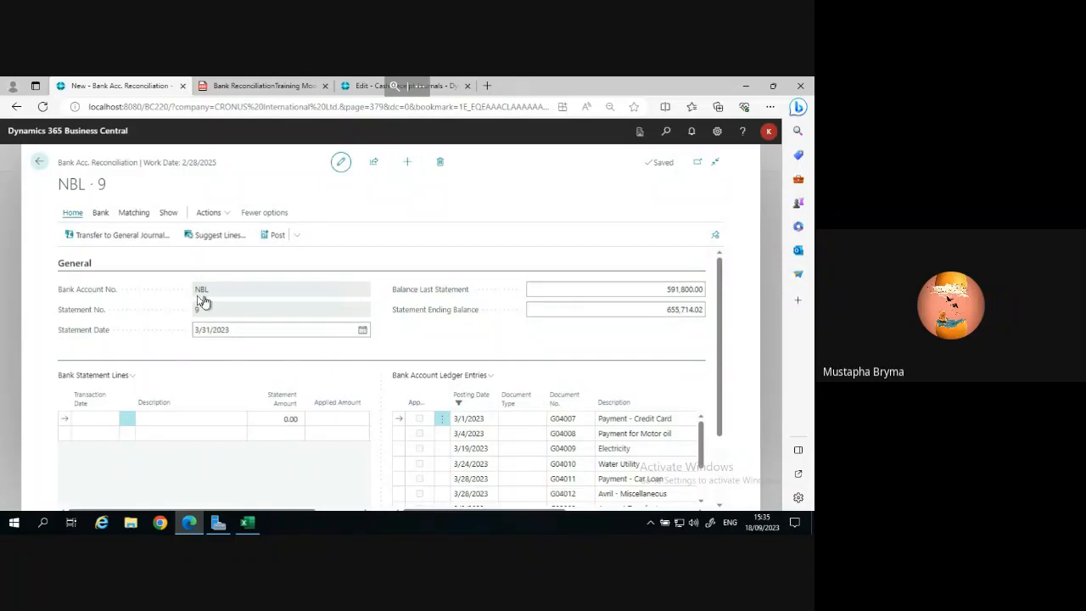
Import the Bank Statement 3 CSV file from the desktop into the NBL reconciliation and review the bank statement lines.
click(100, 215)
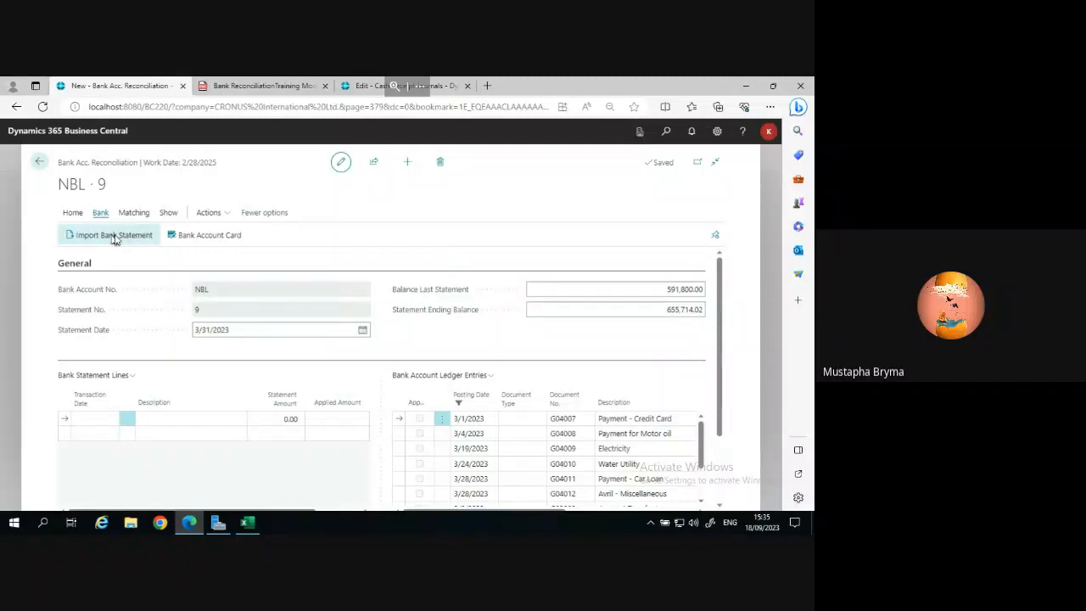
click(114, 237)
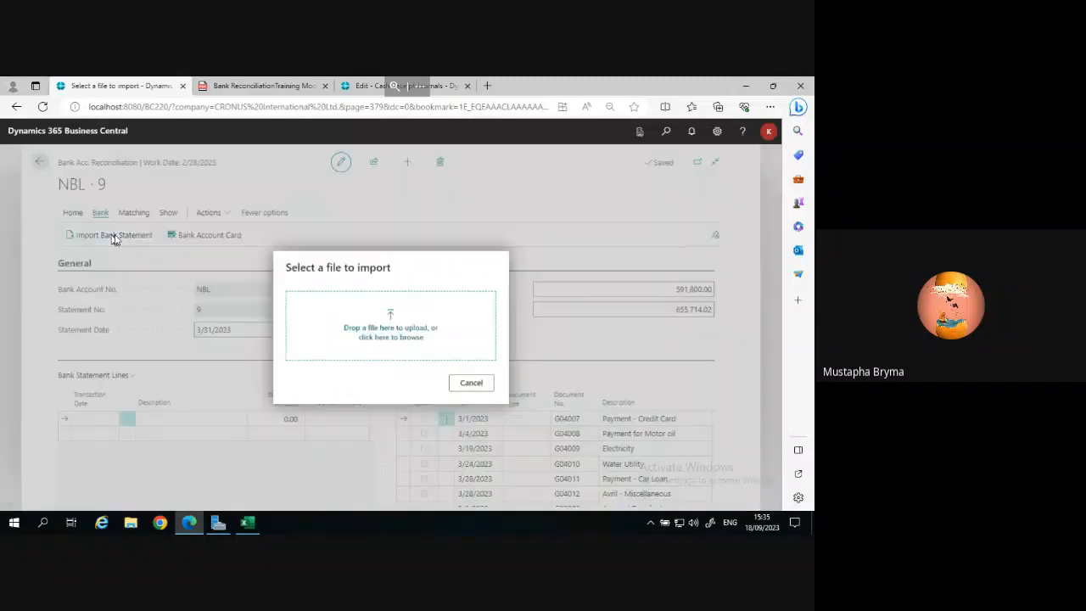
click(391, 337)
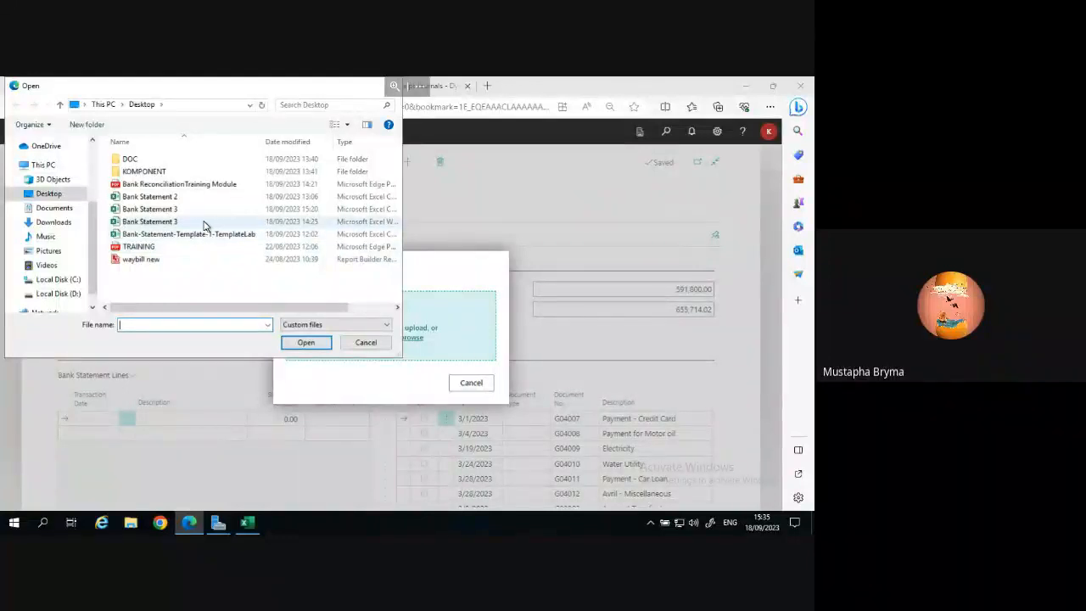
click(158, 212)
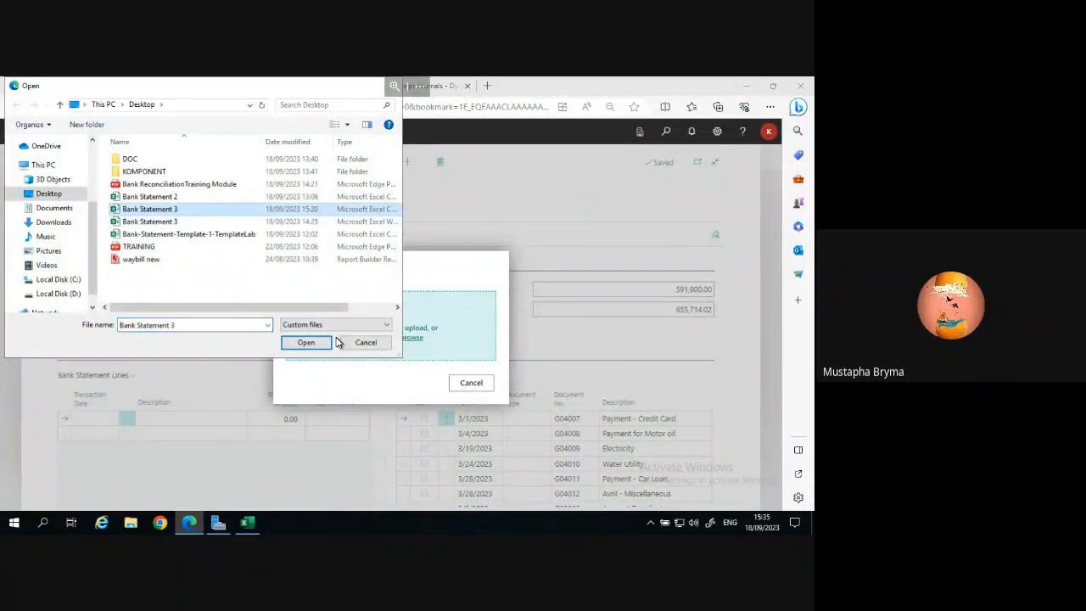
click(308, 343)
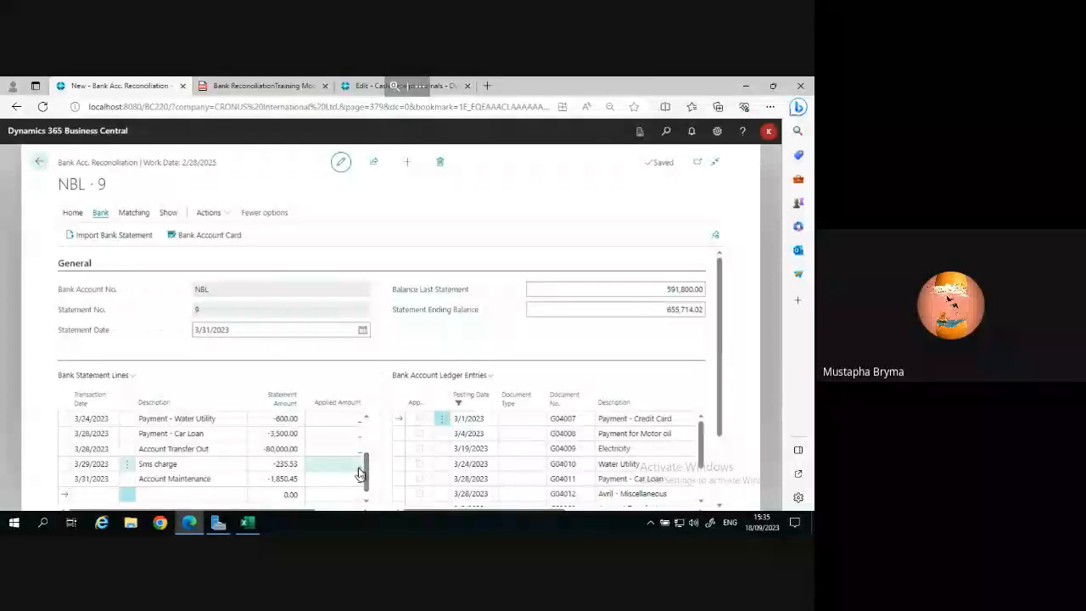
drag(367, 472, 371, 432)
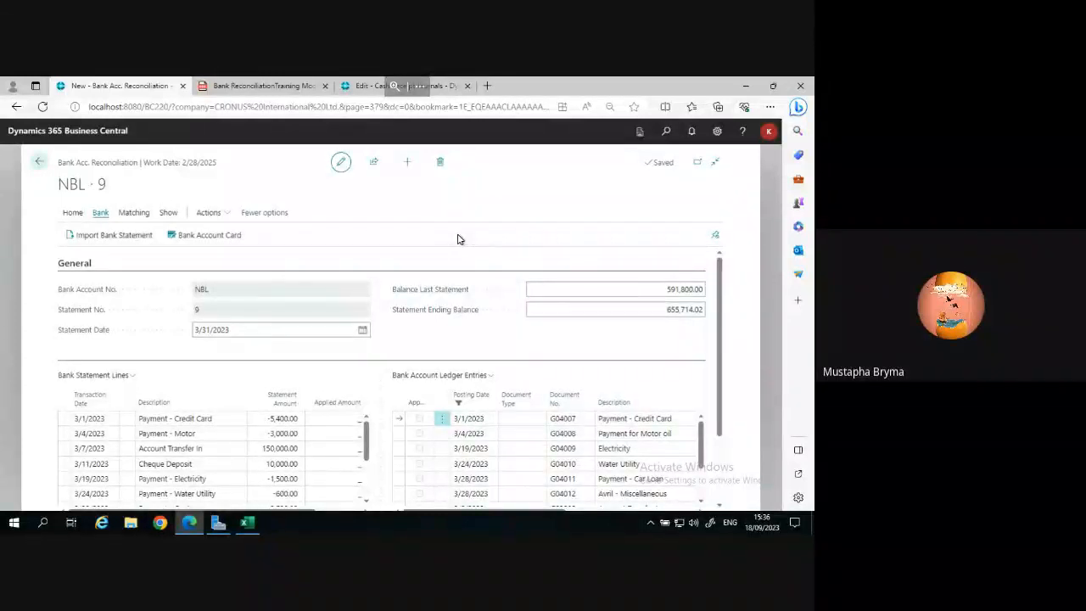
Manually match the 3/1/2023 Payment - Credit Card statement line with the Payment - Credit Card bank account ledger entry.
click(136, 214)
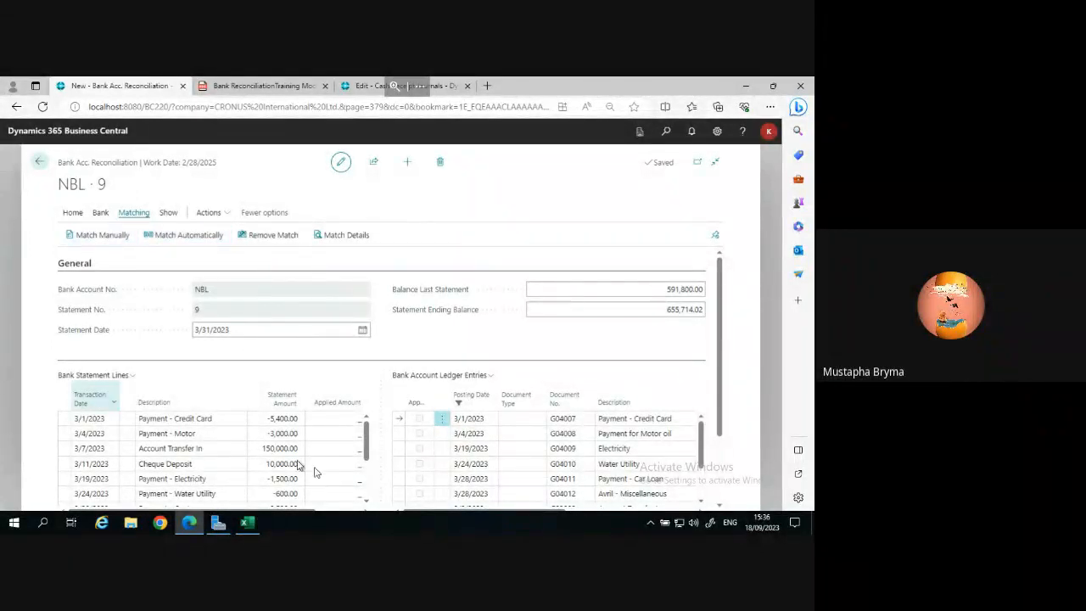
click(169, 419)
click(69, 421)
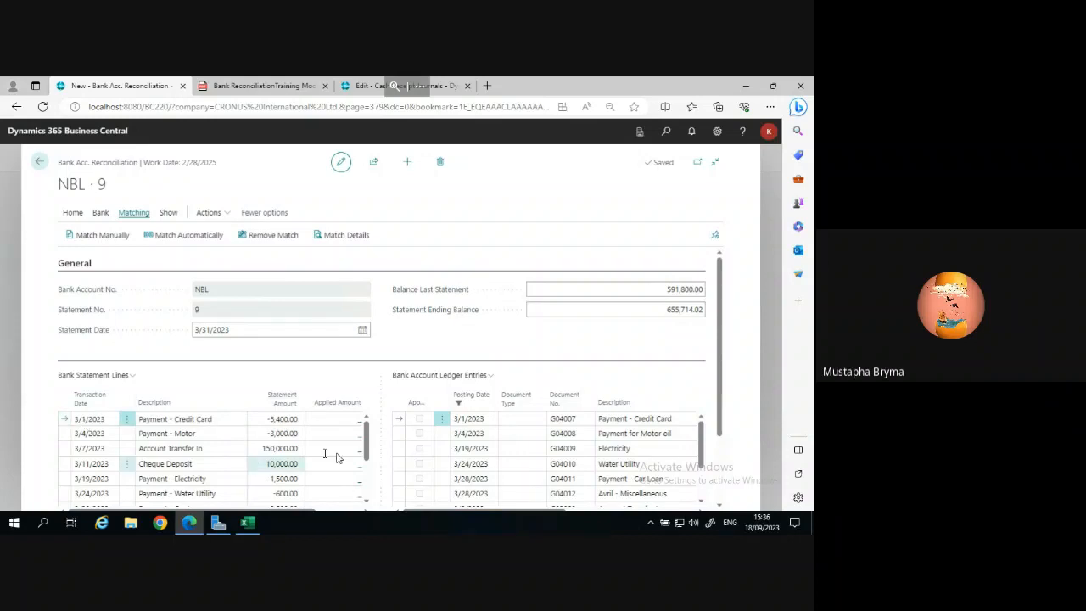
click(599, 434)
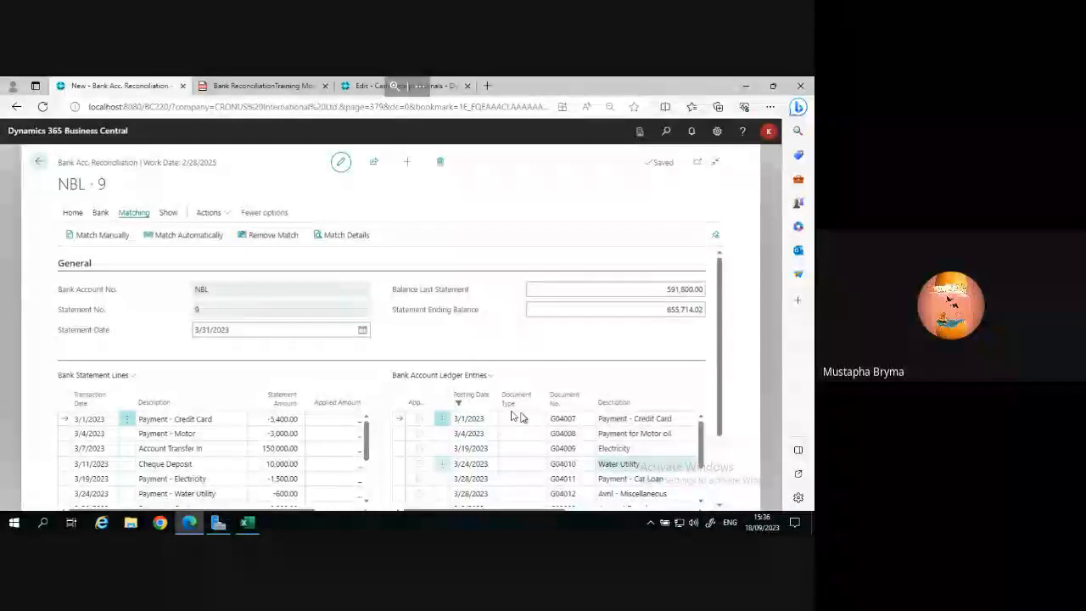
click(454, 418)
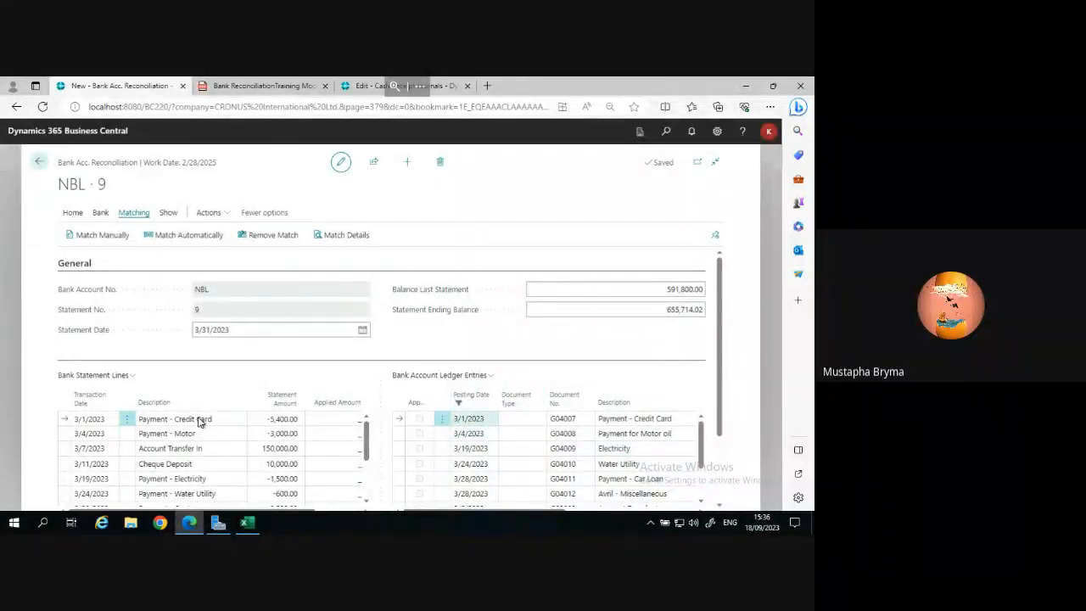
click(72, 421)
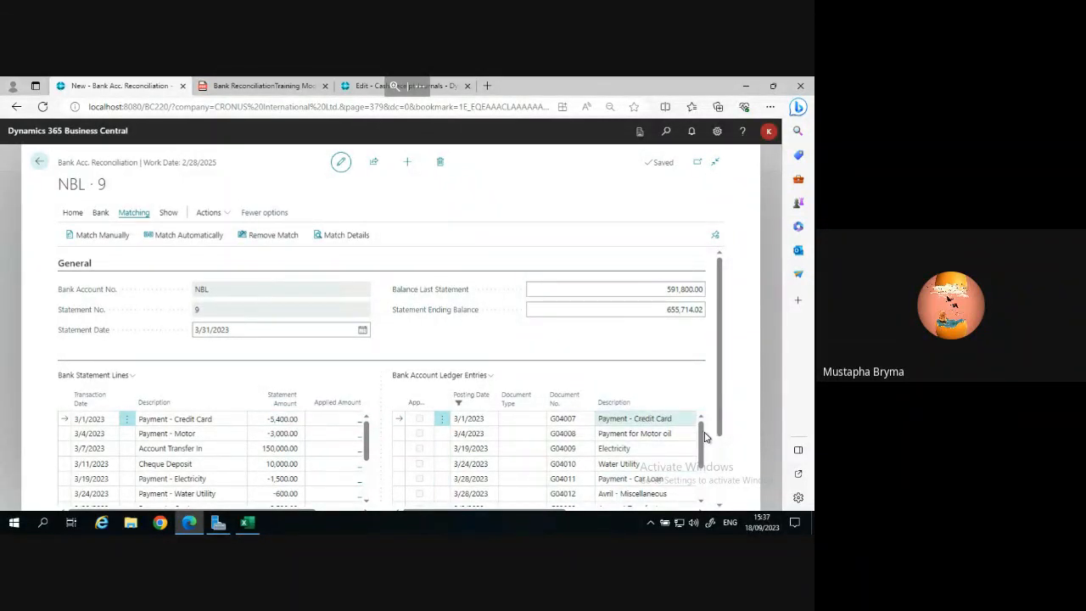
drag(702, 463, 702, 391)
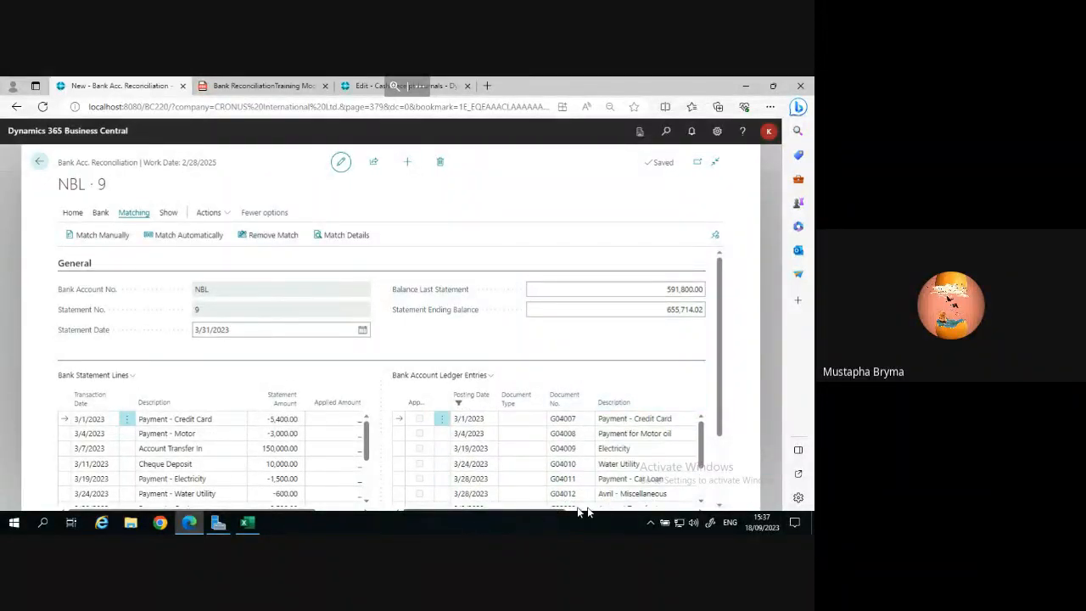
click(651, 509)
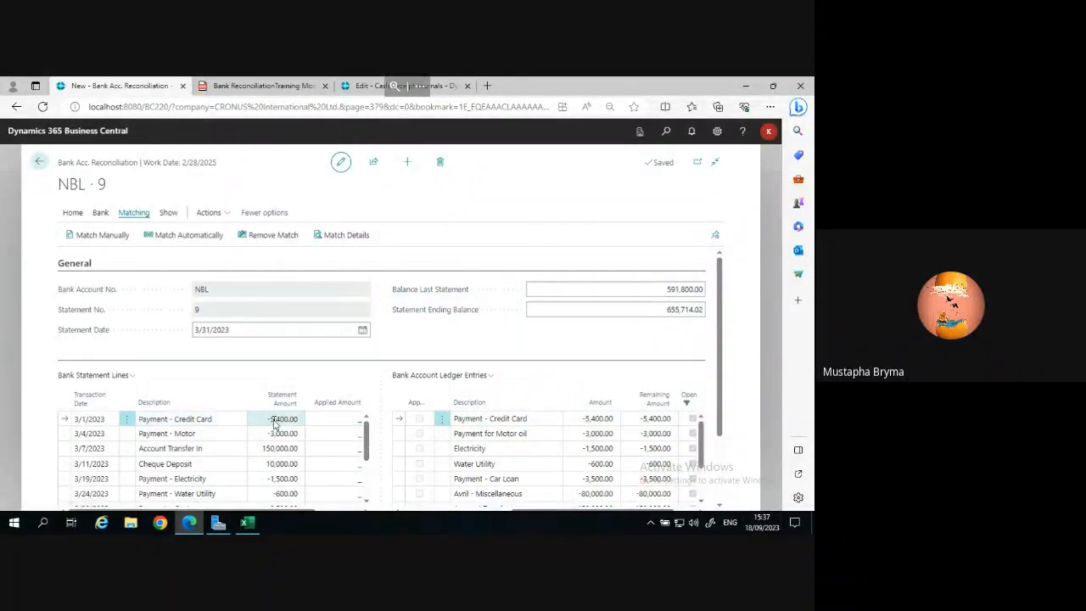
click(465, 449)
click(515, 418)
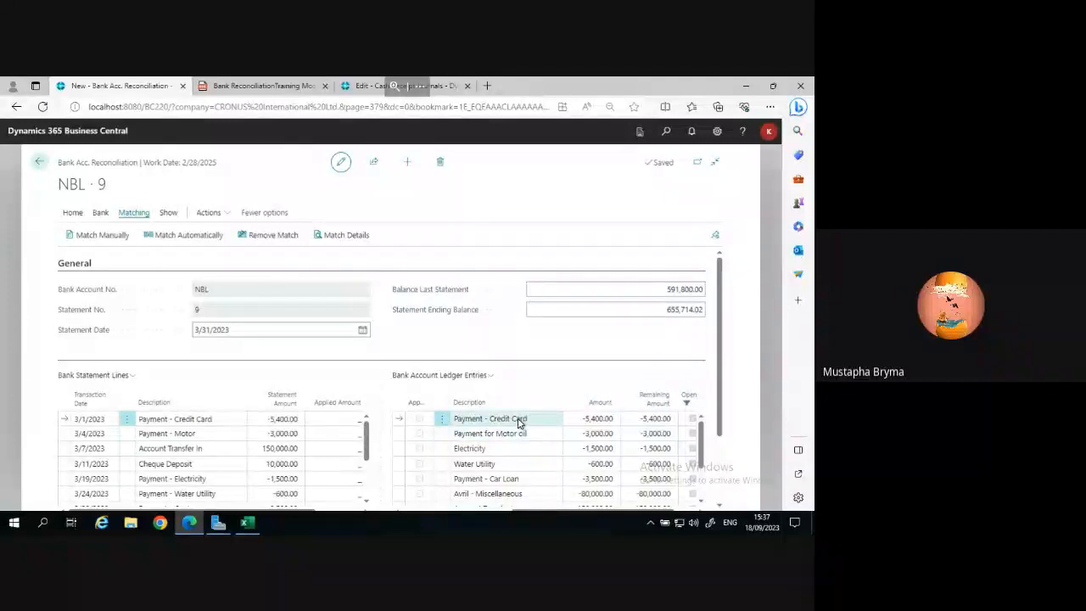
click(113, 238)
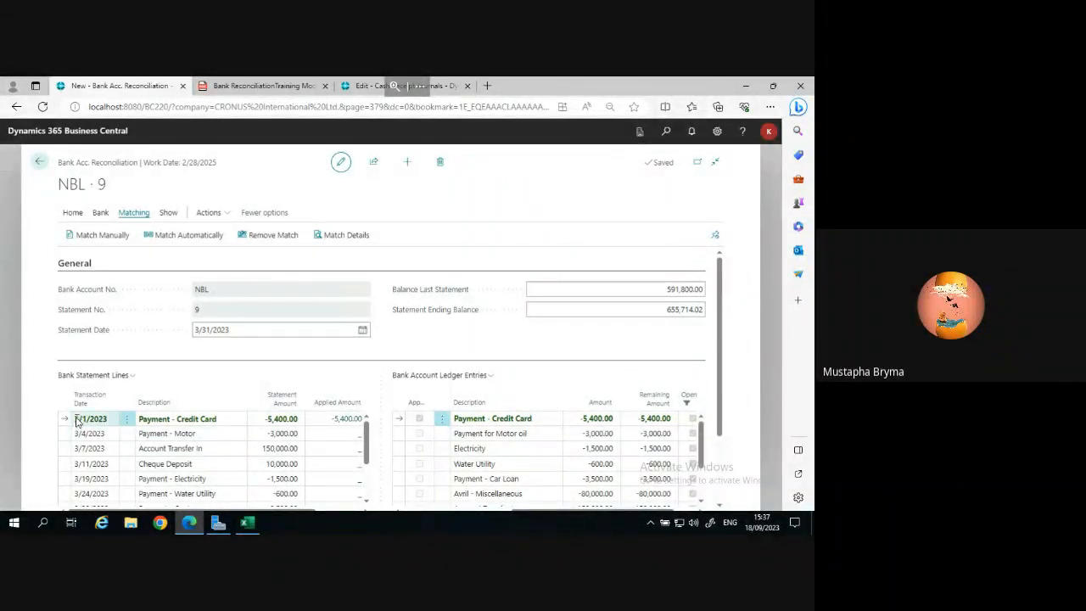
Match the bank entries automatically with a transaction date tolerance of 2 days, overwriting the existing matches.
click(187, 243)
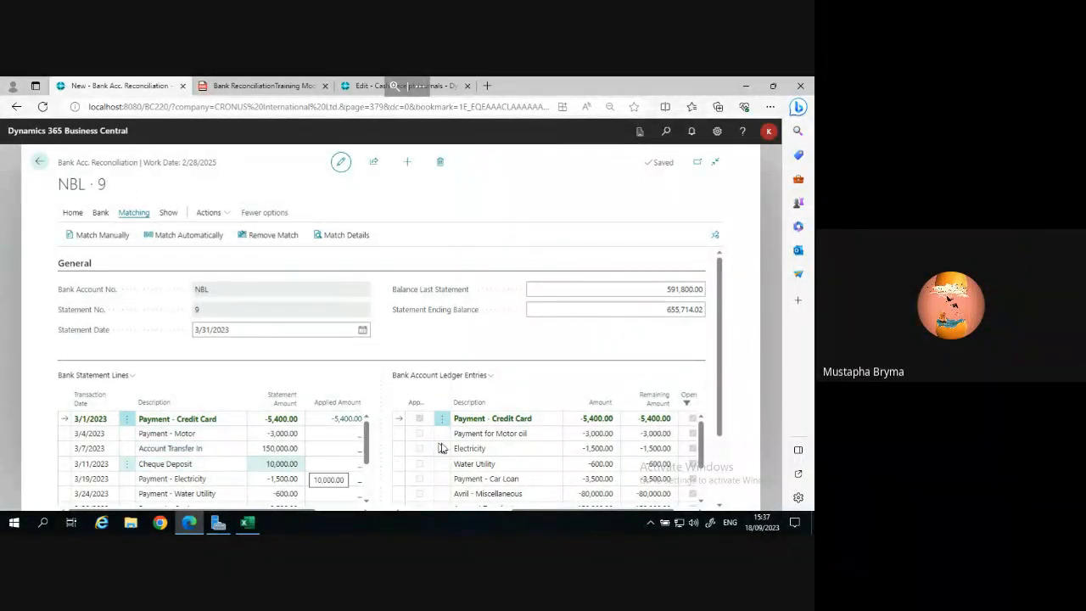
click(226, 246)
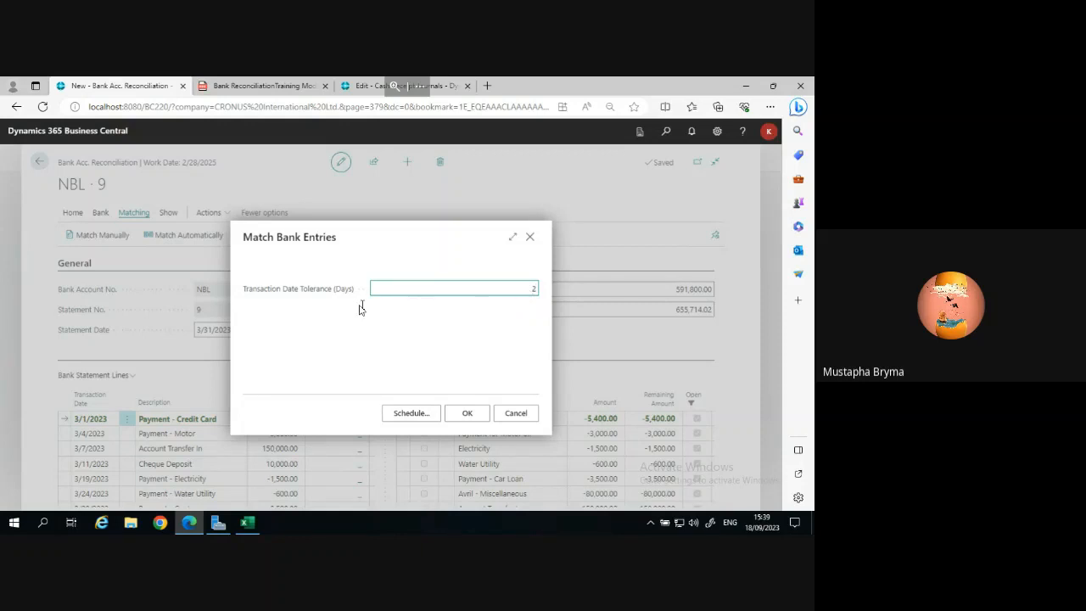
click(464, 414)
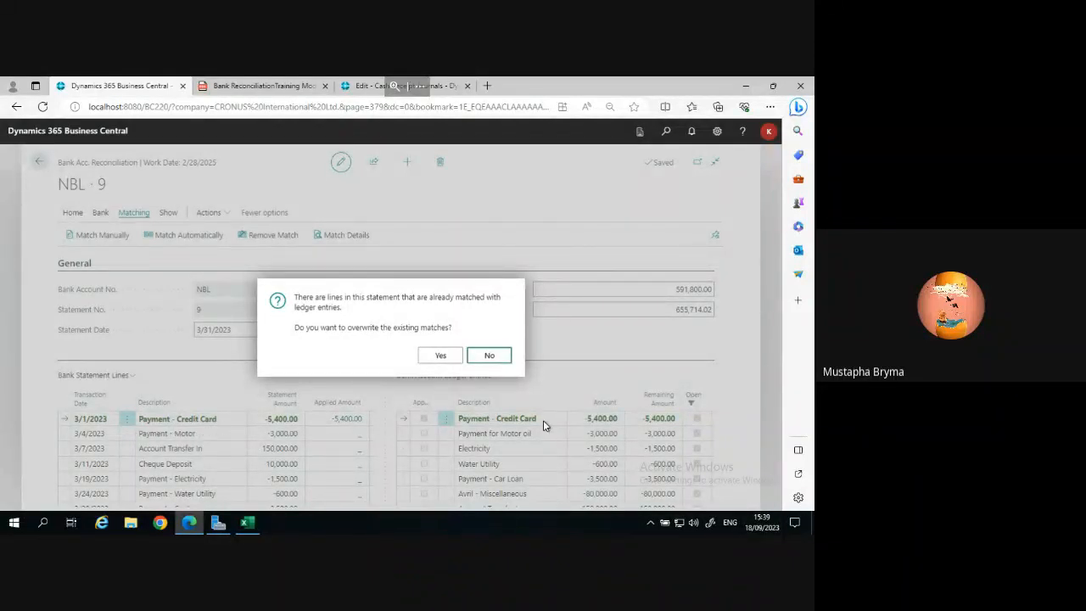
click(437, 360)
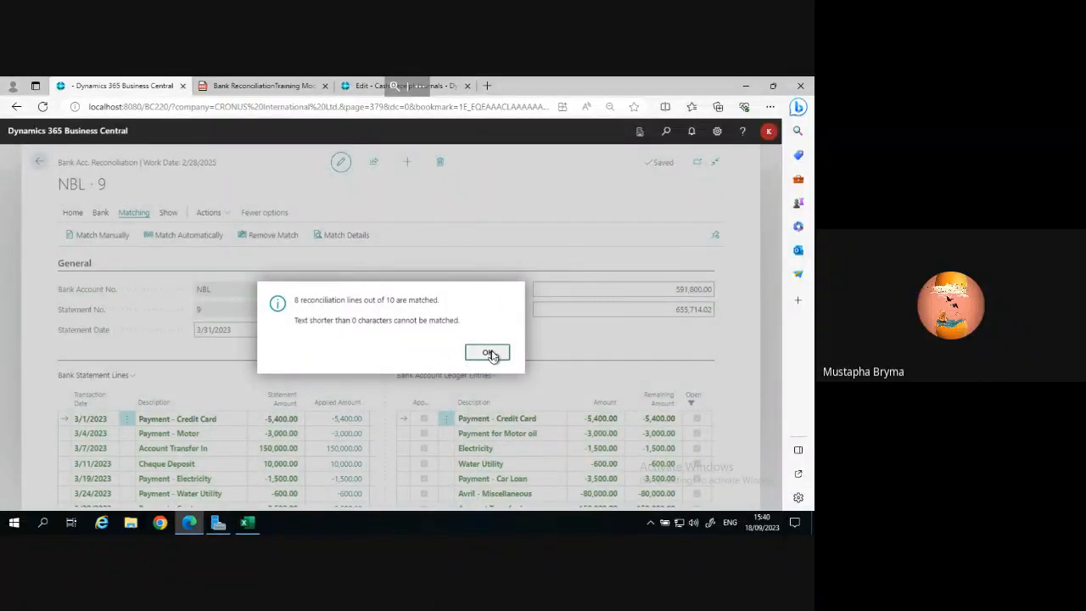
key(Return)
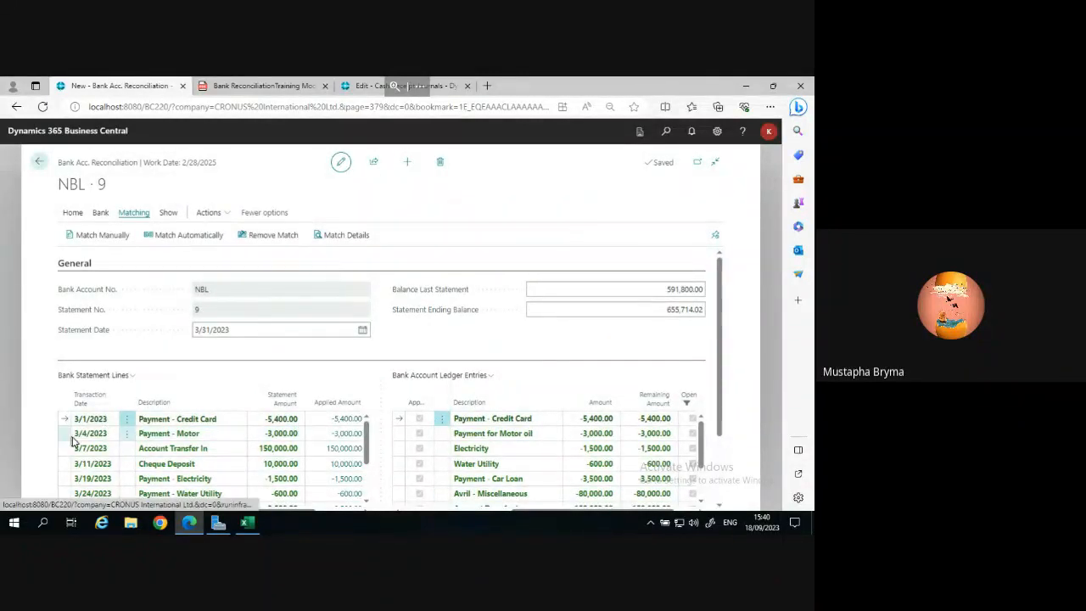
Compare the bank statement lines with the bank account ledger entries to identify which ones on each side are still unmatched.
click(184, 434)
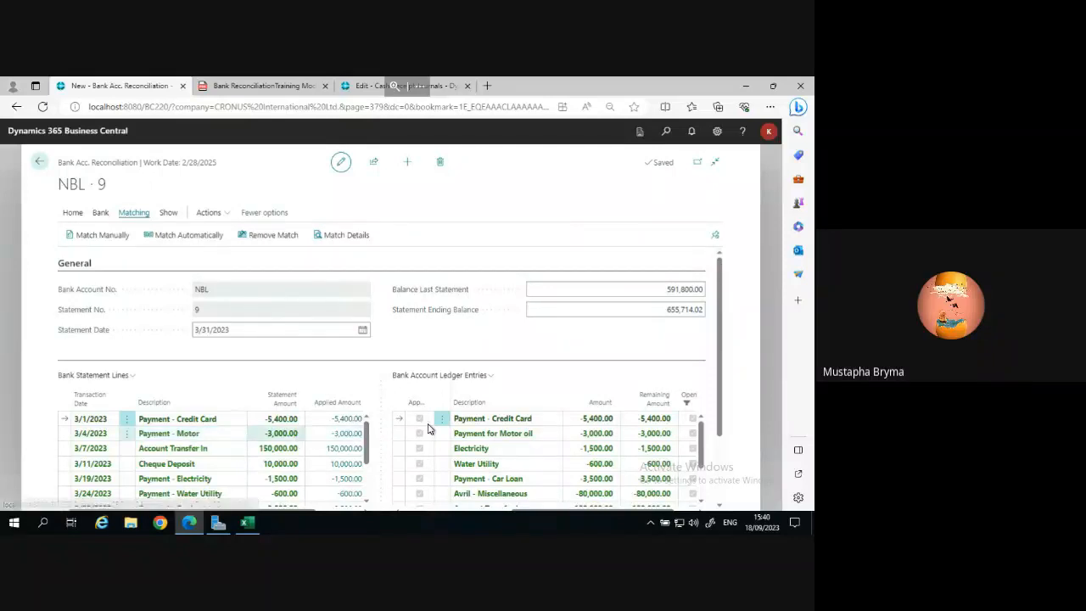
click(482, 437)
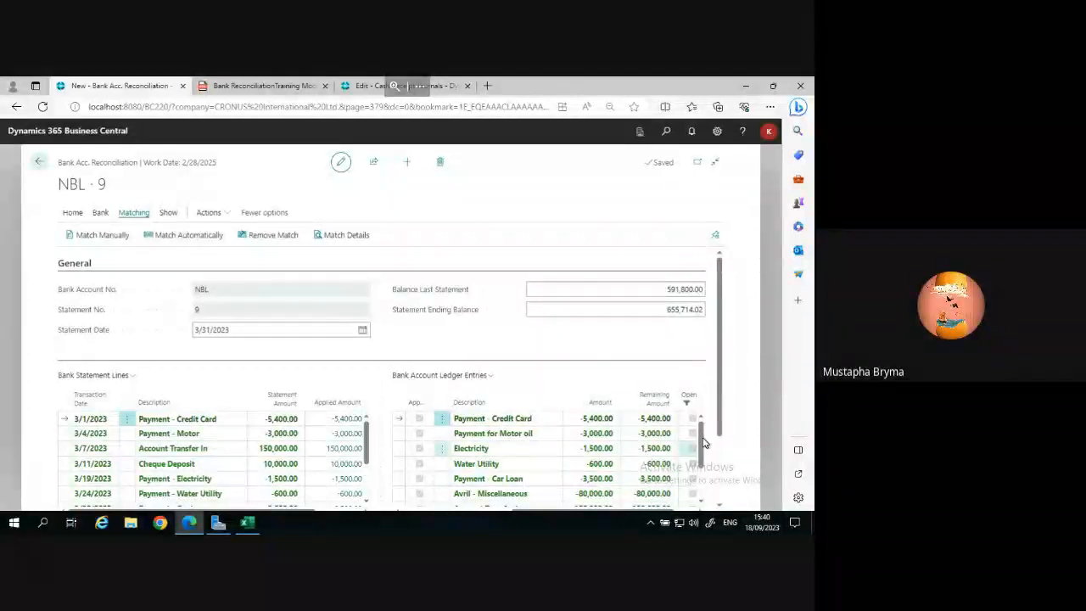
drag(702, 440, 703, 484)
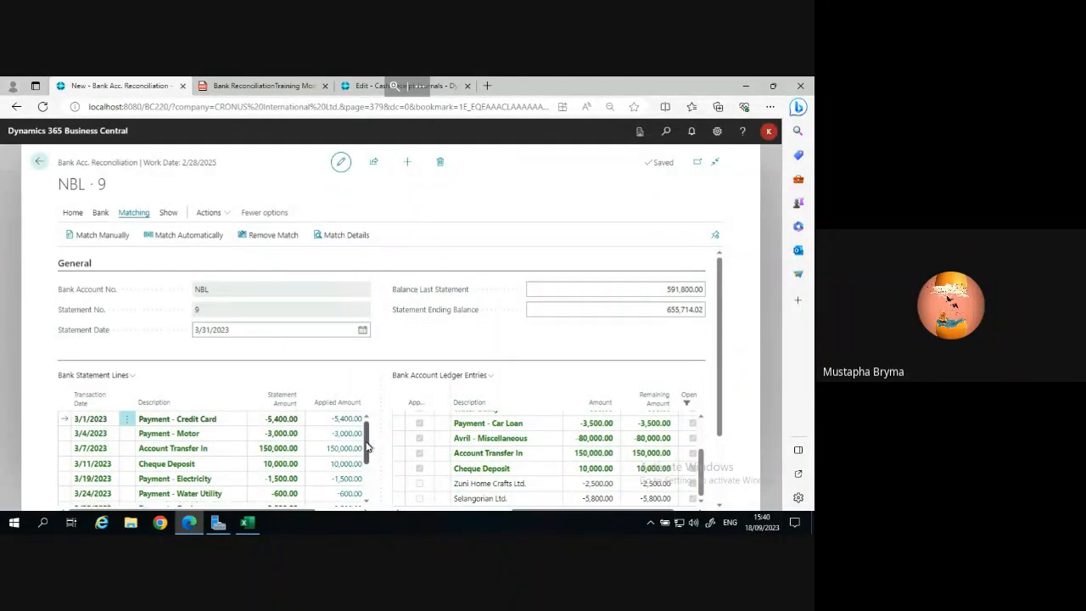
drag(367, 445, 368, 490)
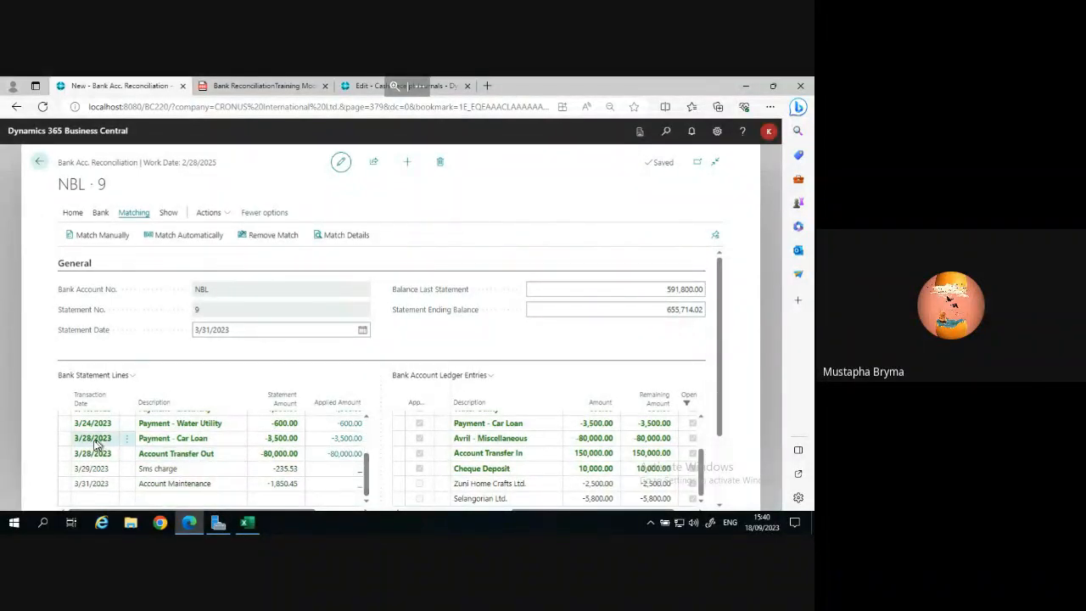
click(92, 471)
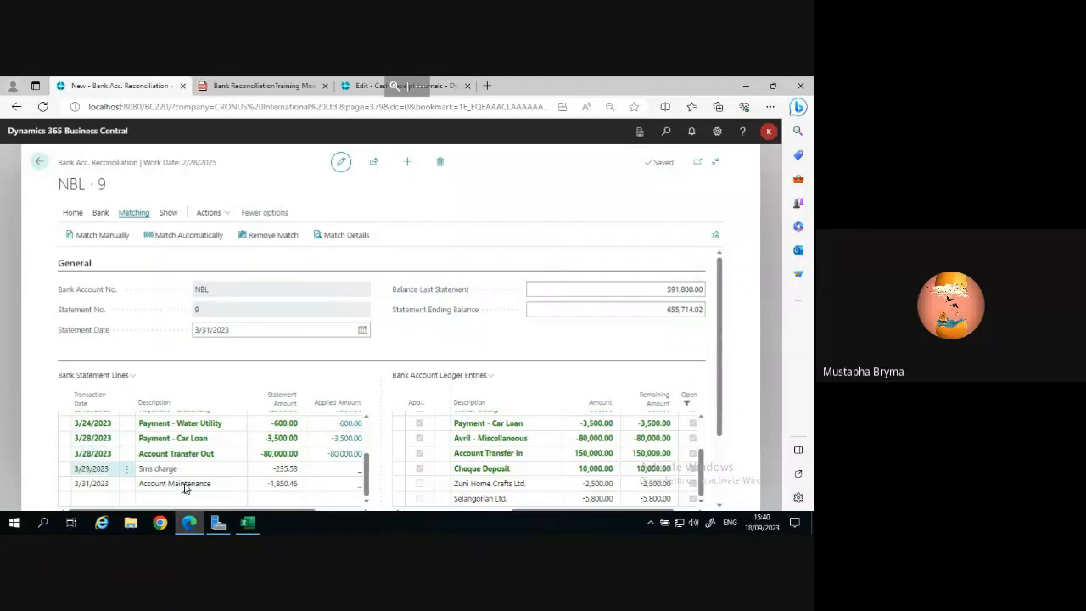
click(296, 489)
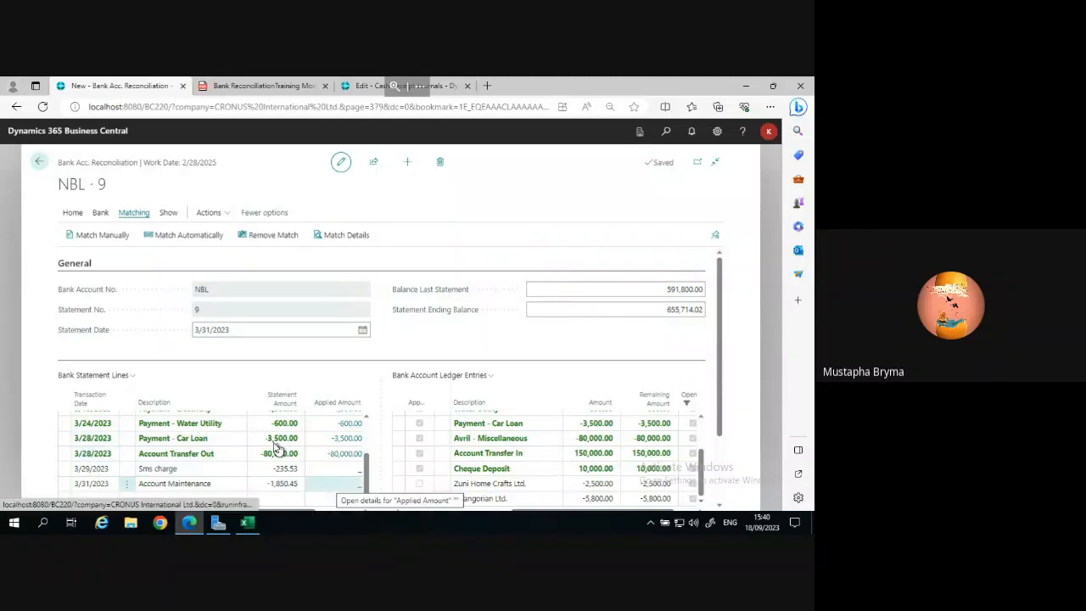
click(211, 442)
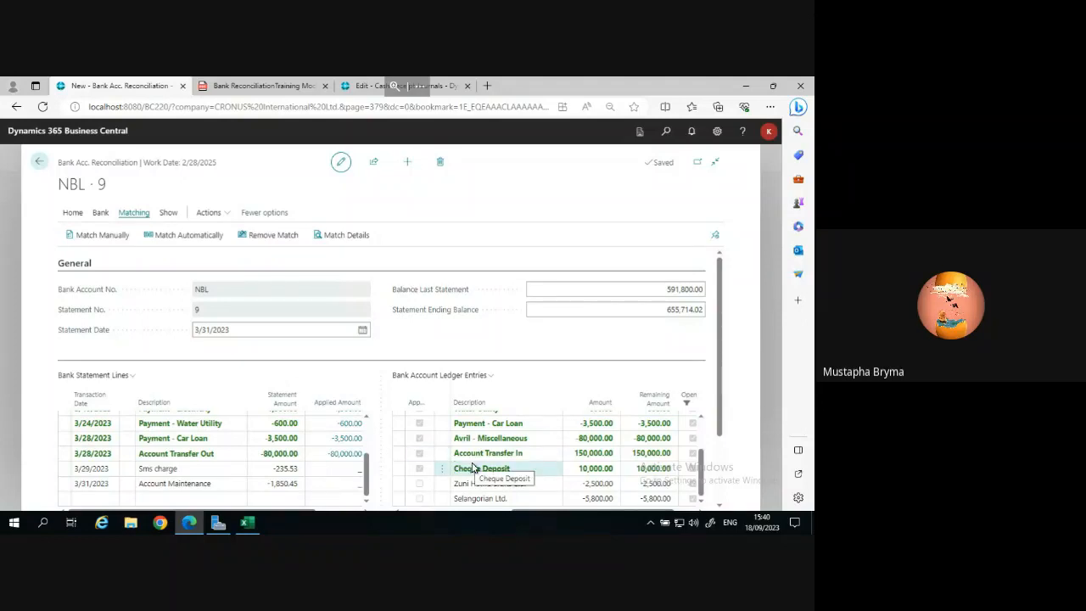
click(437, 468)
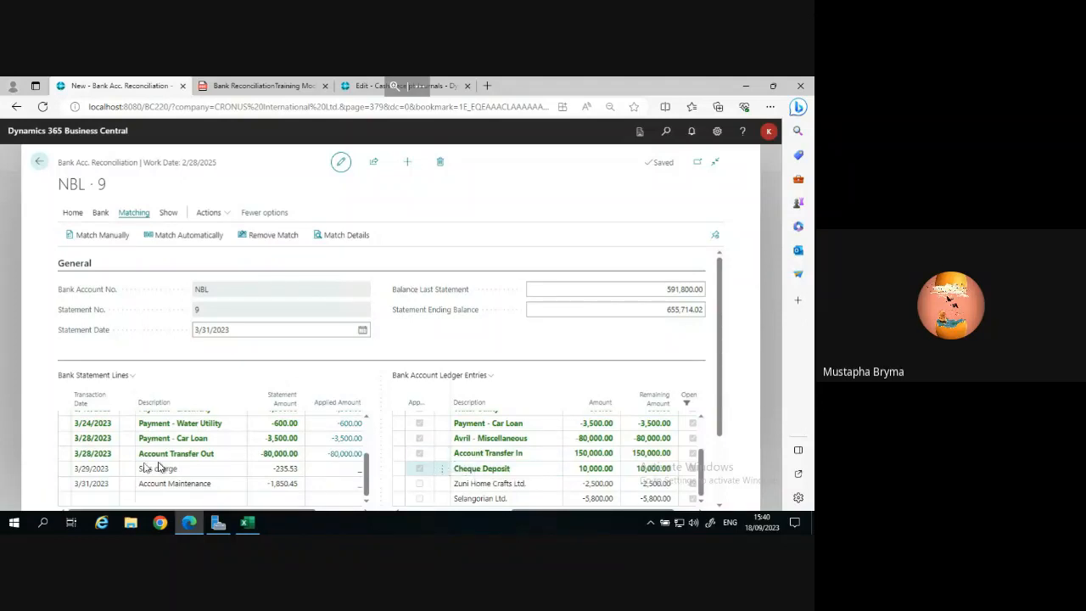
click(119, 467)
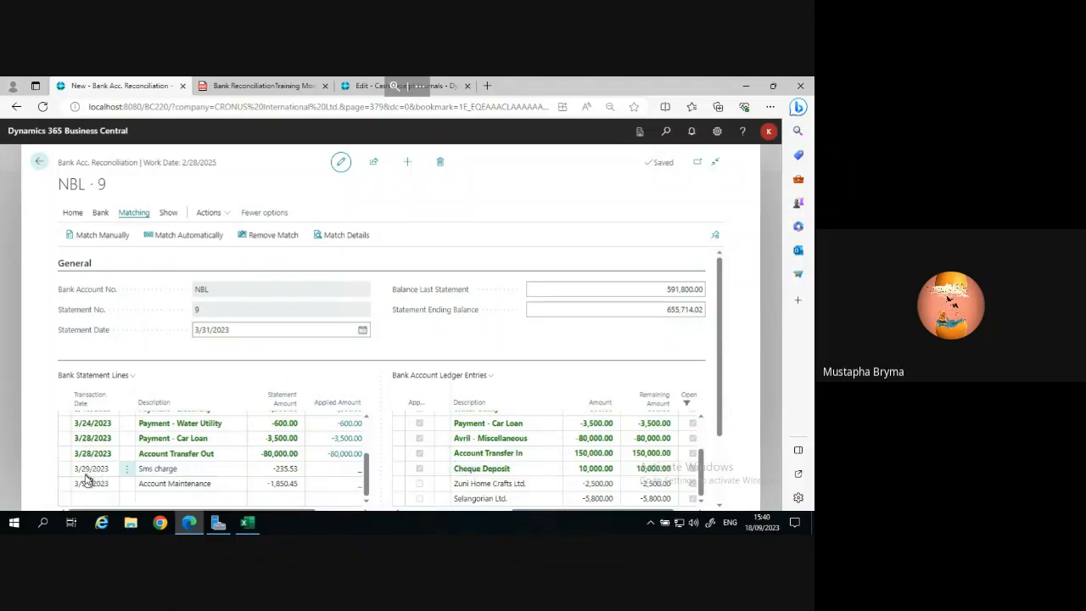
click(156, 468)
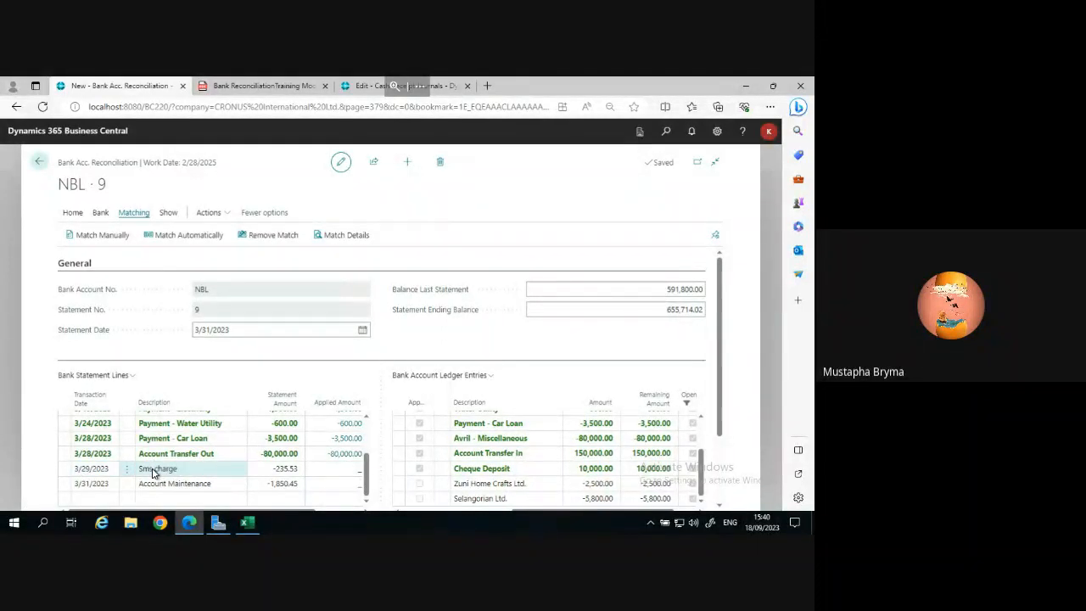
click(272, 482)
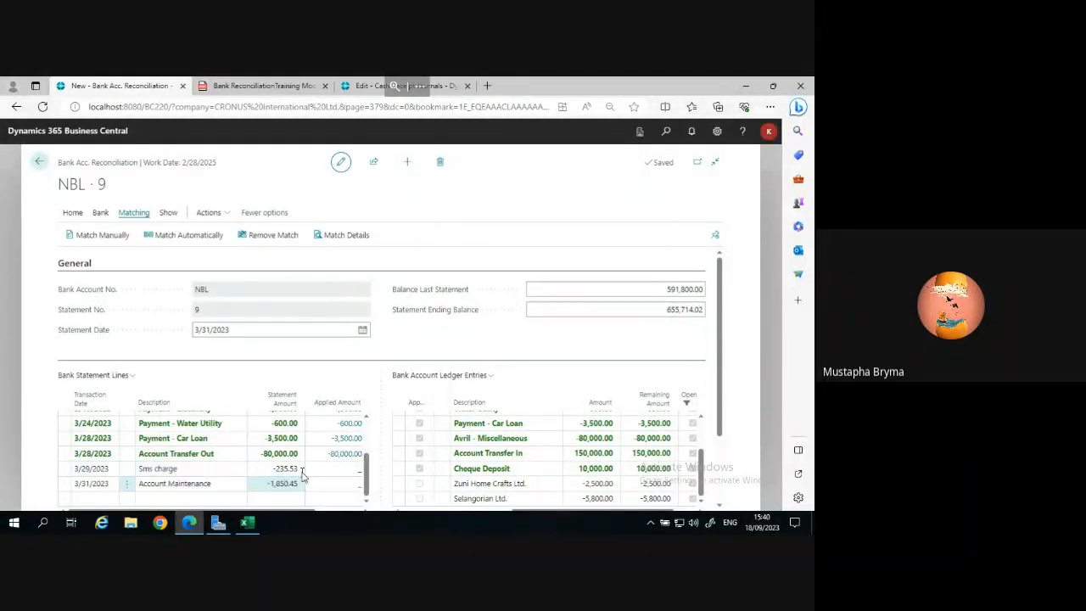
click(475, 468)
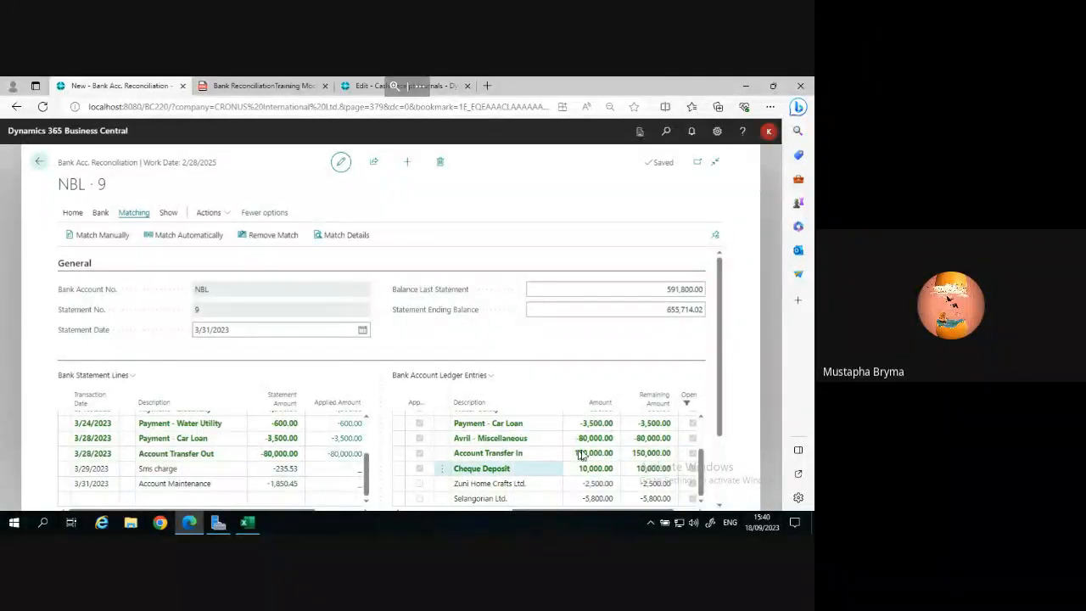
click(520, 423)
drag(701, 482, 704, 515)
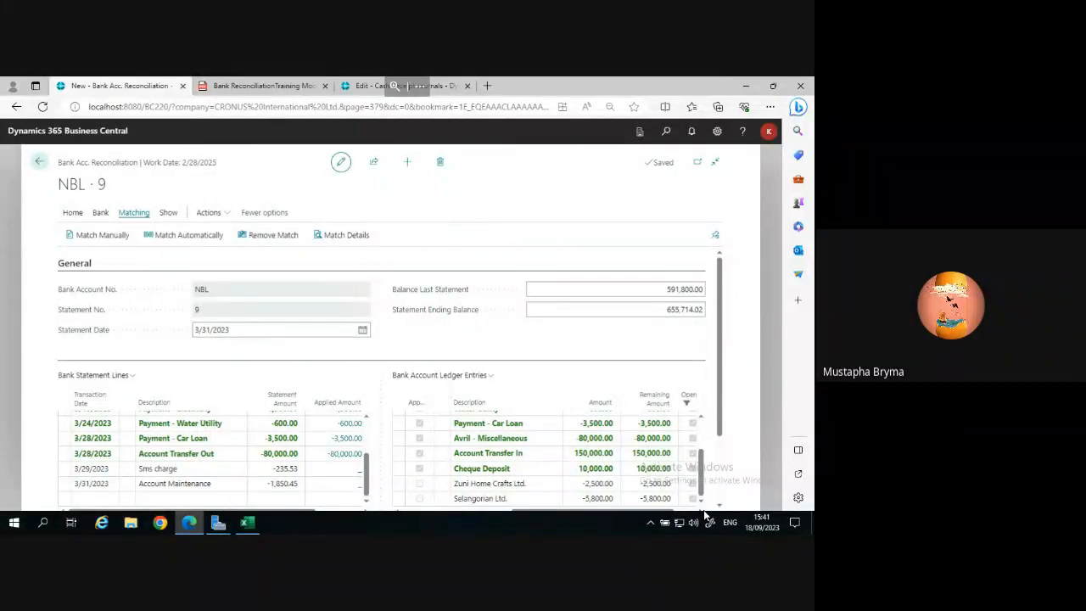
Select the unmatched 3/29/2023 Sms charge and 3/31/2023 Account Maintenance bank statement lines together.
click(151, 492)
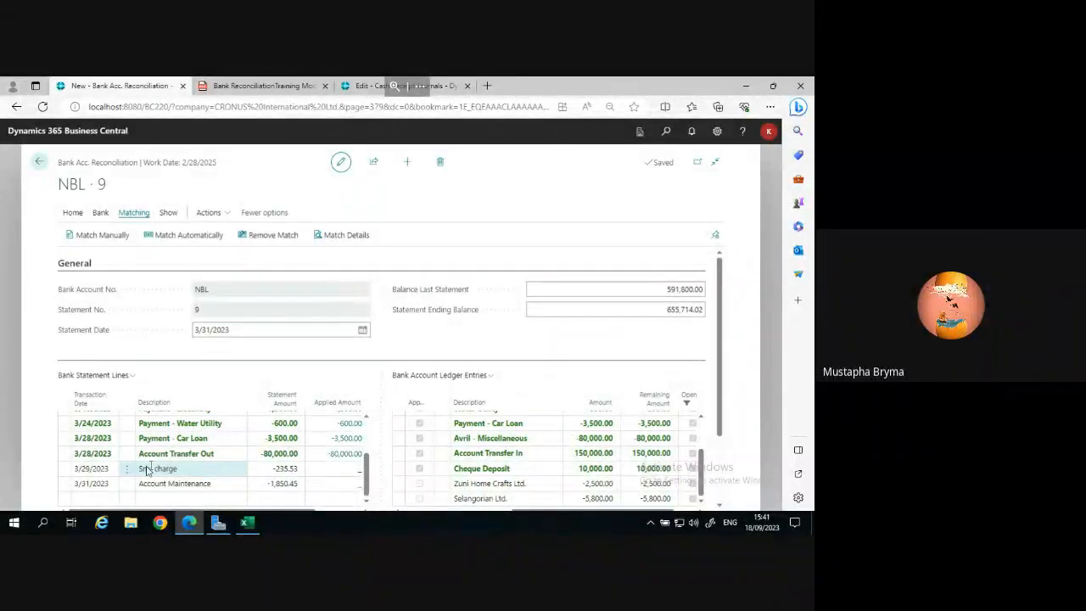
click(240, 482)
click(127, 468)
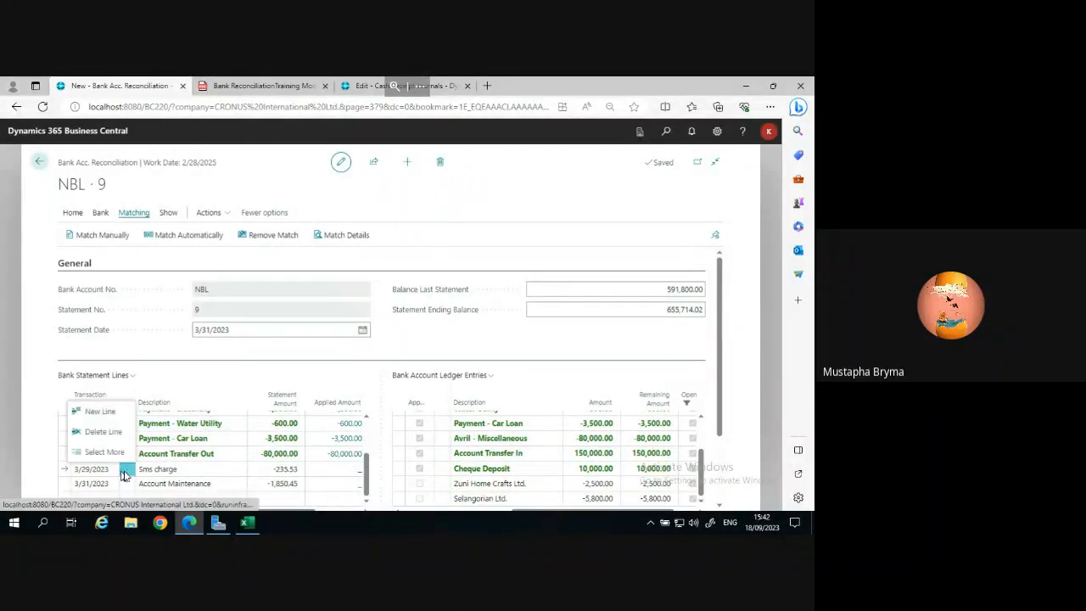
click(82, 457)
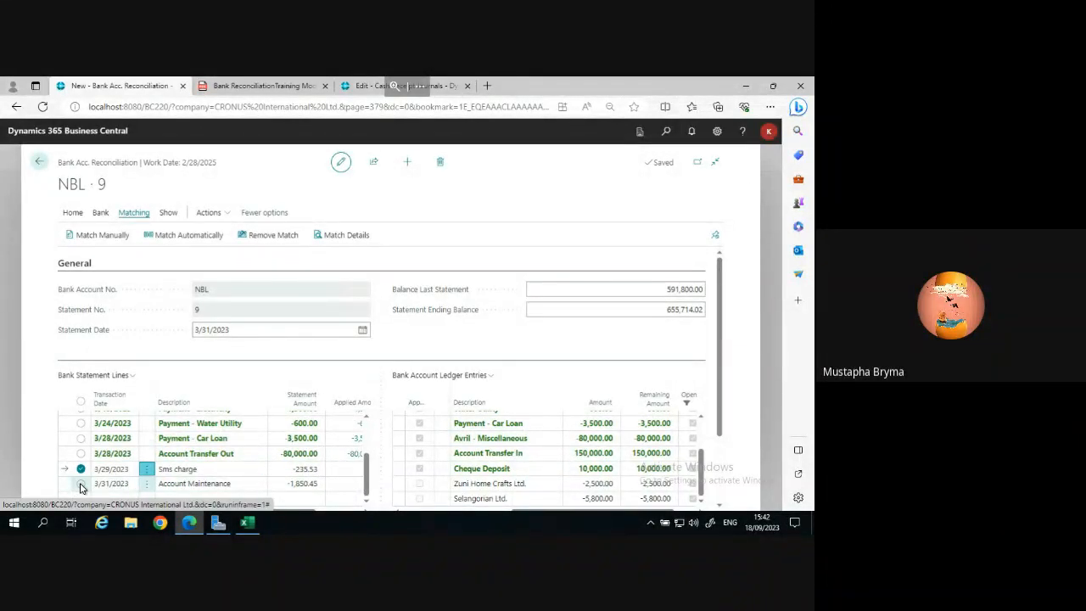
click(81, 483)
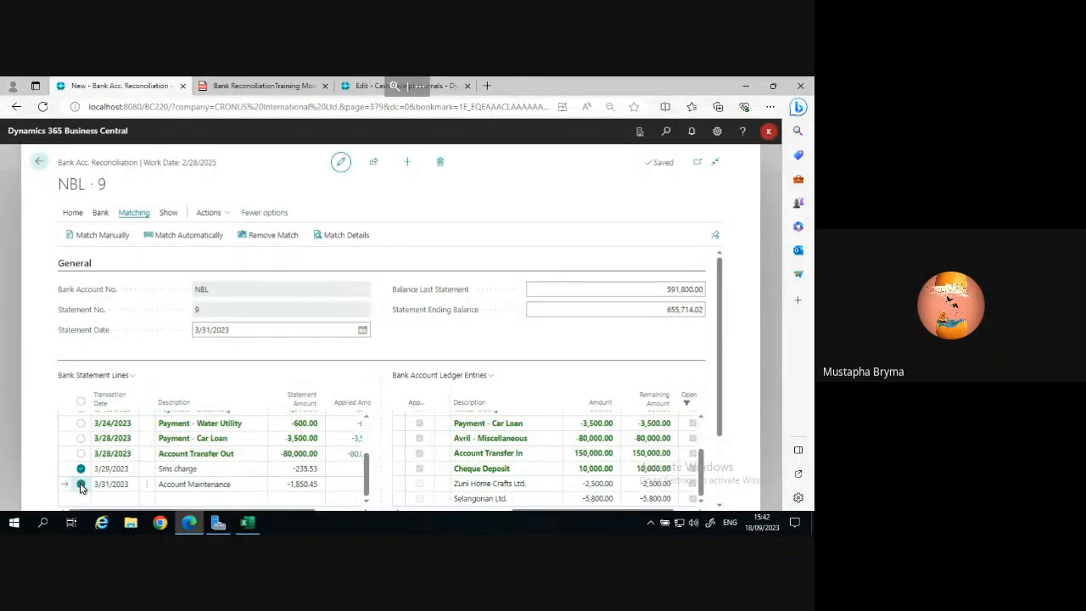
click(303, 484)
Transfer the selected statement lines to the general journal using the PAYMENT journal template and the GENERAL batch.
click(74, 214)
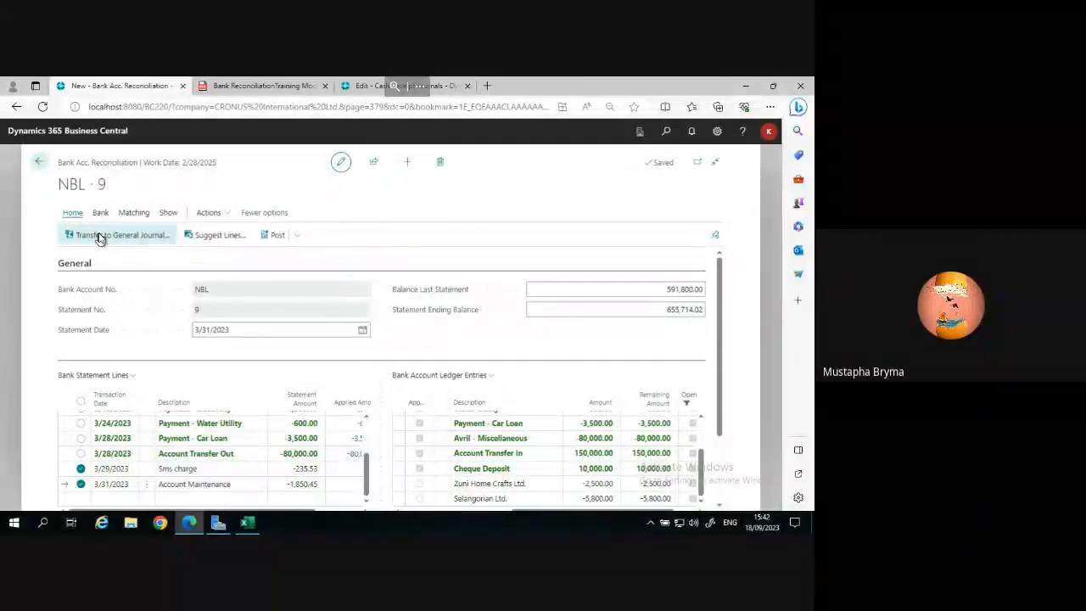
click(99, 237)
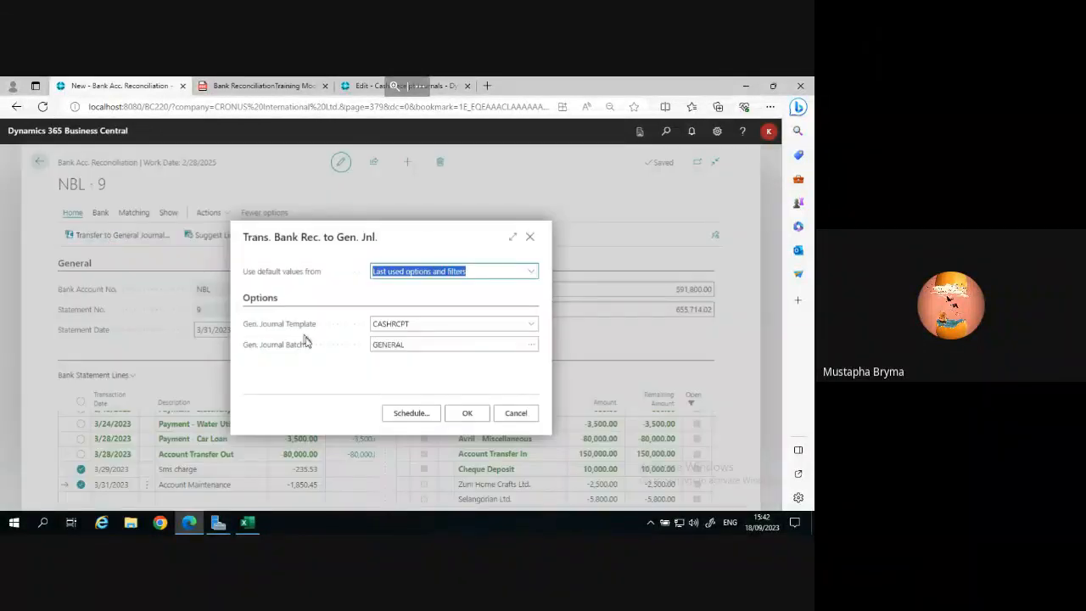
click(532, 327)
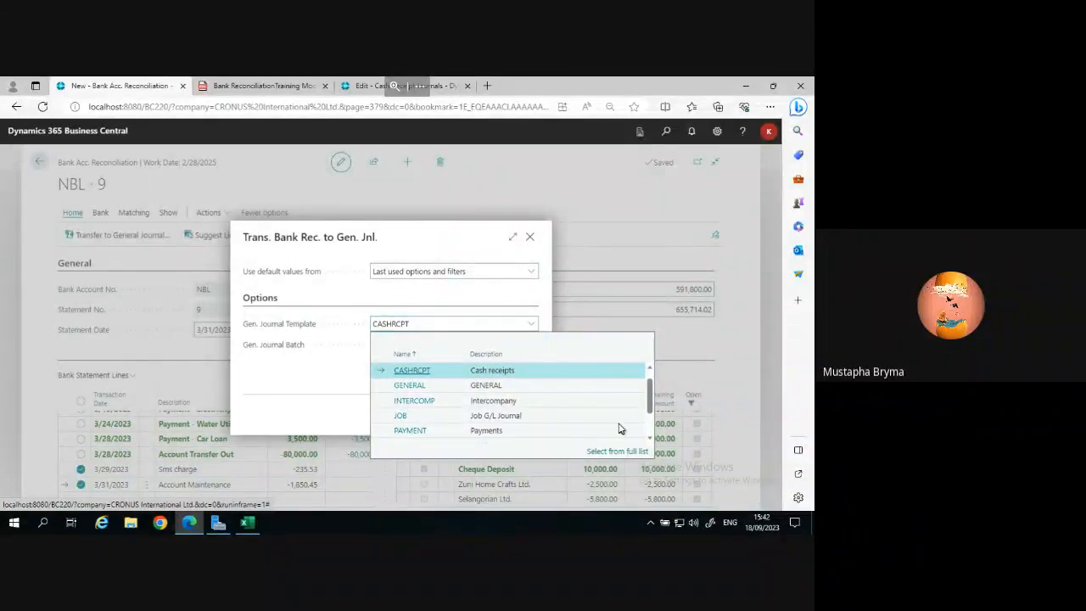
click(444, 433)
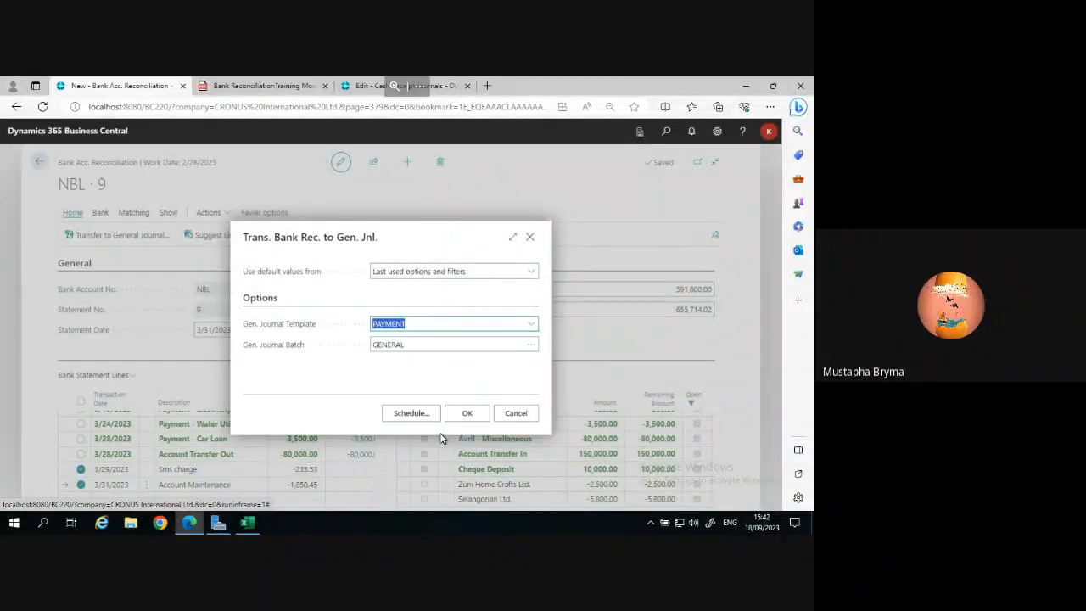
click(536, 345)
click(534, 345)
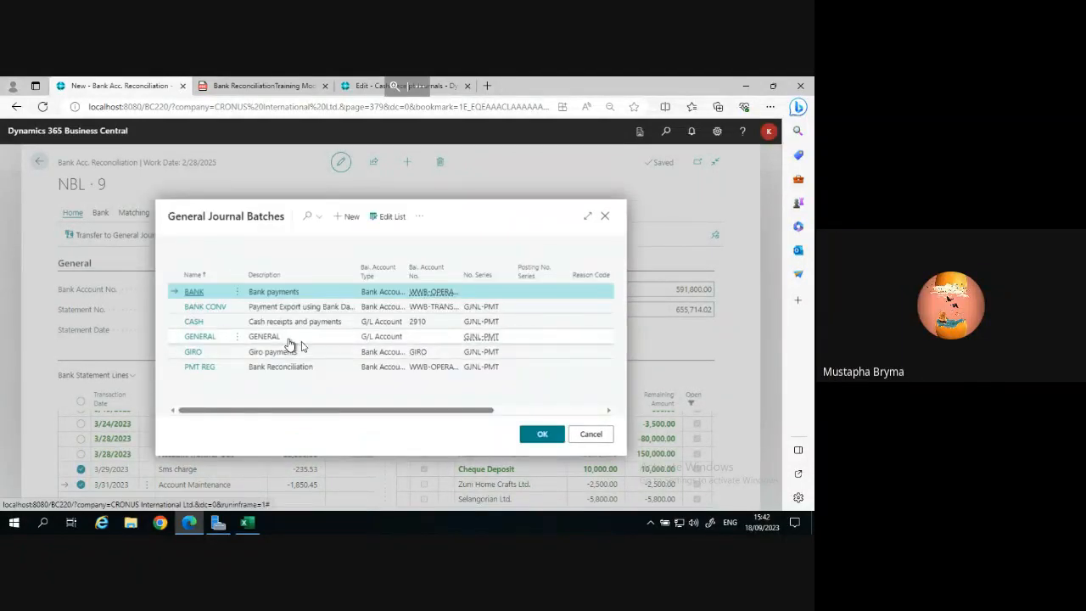
click(201, 338)
click(543, 436)
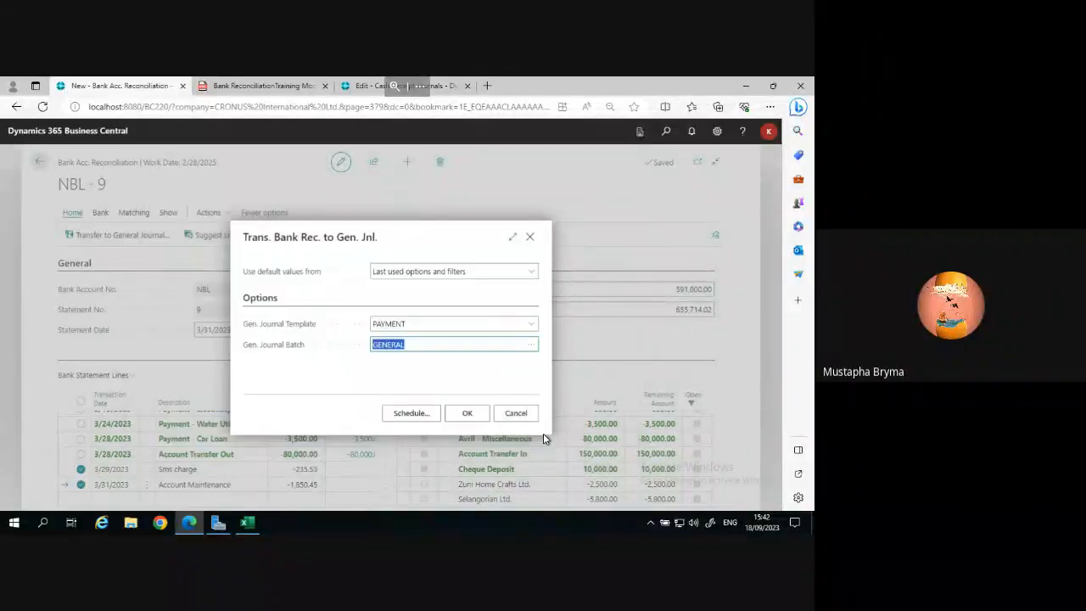
click(474, 417)
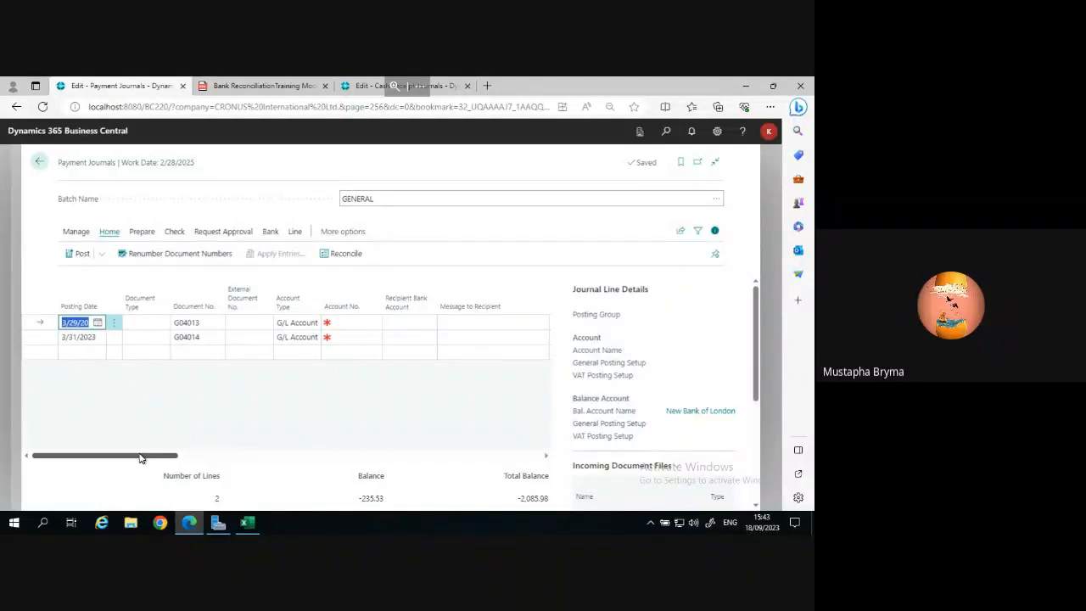
Assign G/L account 6810, Fees and Charges Rec. - Dom., to the Sms charge payment journal line.
drag(157, 456, 173, 457)
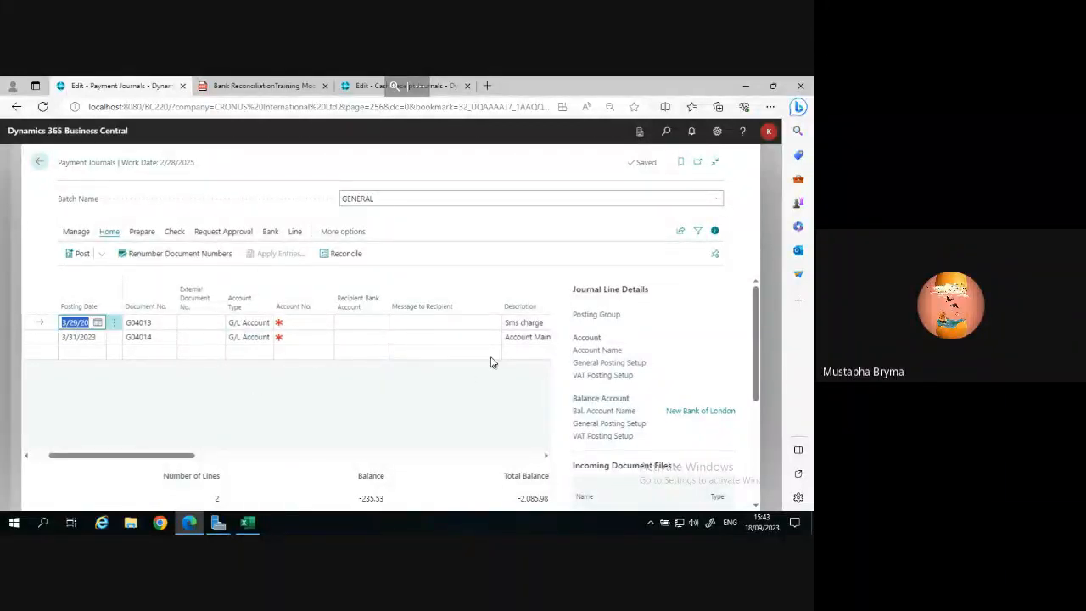
click(298, 324)
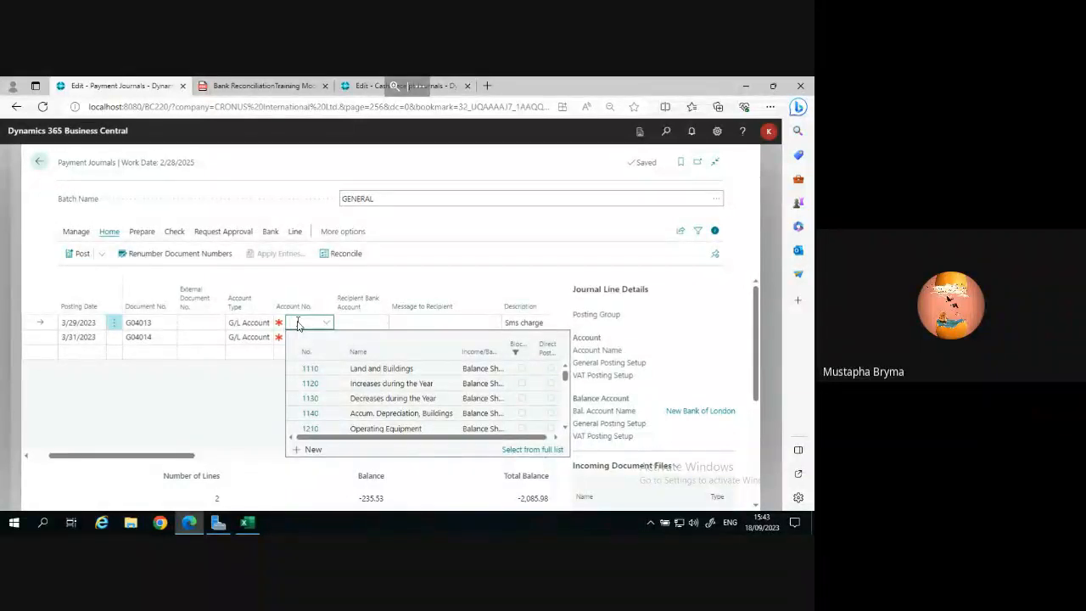
text(1hrg)
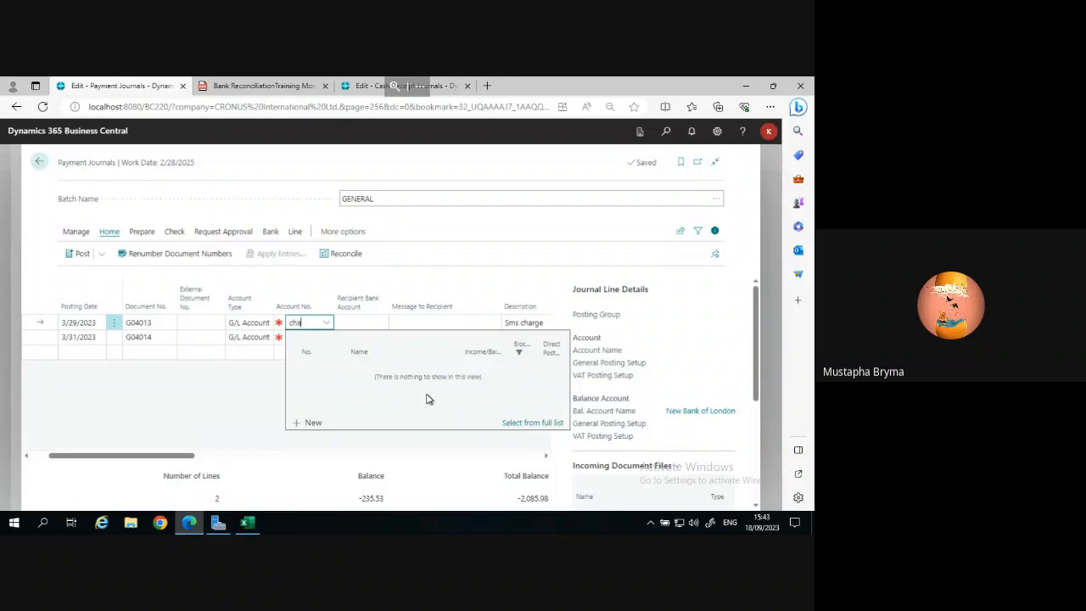
text(rge)
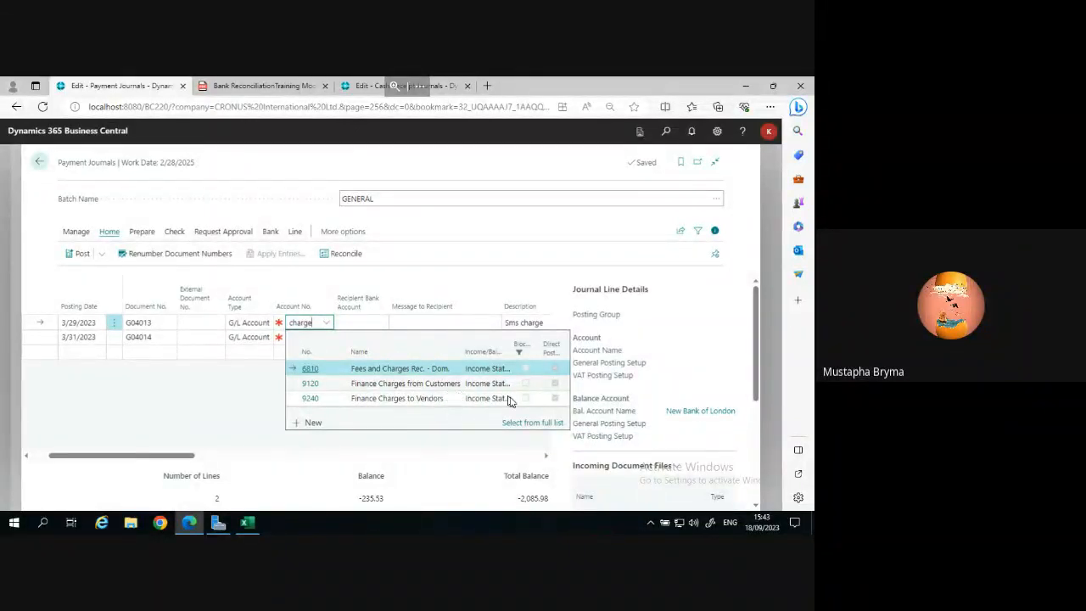
click(368, 366)
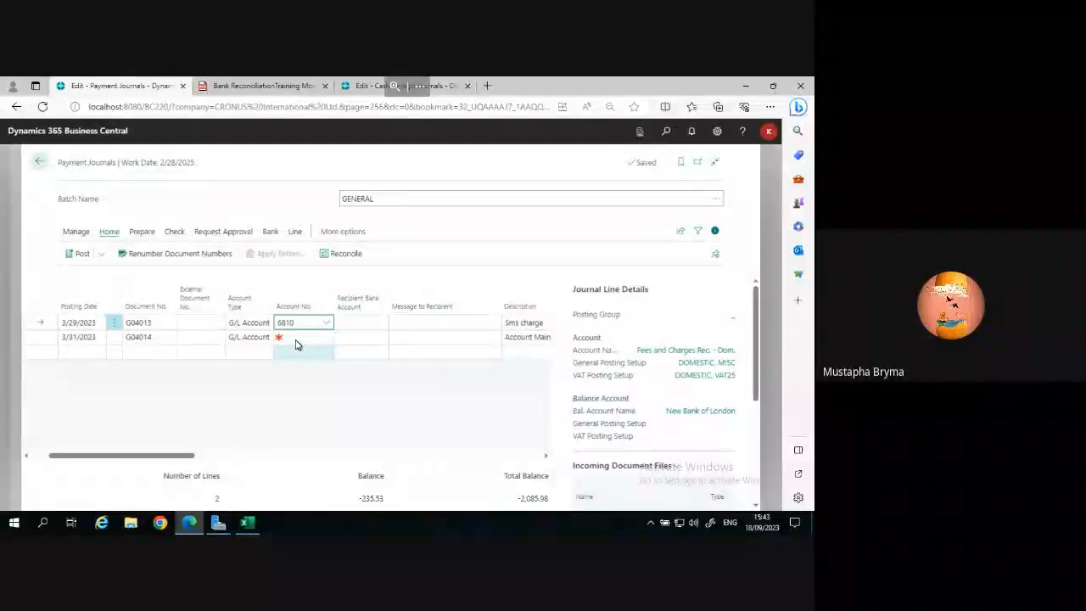
Assign G/L account 6810 to the 3/31/2023 Account Maintenance payment journal line.
click(298, 341)
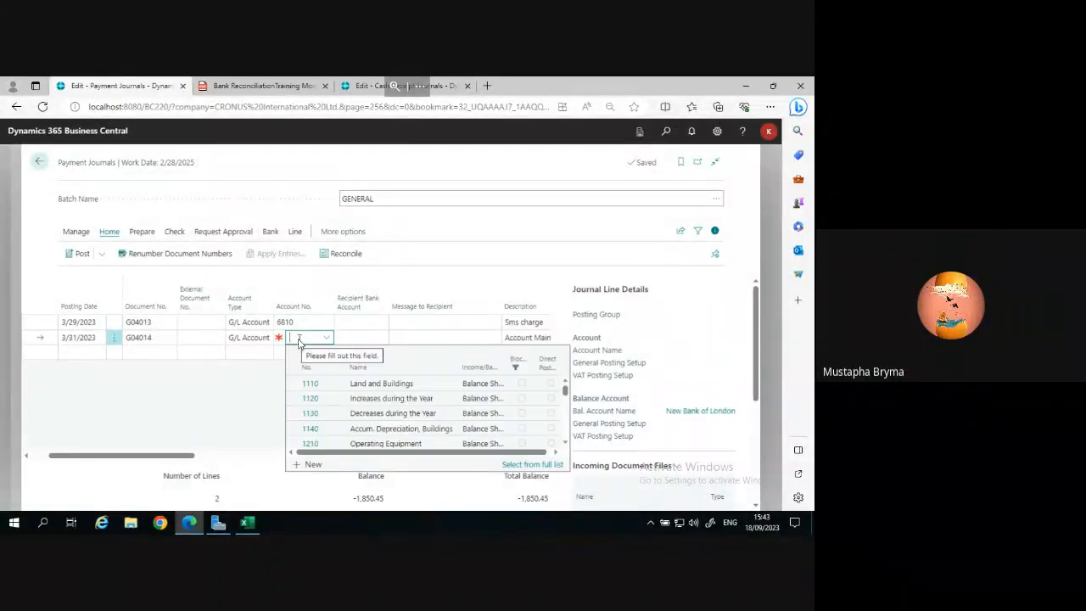
text(6810)
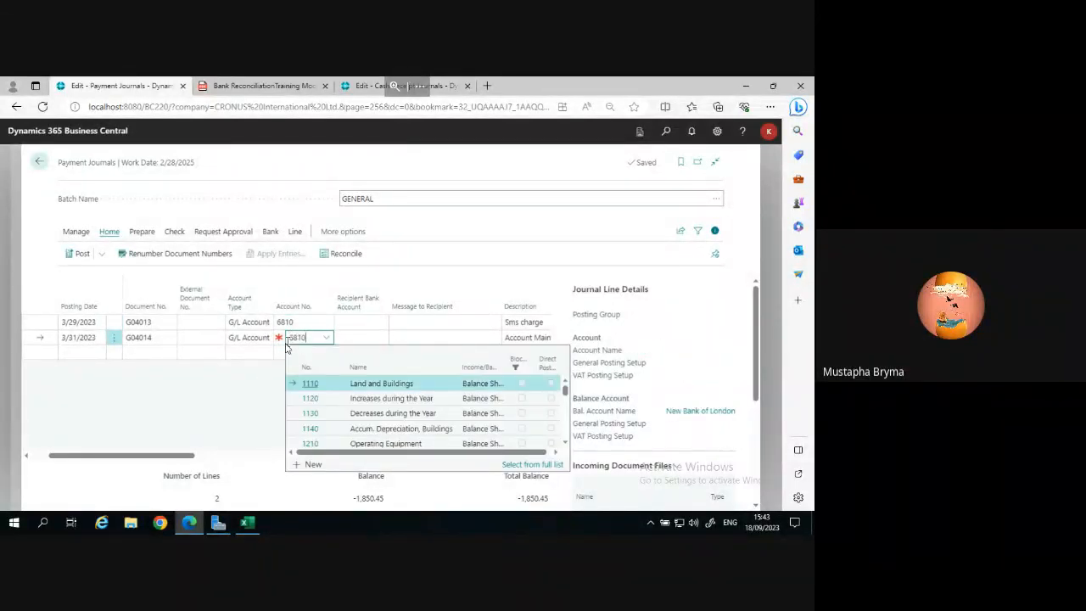
click(281, 422)
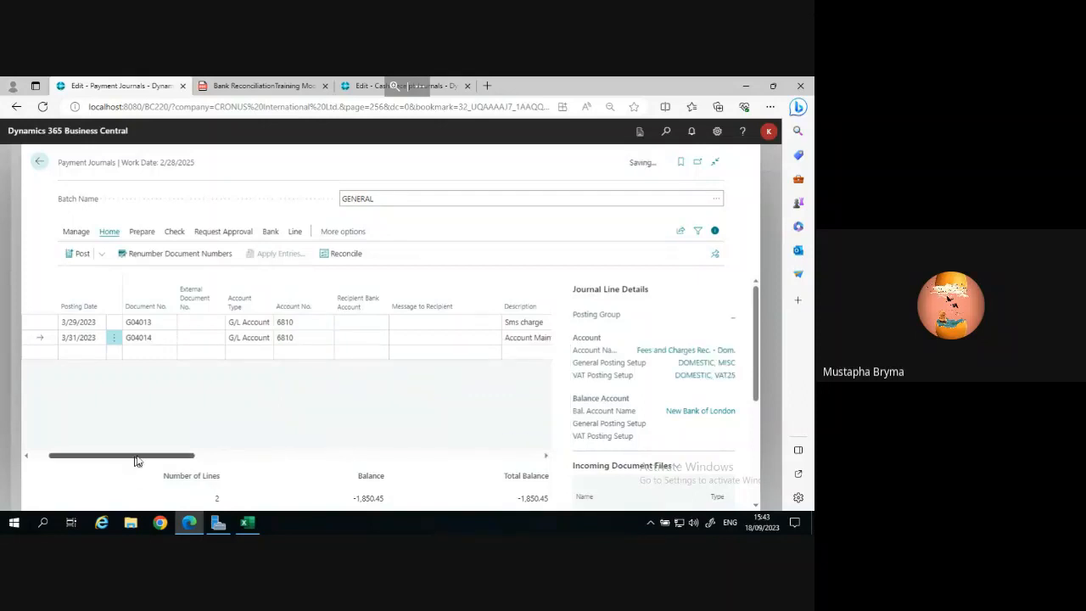
Set the payment method code to BANK on both the Sms charge and Account Maintenance journal lines.
drag(174, 455, 369, 456)
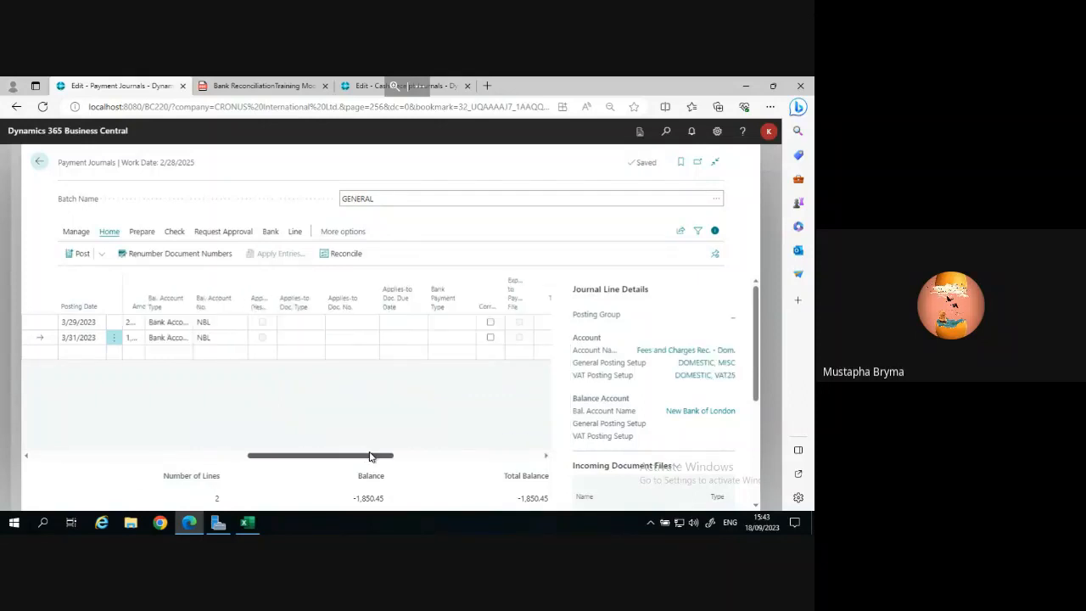
click(231, 453)
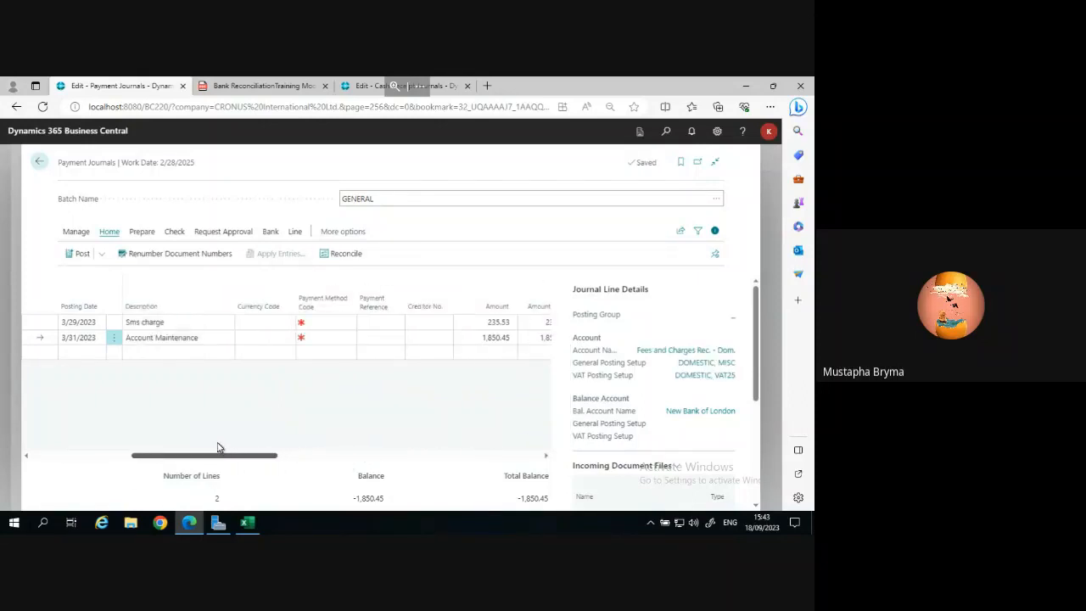
drag(230, 453, 218, 447)
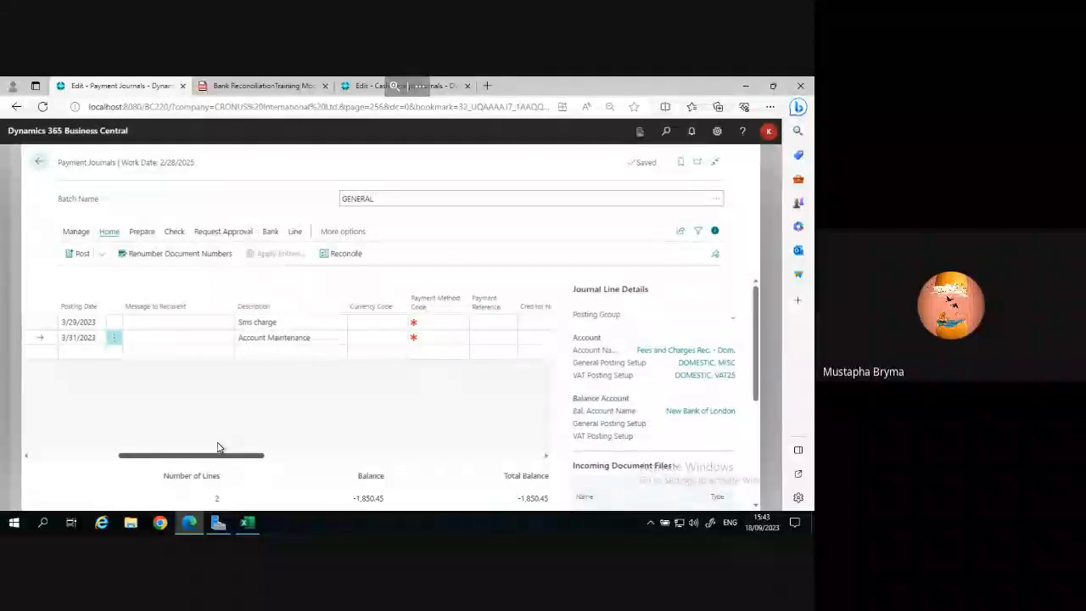
click(465, 327)
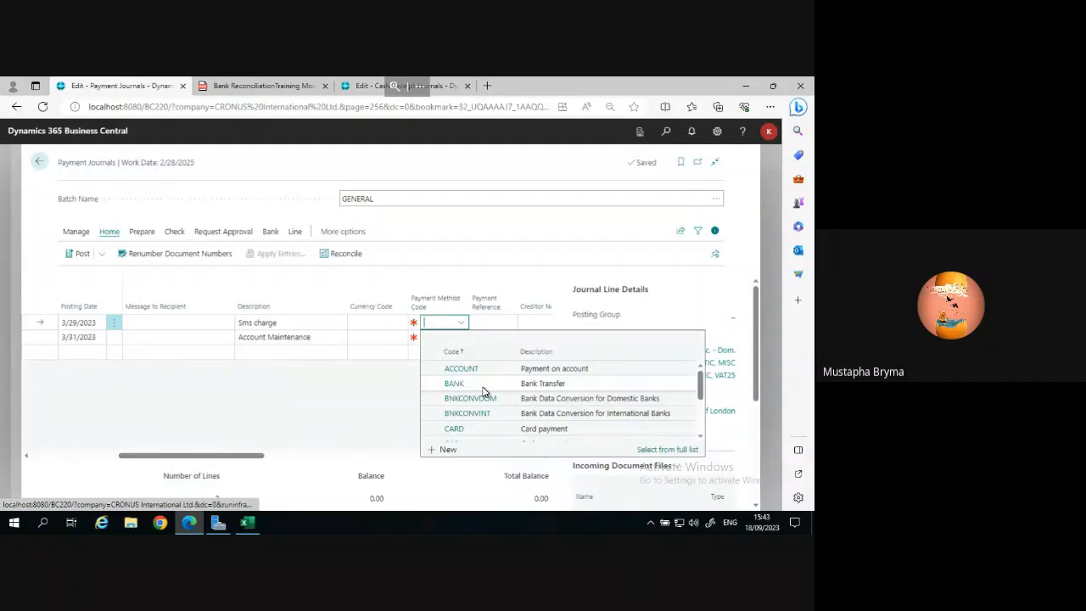
click(482, 390)
click(462, 343)
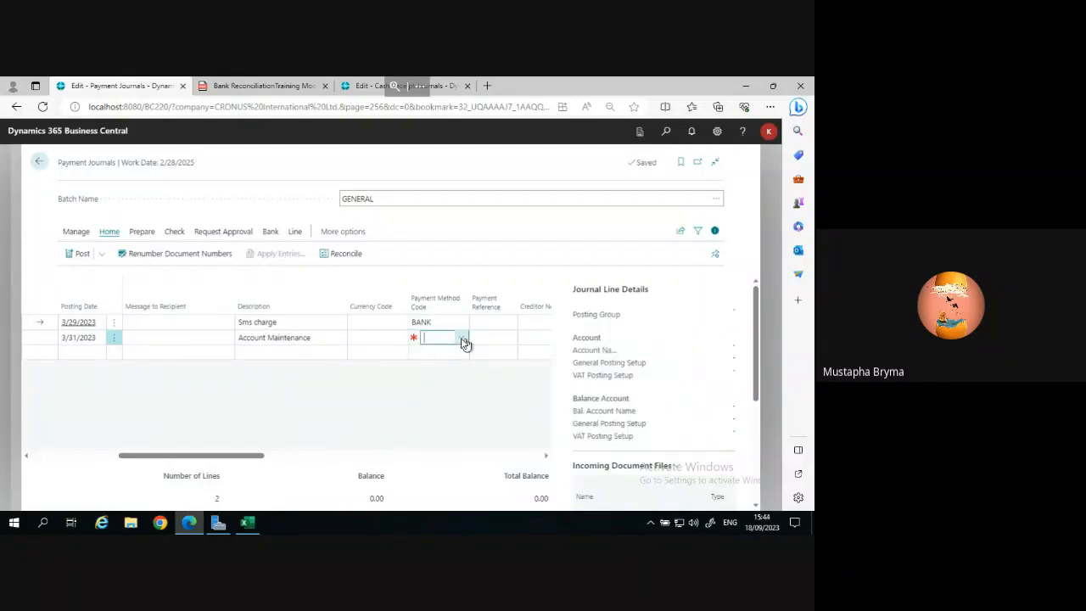
click(456, 403)
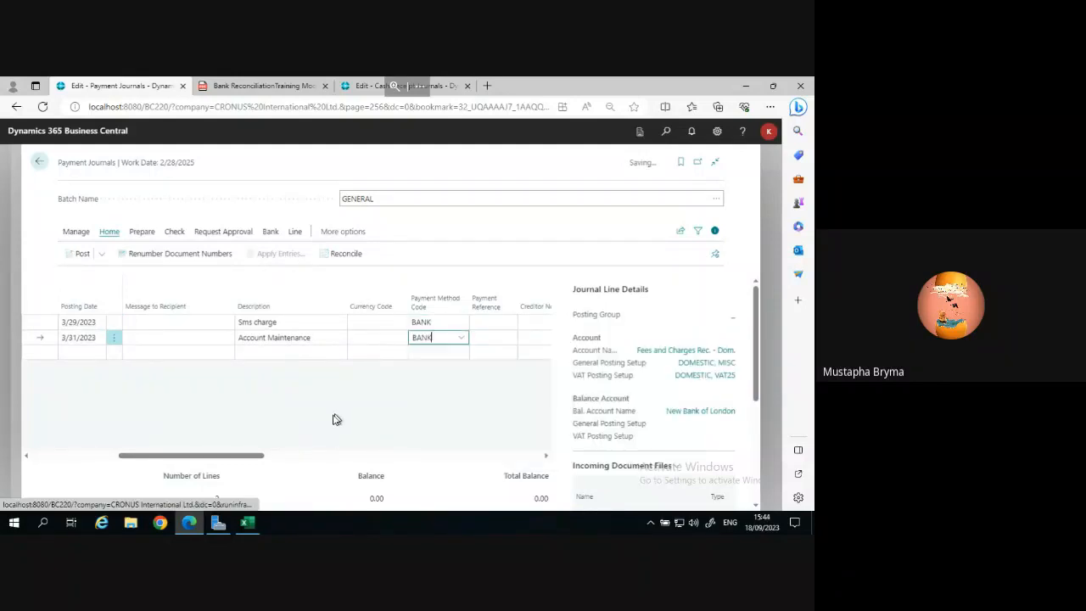
Review the amounts and balancing accounts of both payment journal lines and post the journal.
drag(239, 458, 347, 447)
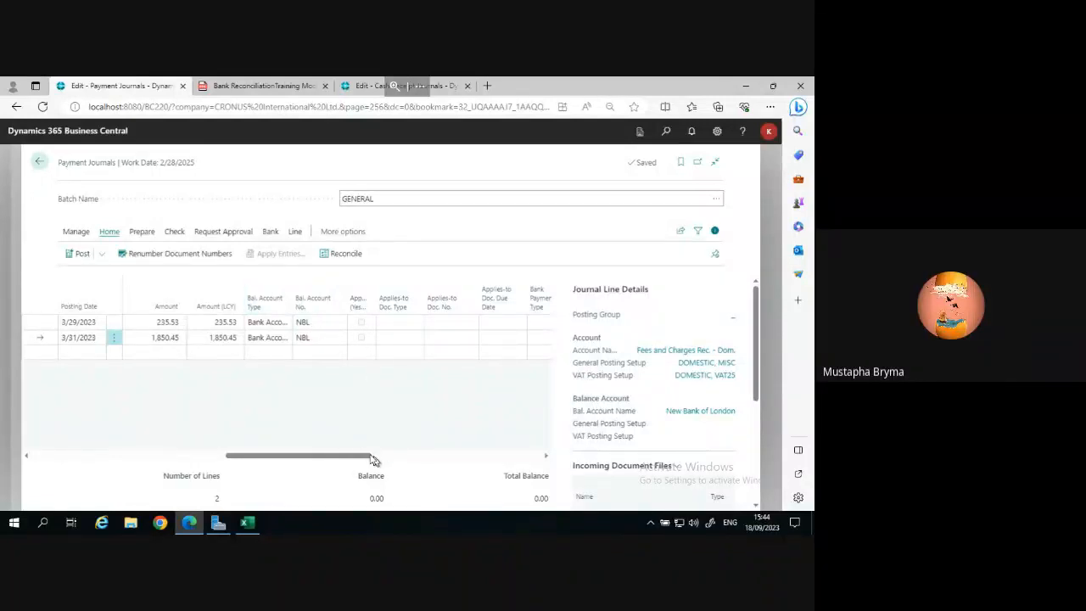
scroll(47, 413, left, 5)
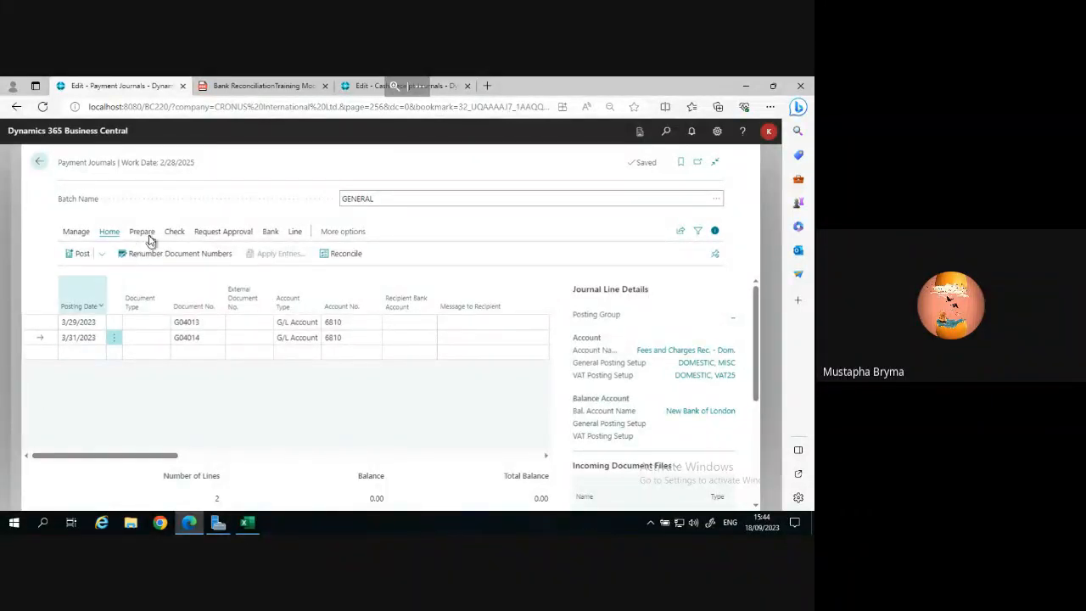
click(82, 255)
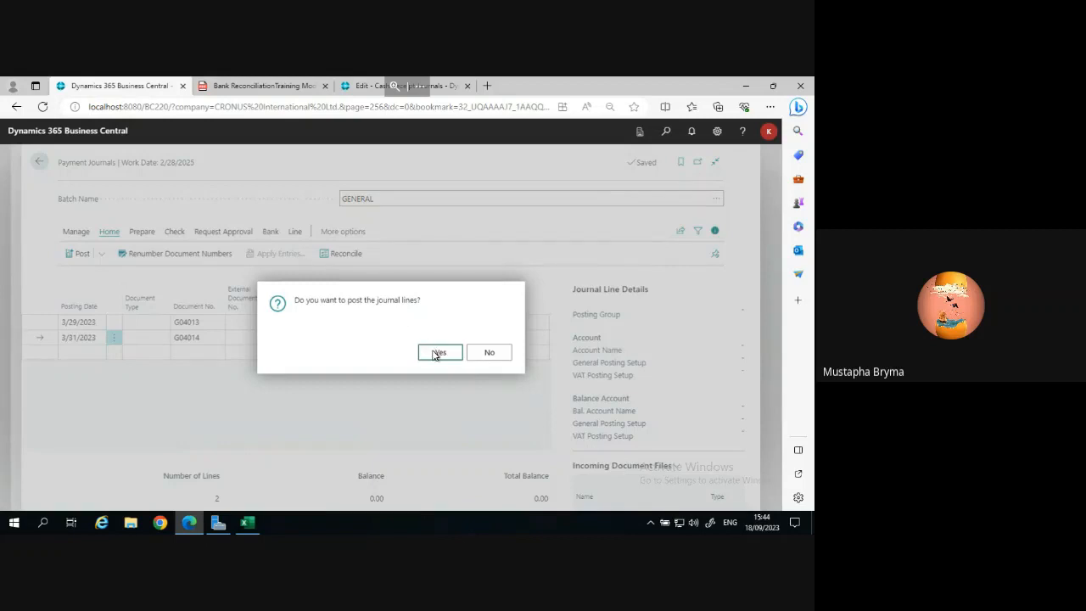
click(438, 353)
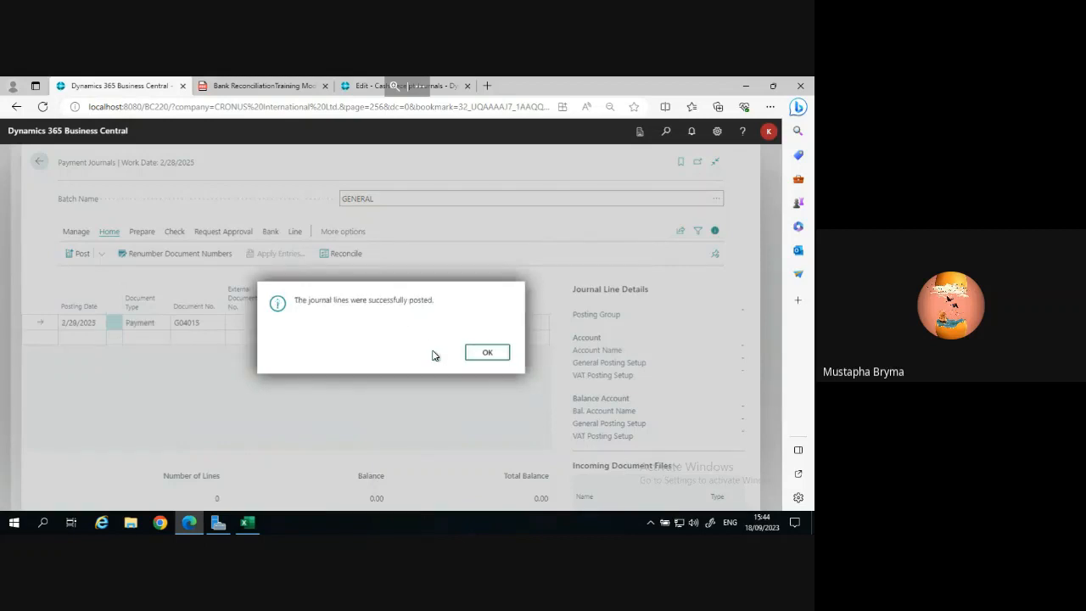
click(492, 352)
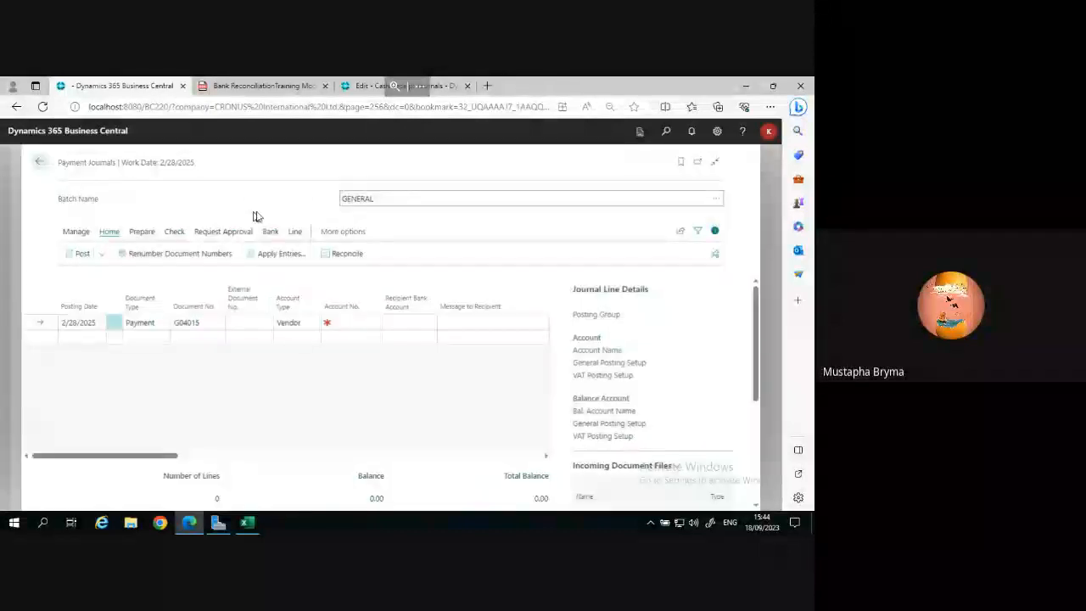
Return to the NBL bank reconciliation, clear the multi-line selection and check the Sms charge and Account Maintenance lines' matching.
click(37, 163)
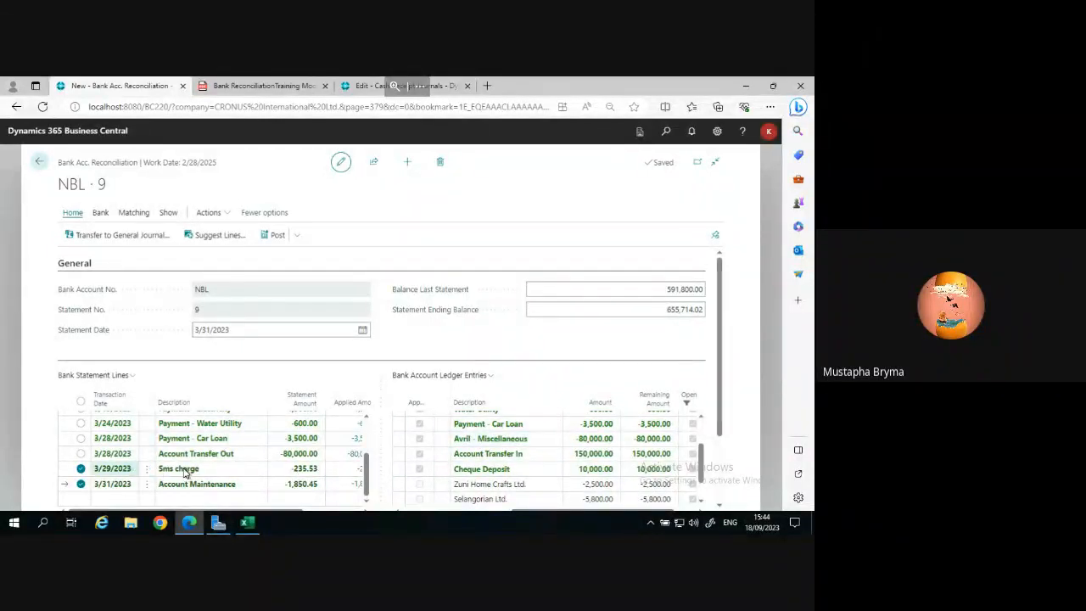
click(283, 483)
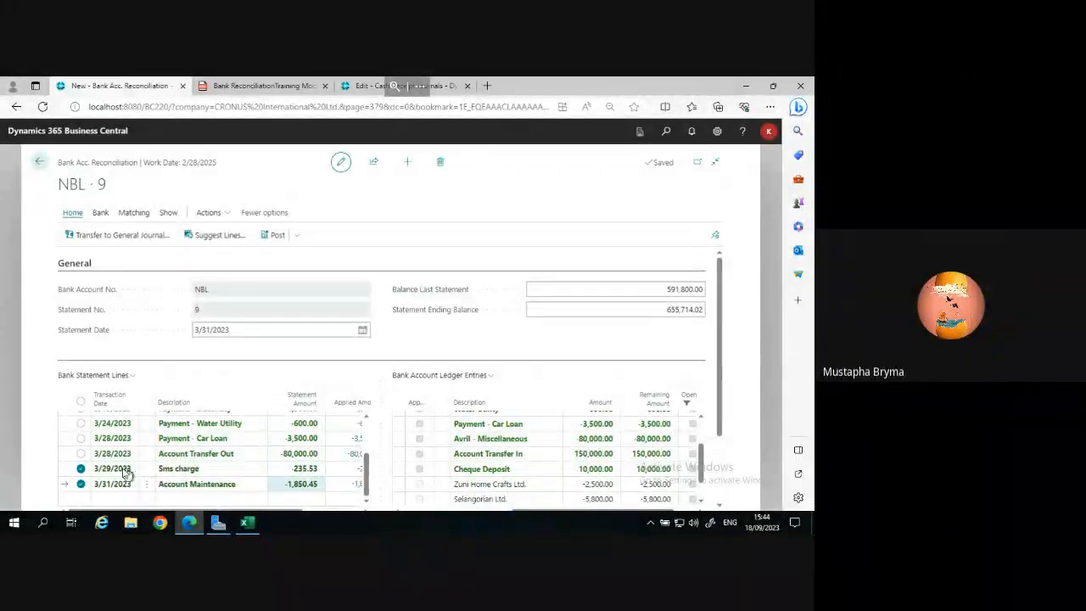
click(80, 484)
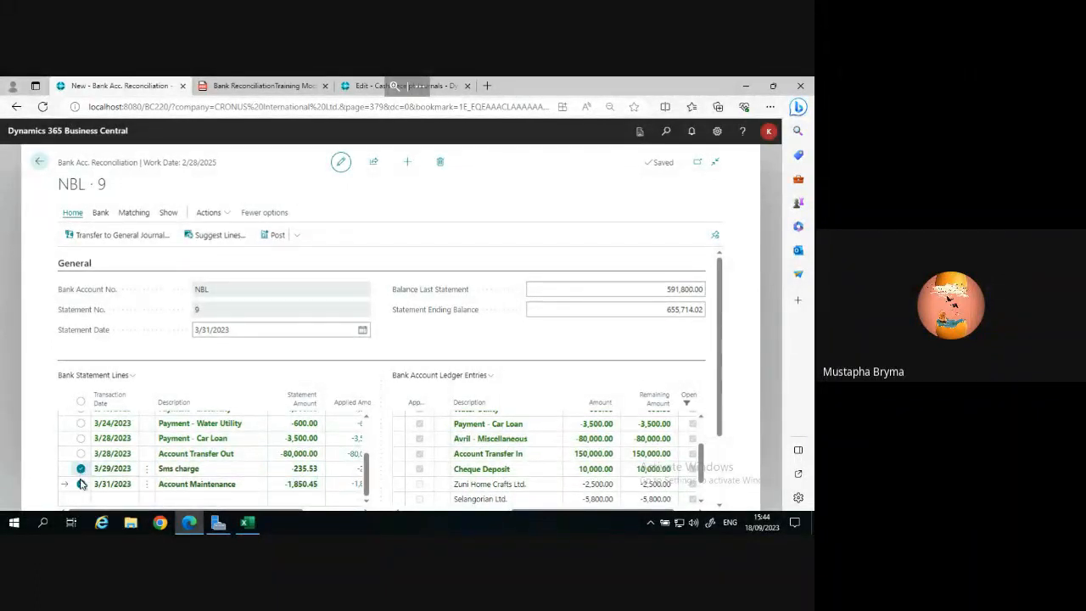
click(80, 484)
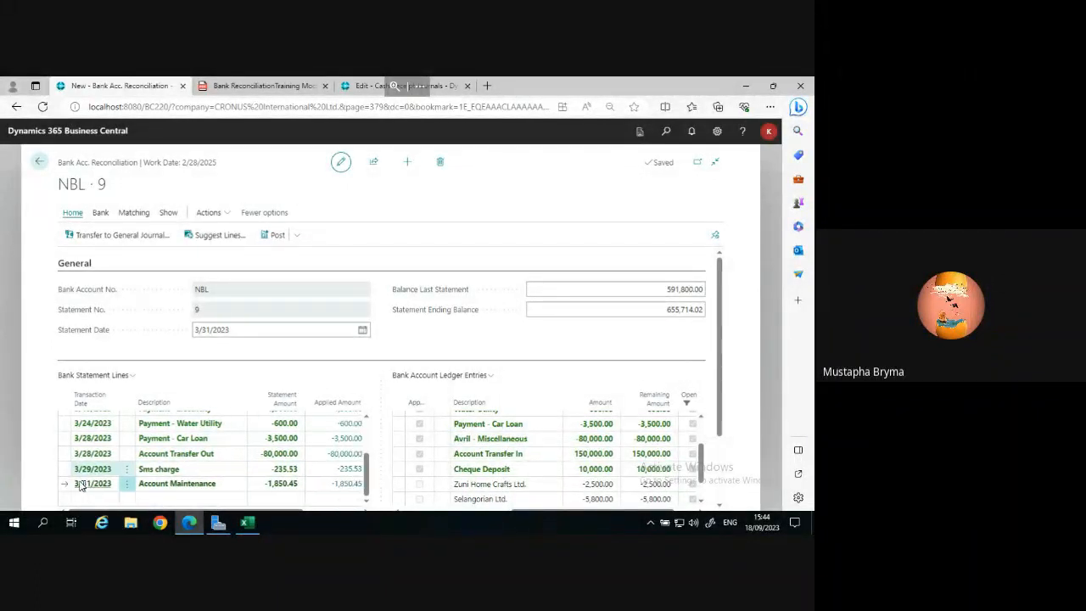
click(168, 472)
click(138, 485)
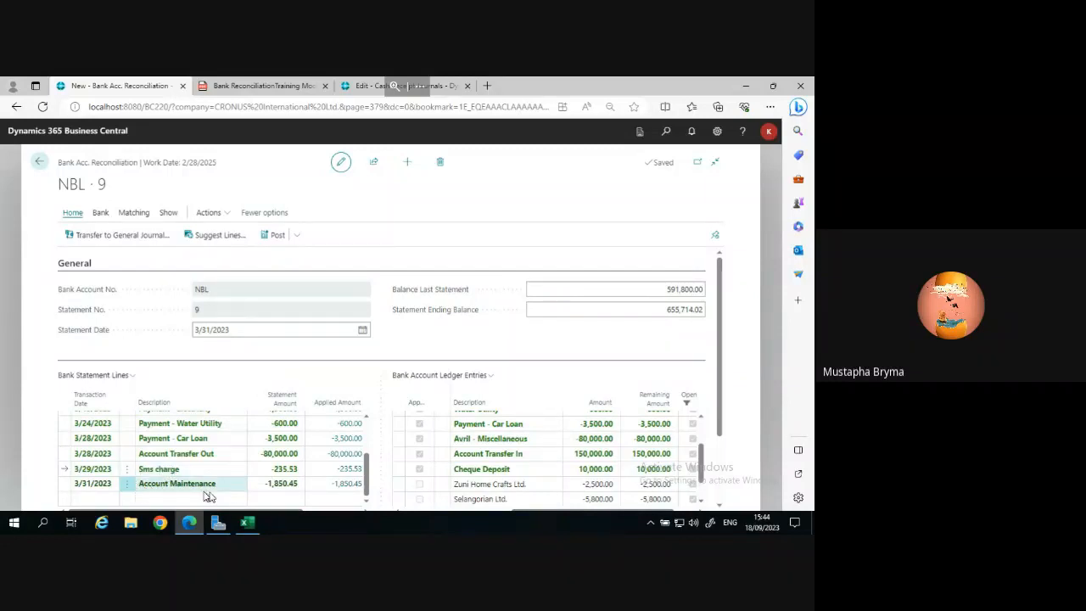
Check the matching of the Sms charge, Account Maintenance, Zuni Home Crafts Ltd. and Selangorian Ltd. bank account ledger entries.
click(501, 469)
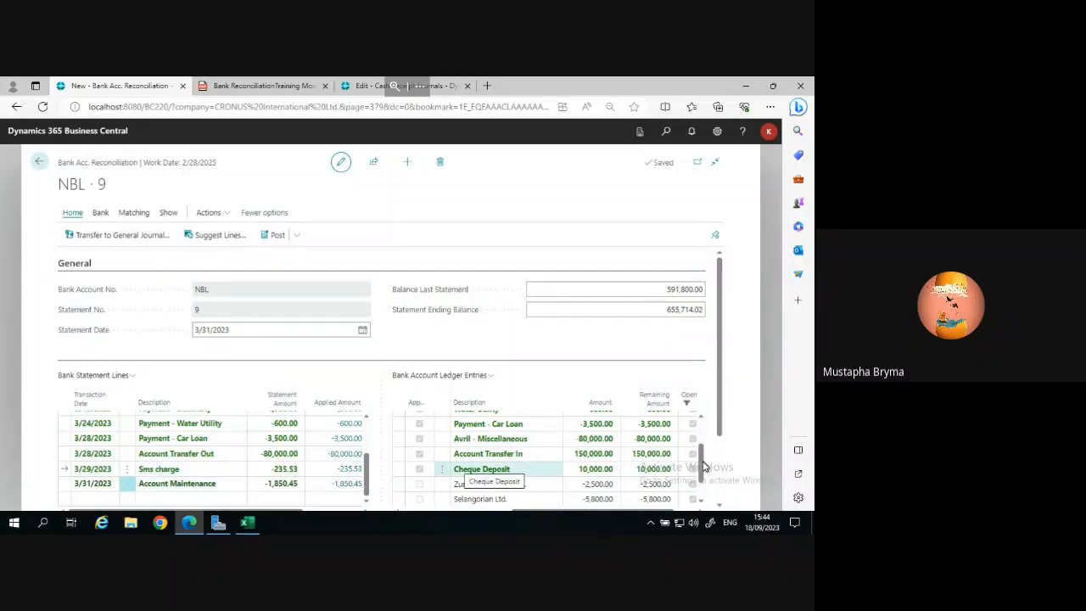
scroll(702, 483, down, 1)
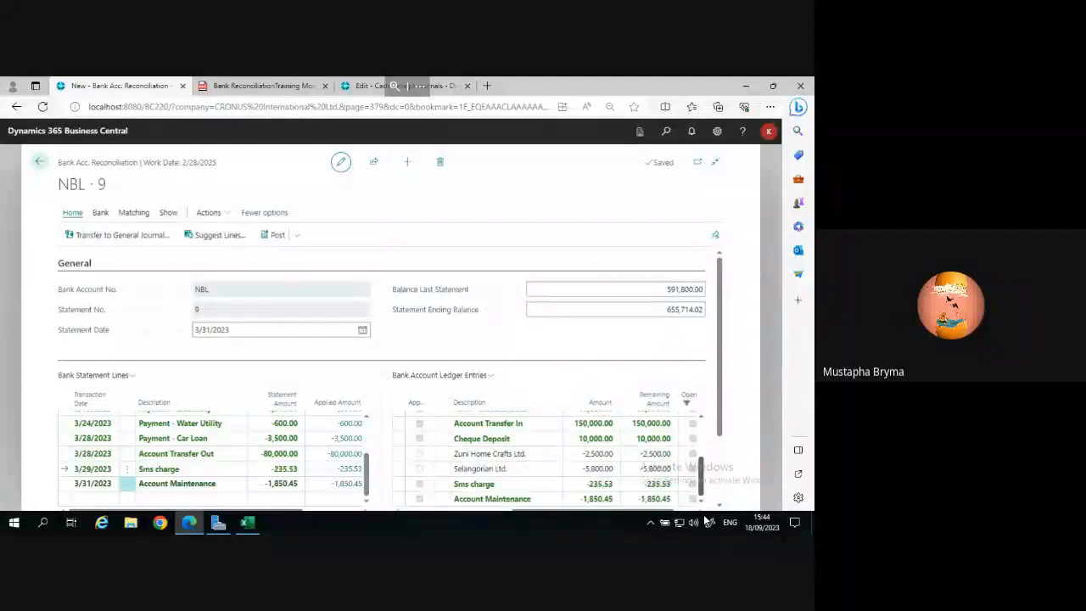
click(604, 499)
click(469, 488)
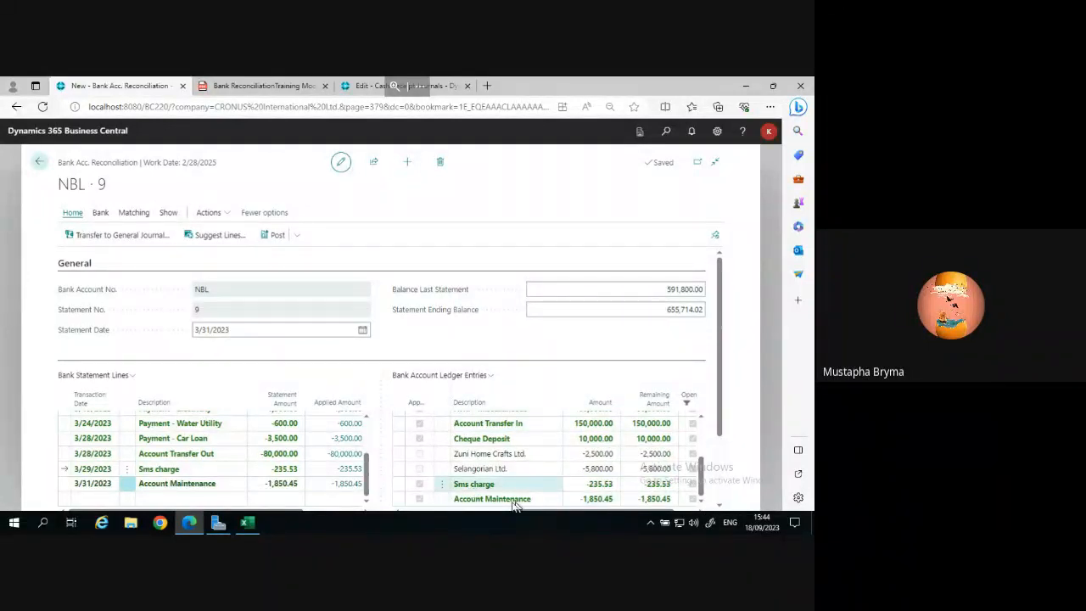
click(516, 503)
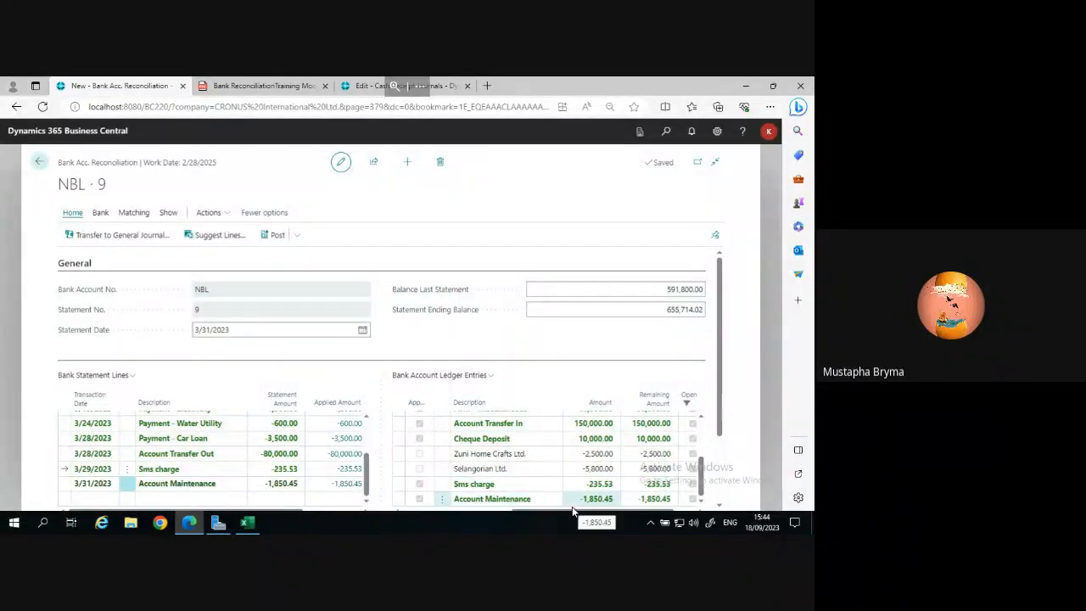
click(482, 454)
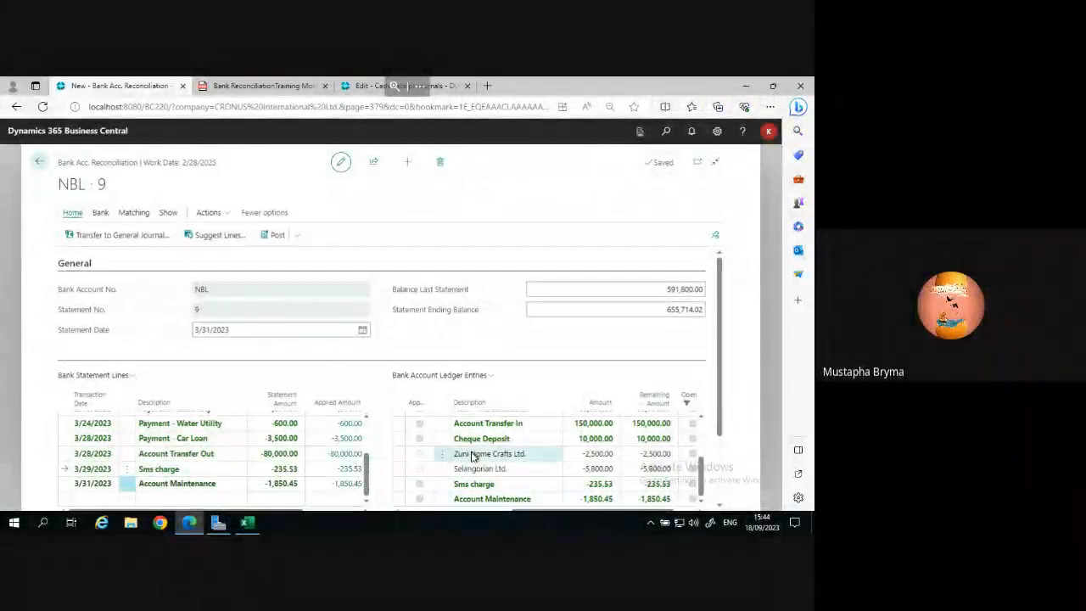
click(496, 472)
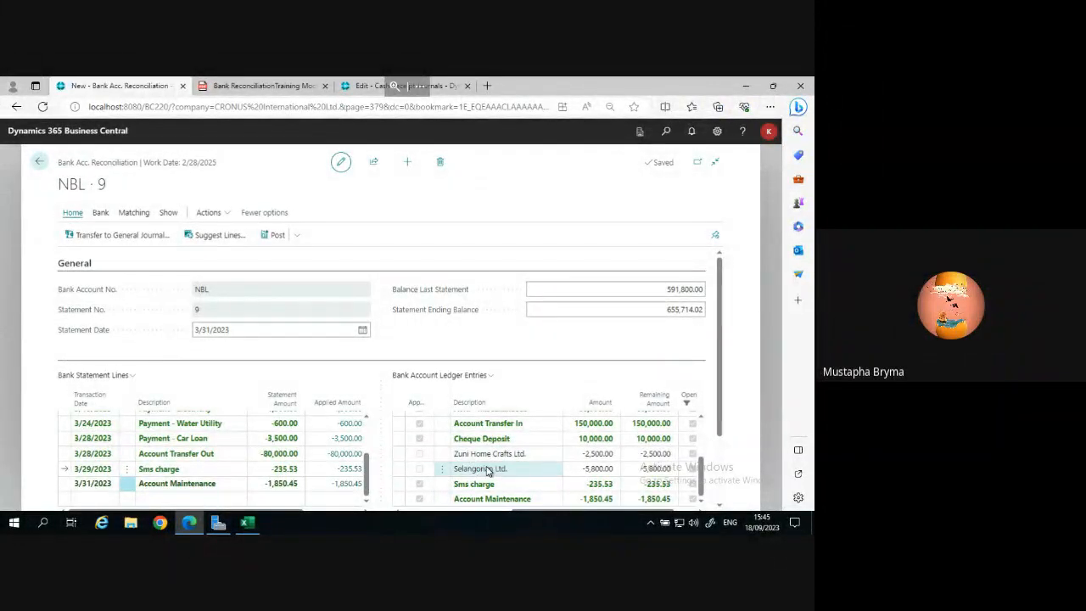
click(536, 503)
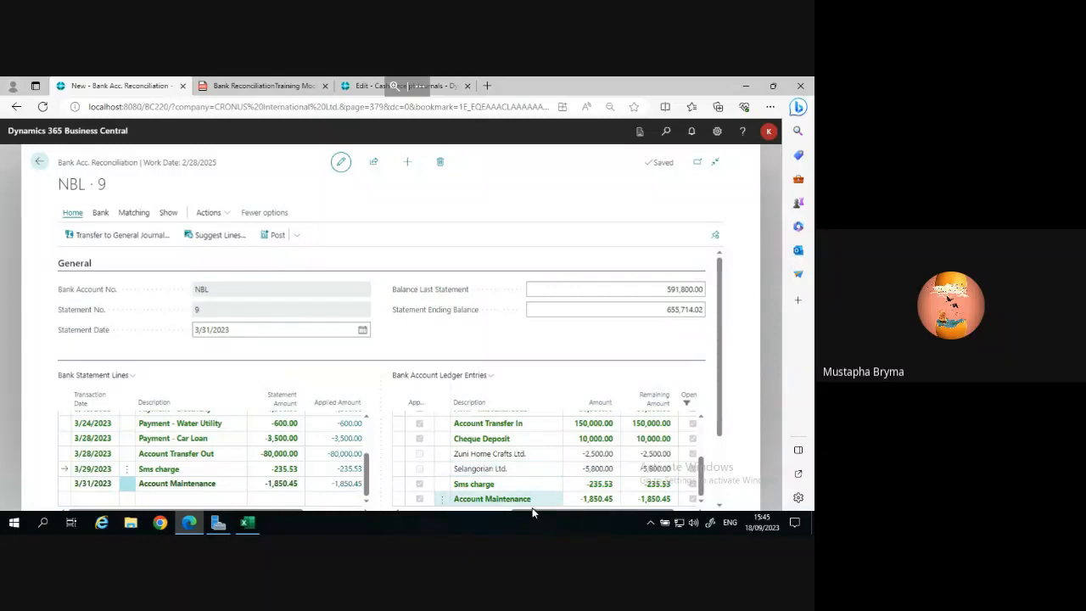
Compare the posting dates and document numbers of the latest bank account ledger entries, including the unmatched ones, with the bank statement lines.
click(465, 510)
drag(443, 509, 411, 514)
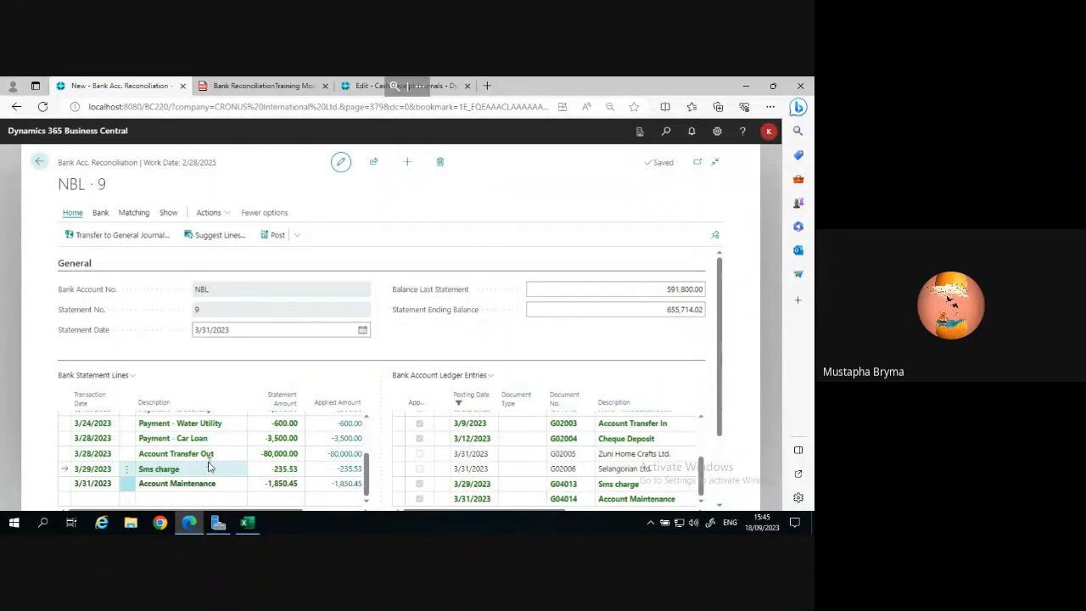
click(302, 475)
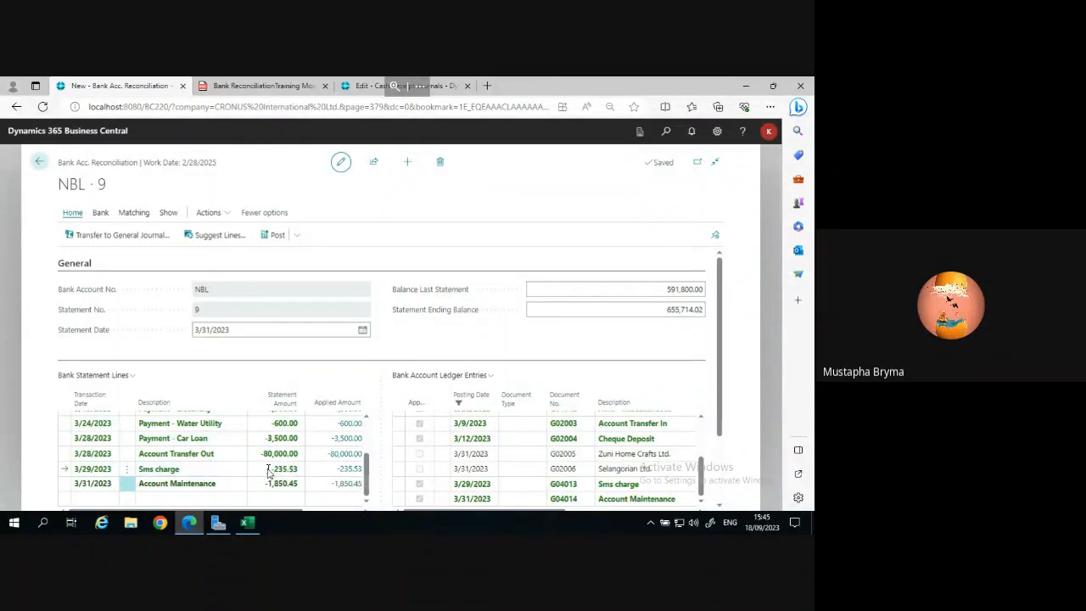
click(190, 486)
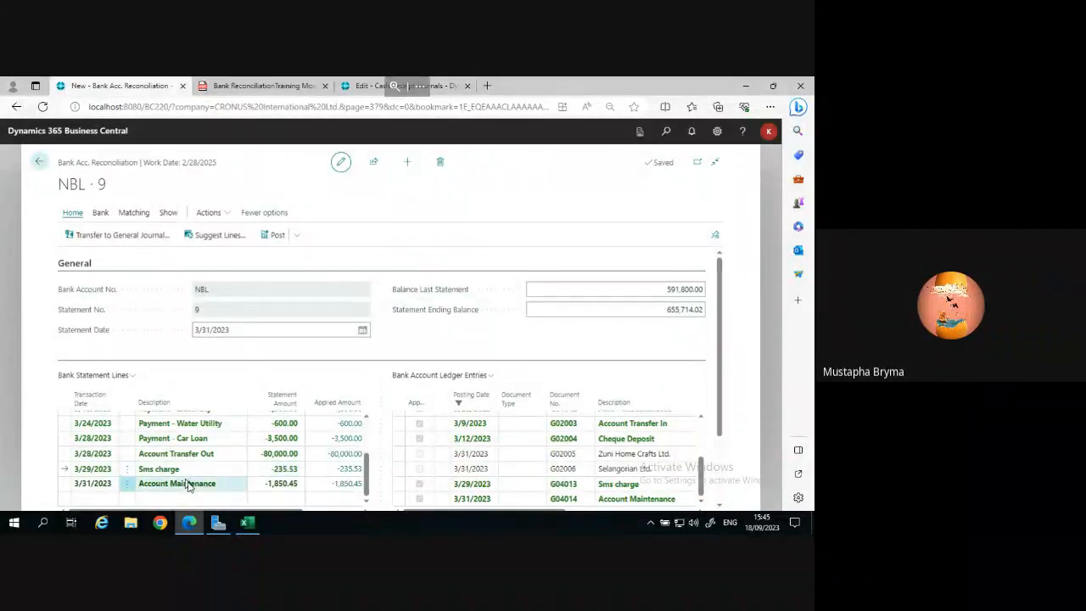
click(482, 480)
click(495, 472)
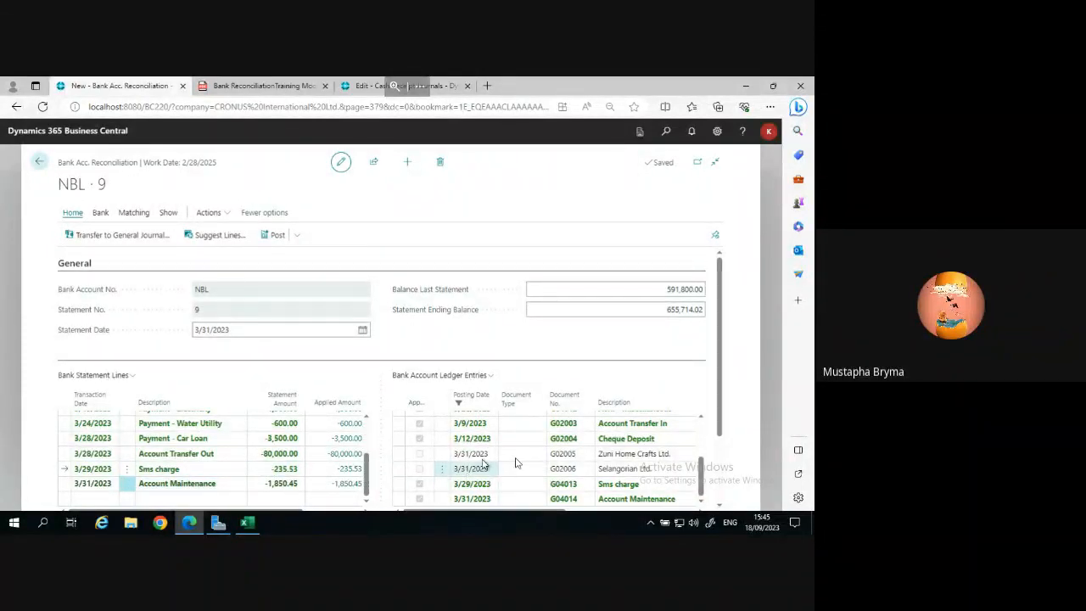
click(524, 441)
click(458, 456)
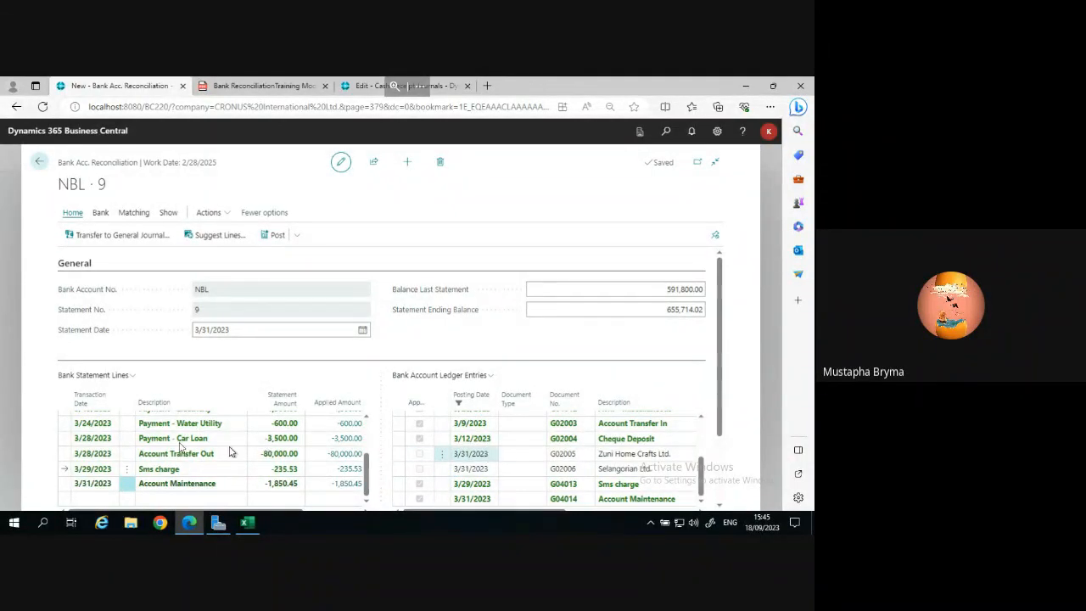
click(269, 472)
click(271, 482)
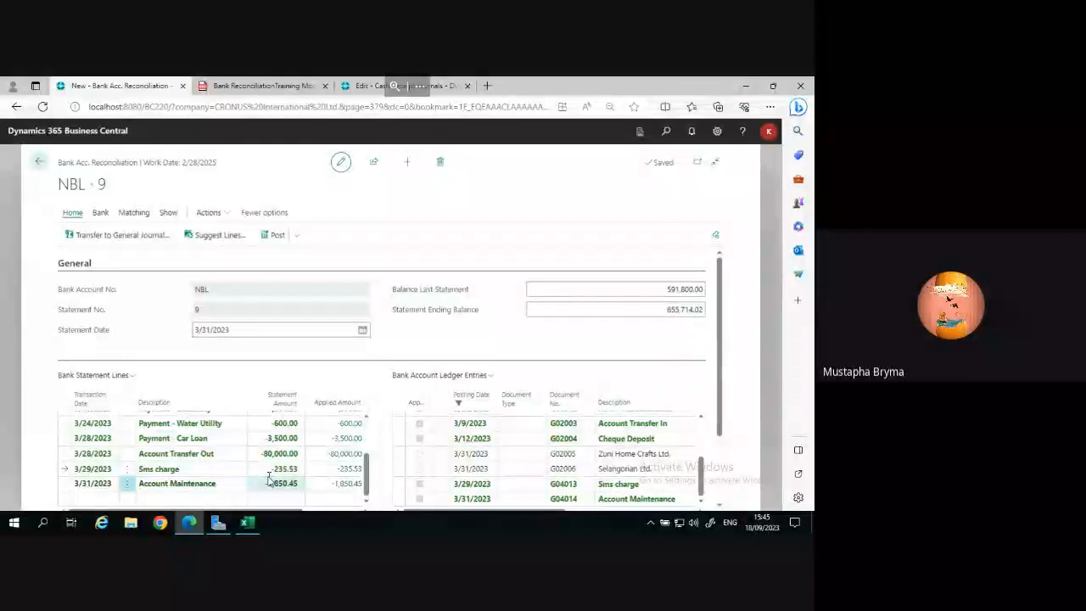
click(508, 483)
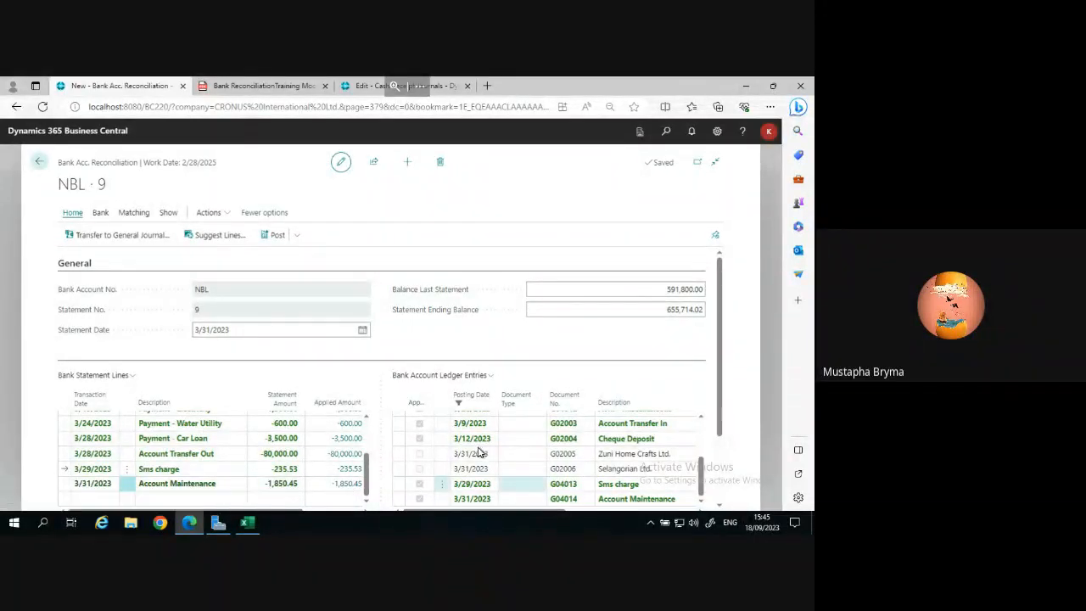
click(481, 452)
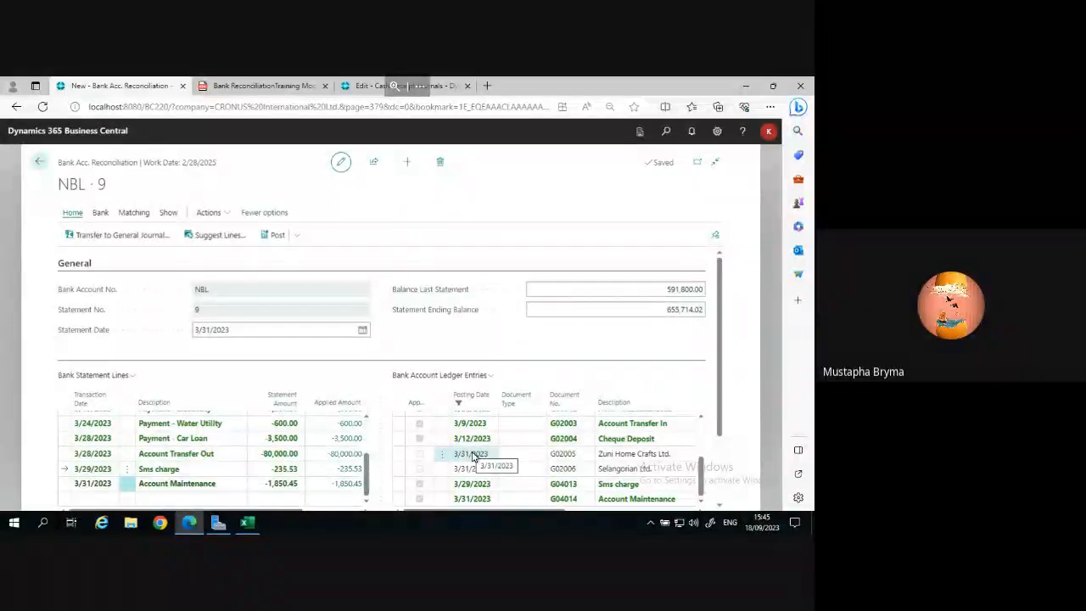
click(192, 454)
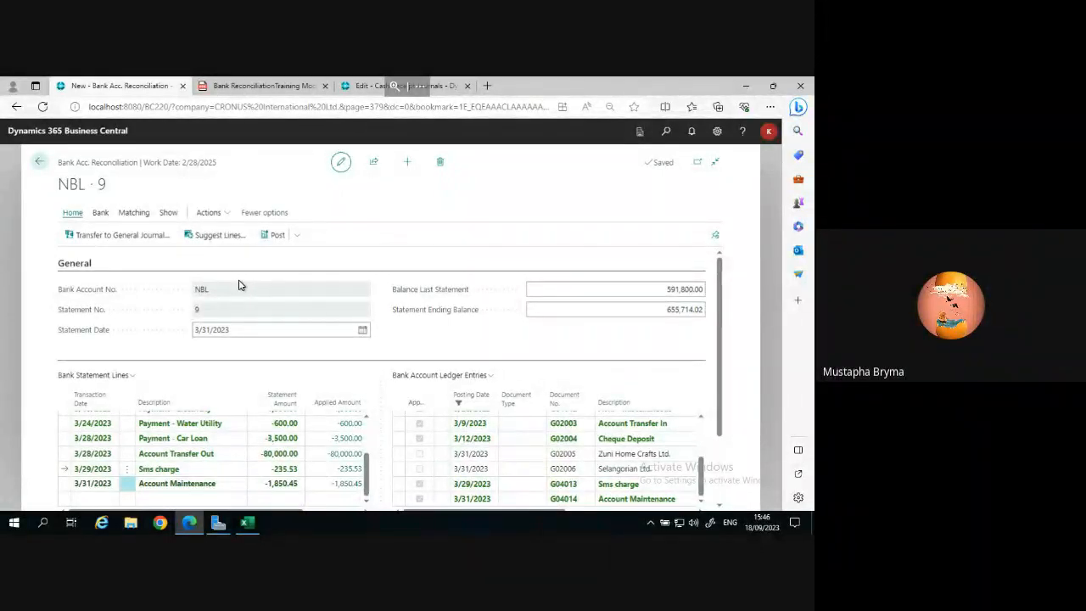
Preview the test report for NBL statement 9 with Print Outstanding Transactions enabled.
click(297, 235)
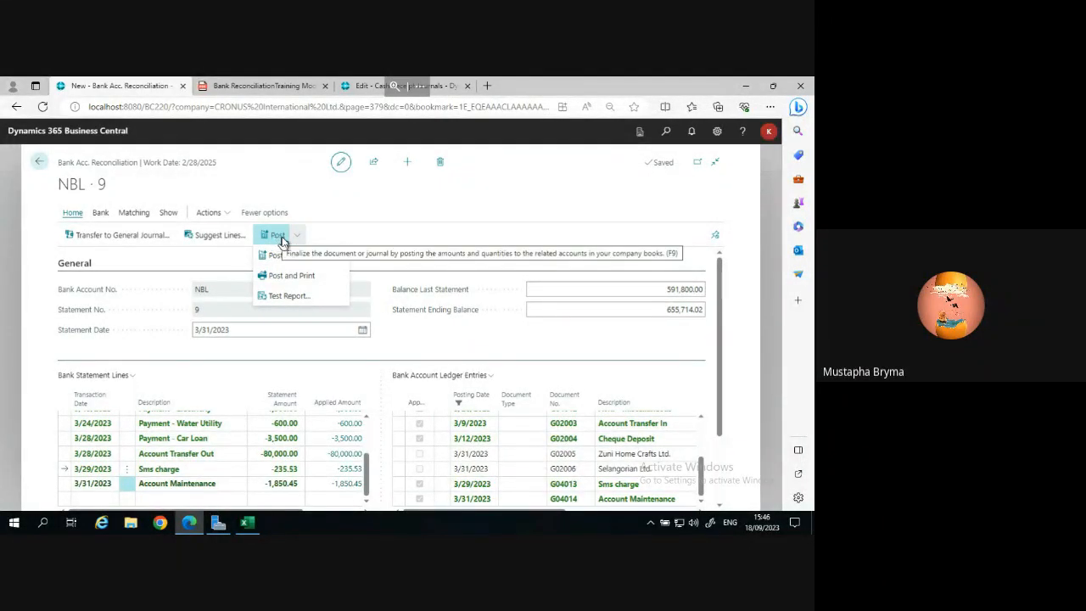
click(297, 241)
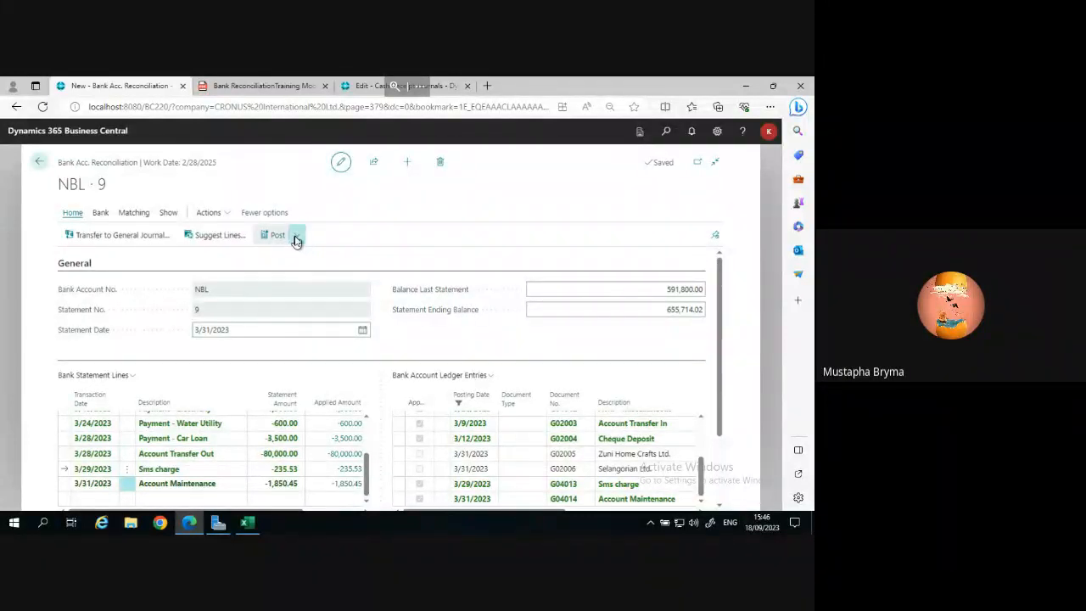
click(297, 235)
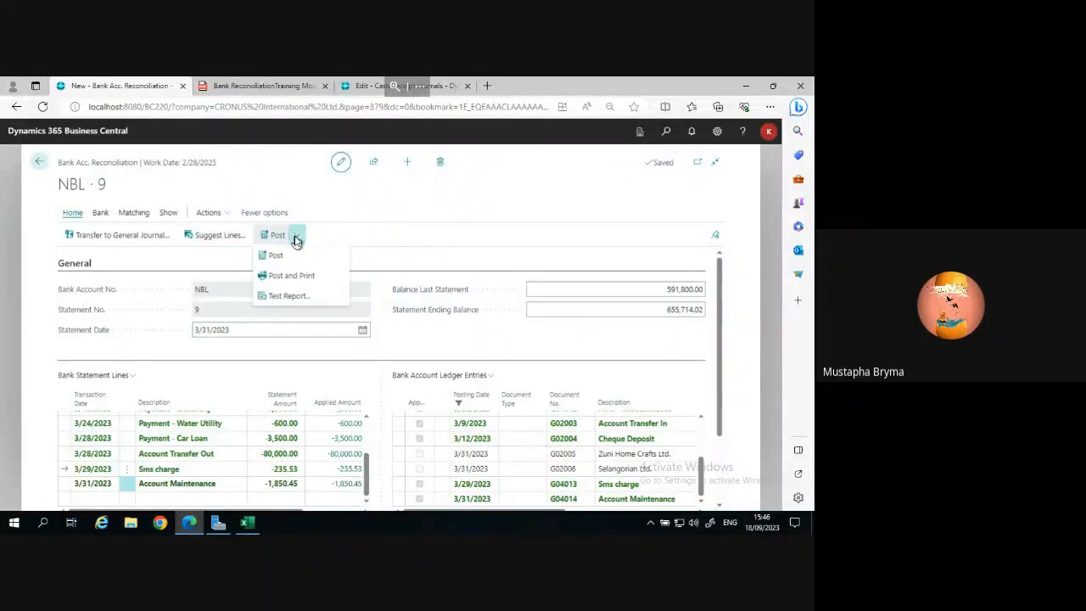
click(281, 297)
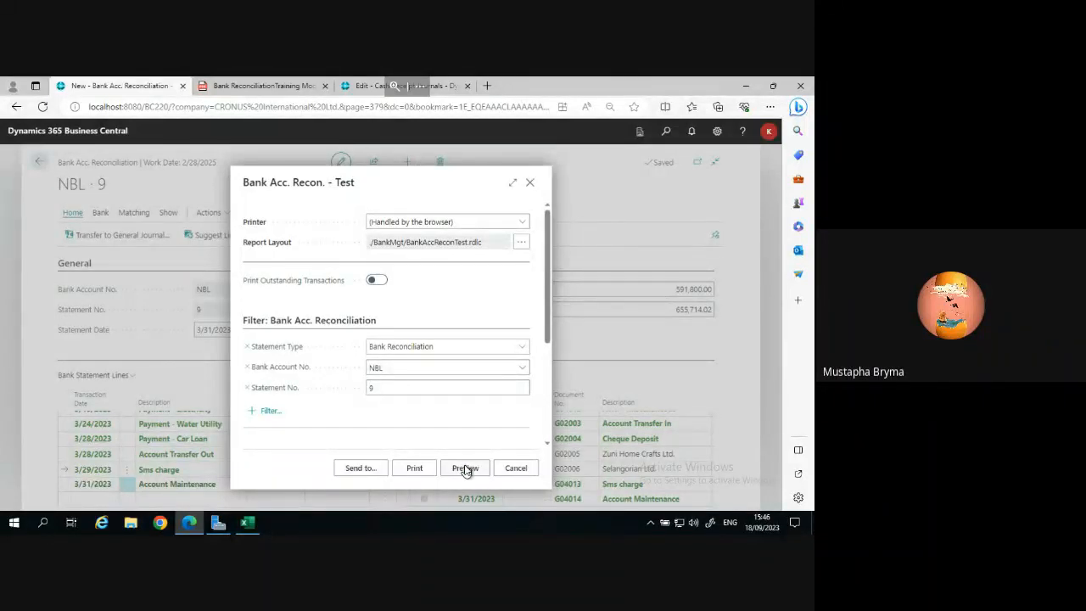
click(376, 280)
click(465, 468)
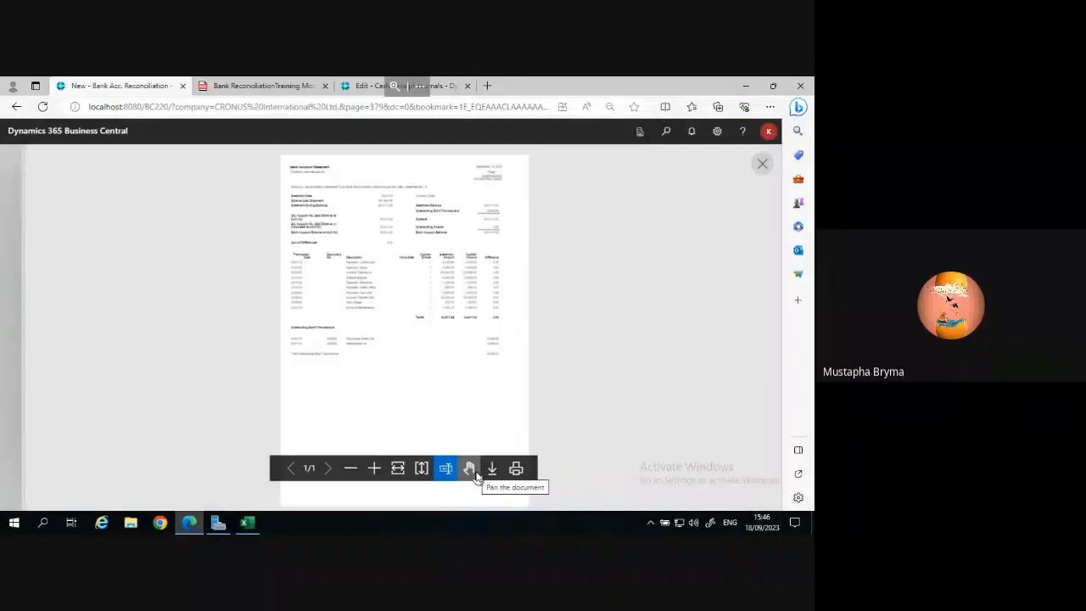
Examine the test report's balances, applied amounts, differences and outstanding bank transactions, and close the preview and report request.
click(375, 469)
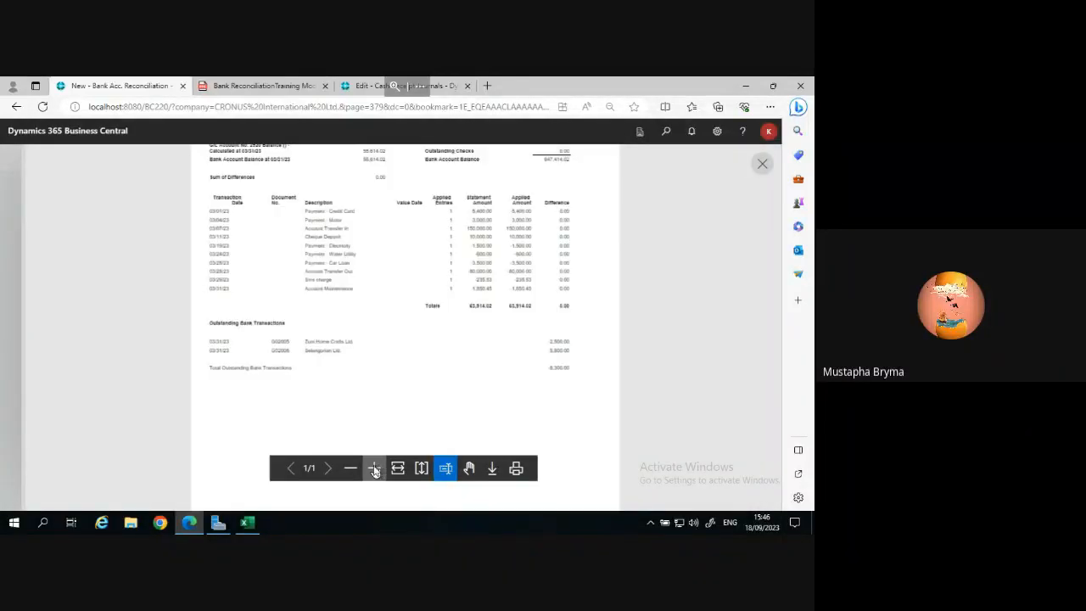
click(375, 469)
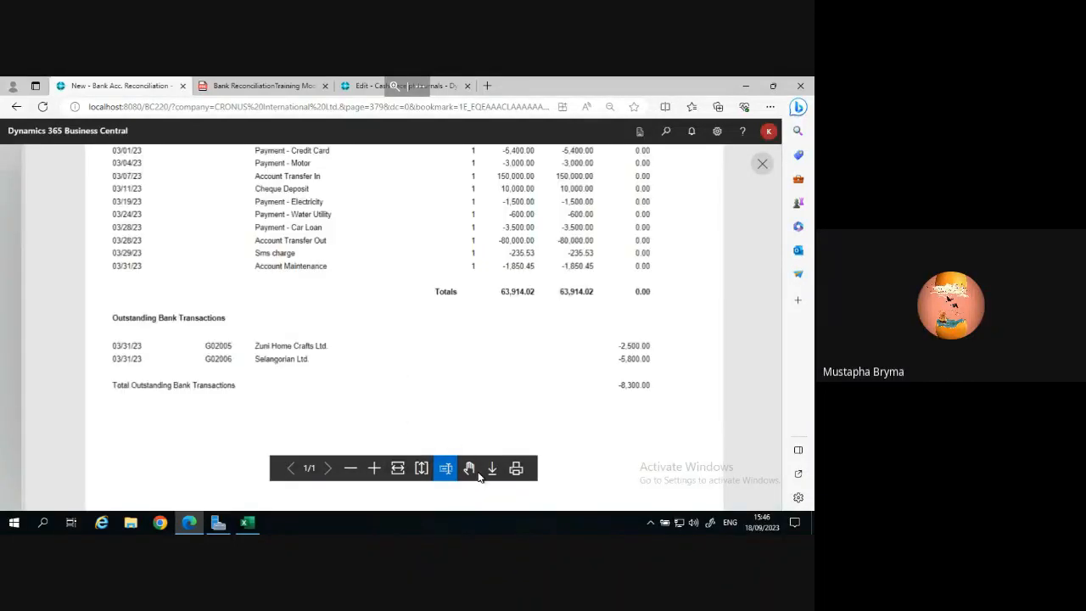
click(469, 469)
drag(455, 302, 456, 420)
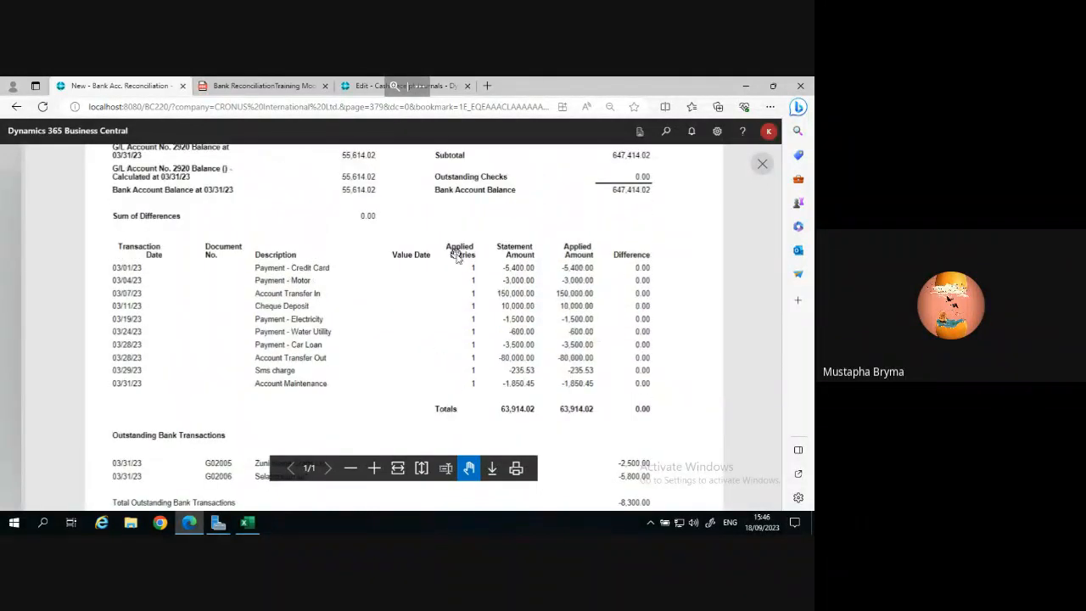
drag(456, 247, 454, 257)
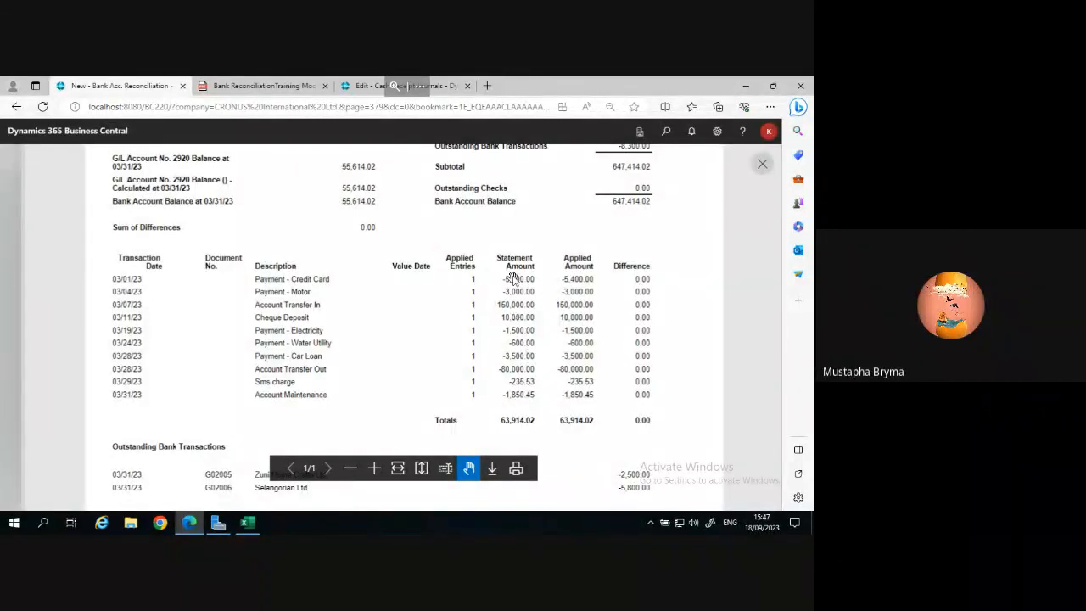
scroll(516, 297, up, 1)
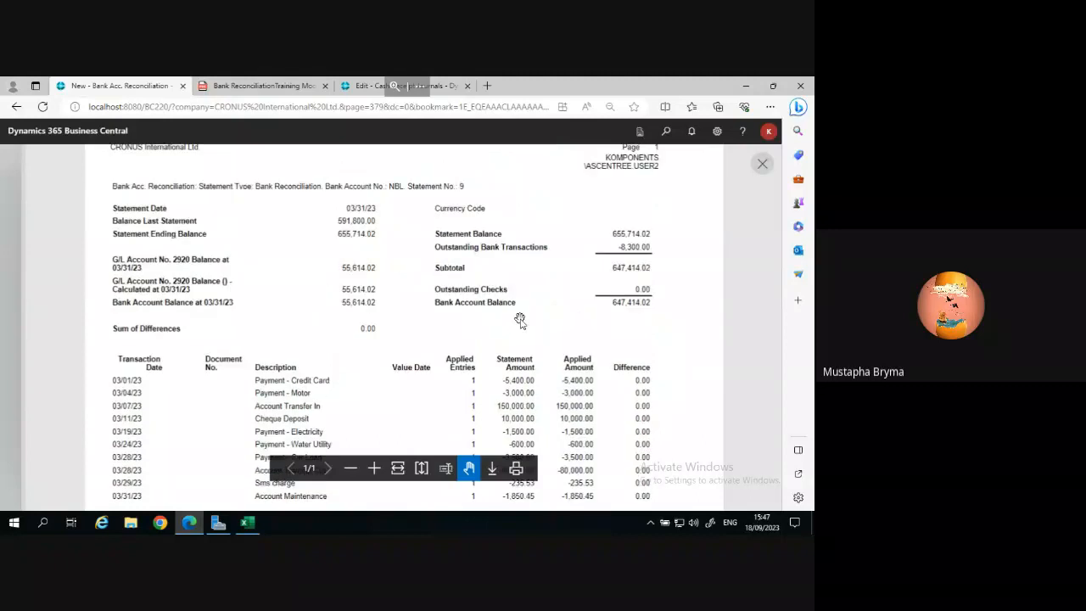
scroll(366, 250, up, 1)
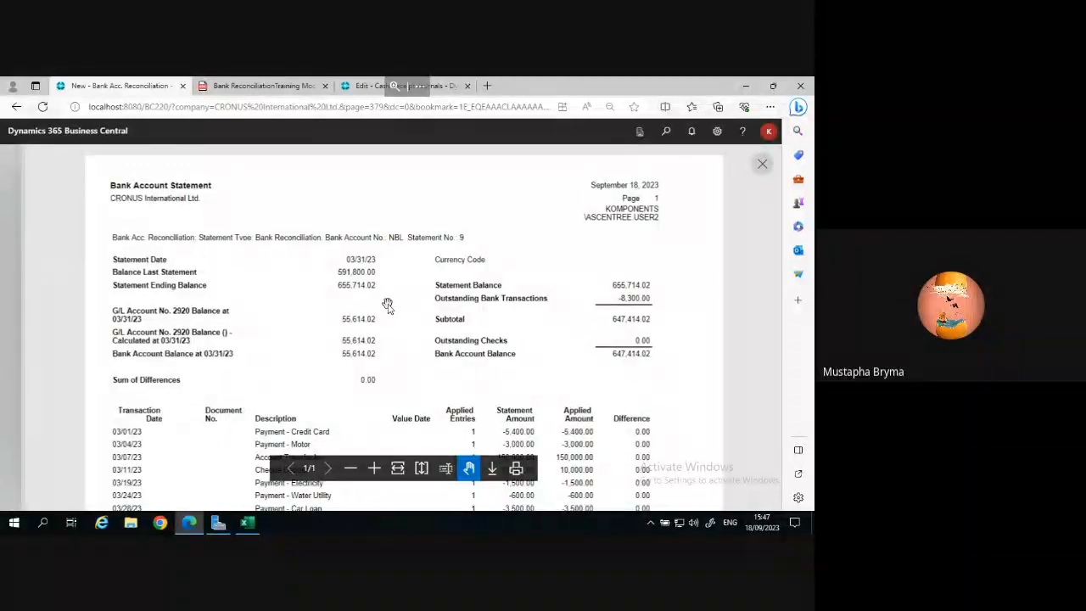
click(761, 167)
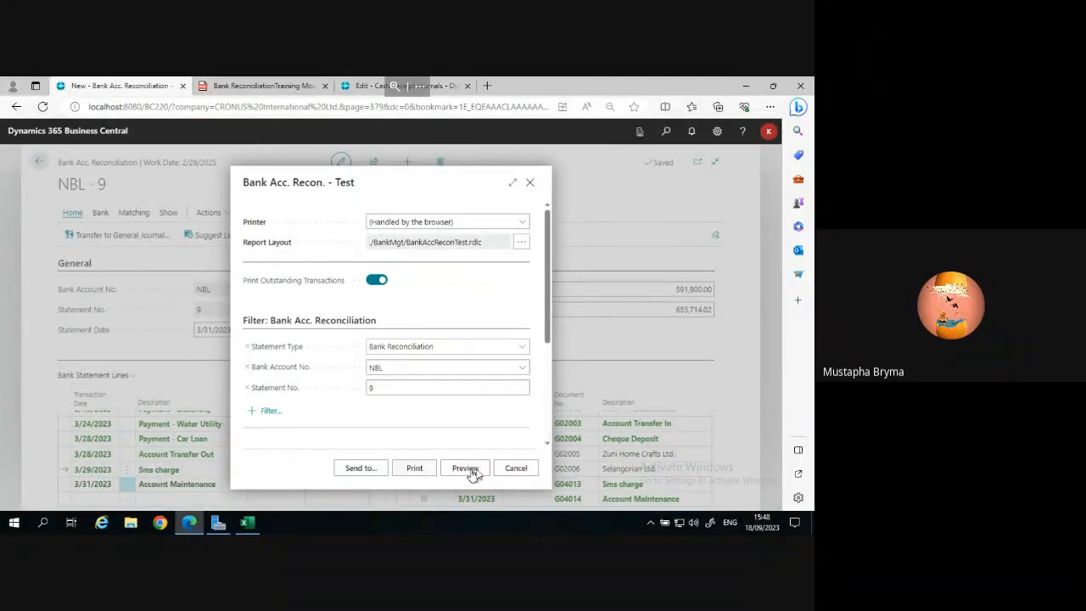
click(530, 186)
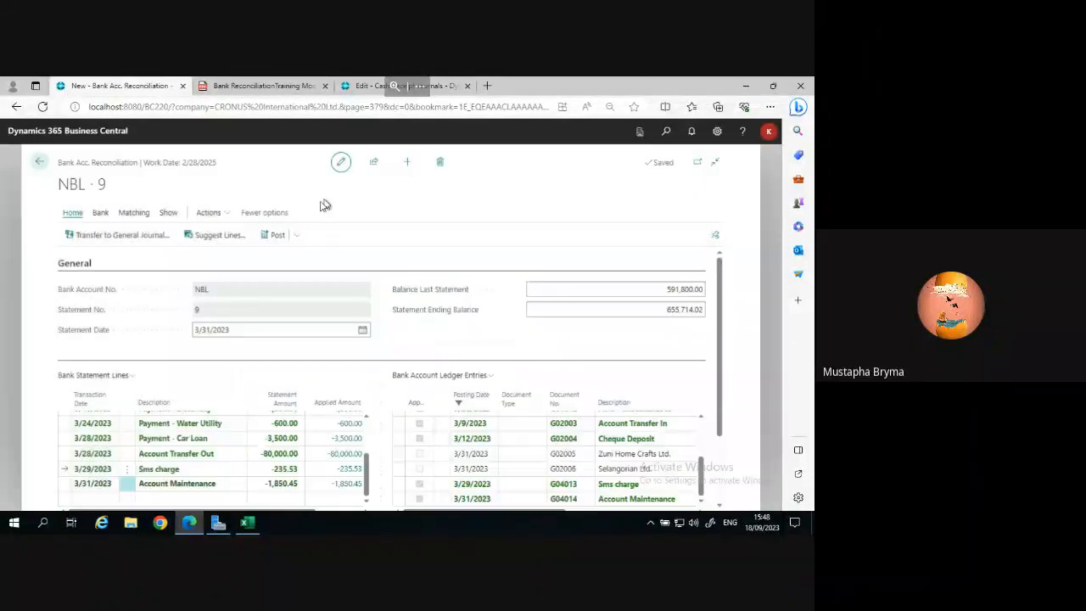
Post the NBL bank reconciliation for statement 9 and open the resulting bank account statement.
click(273, 238)
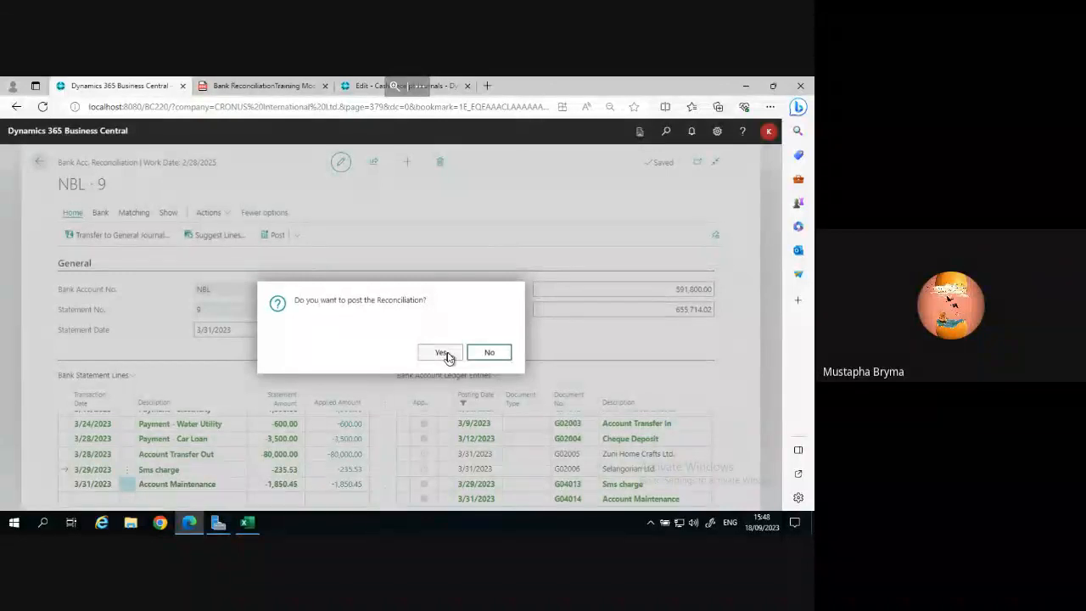
click(447, 357)
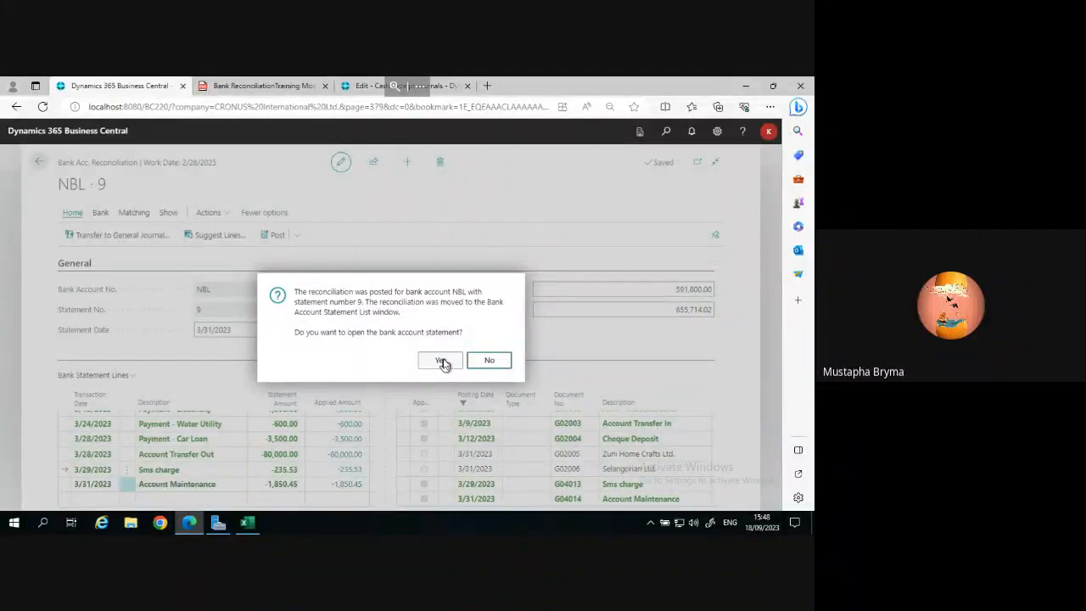
click(441, 361)
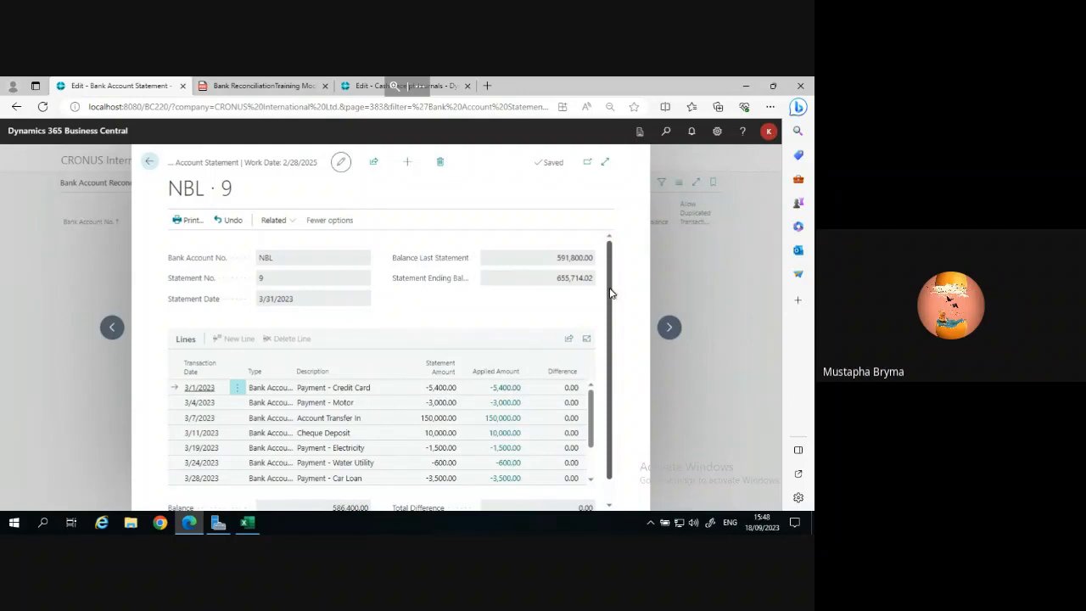
Review the posted NBL bank account statement 9, reverse it into a new bank reconciliation, and check the recreated statement lines.
drag(611, 296, 615, 339)
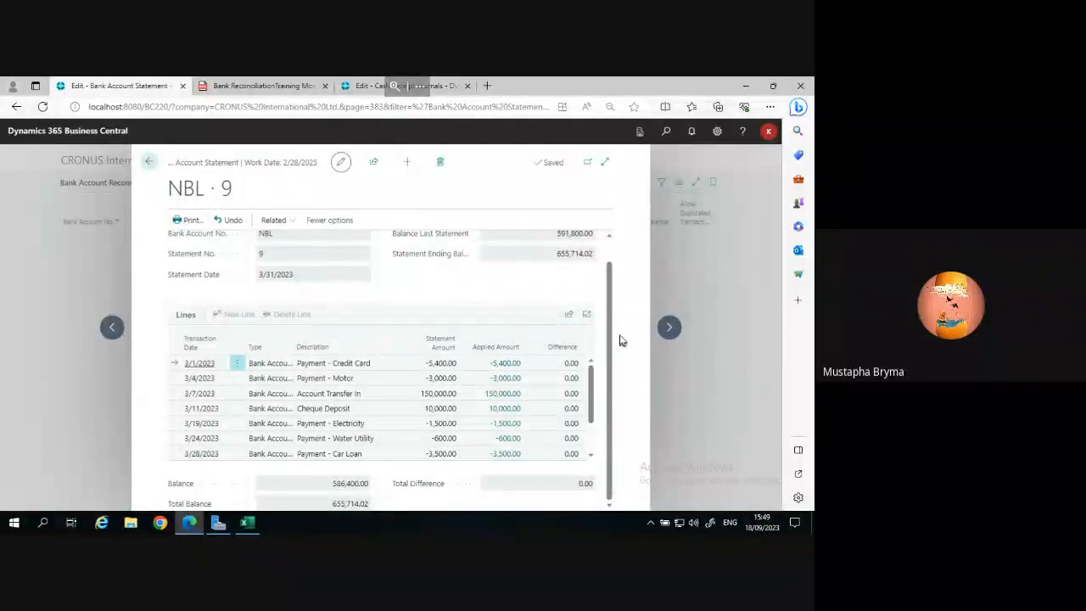
drag(608, 324, 604, 267)
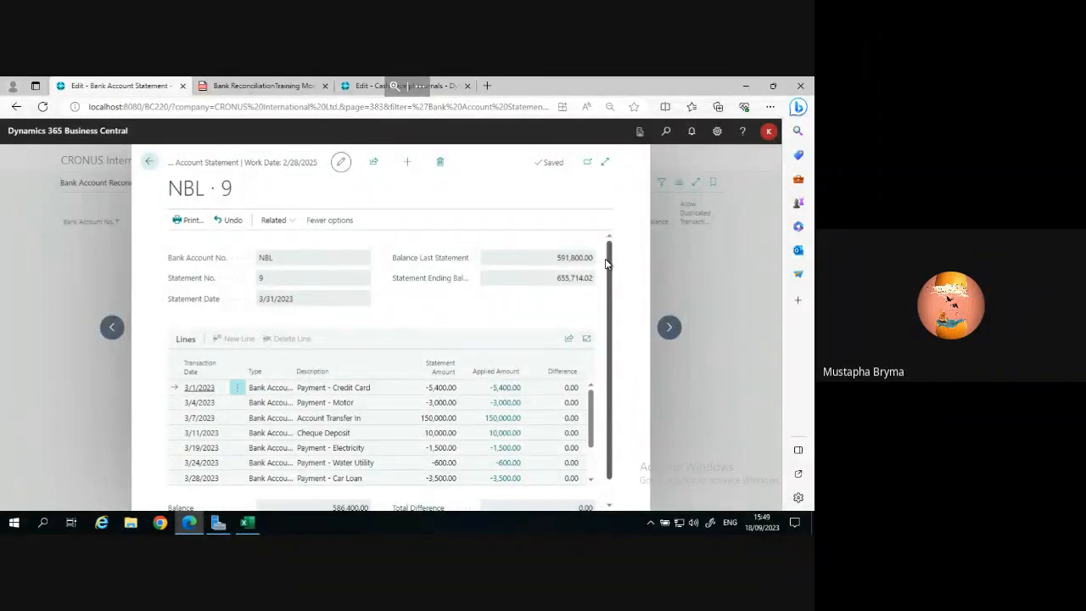
click(226, 222)
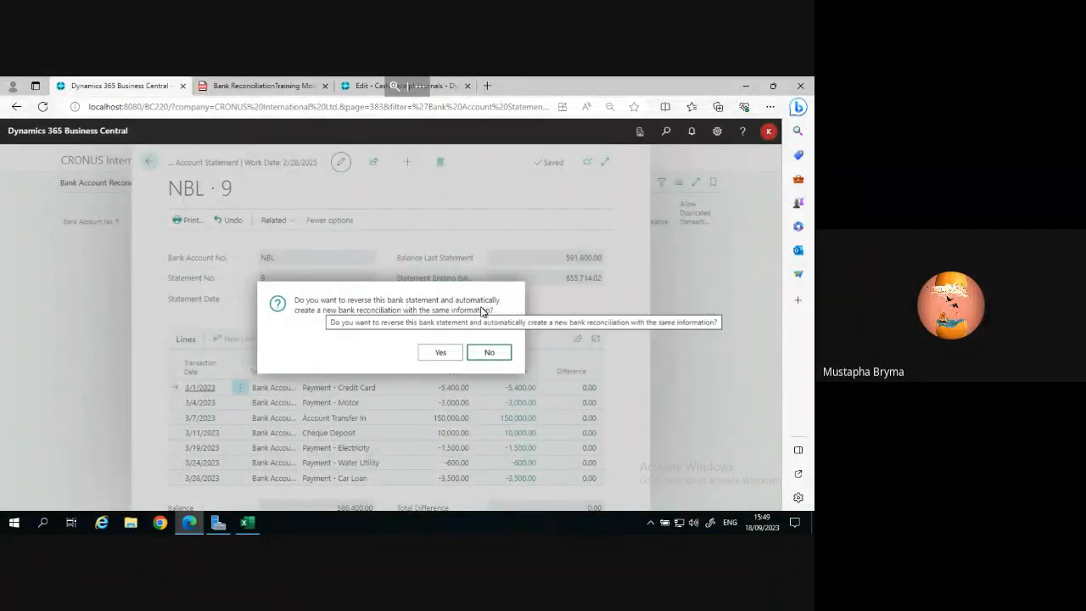
click(444, 350)
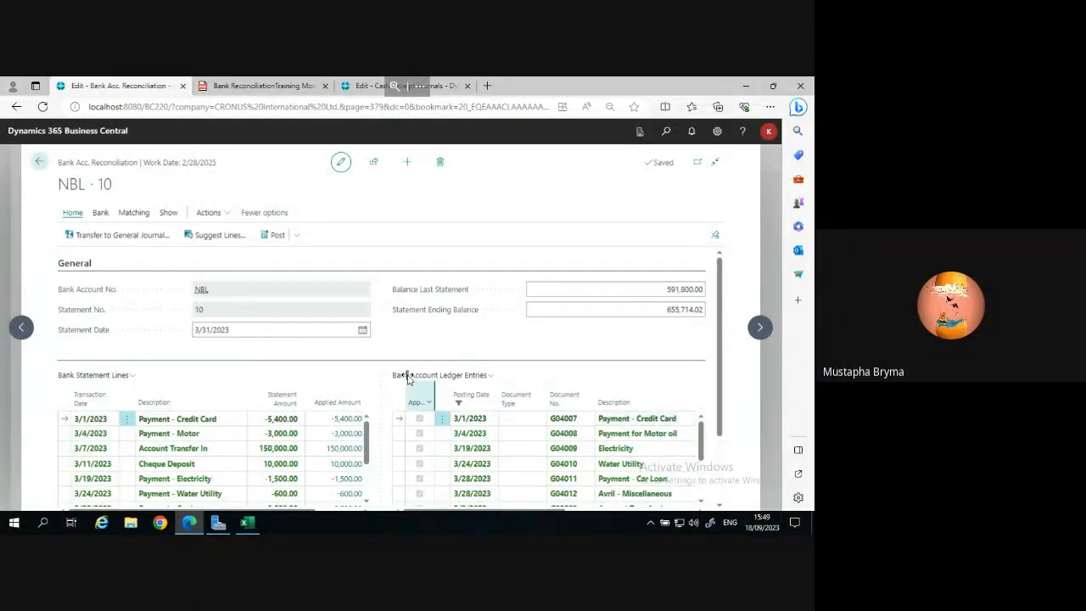
drag(367, 434, 372, 507)
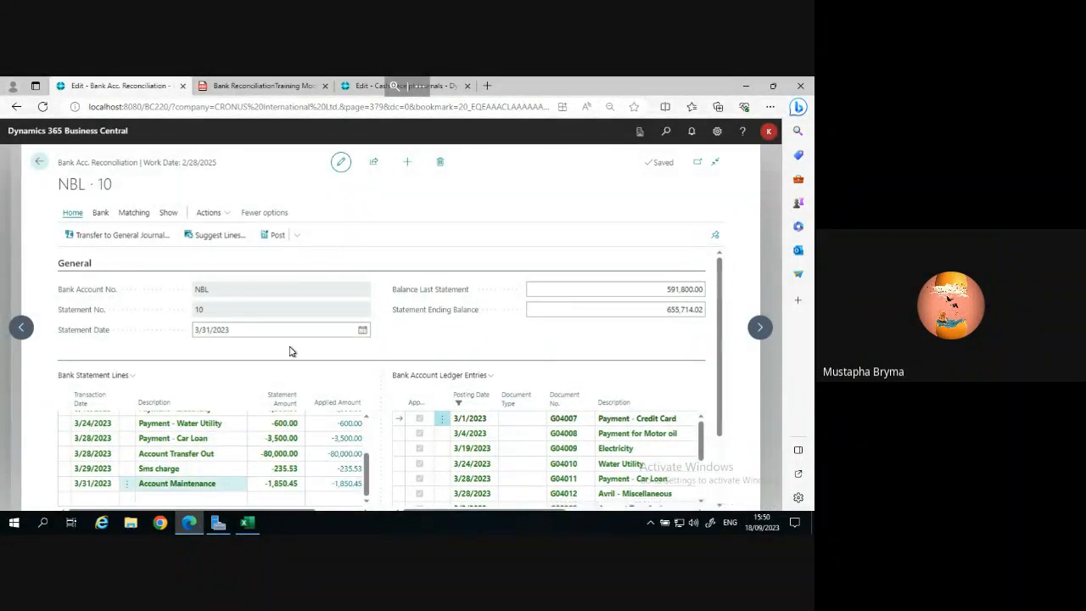
Post the recreated NBL reconciliation, statement 10, without opening its bank account statement, and close the outdated statement 9 page.
click(274, 237)
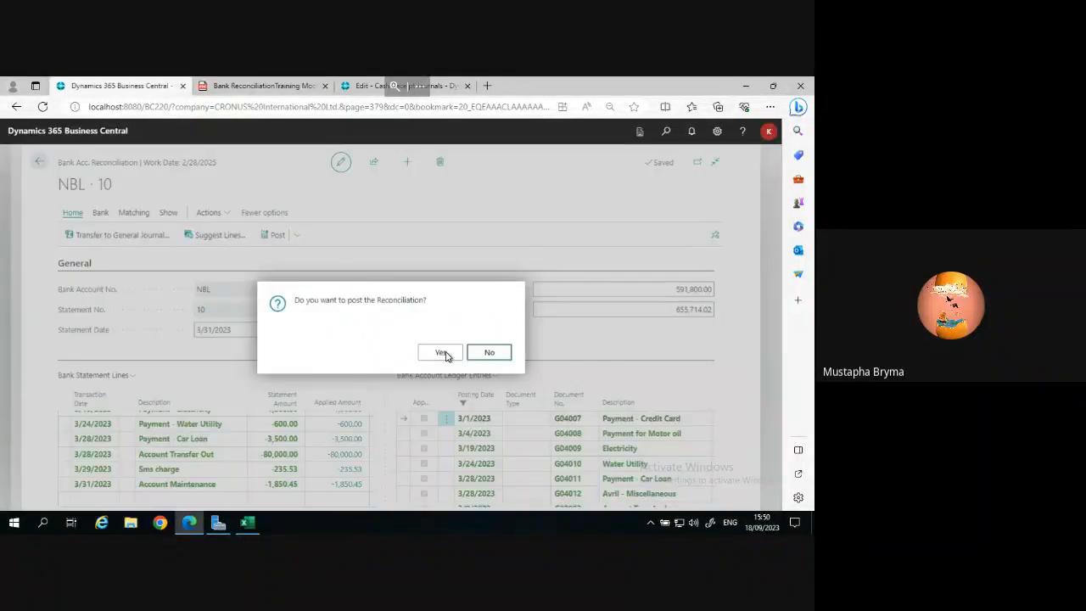
click(441, 352)
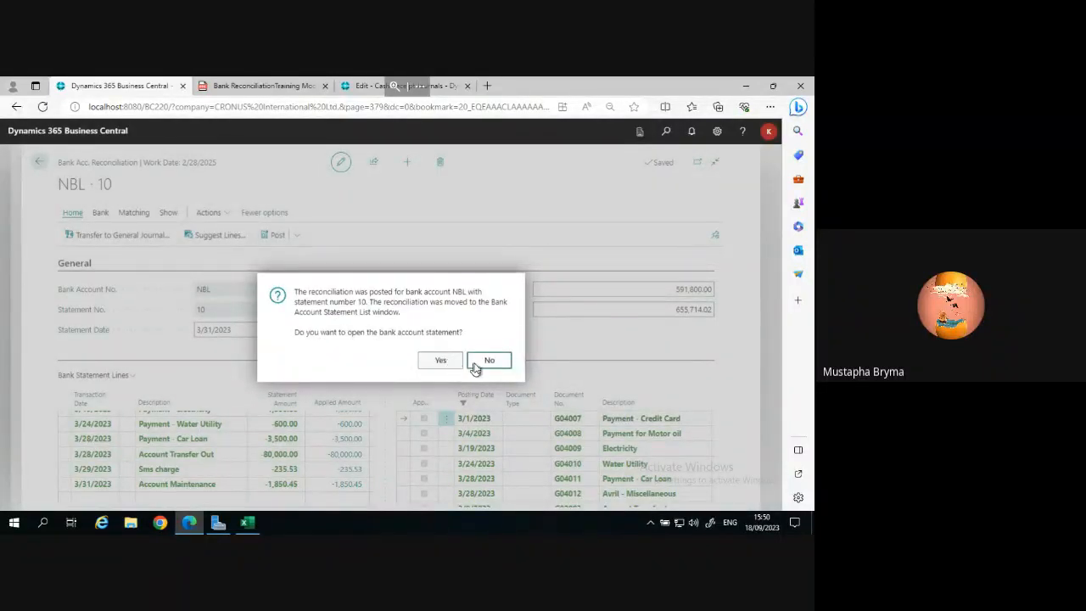
click(487, 362)
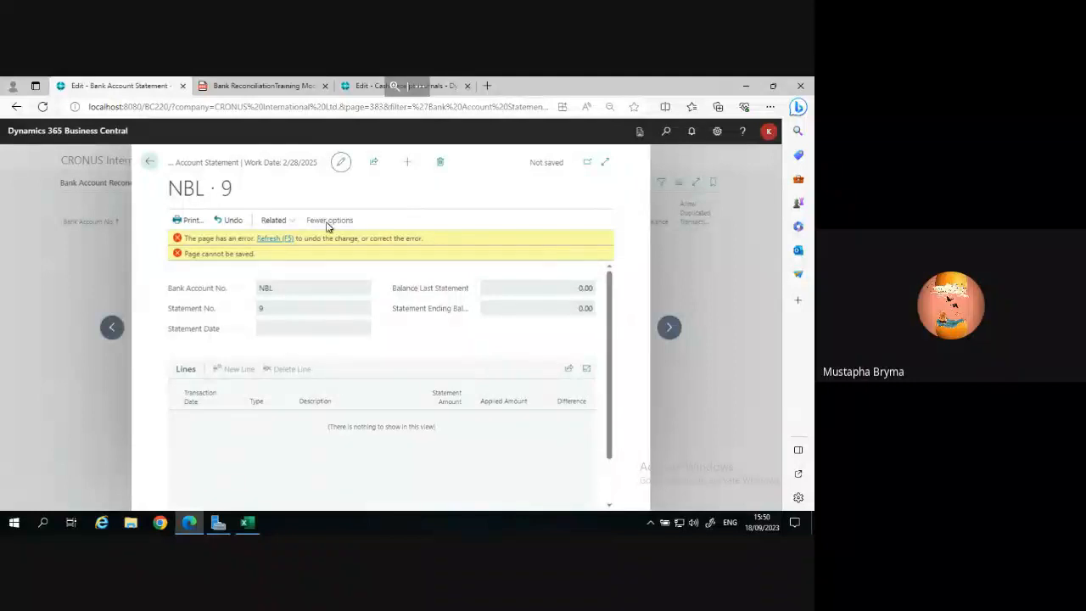
click(274, 241)
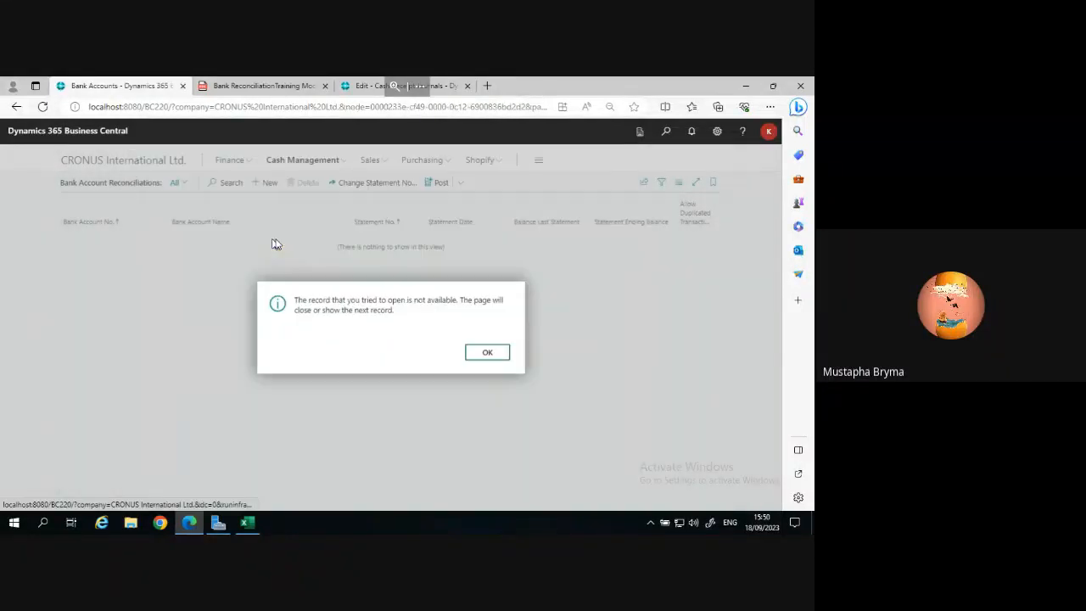
click(494, 354)
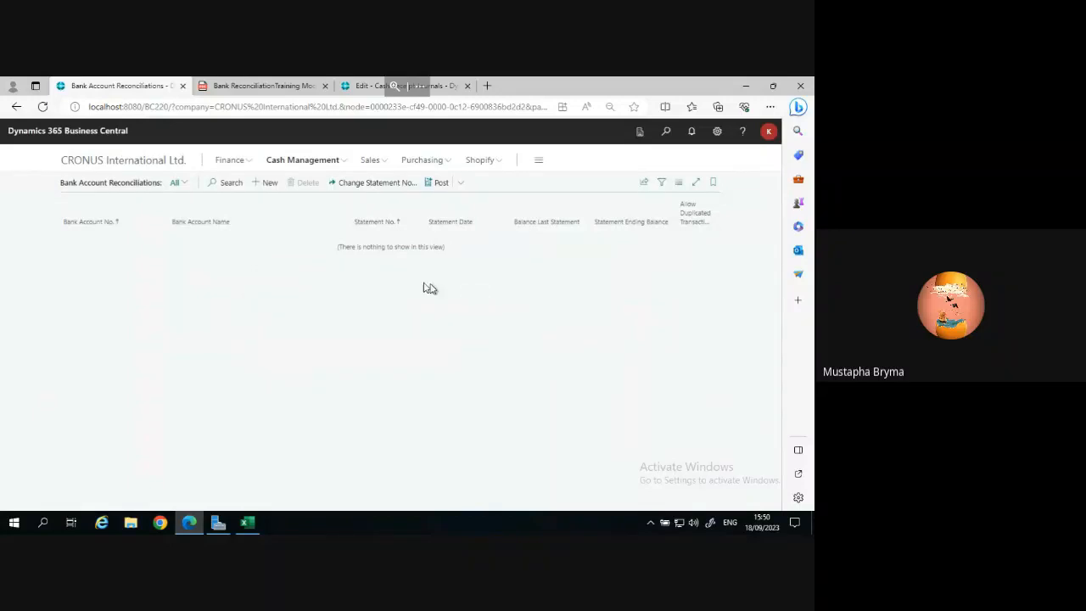
Find posted NBL statement 10 in the bank account statements list, view its details, and return to the list.
click(341, 163)
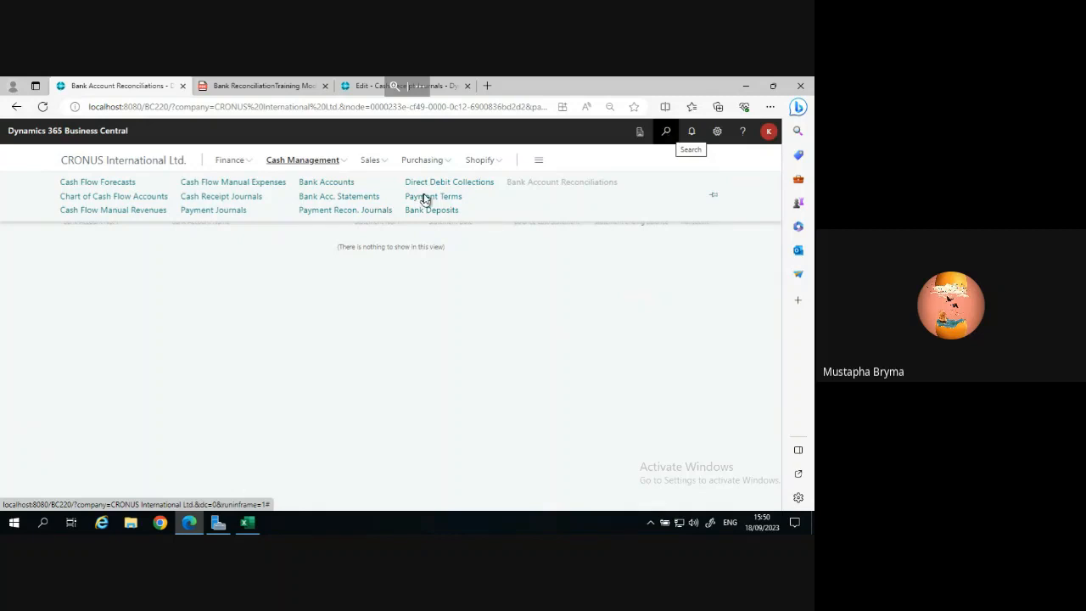
click(333, 200)
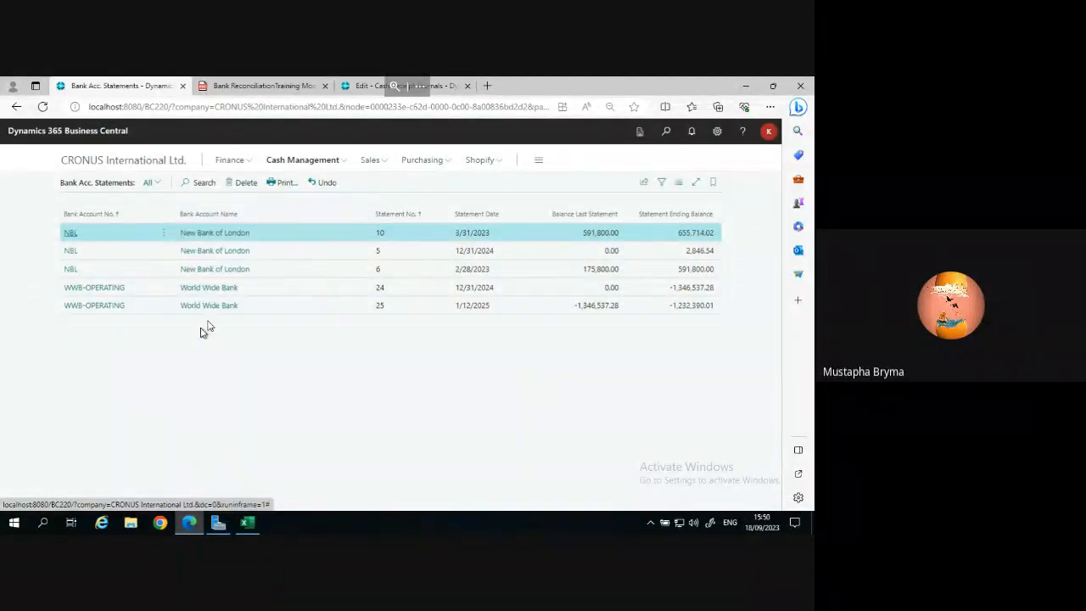
click(71, 236)
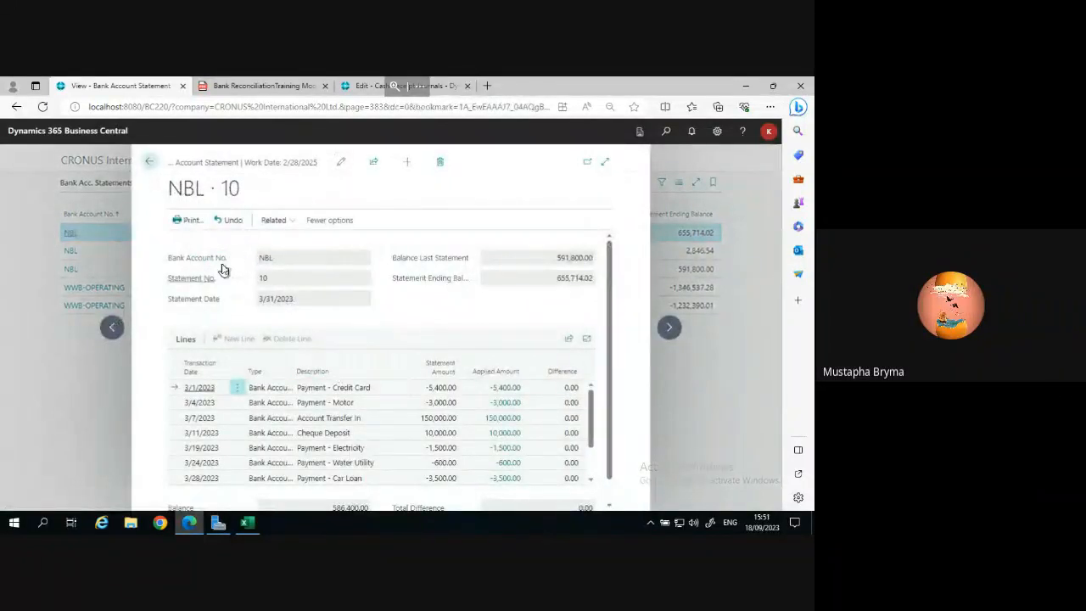
mouse_move(222, 268)
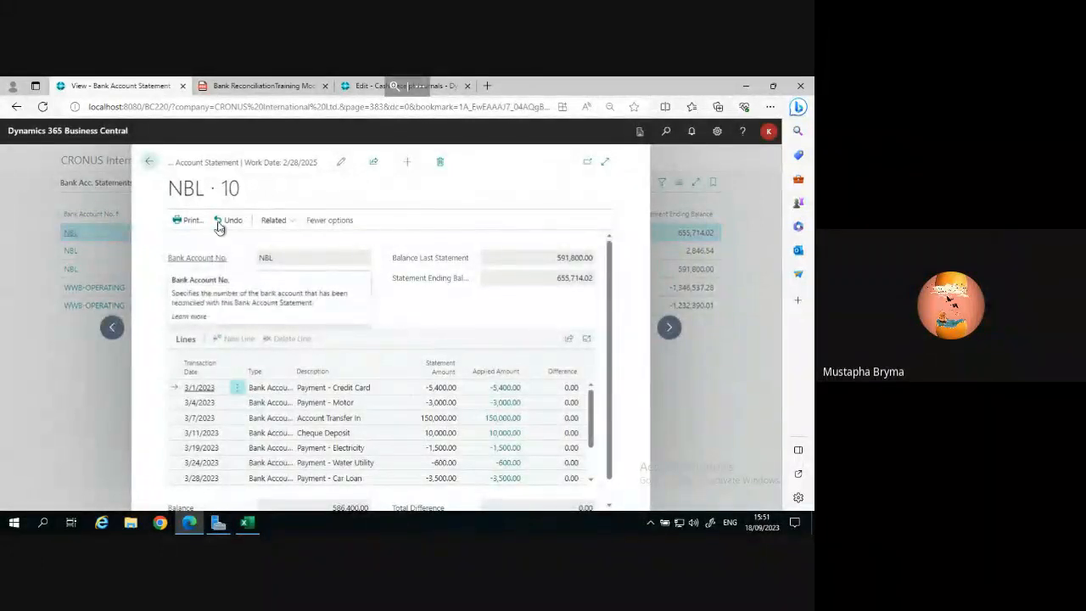
click(151, 162)
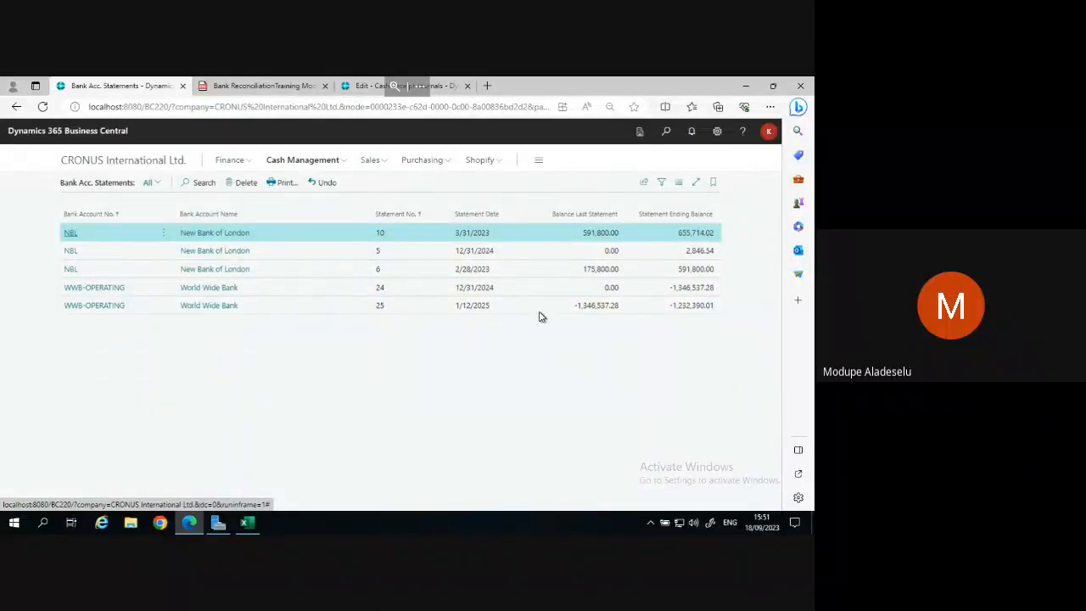
Reverse posted NBL statement 10 into a new bank reconciliation and look over its bank statement lines.
click(68, 231)
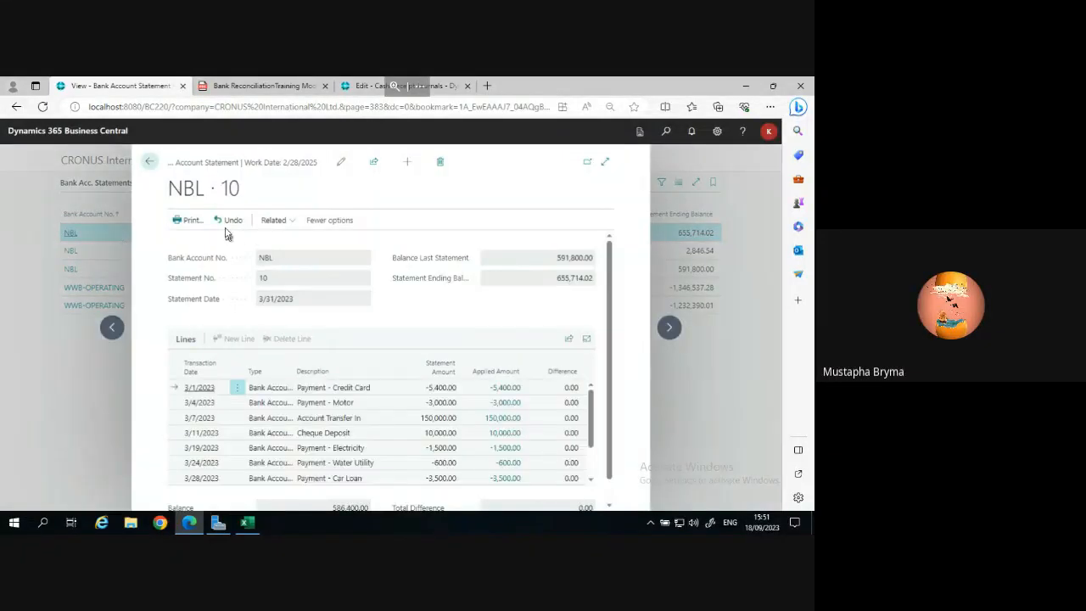
click(220, 221)
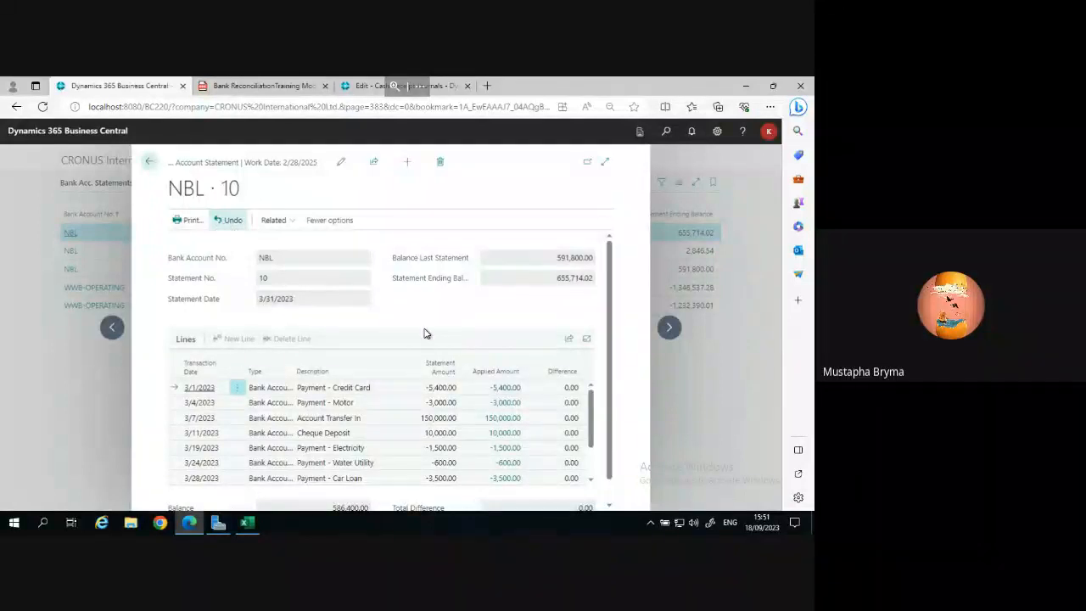
click(440, 352)
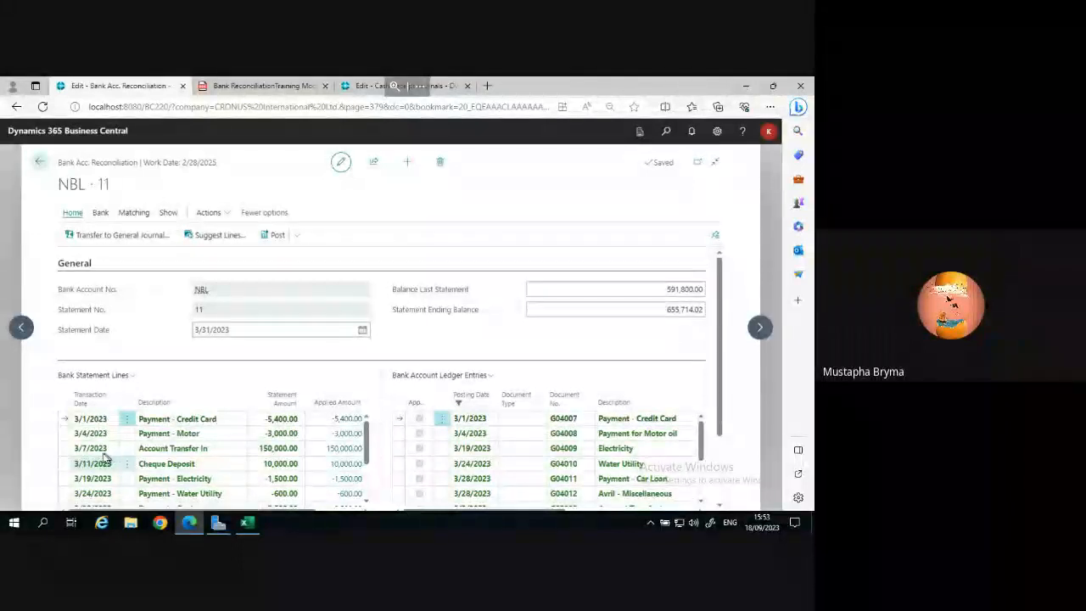
click(200, 449)
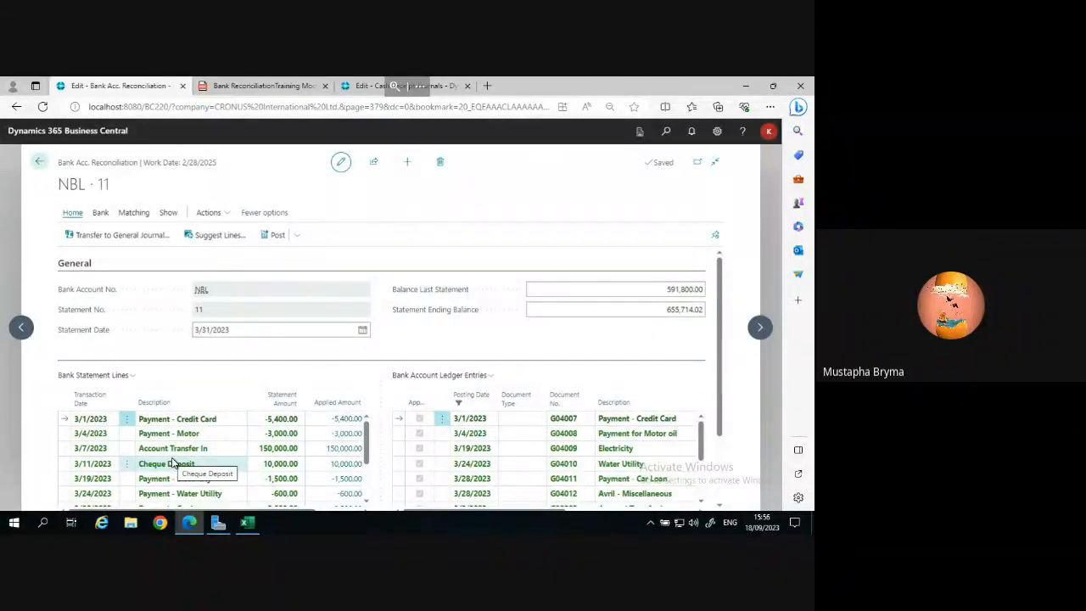
click(69, 465)
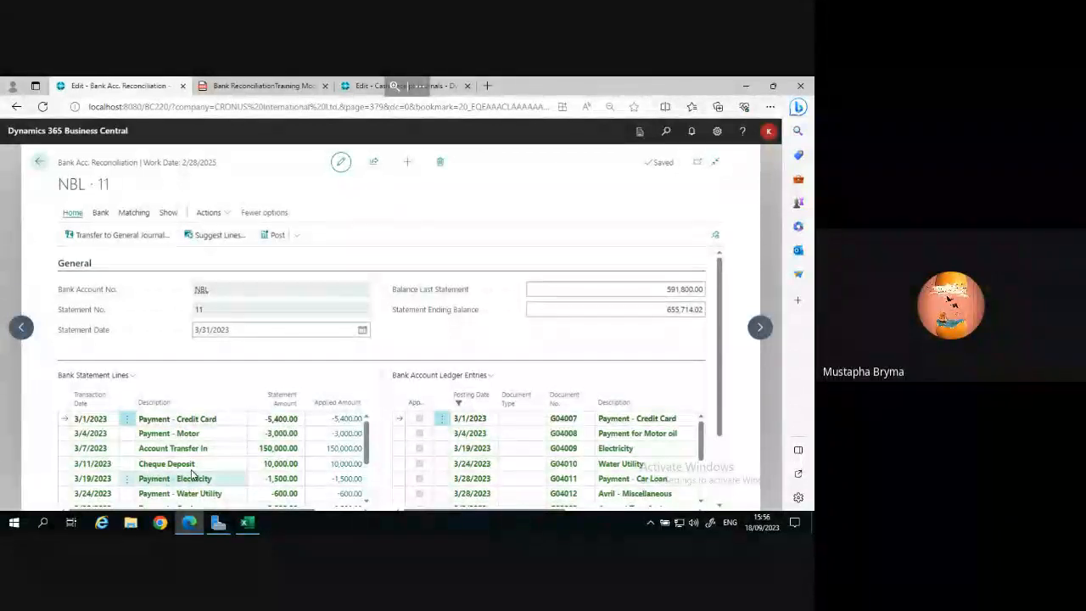